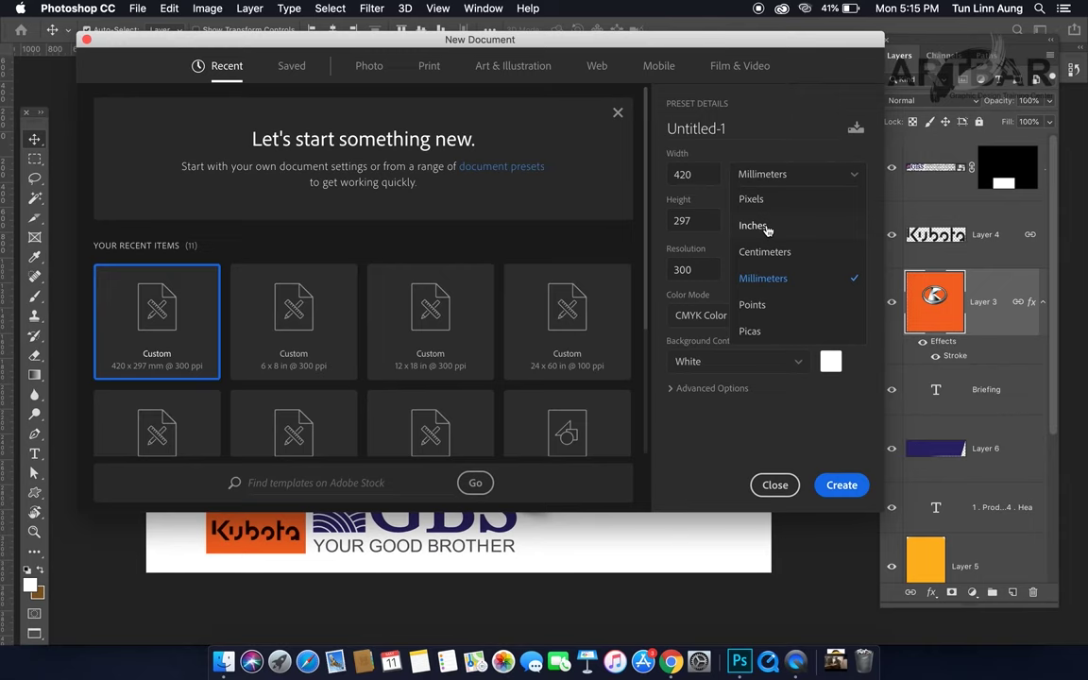
Step: Set the new document size to 240 × 108 inches, with units in Inches
left_click(767, 229)
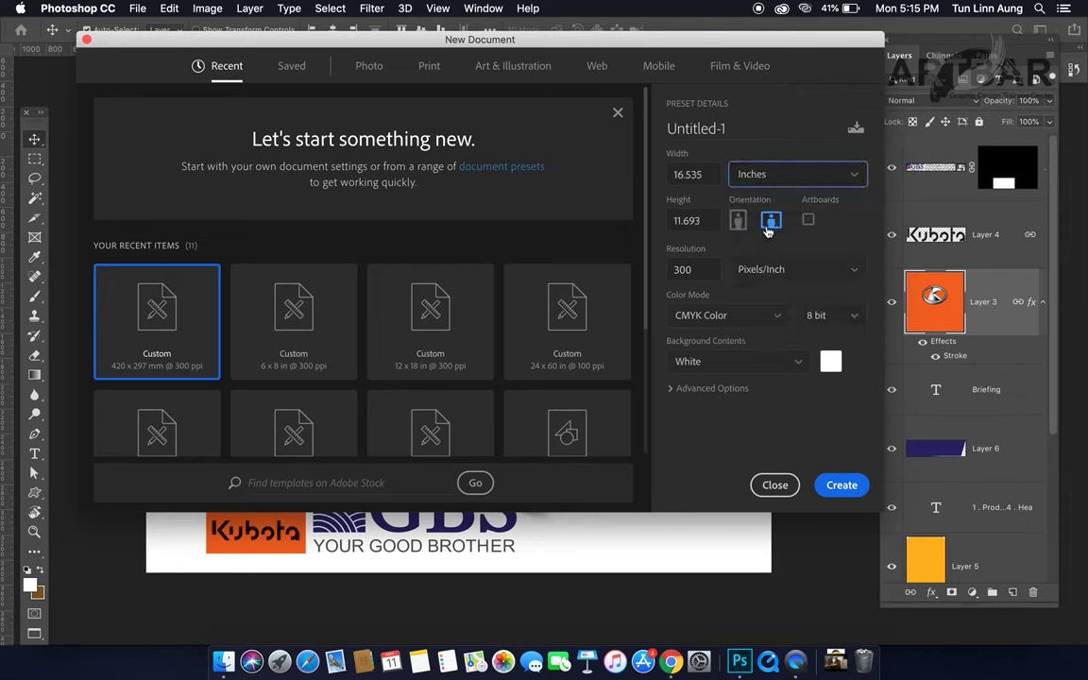
left_click(713, 174)
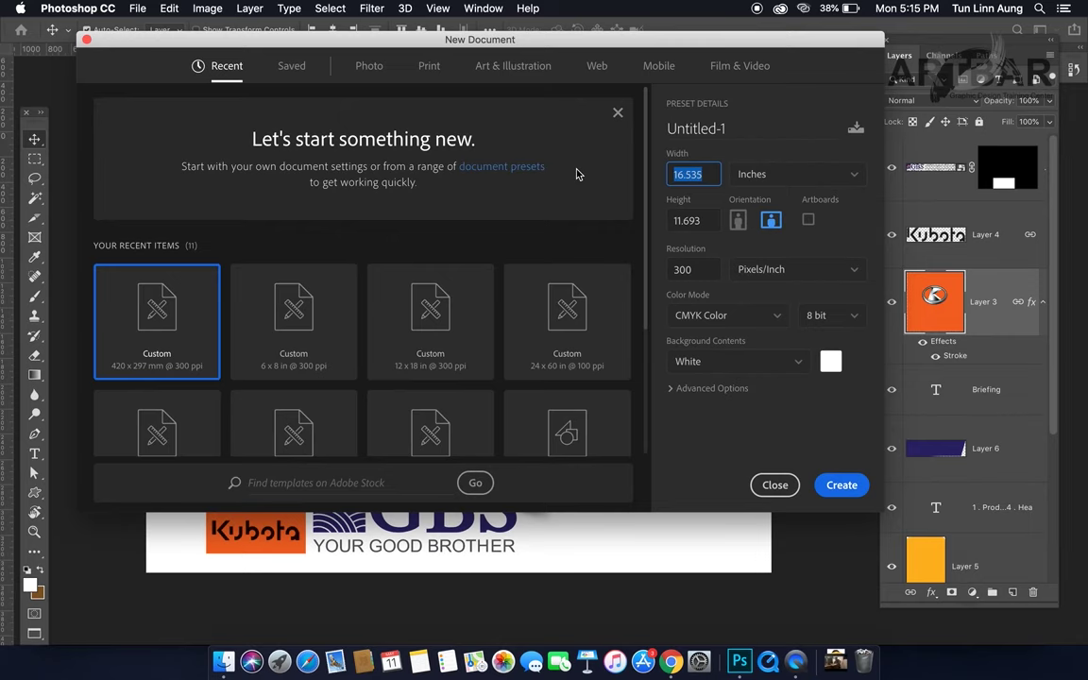
type("240")
key("Tab")
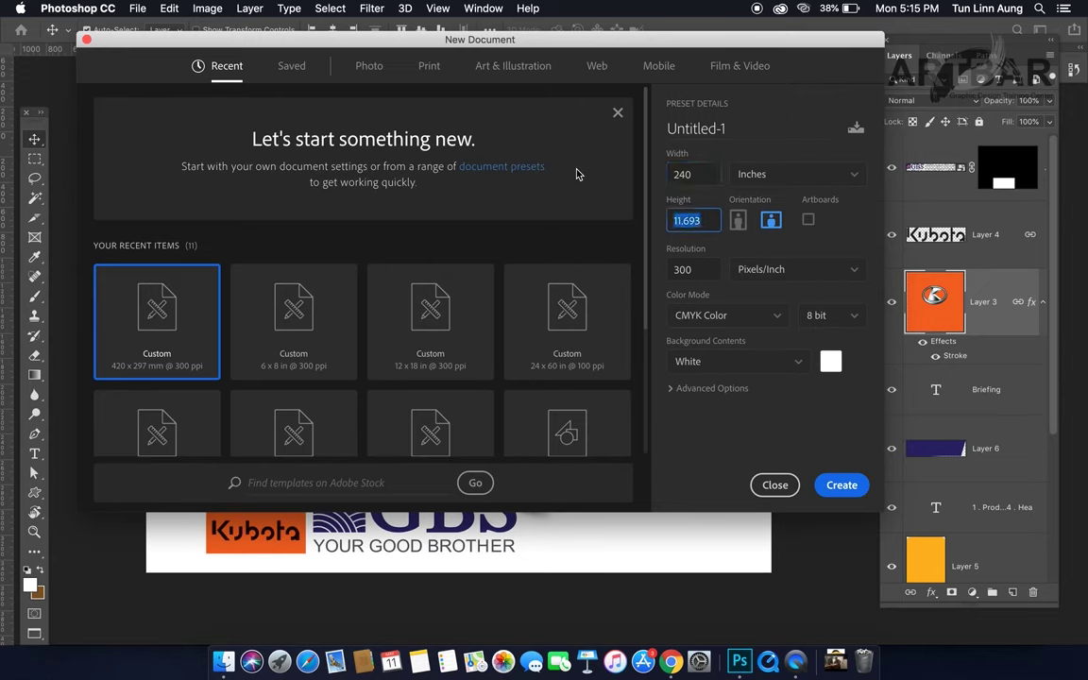
type("108")
key("Tab")
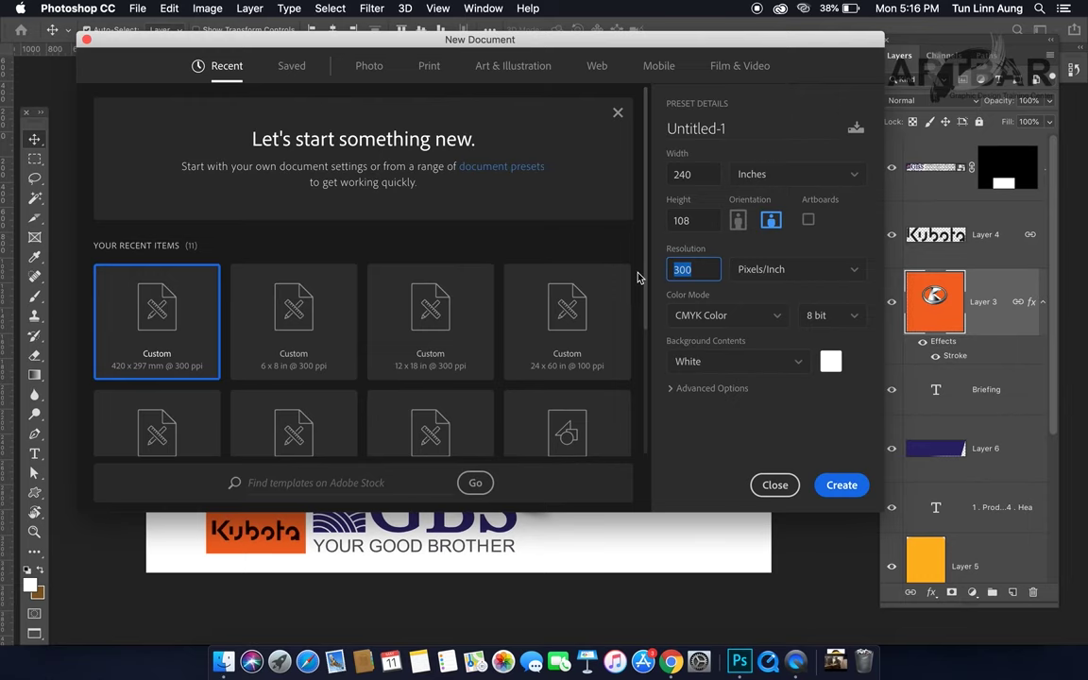
Step: Change the resolution to 72 pixels/inch, correcting the mistyped value
type("50")
key("BackSpace")
key("BackSpace")
type("72")
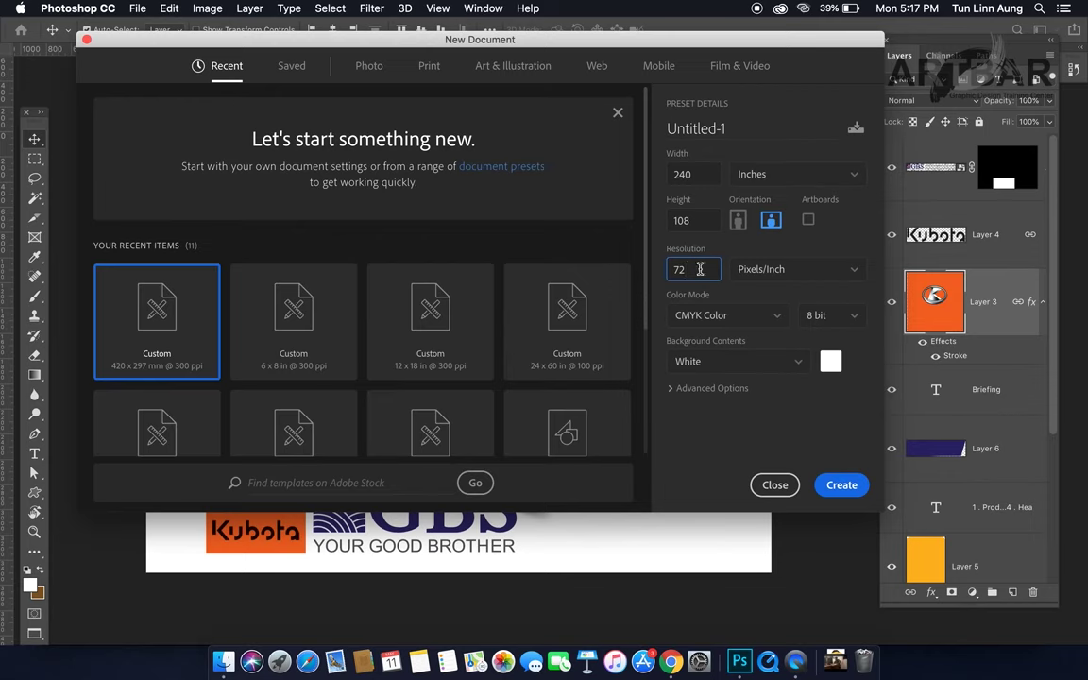
key("super+a")
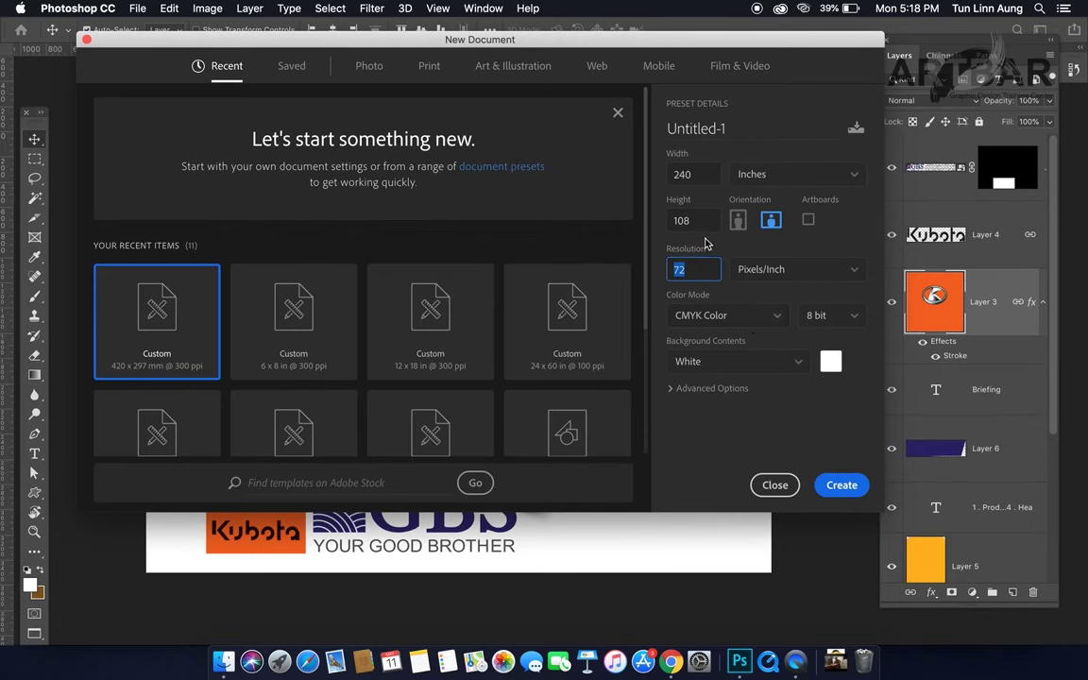
left_click(703, 180)
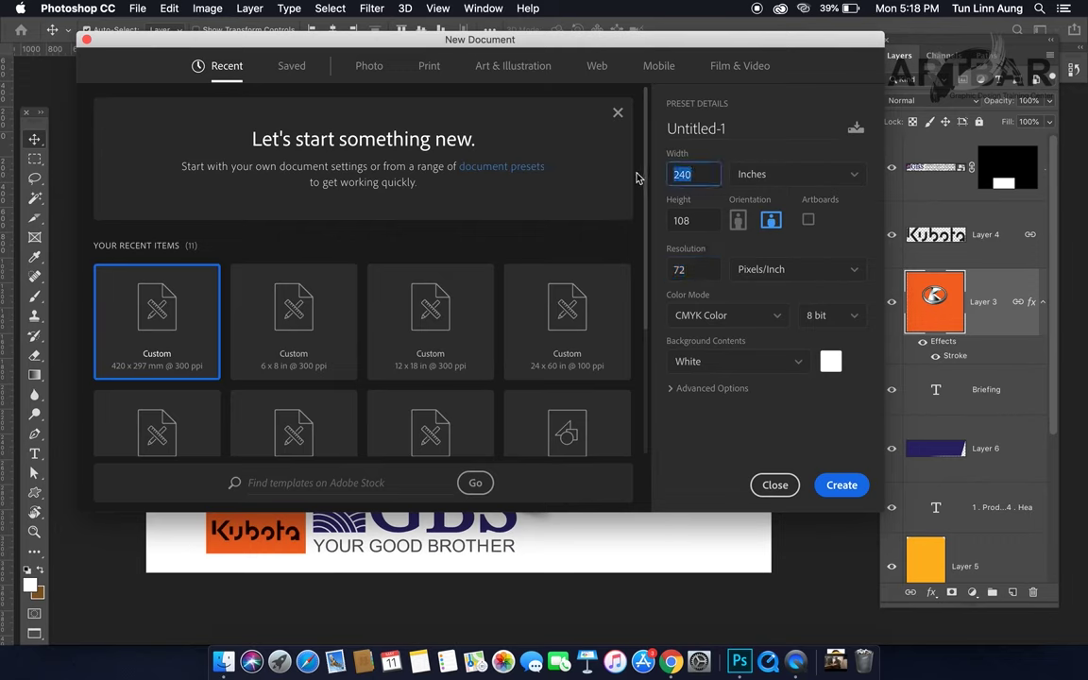
left_click(695, 220)
left_click(687, 271)
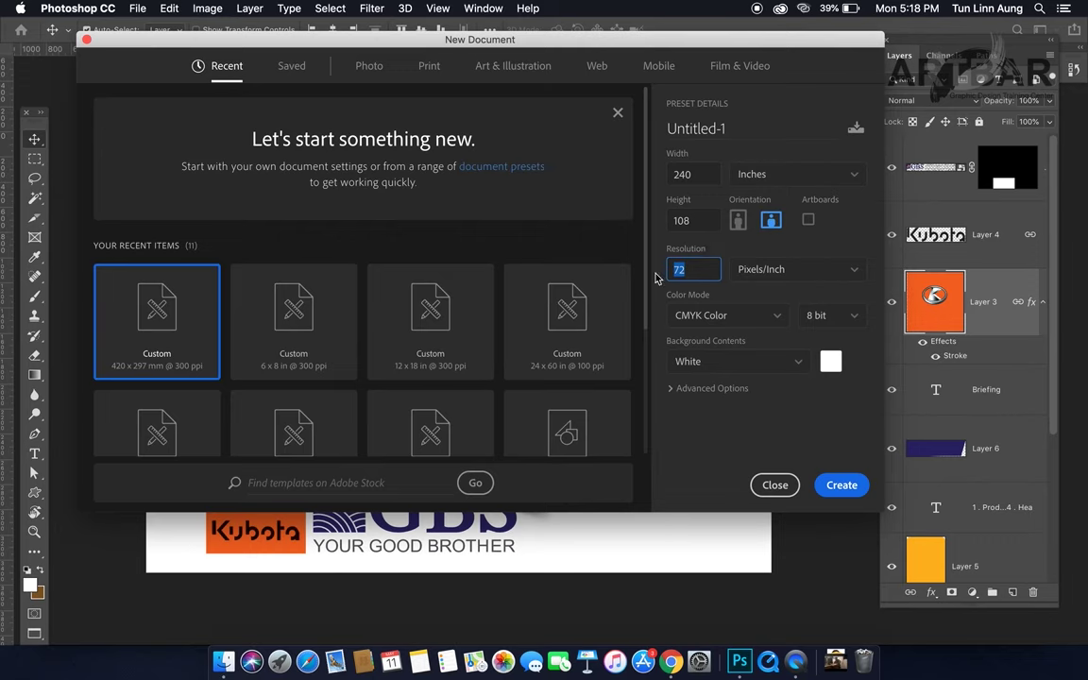
left_click(777, 273)
left_click(785, 254)
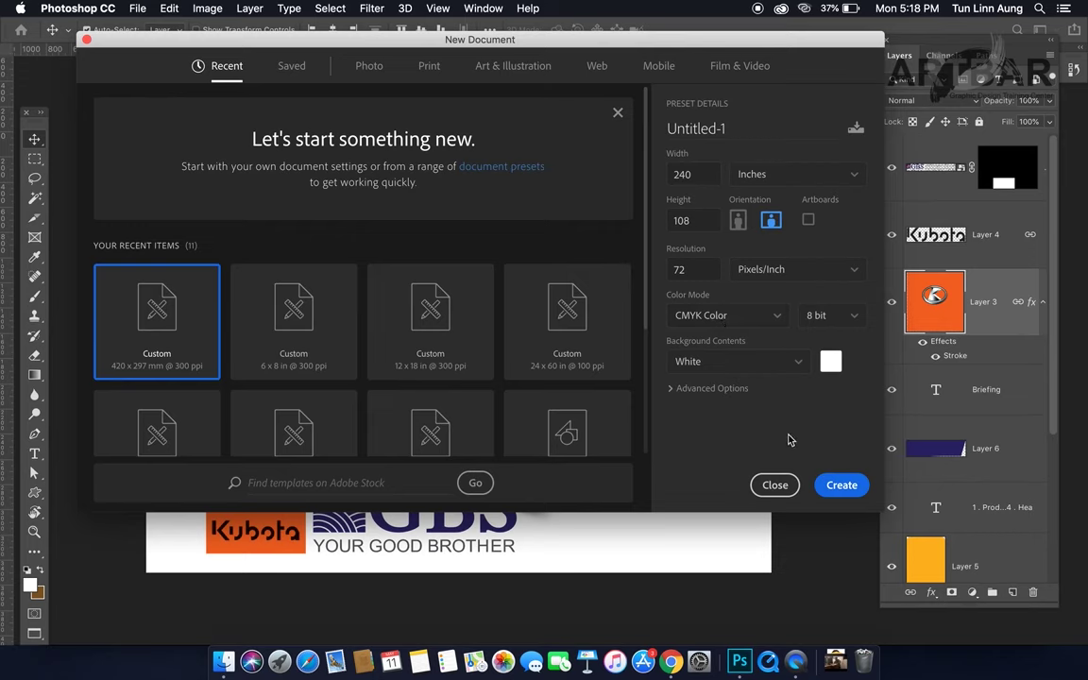
Step: Create the blank 240 × 108 inch document and toggle full-screen view on and off
left_click(839, 485)
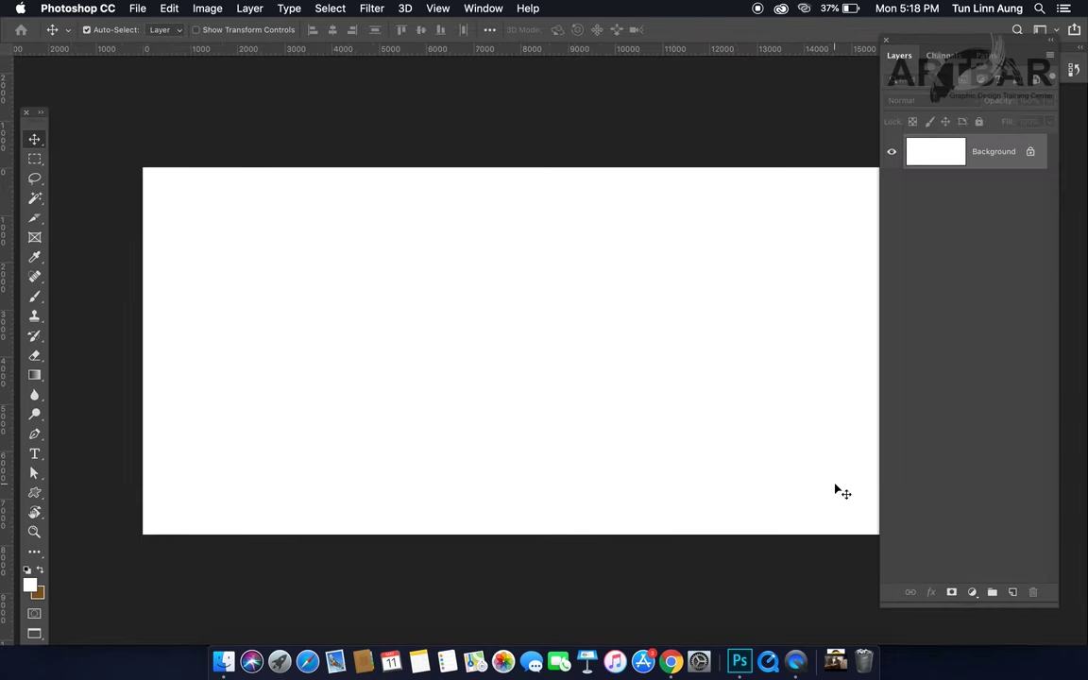
key("f")
key("f")
scroll(647, 409, "right", 2)
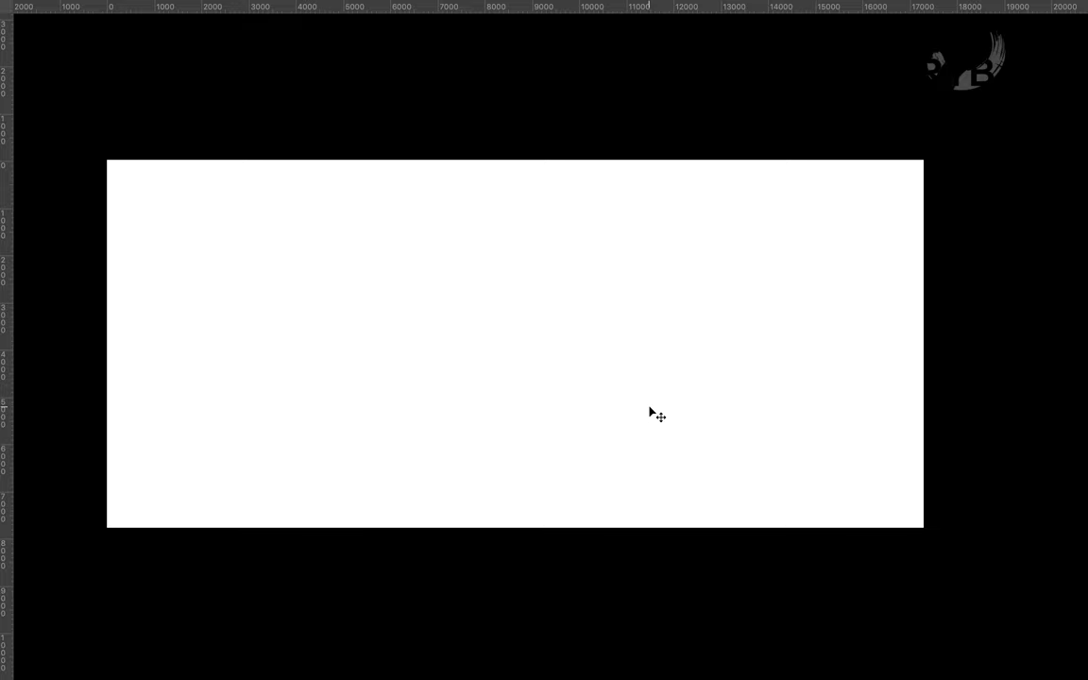
key("f")
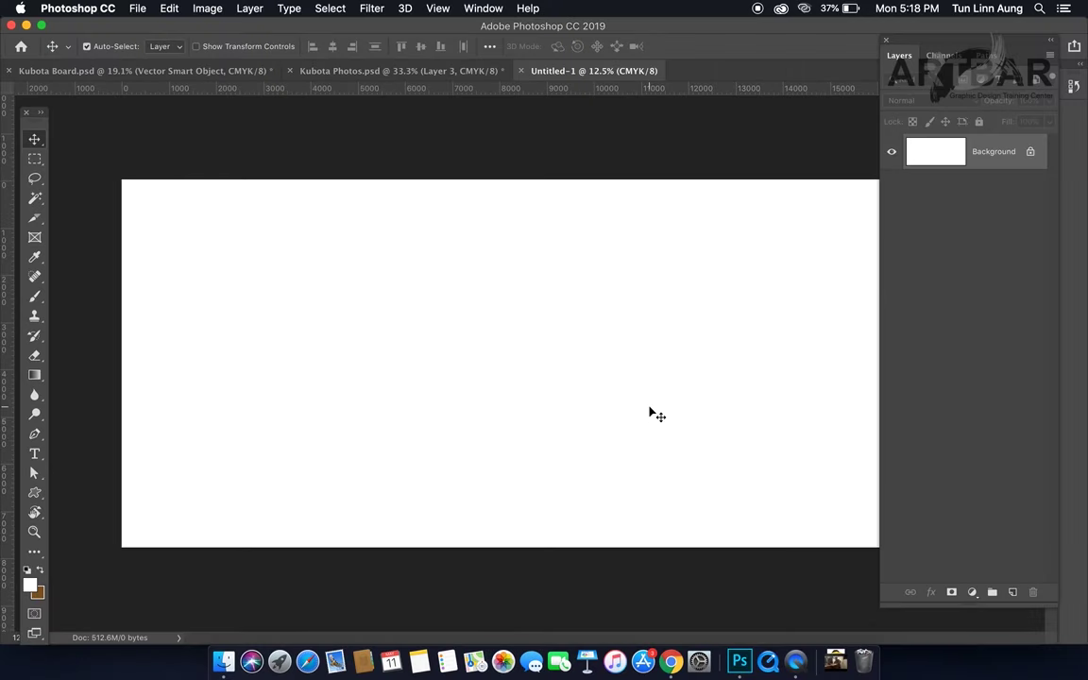
Step: Switch between the open documents and return to the Kubota Photos layout
left_click(391, 72)
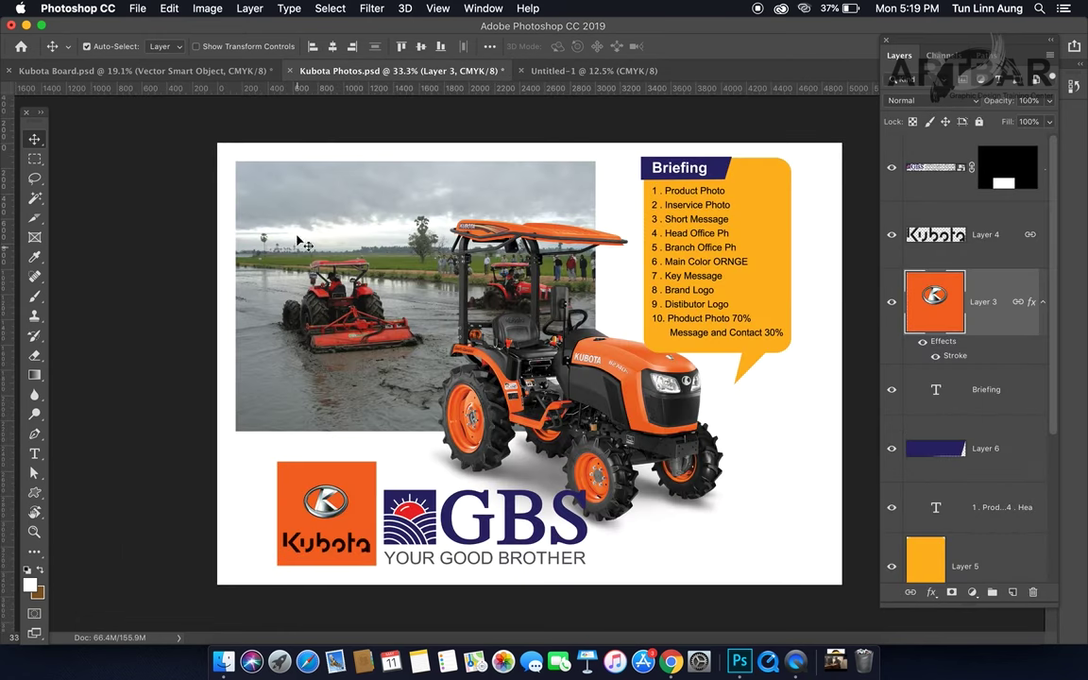
left_click(555, 74)
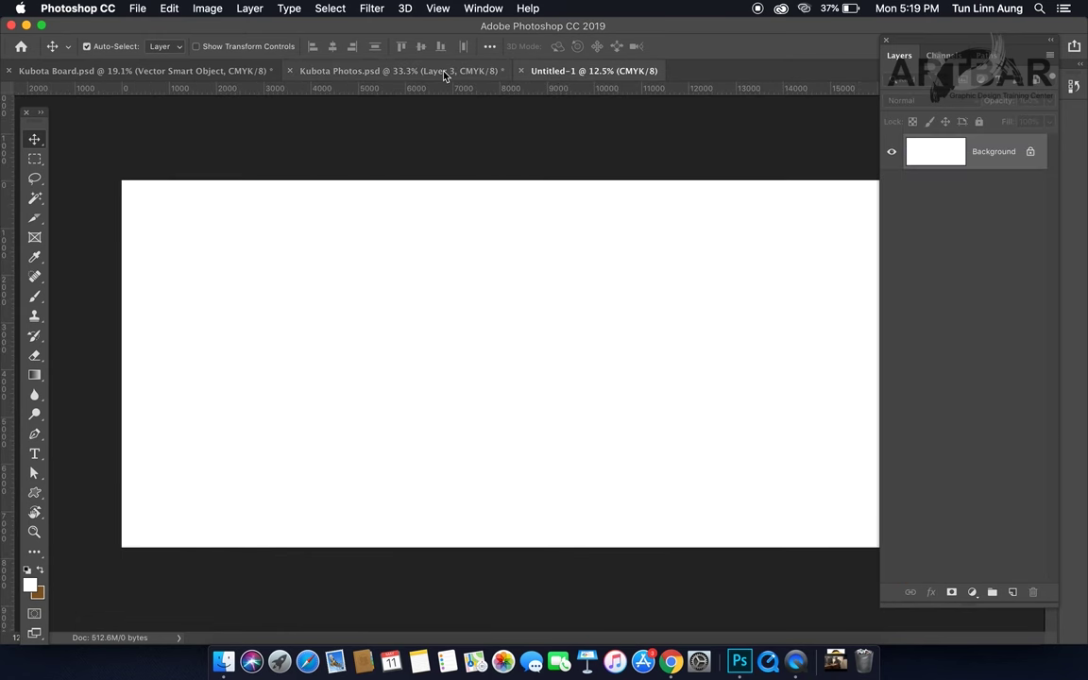
left_click(444, 73)
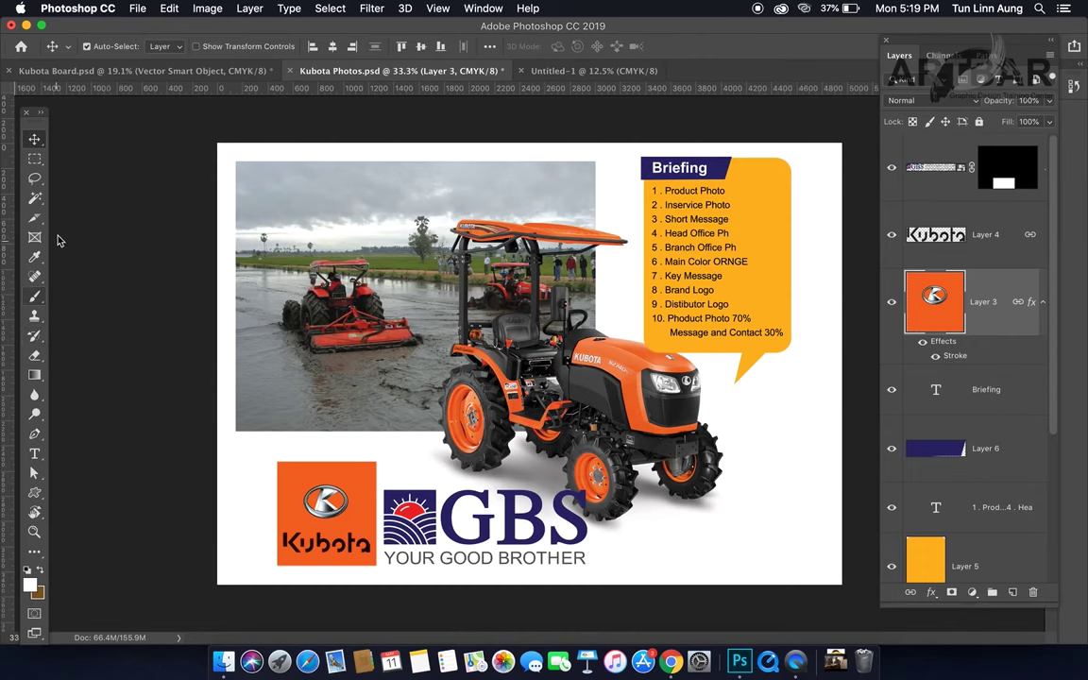
Step: Sample the Kubota logo orange #f26722 (C0 M74 Y100 K0) as the foreground colour
left_click(34, 589)
left_click_drag(433, 318, 607, 327)
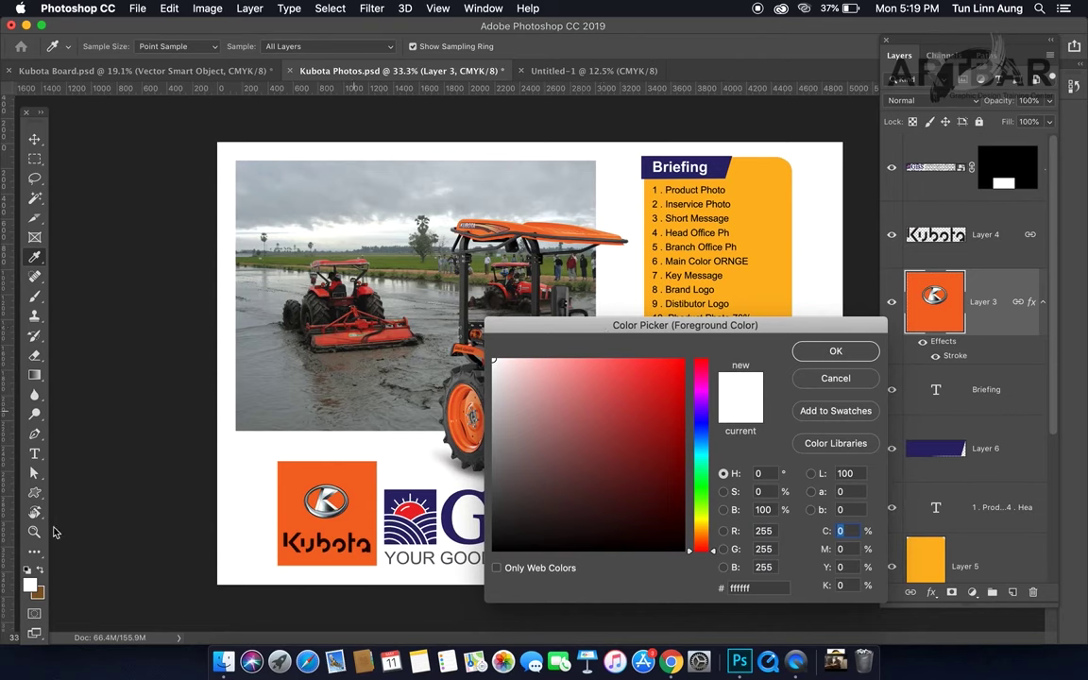
left_click(279, 472)
left_click(855, 548)
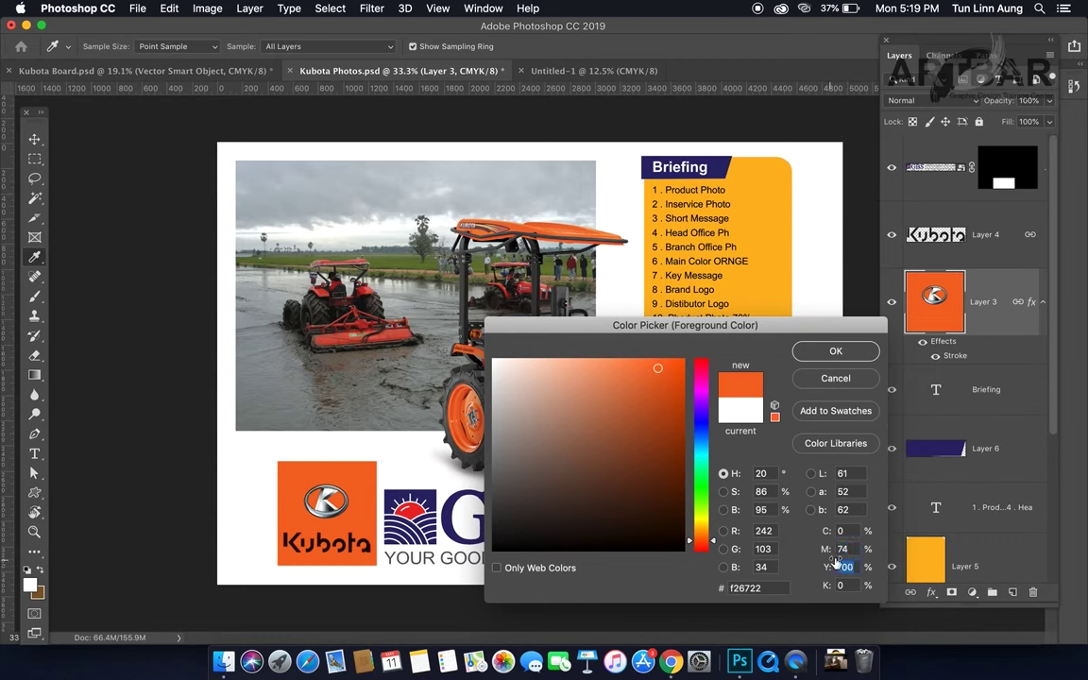
key("shift+Tab")
key("Tab")
key("Tab")
key("shift+Tab")
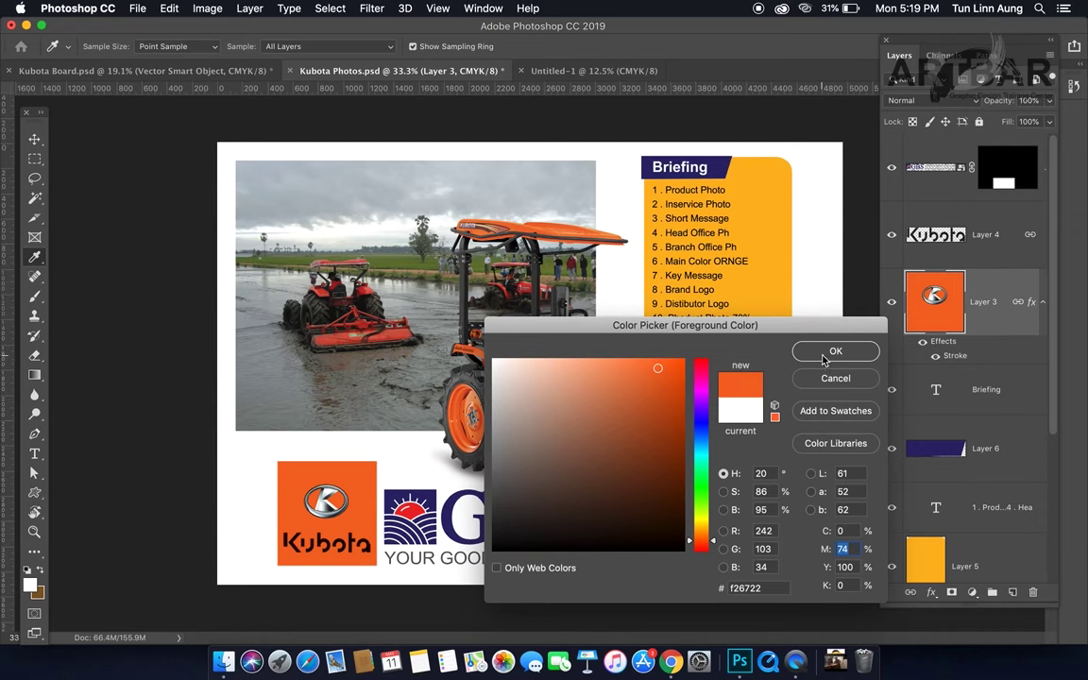
left_click(824, 358)
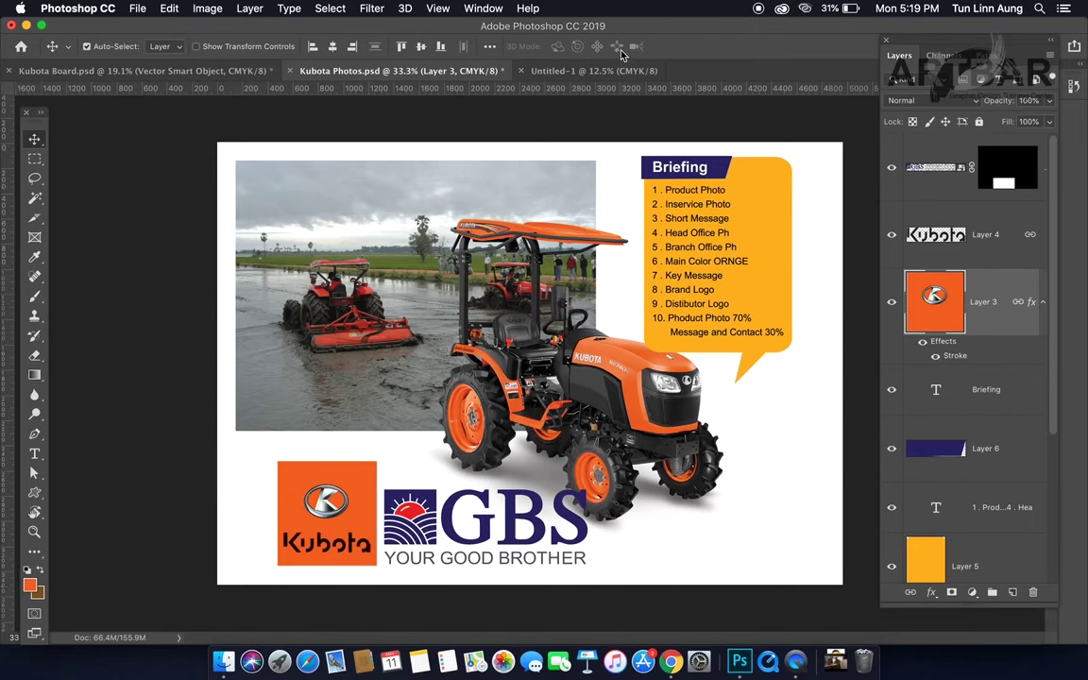
Step: Add a new empty layer to the Untitled-1 document
left_click(593, 71)
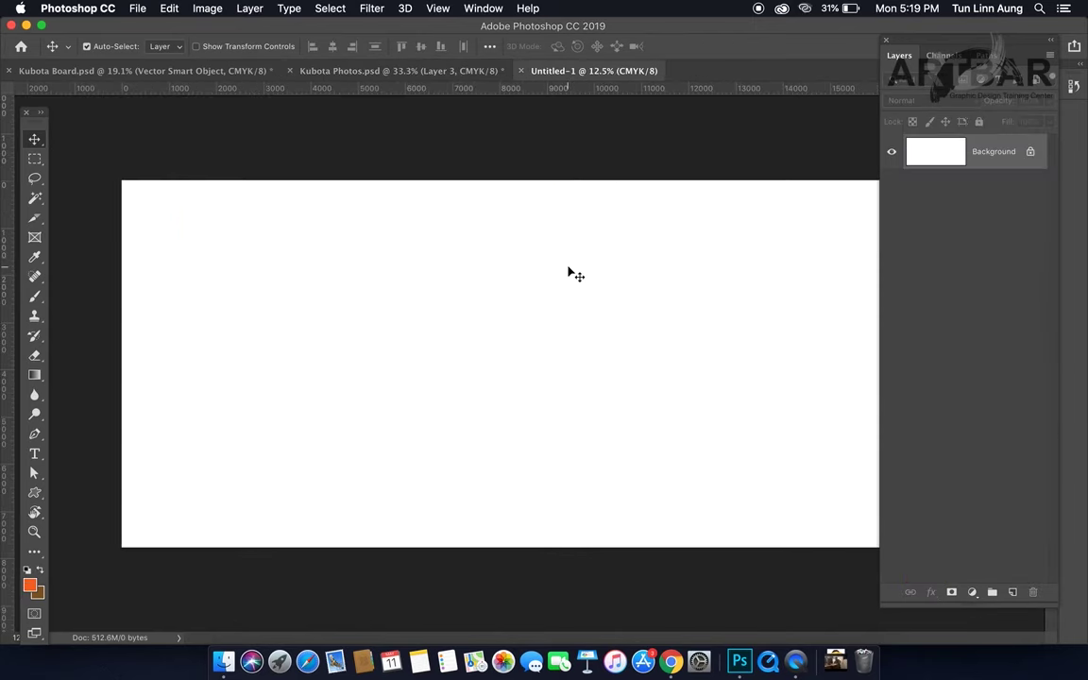
key("super+shift+n")
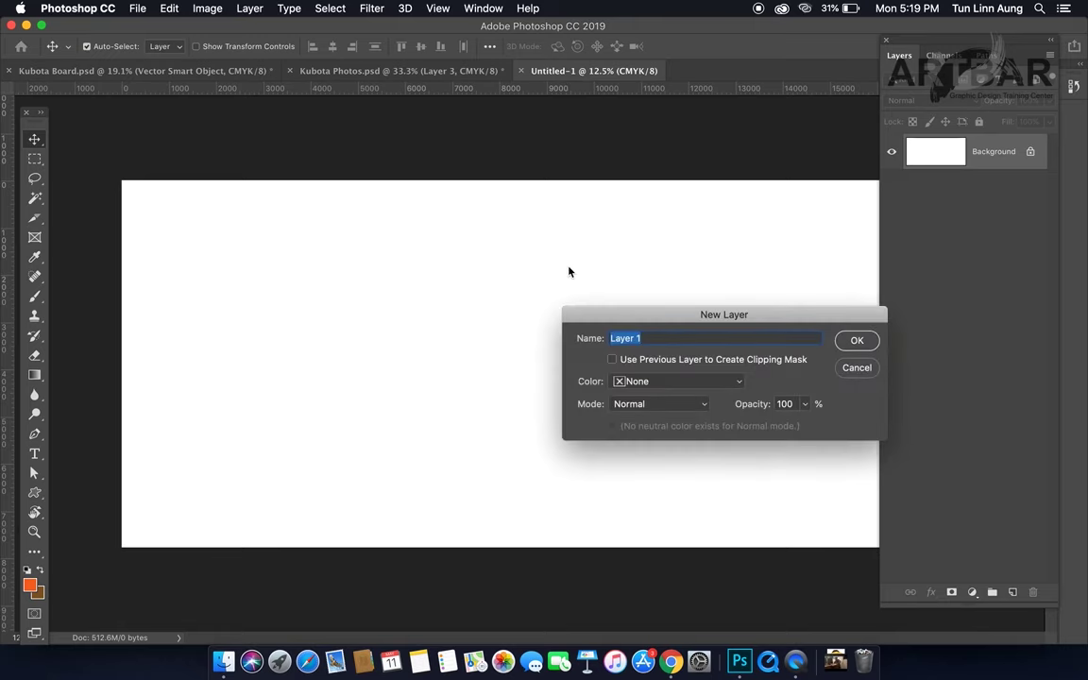
key("Return")
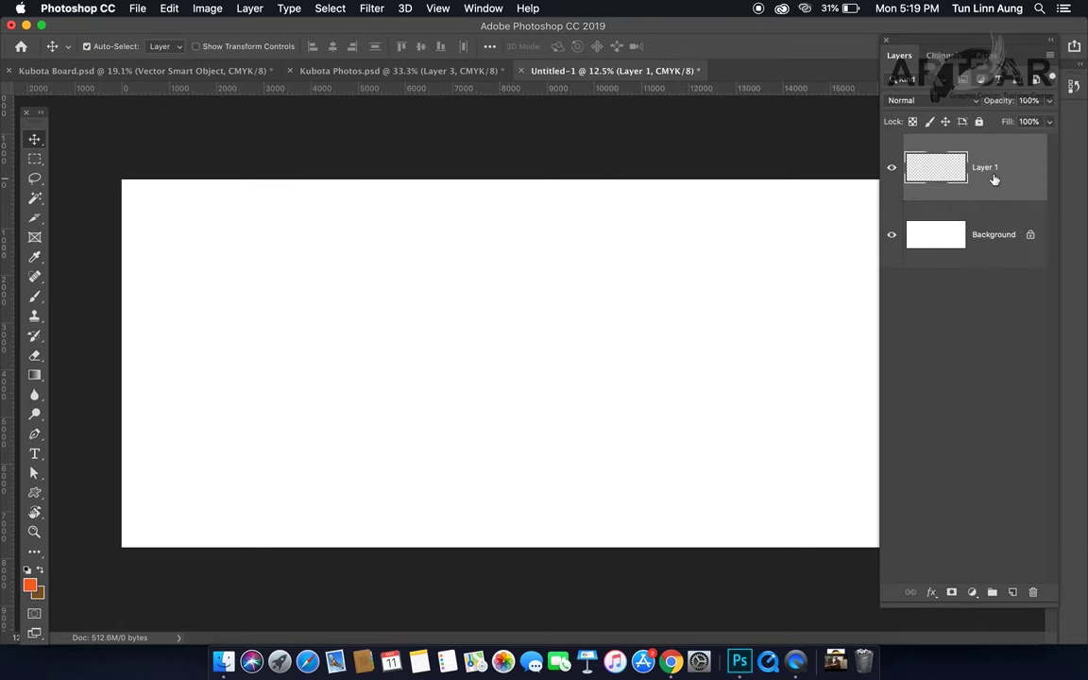
Step: Rename the new layer to Back and fill it with the orange
double_click(987, 167)
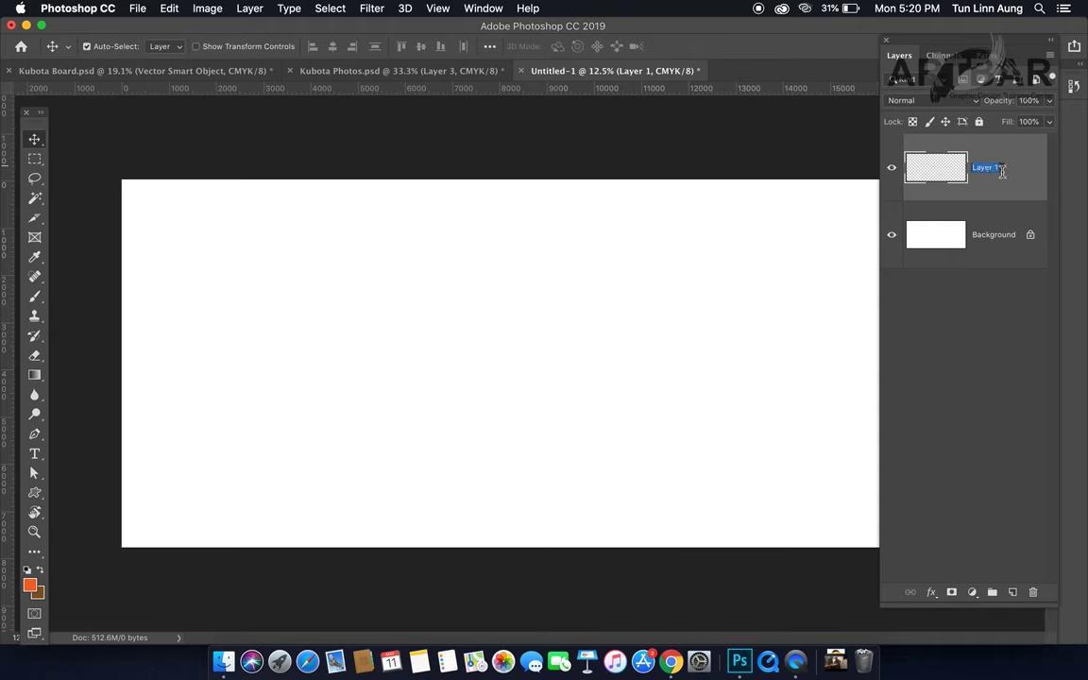
type("B")
key("Return")
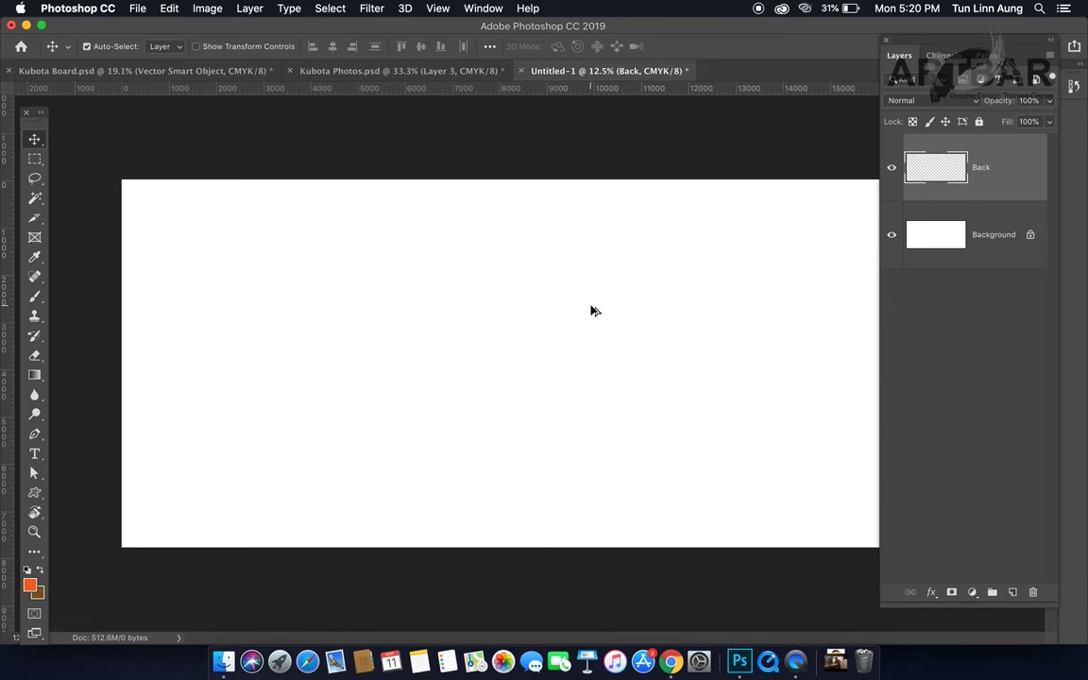
key("alt+BackSpace")
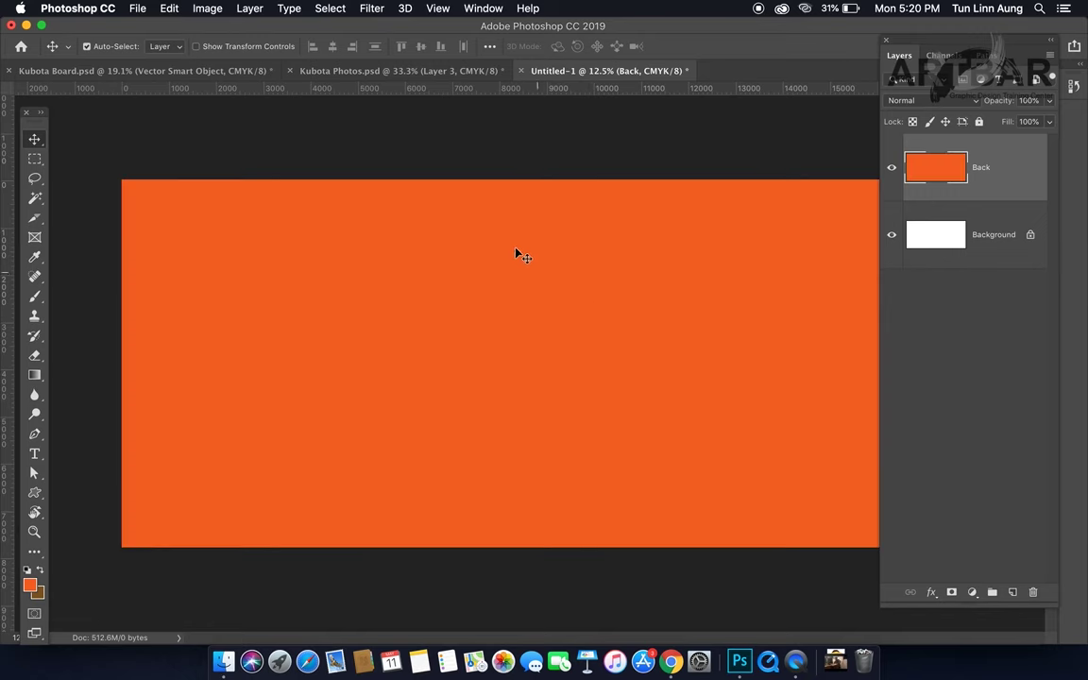
Step: Drag the field photo layer from Kubota Photos into the billboard document
left_click(360, 75)
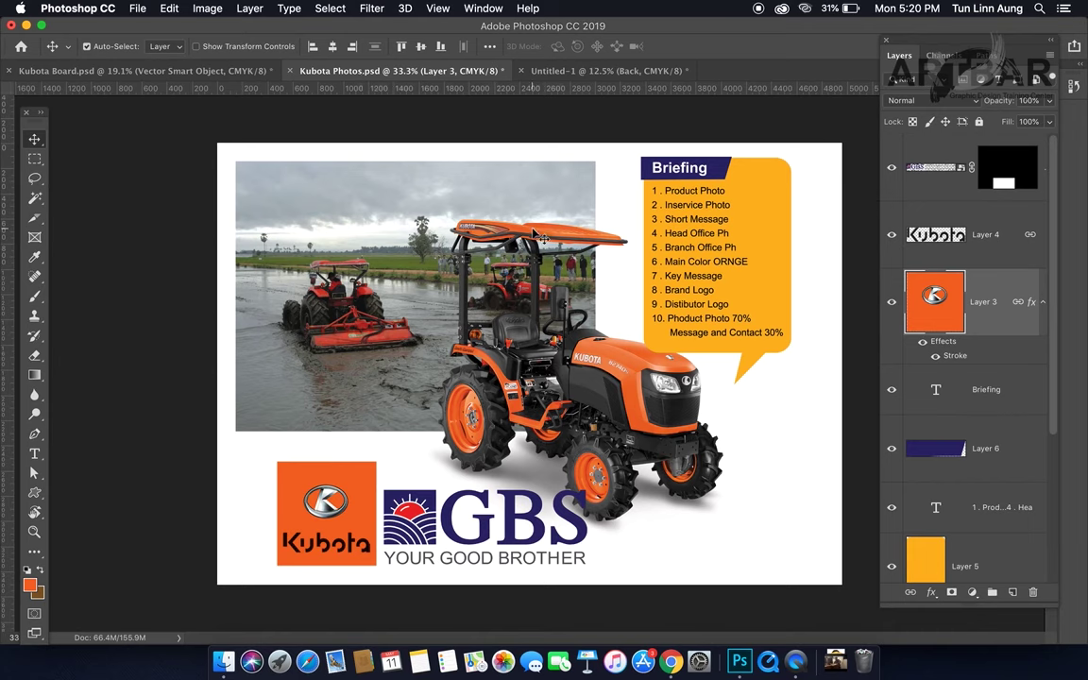
left_click(340, 253)
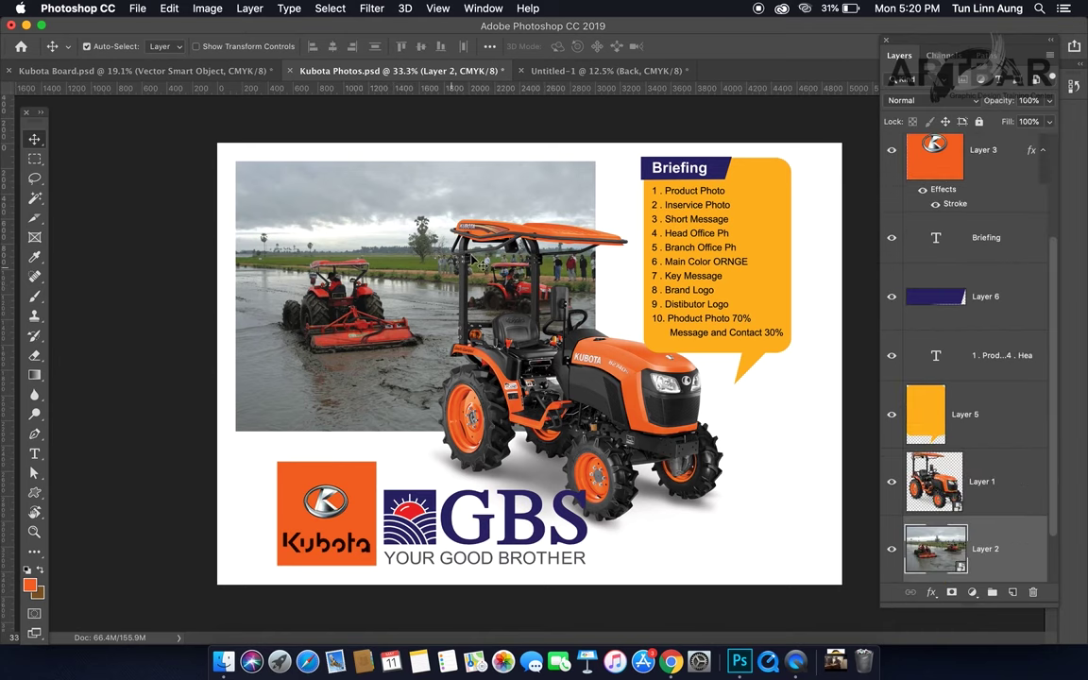
left_click(312, 288)
left_click_drag(395, 296, 508, 168)
left_click_drag(365, 347, 319, 380)
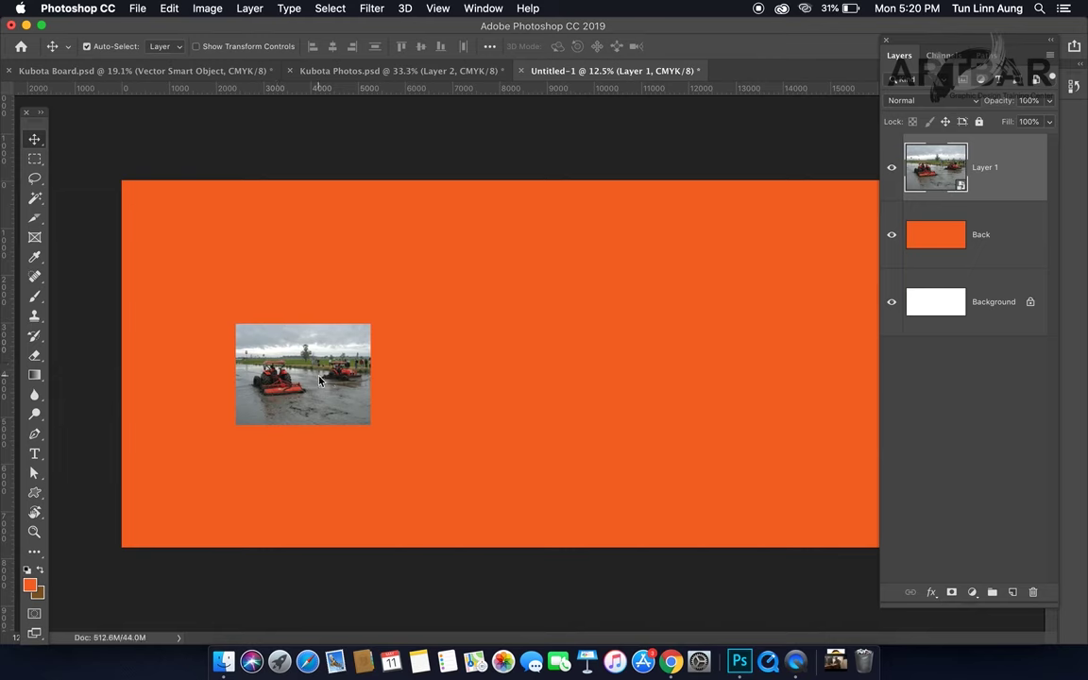
Step: Scale and position the field photo to cover the area left of the orange panel
key("super+t")
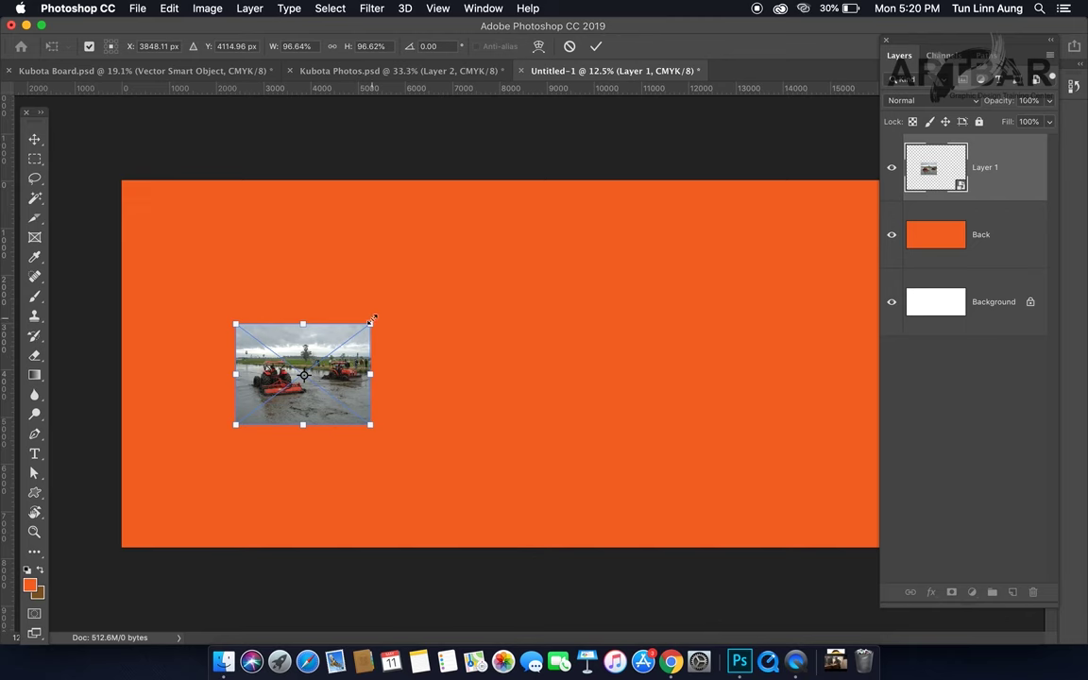
left_click_drag(370, 325, 587, 160)
left_click_drag(226, 428, 94, 532)
left_click_drag(466, 520, 490, 537)
key("super+minus")
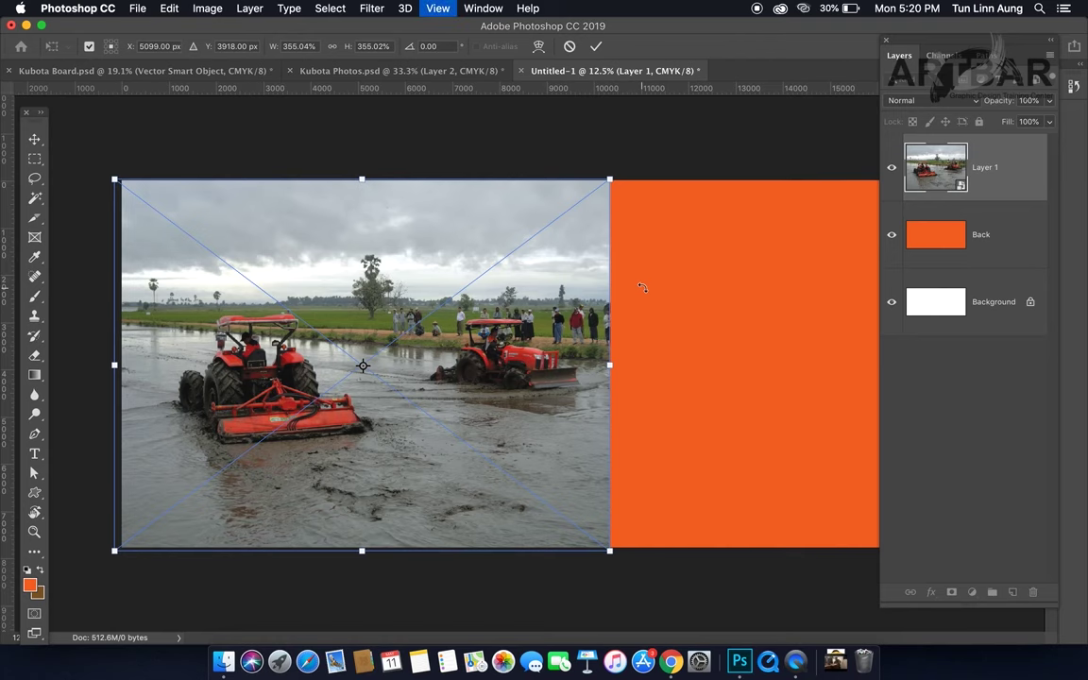
left_click_drag(583, 243, 756, 159)
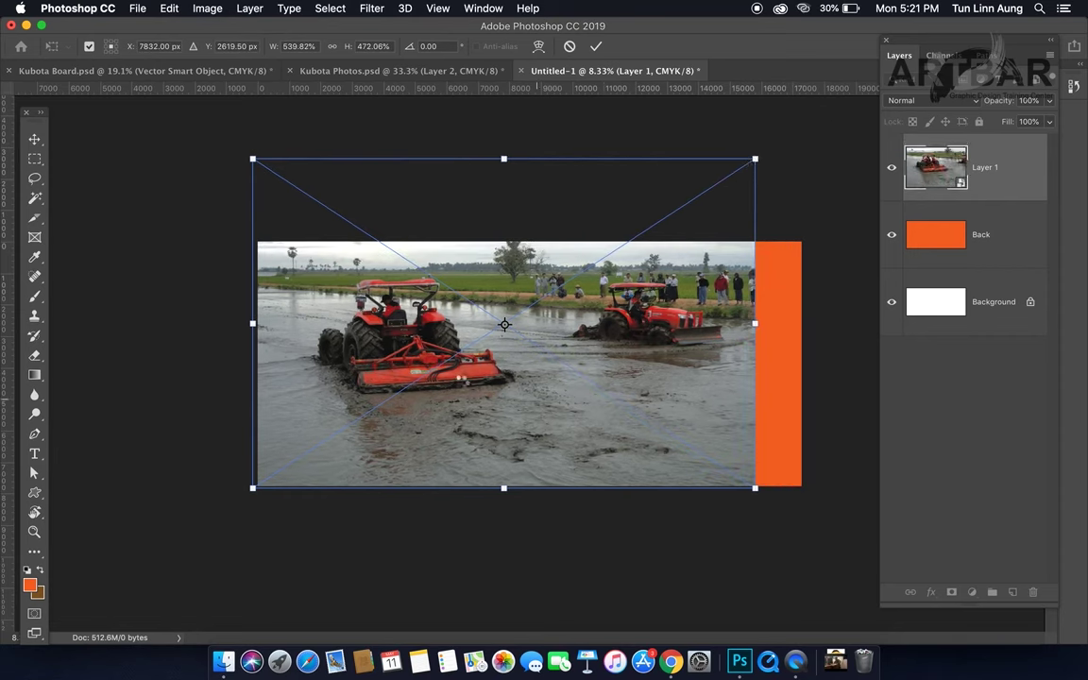
key("Return")
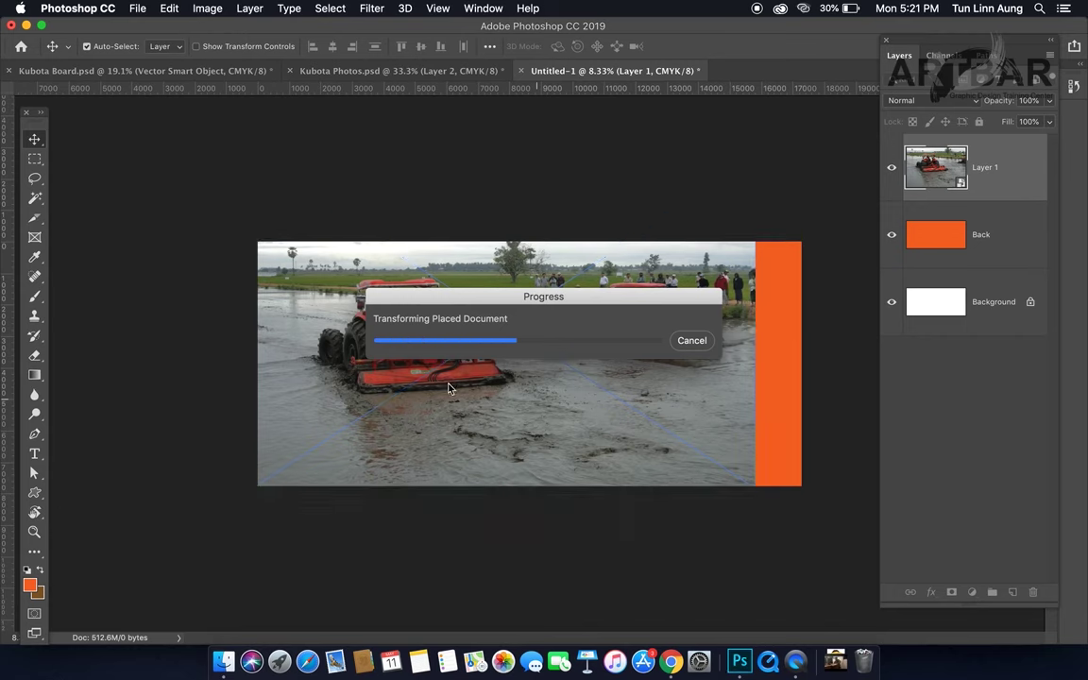
left_click_drag(452, 391, 411, 406)
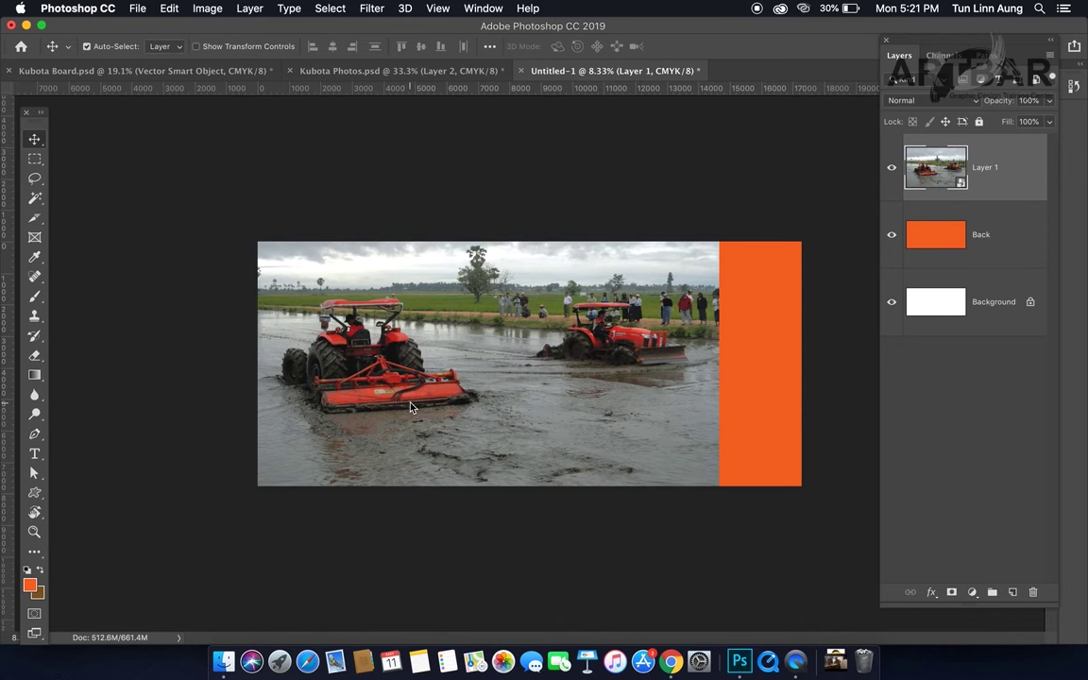
Step: Drag the tractor cut-out into the billboard and scale it to about 570% over the field
left_click(385, 75)
left_click(567, 365)
left_click_drag(583, 367, 614, 74)
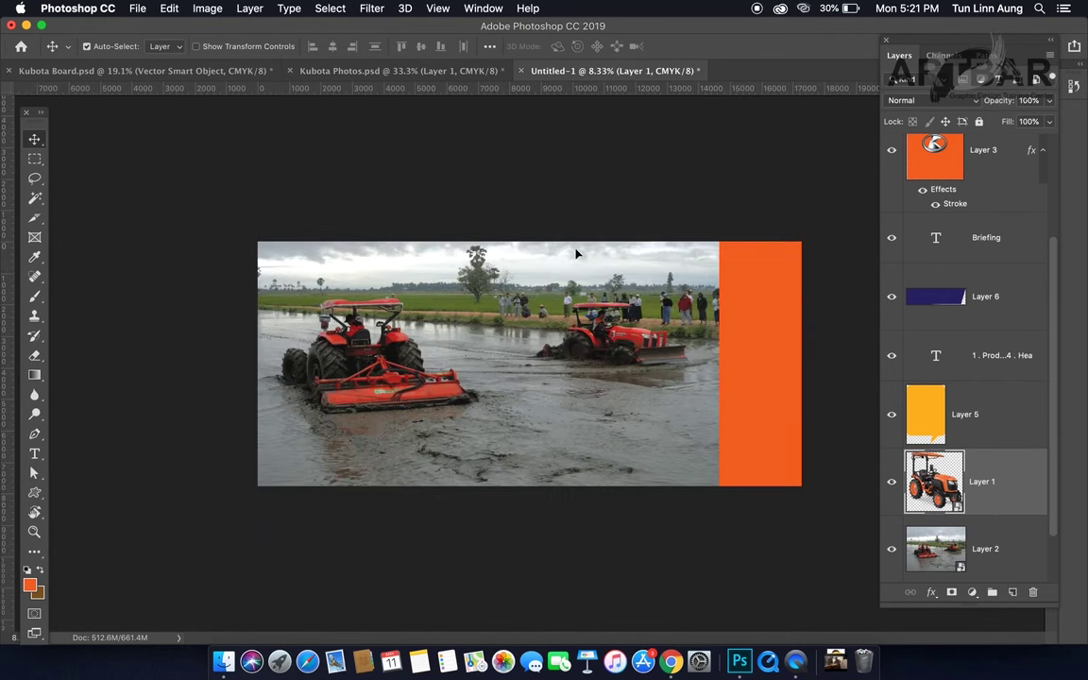
left_click_drag(544, 405, 559, 432)
key("super+t")
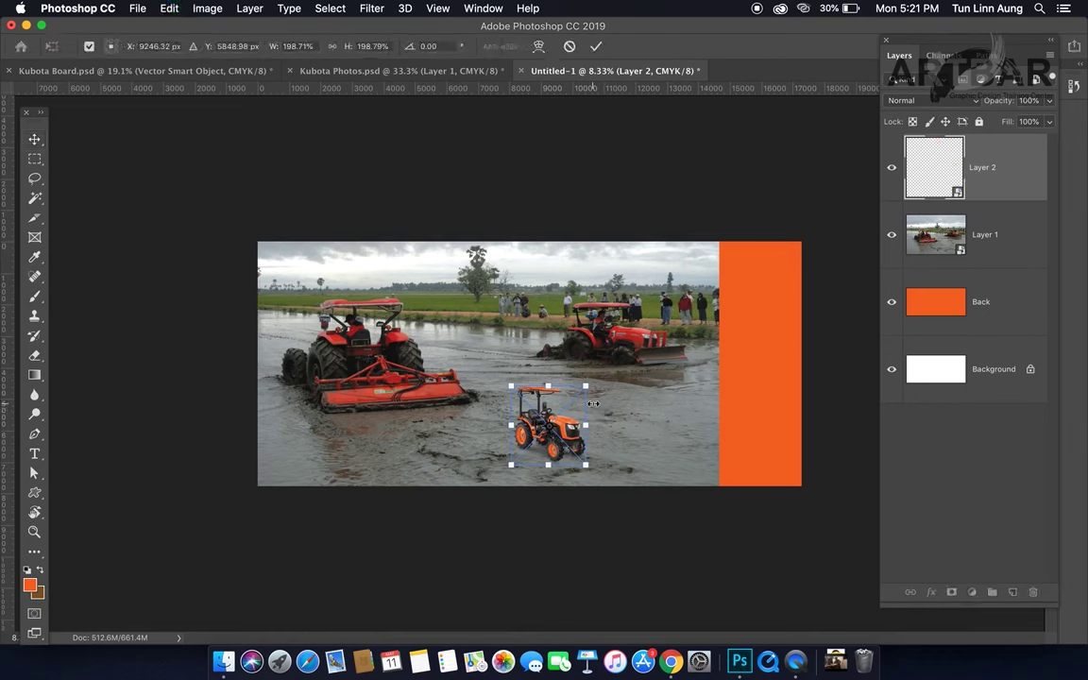
left_click_drag(588, 387, 669, 329)
left_click_drag(599, 444, 590, 409)
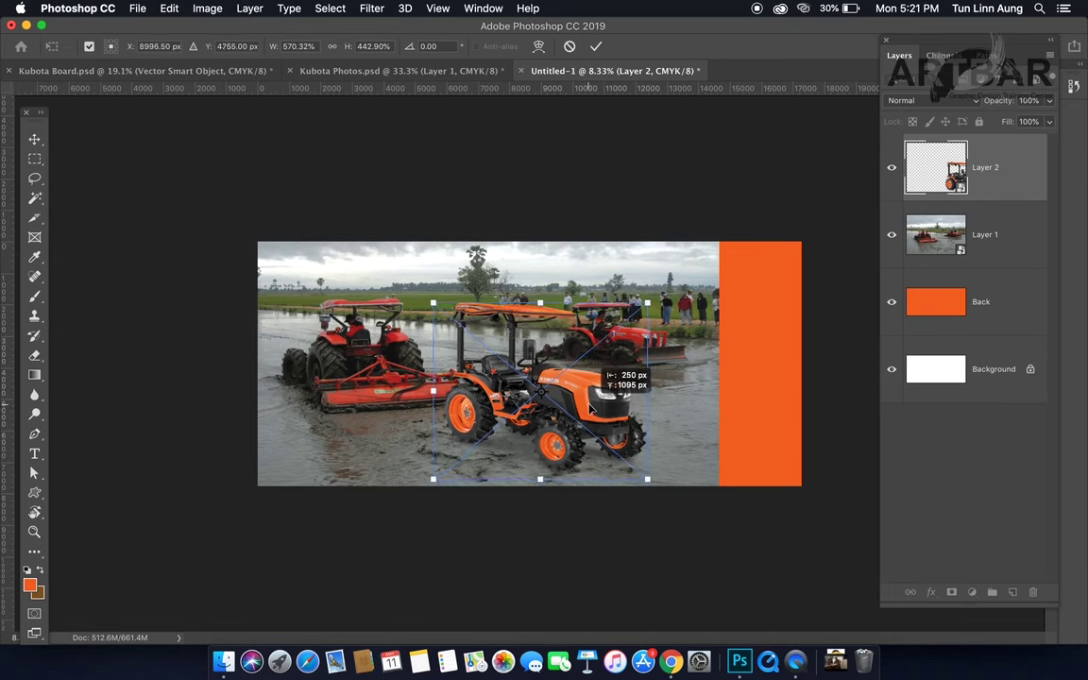
Step: Shrink the tractor to about 533% by 399% and commit the transform
left_click_drag(646, 478, 644, 473)
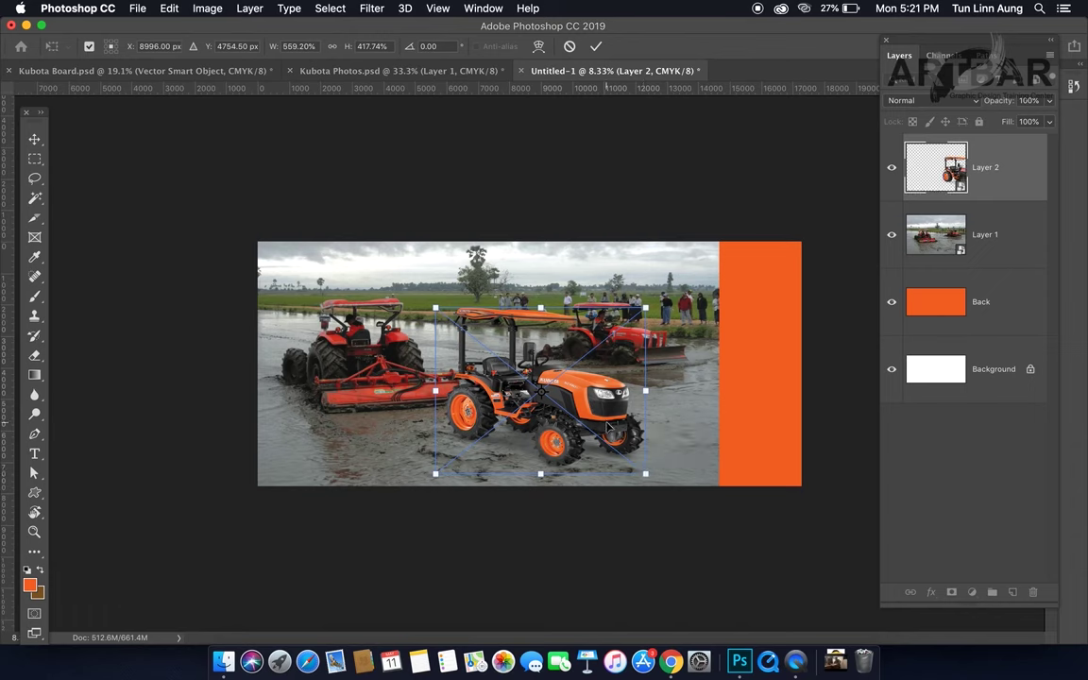
left_click_drag(556, 367, 580, 377)
key("super+z")
left_click_drag(643, 474, 635, 464)
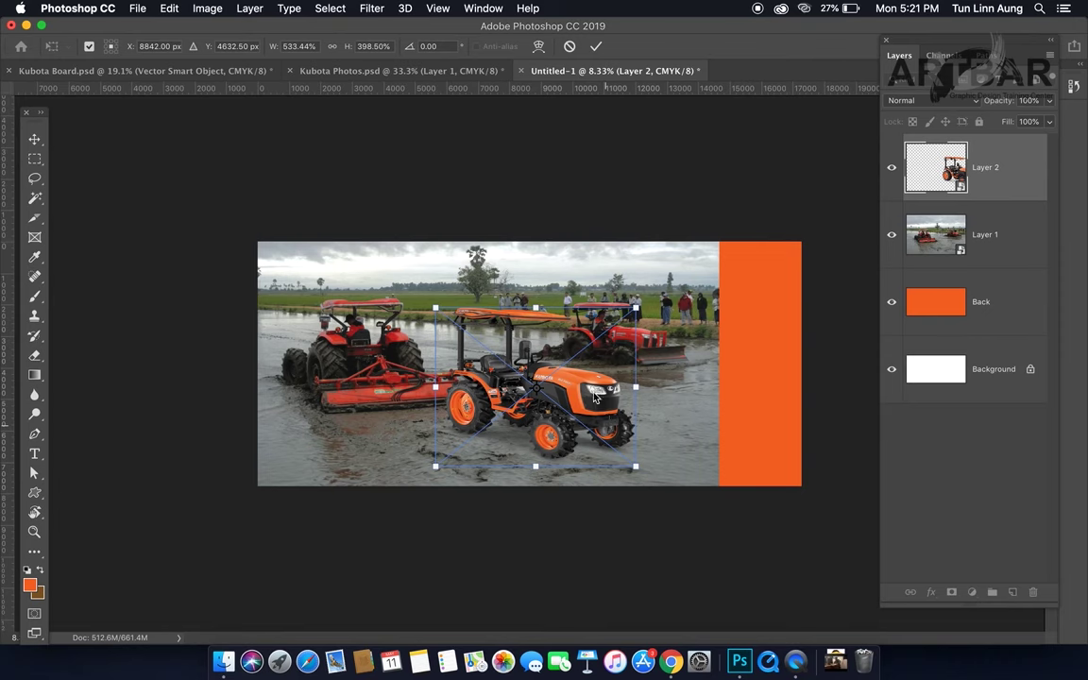
key("Return")
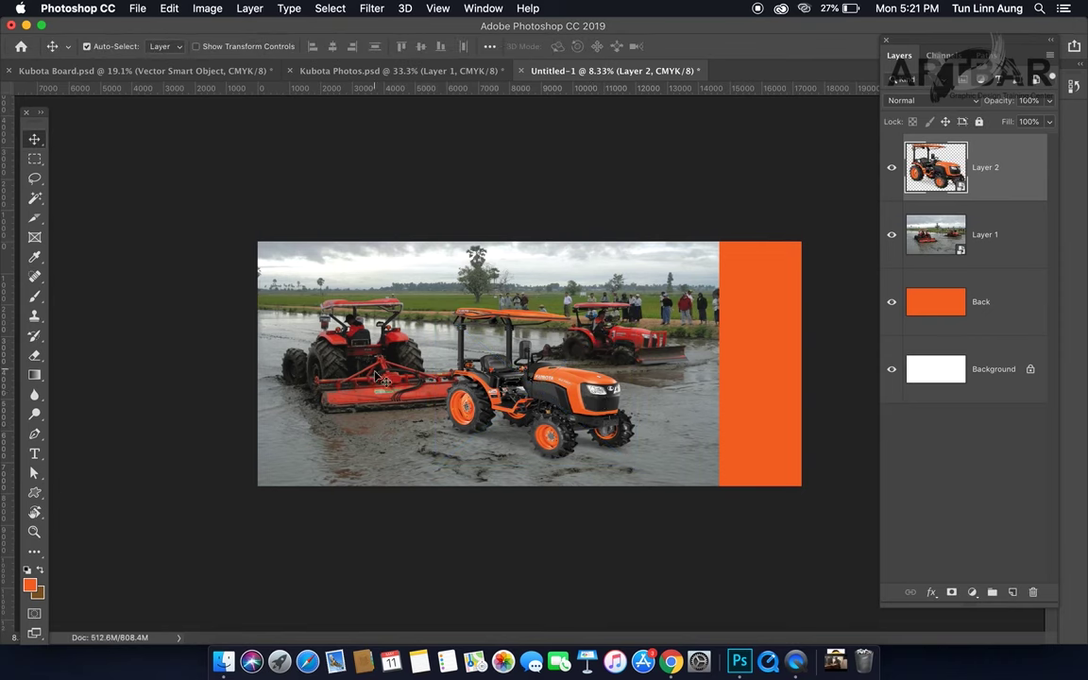
Step: Shift the field photo left and nudge the tractor into a better position
left_click_drag(381, 377, 364, 375)
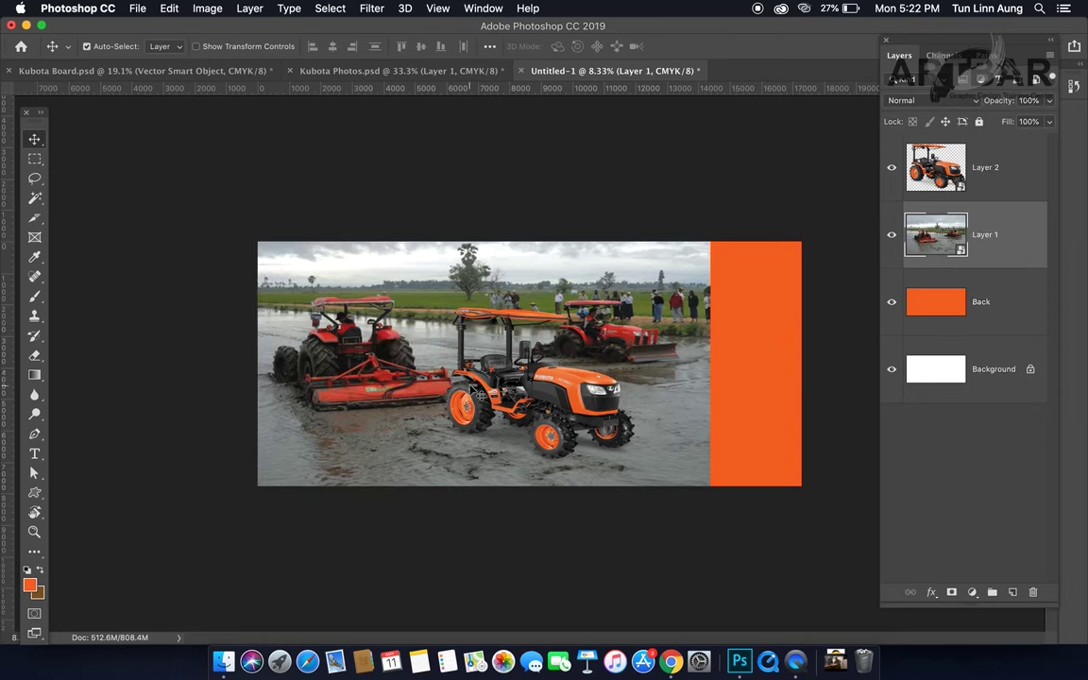
left_click(499, 370)
left_click_drag(552, 411, 553, 412)
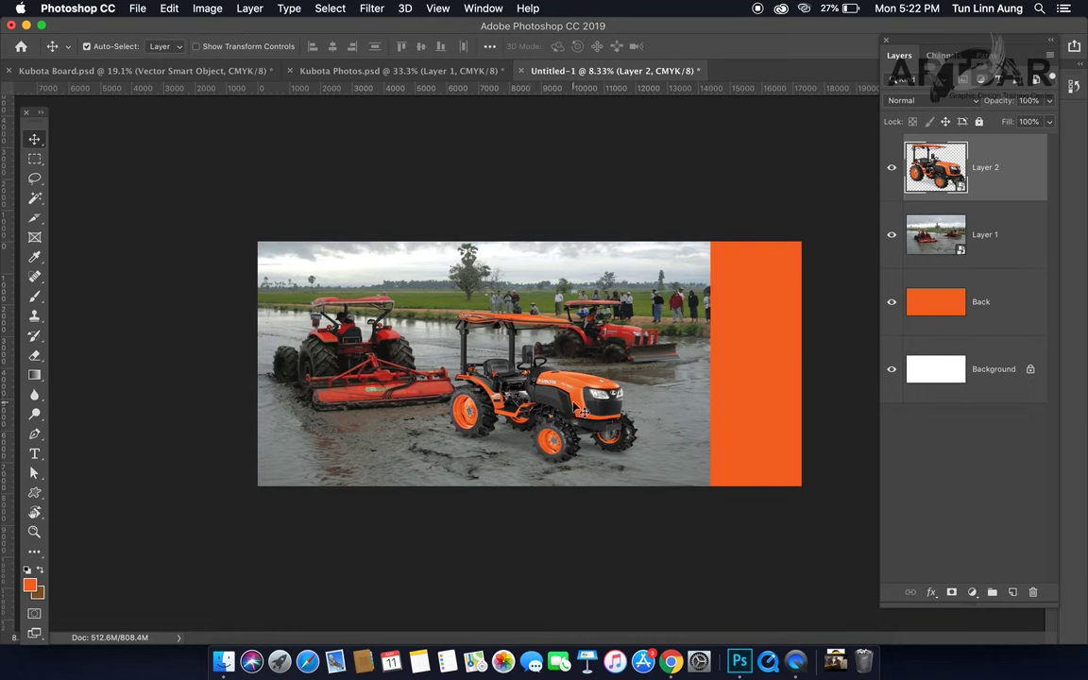
left_click_drag(569, 402, 578, 403)
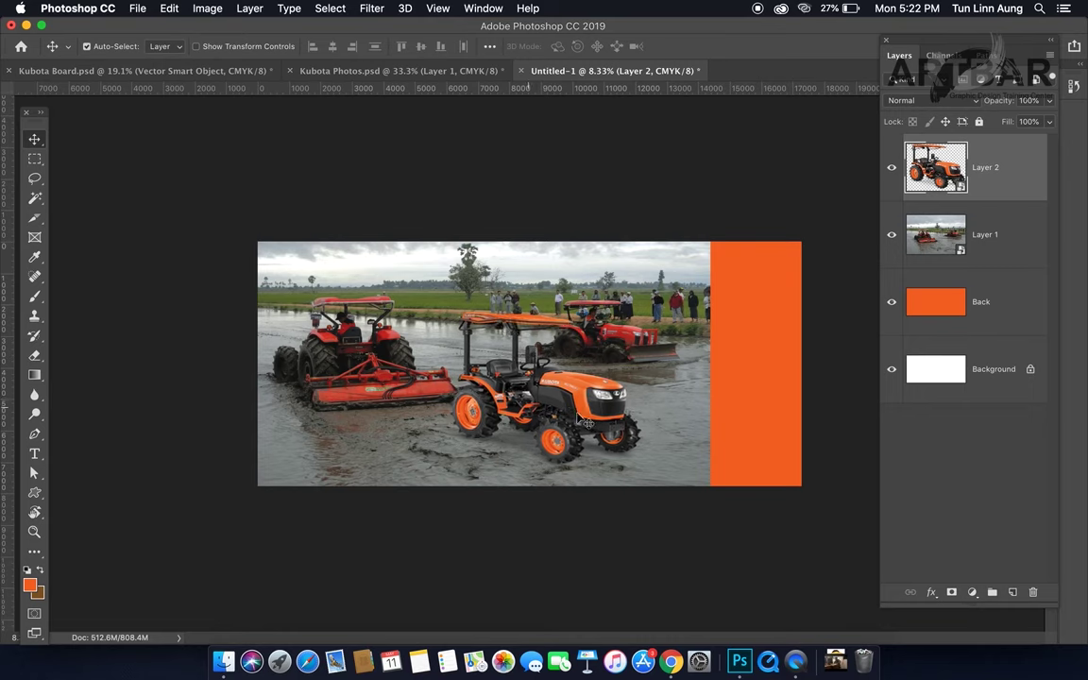
left_click_drag(590, 412, 573, 406)
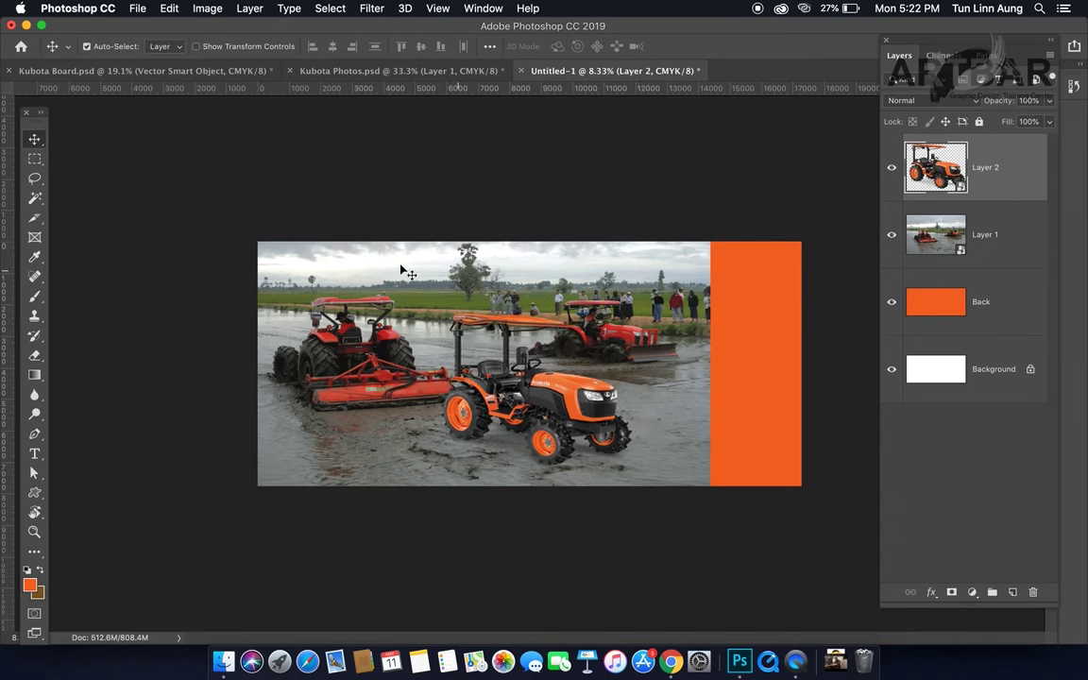
Step: Draw a rectangular selection toward the orange panel, then bring up the Kubota Photos layout
left_click(35, 159)
left_click_drag(226, 214, 446, 511)
left_click_drag(407, 435, 745, 420)
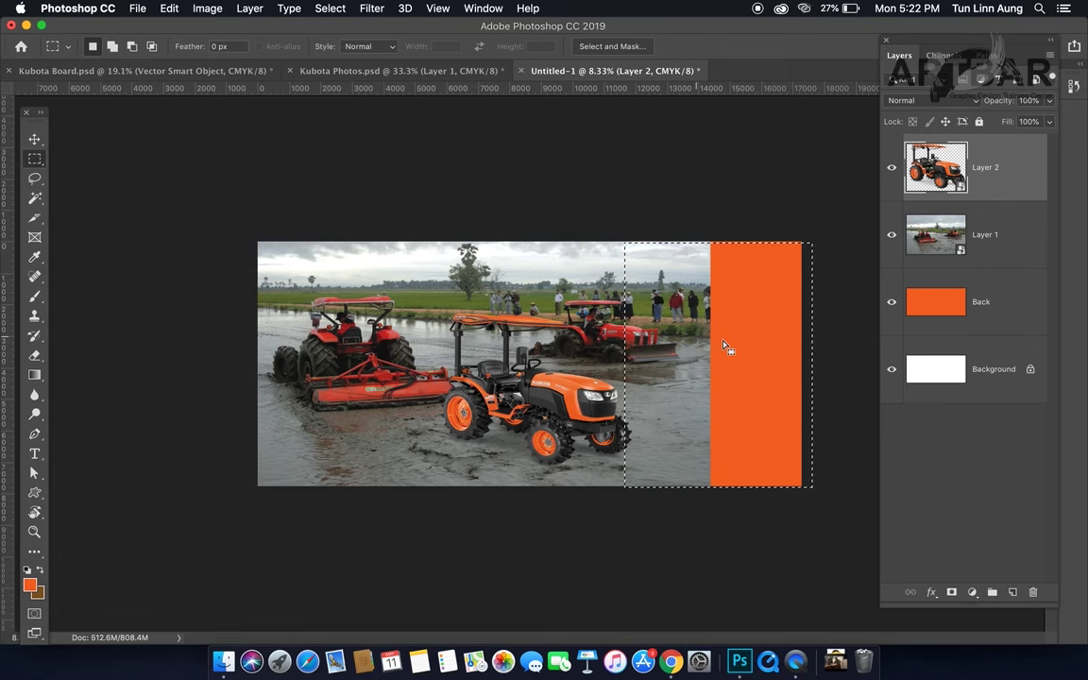
left_click(389, 73)
left_click_drag(751, 316, 725, 326)
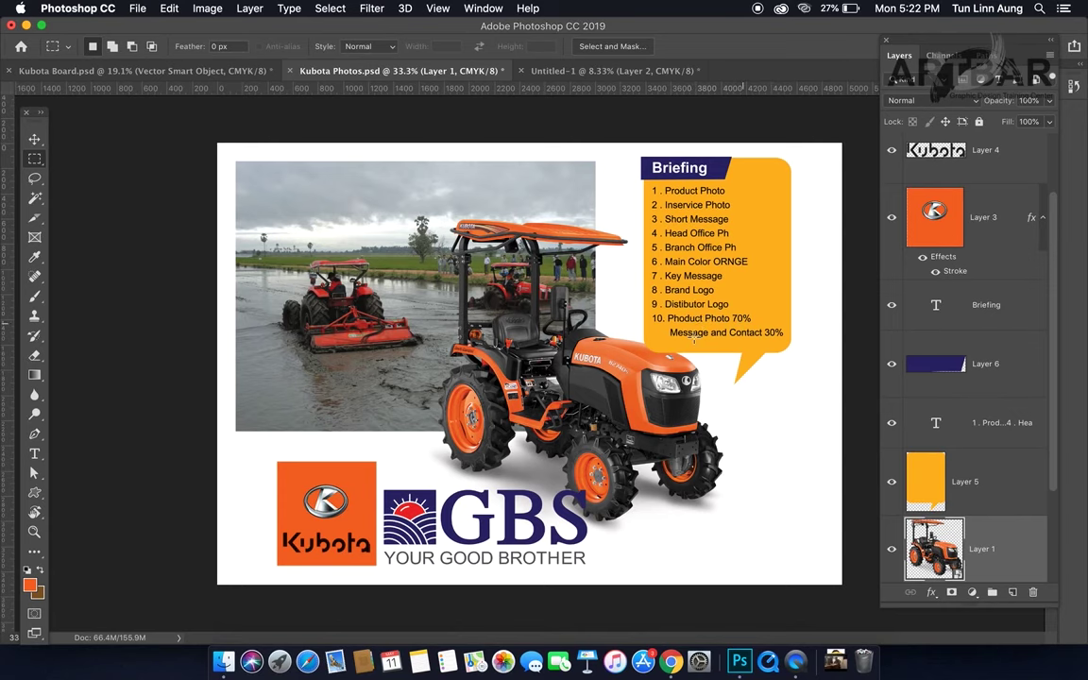
Step: Move the tractor and enlarge it slightly to about 540% by 415% on the billboard
left_click(548, 73)
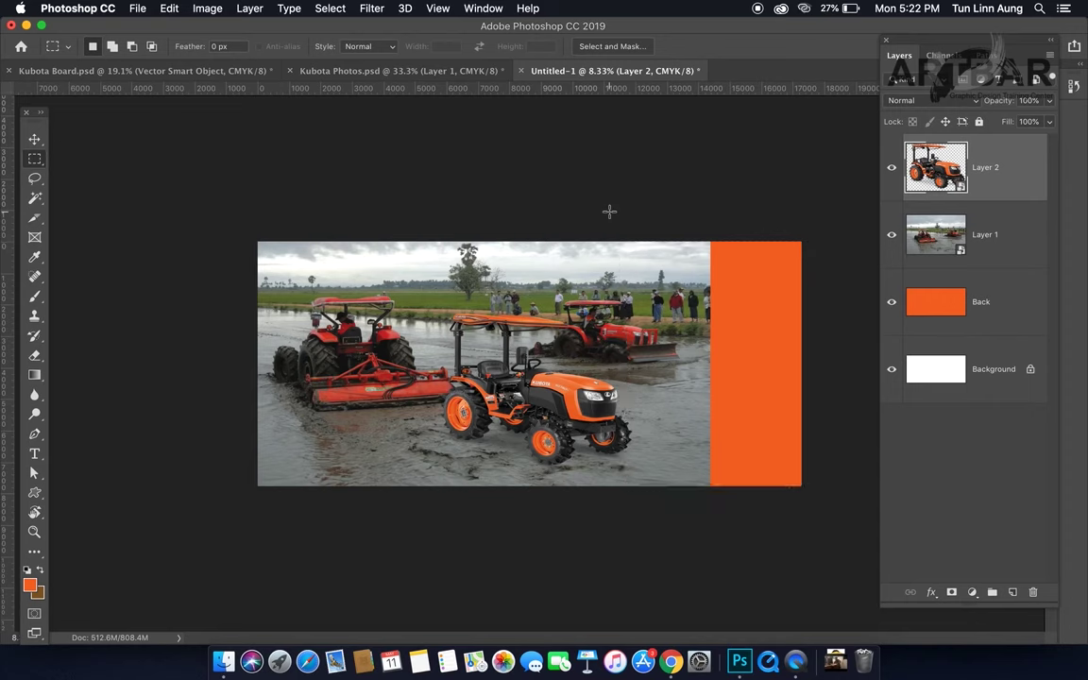
left_click(34, 142)
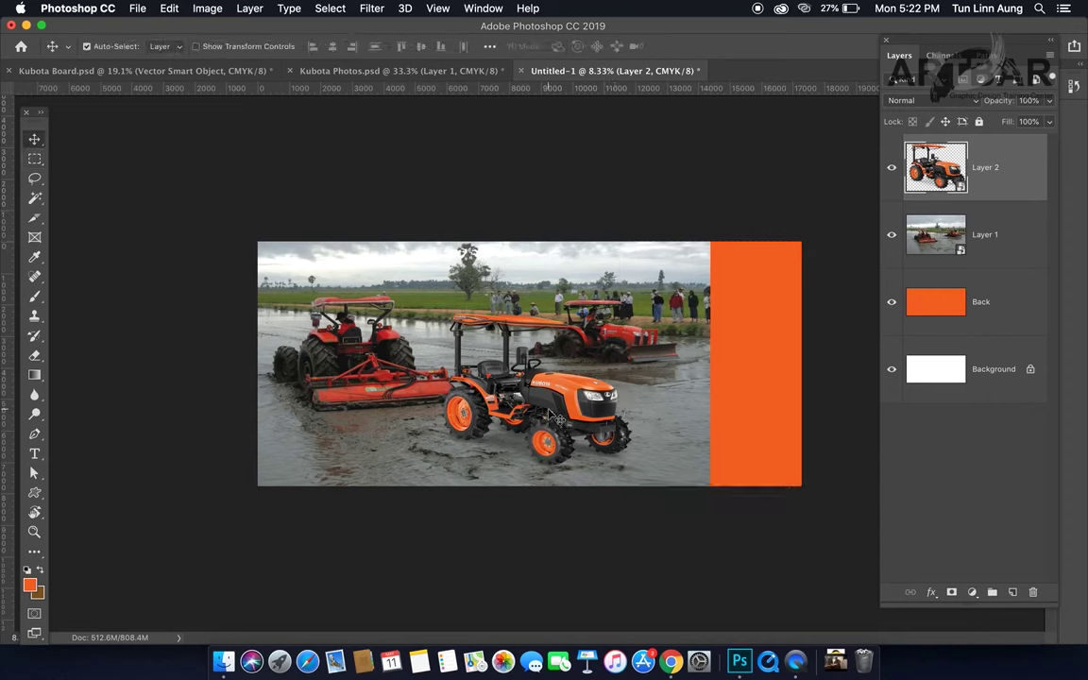
mouse_move(548, 418)
left_mouse_down()
mouse_move(539, 408)
mouse_move(558, 402)
left_mouse_up()
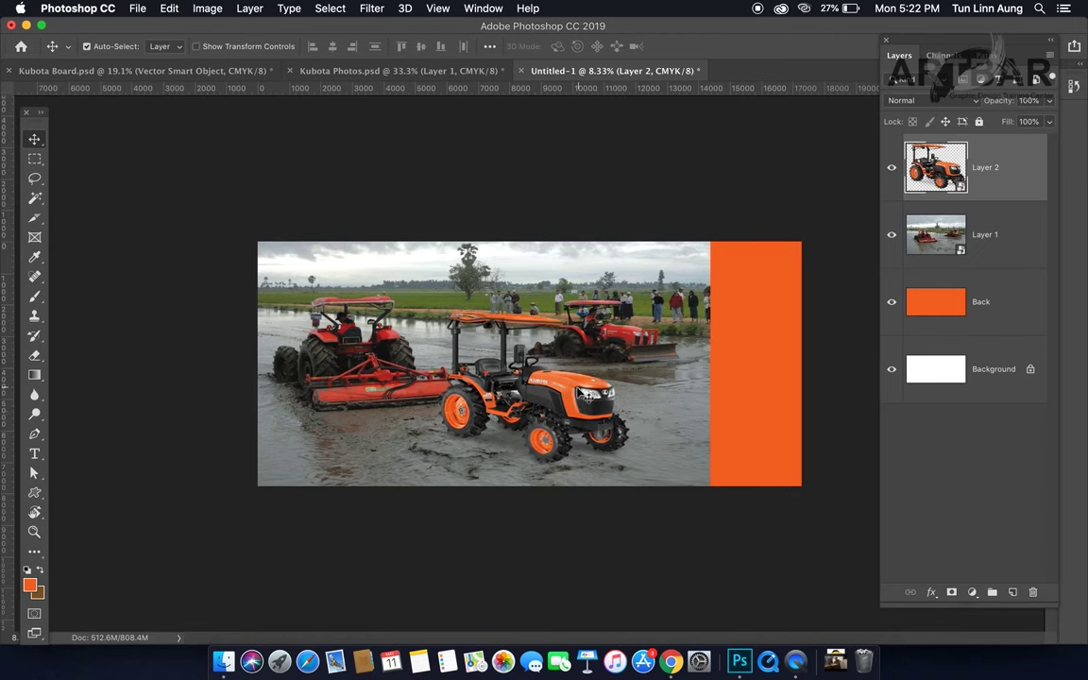
key("super+t")
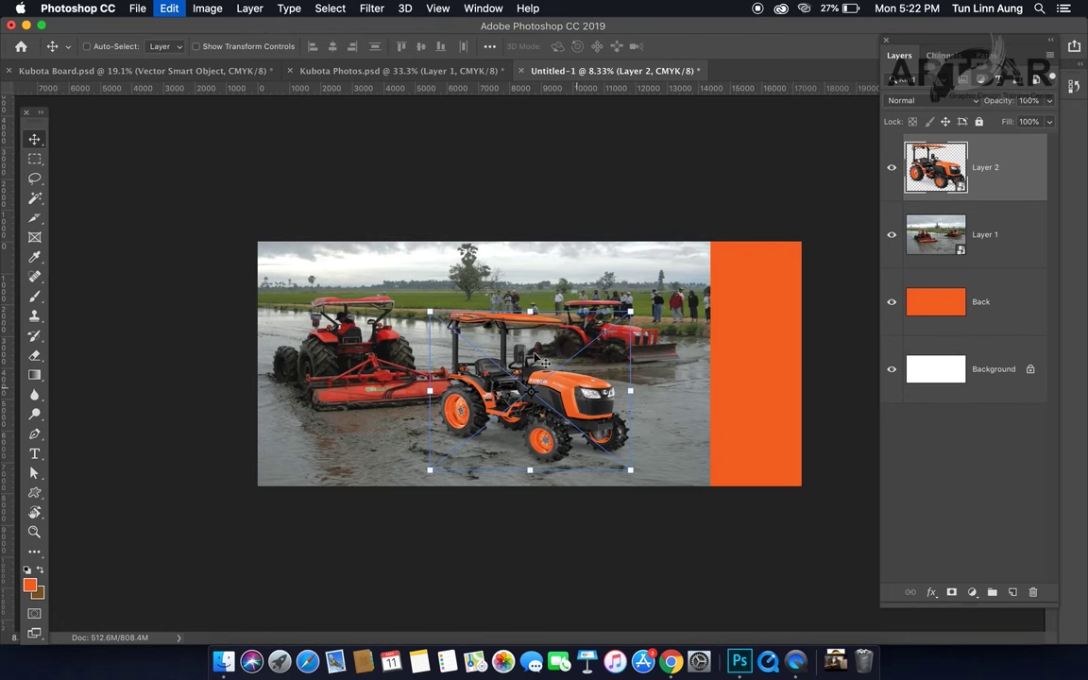
left_click_drag(431, 312, 427, 304)
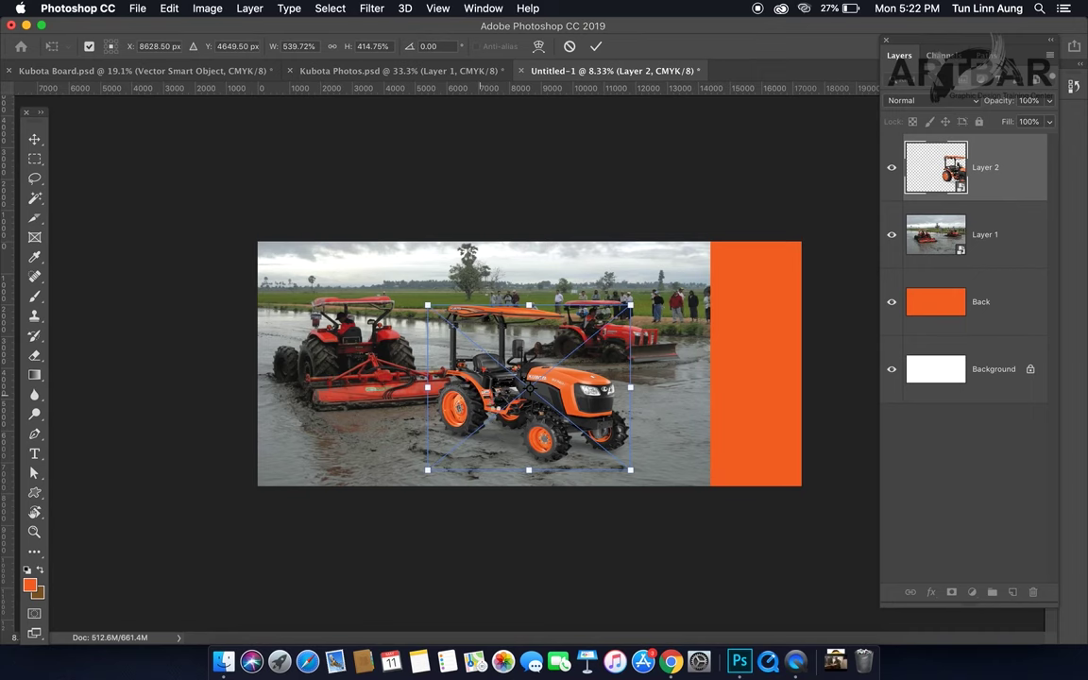
key("Return")
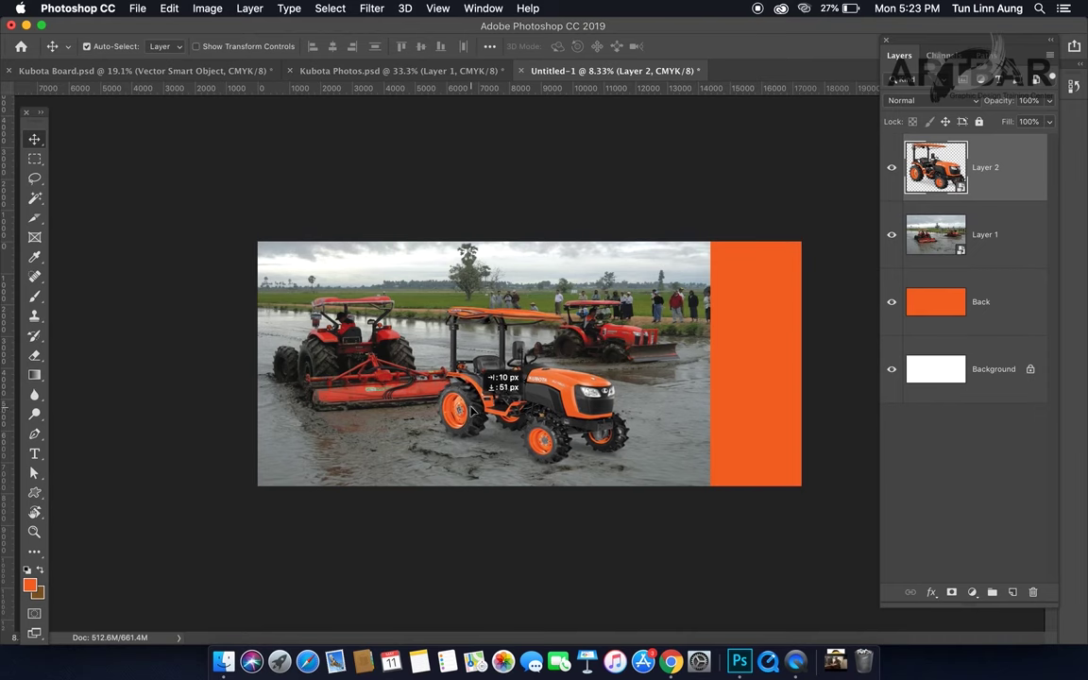
left_click(389, 378)
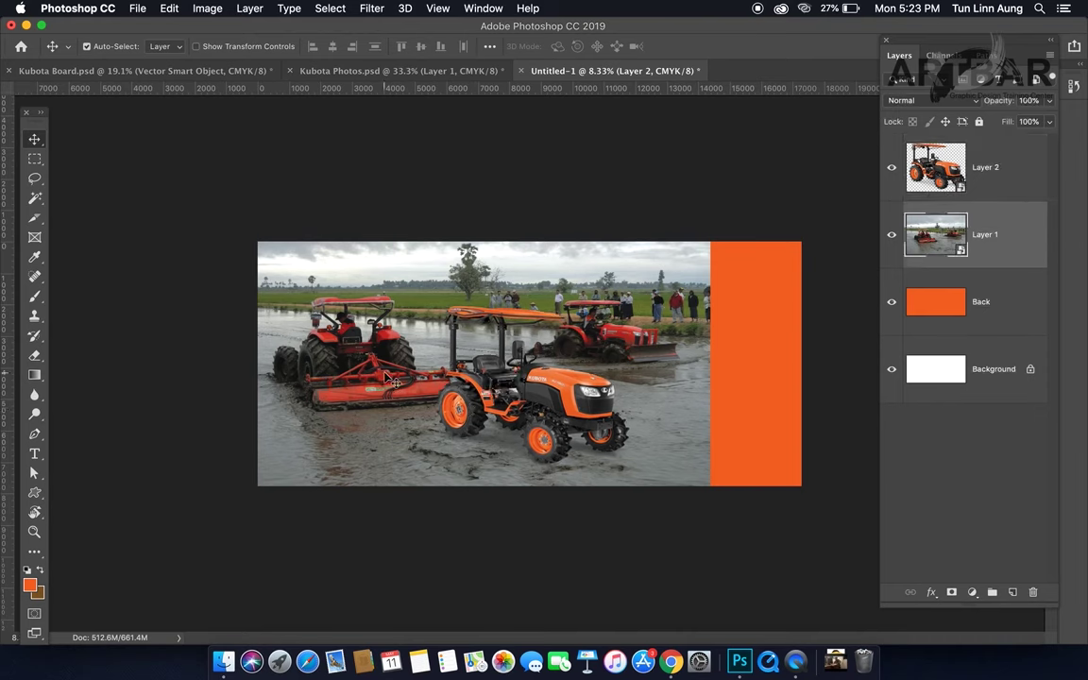
Step: Nudge the field photo slightly left and toggle its visibility to check the result
left_click_drag(385, 376, 379, 375)
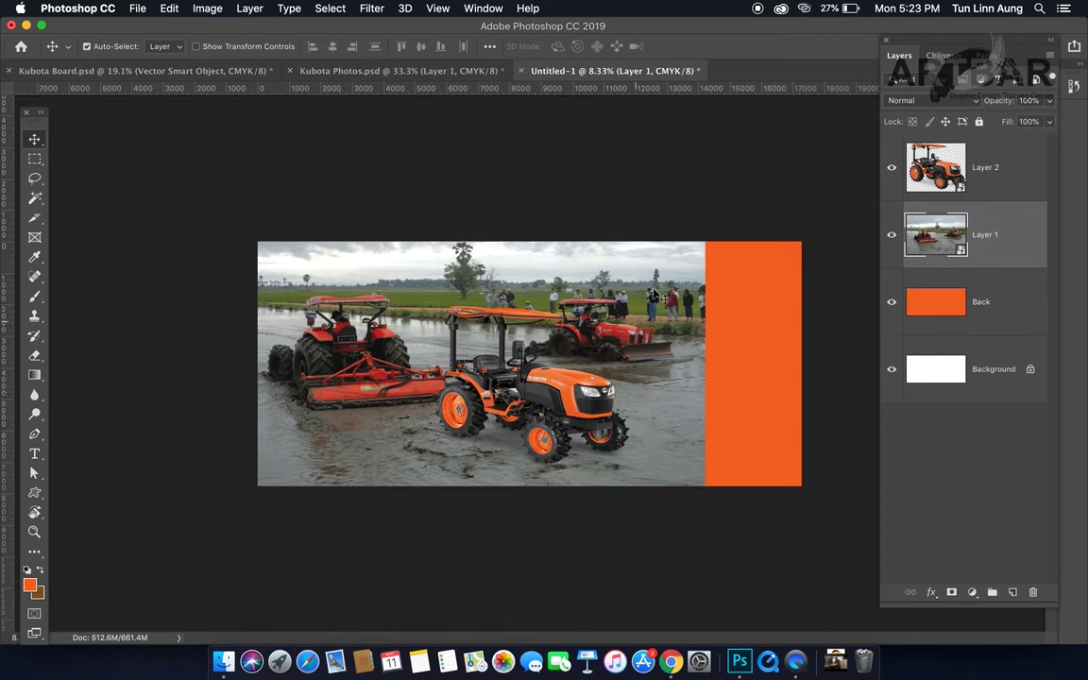
left_click(995, 185)
left_click(996, 239)
left_click(893, 239)
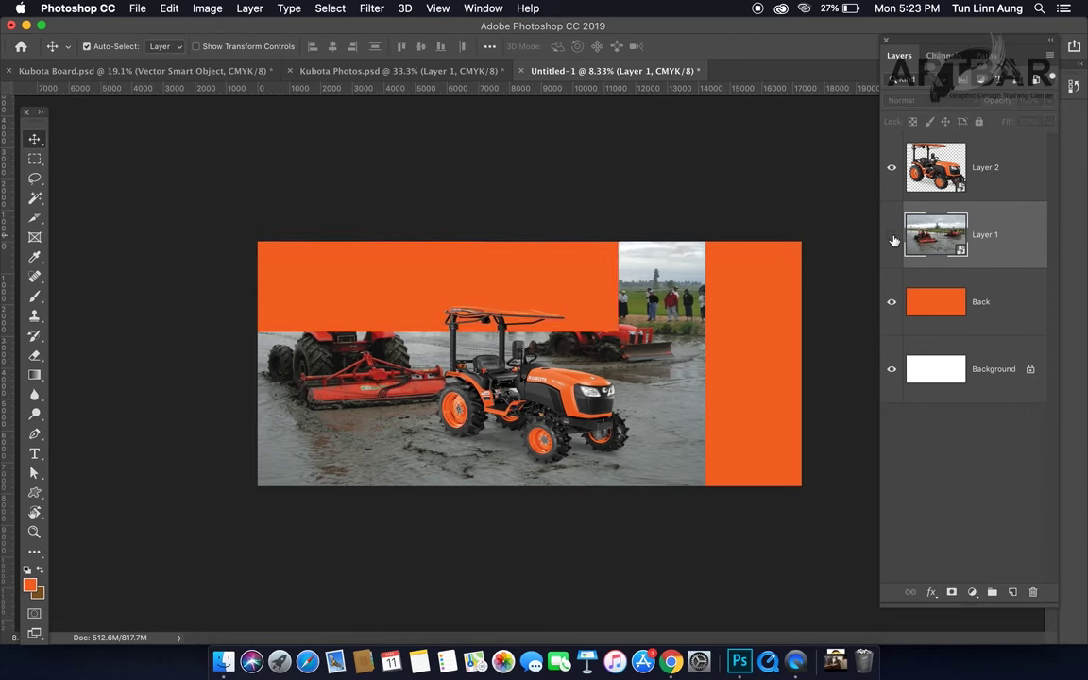
left_click(892, 239)
left_click(892, 239)
left_click(892, 239)
Step: Add a new empty layer directly above the field photo layer
left_click(982, 305)
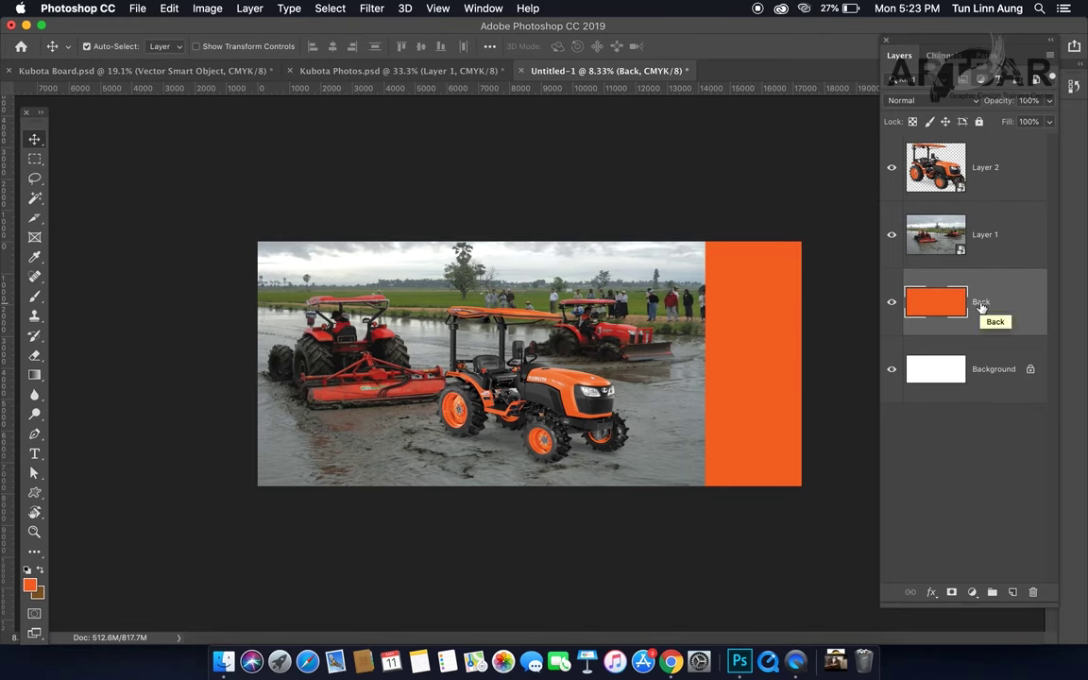
left_click(1012, 236)
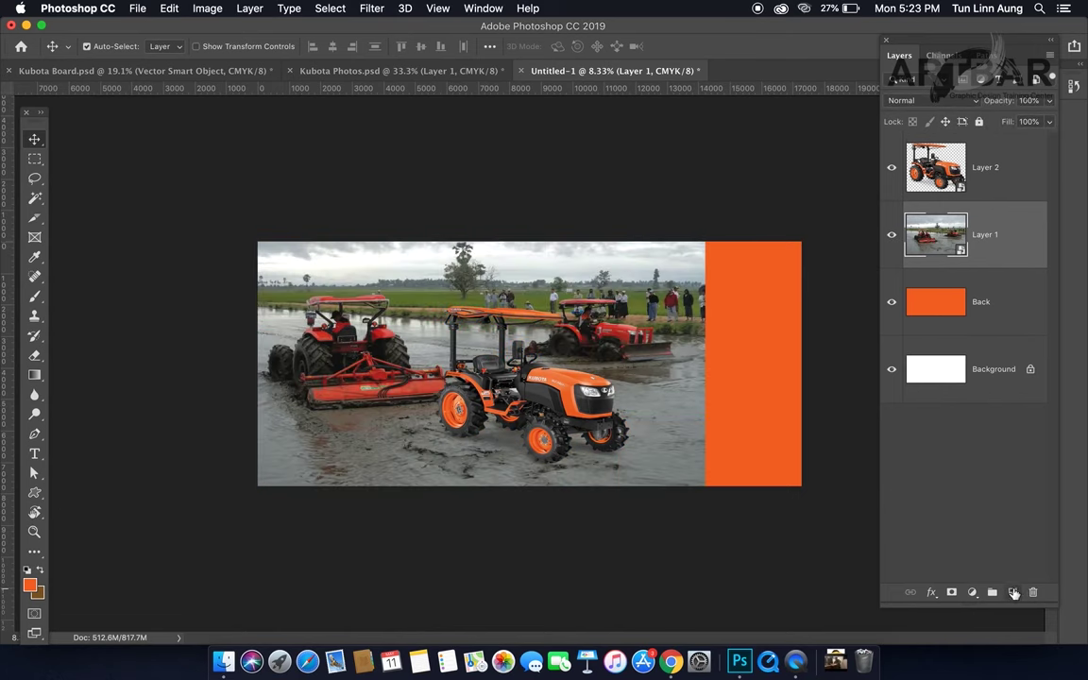
left_click(1013, 592)
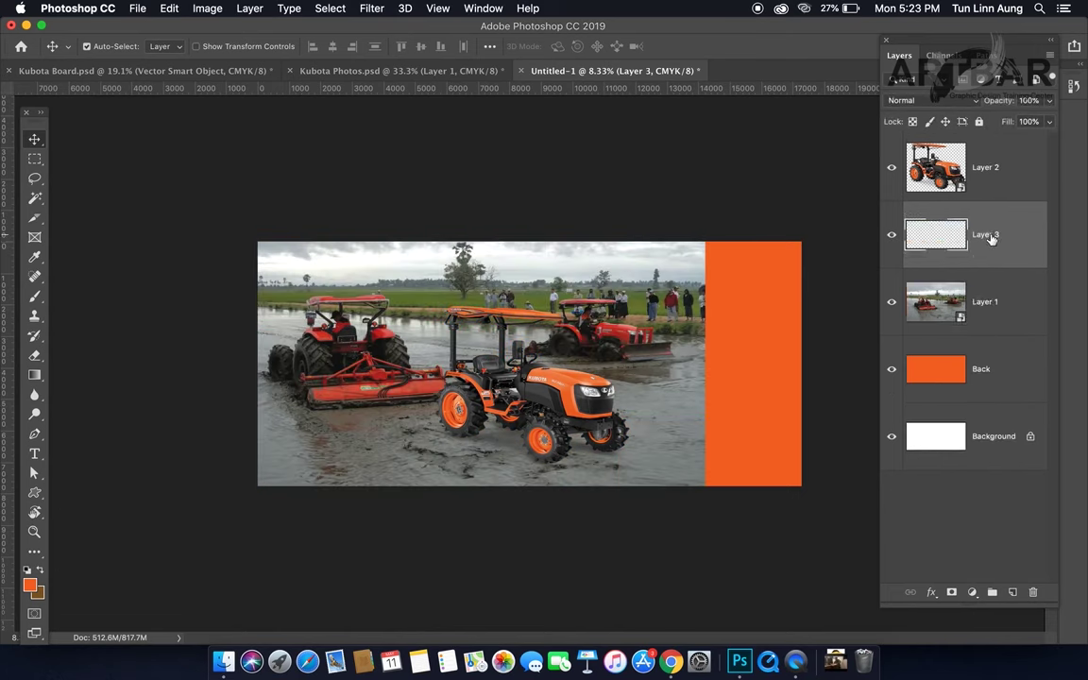
Step: Select the right portion of the billboard, fill it with orange, and deselect
left_click(34, 157)
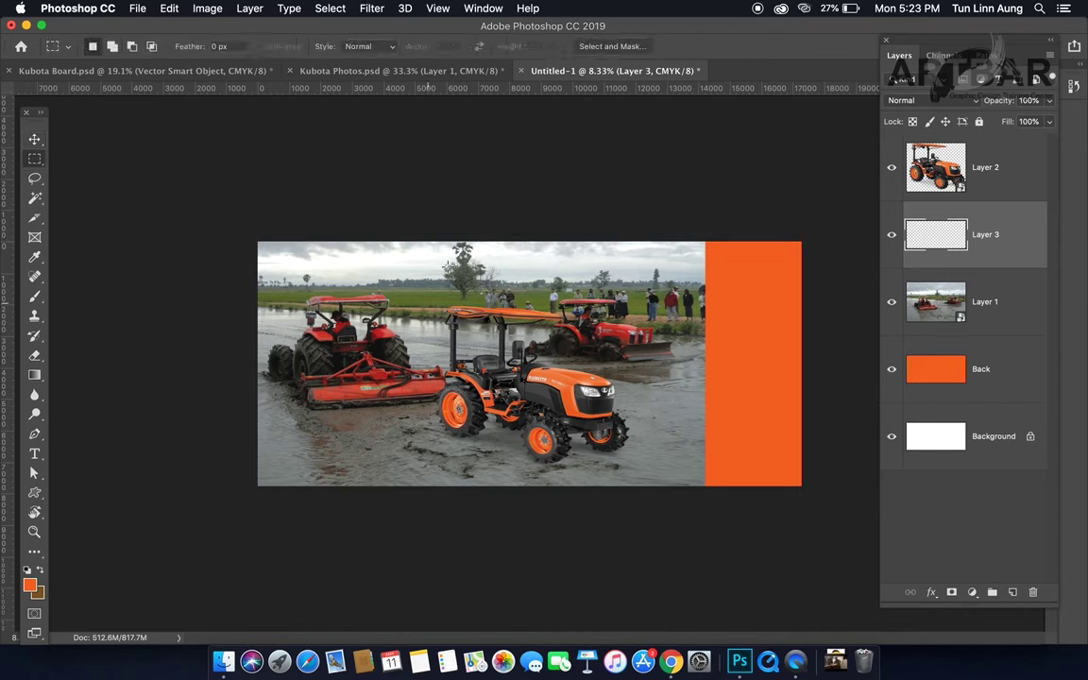
left_click_drag(439, 236, 857, 577)
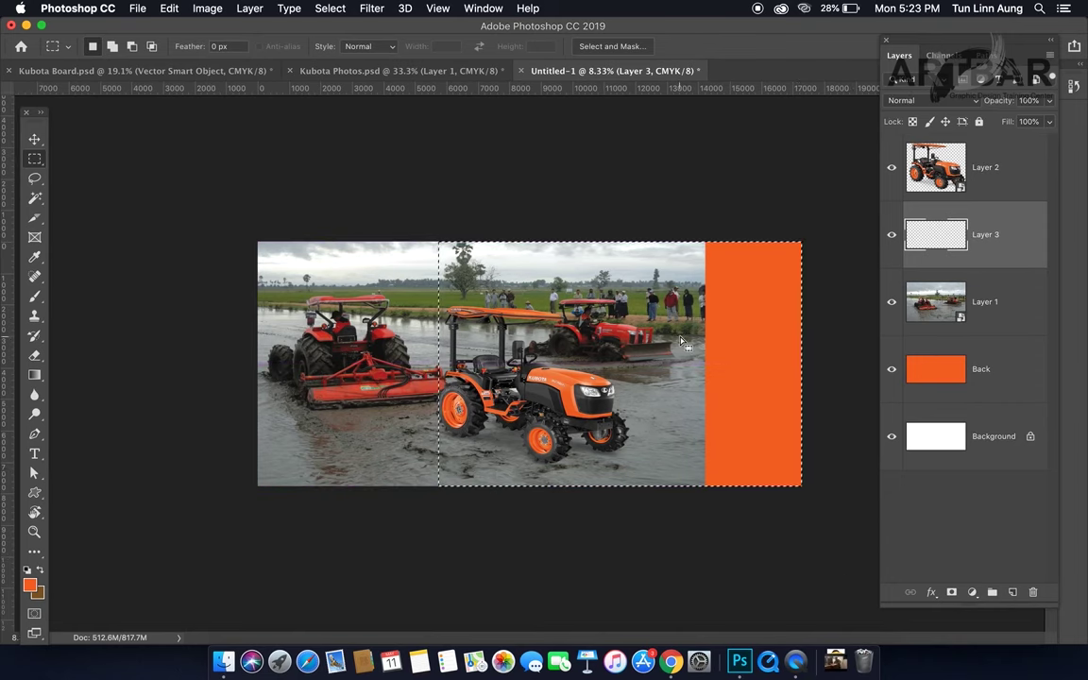
key("alt")
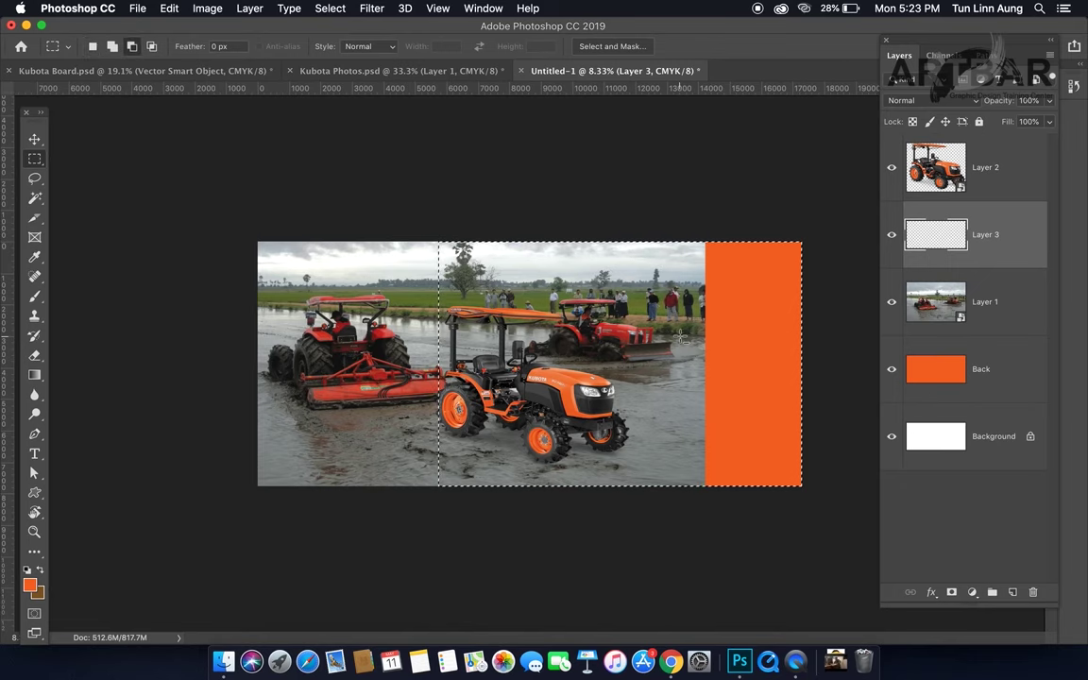
key("alt+BackSpace")
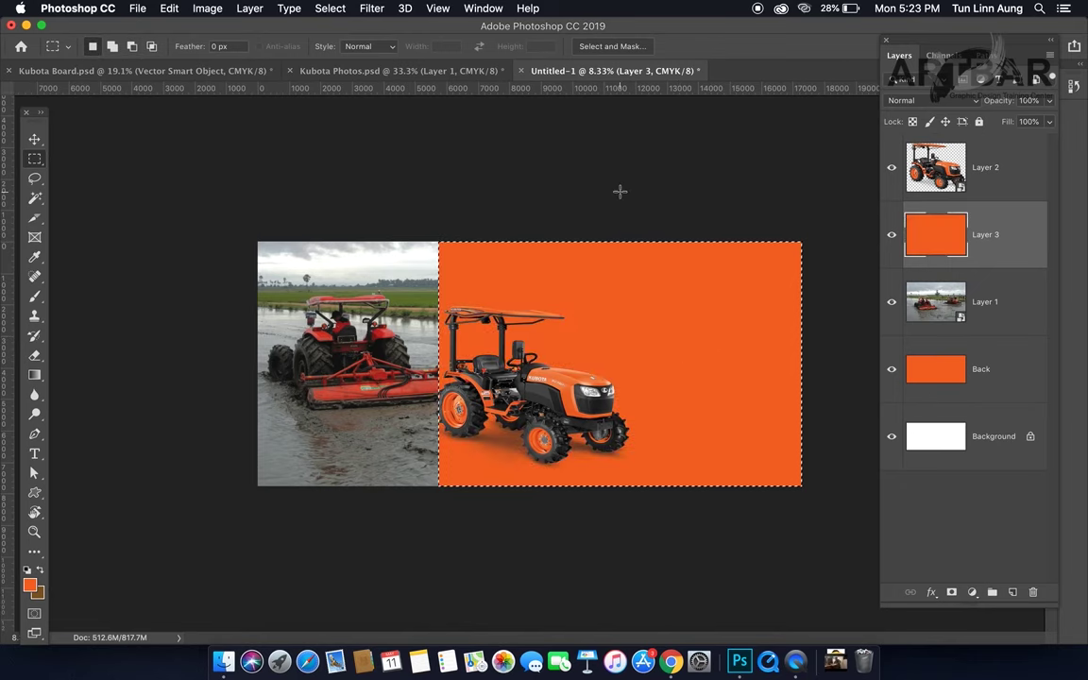
key("super+d")
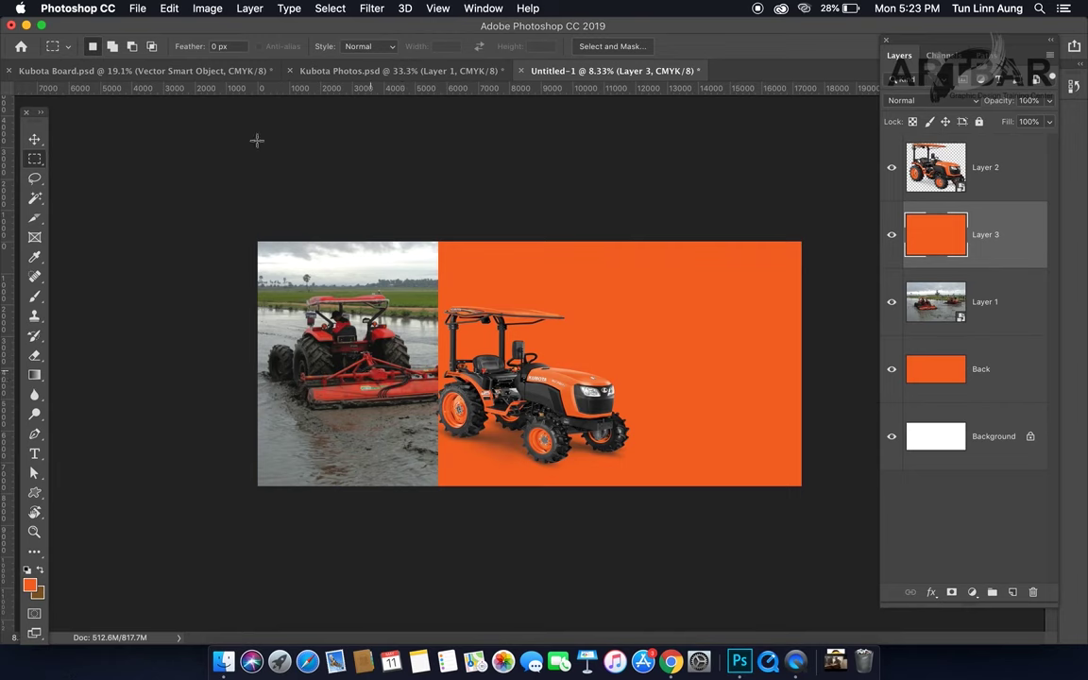
Step: Put the orange block into Free Transform in Distort mode
left_click(35, 140)
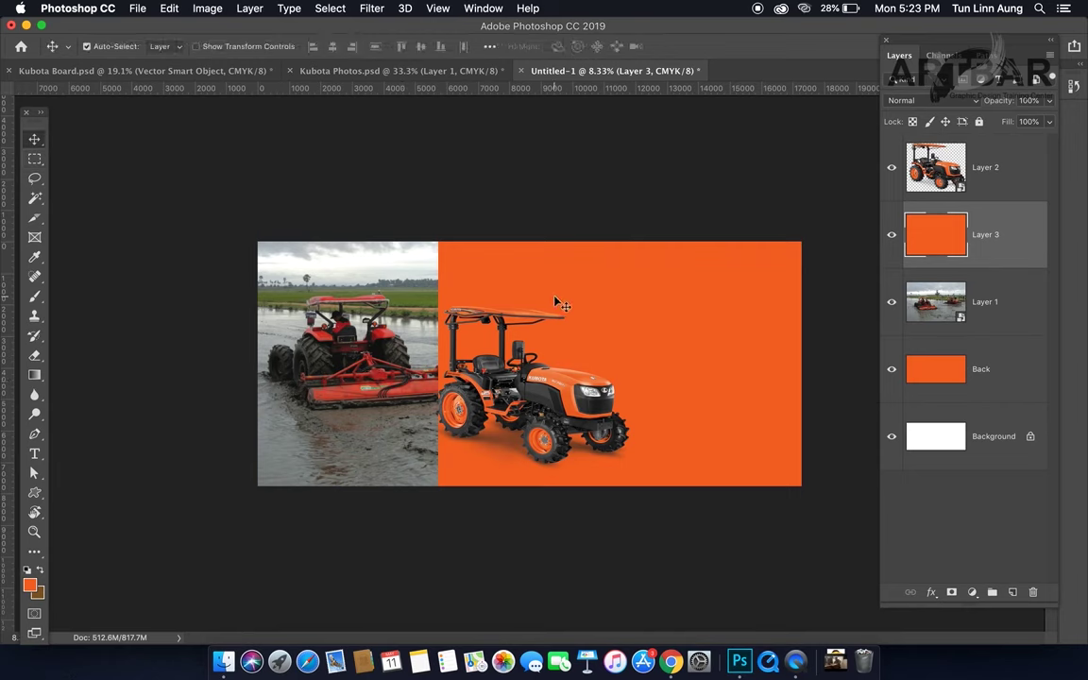
key("super+t")
right_click(548, 292)
left_click(601, 364)
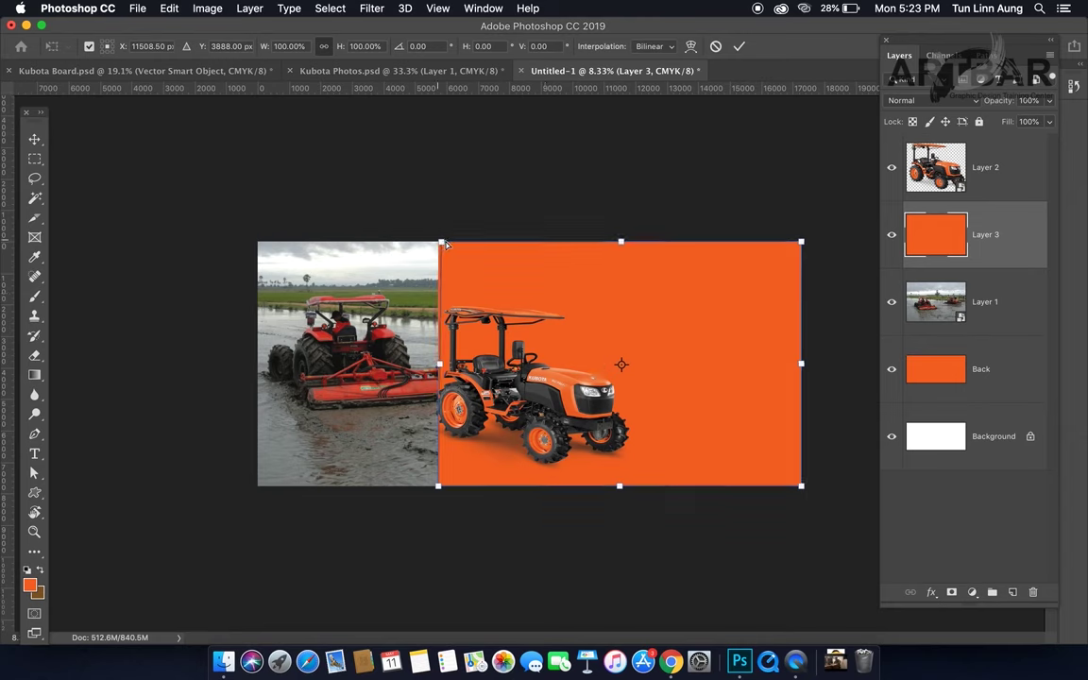
Step: Drag the orange panel's left corners into a diagonal edge, then nudge the orange tractor and field photo
left_click_drag(444, 245, 506, 244)
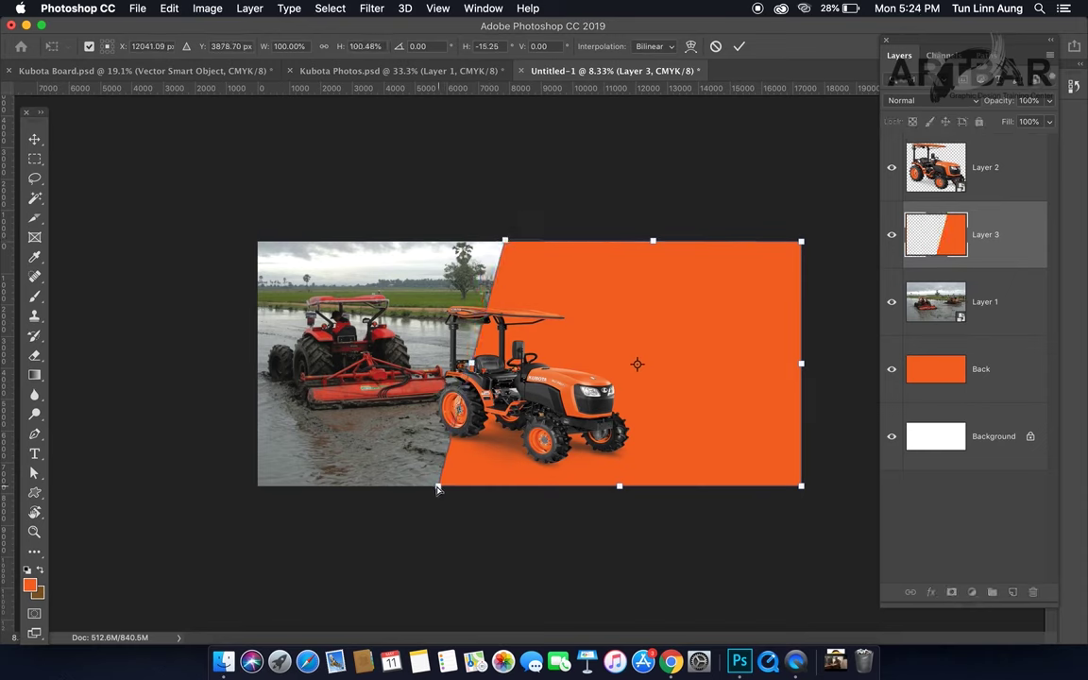
mouse_move(437, 489)
left_mouse_down()
mouse_move(409, 489)
mouse_move(462, 484)
mouse_move(426, 489)
left_mouse_up()
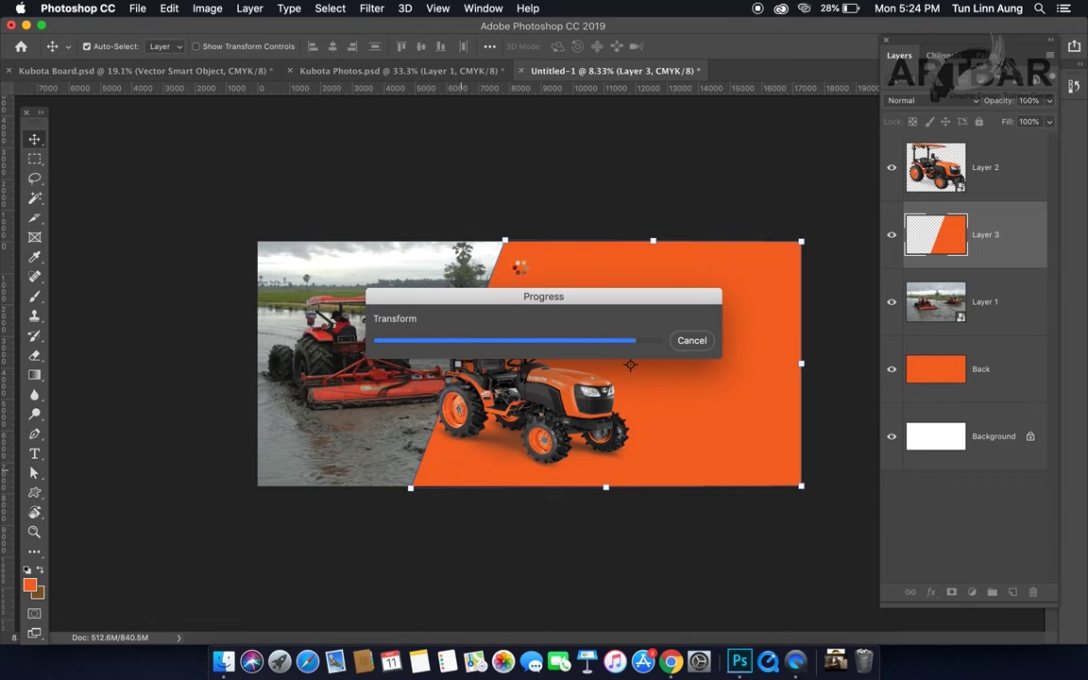
left_click_drag(546, 415, 552, 416)
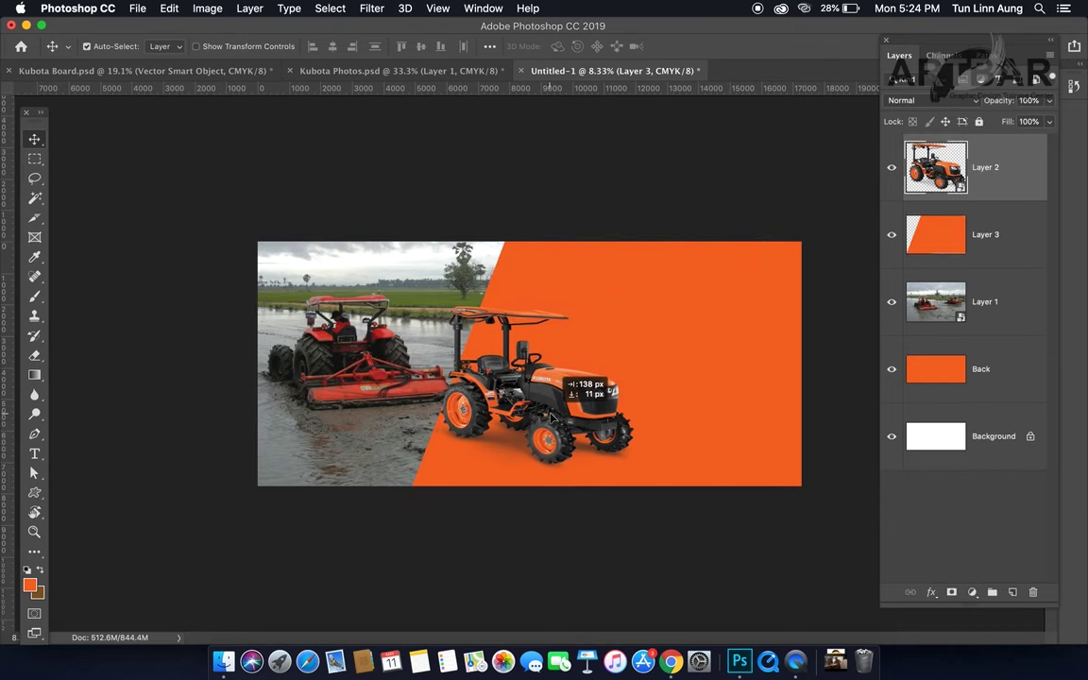
left_click(409, 397)
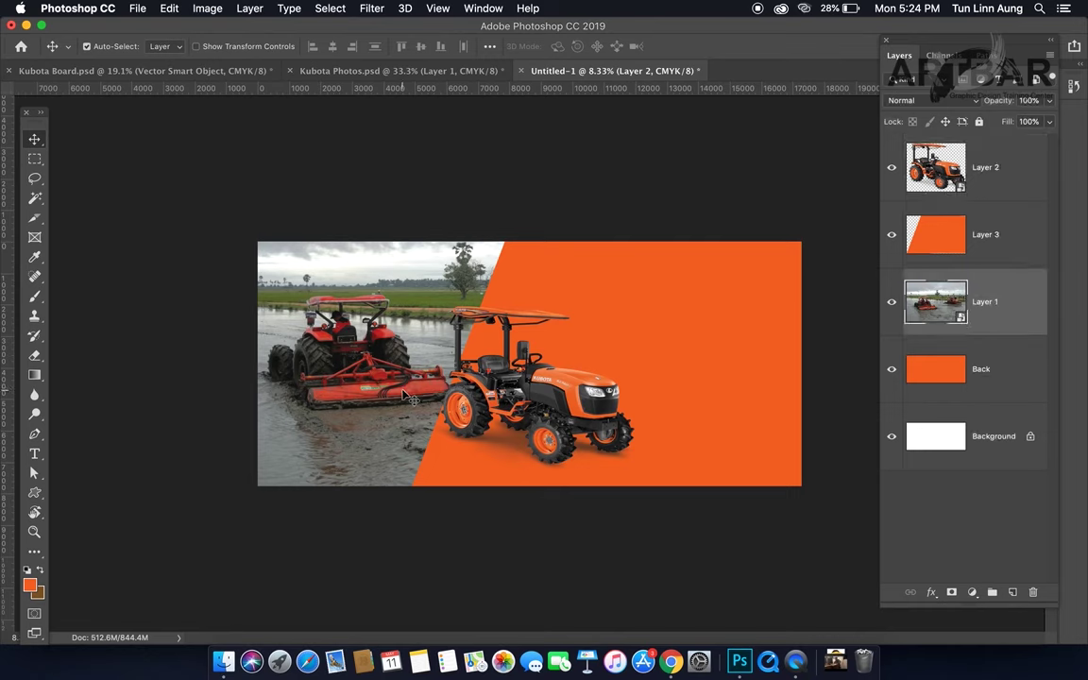
left_click_drag(405, 395, 401, 397)
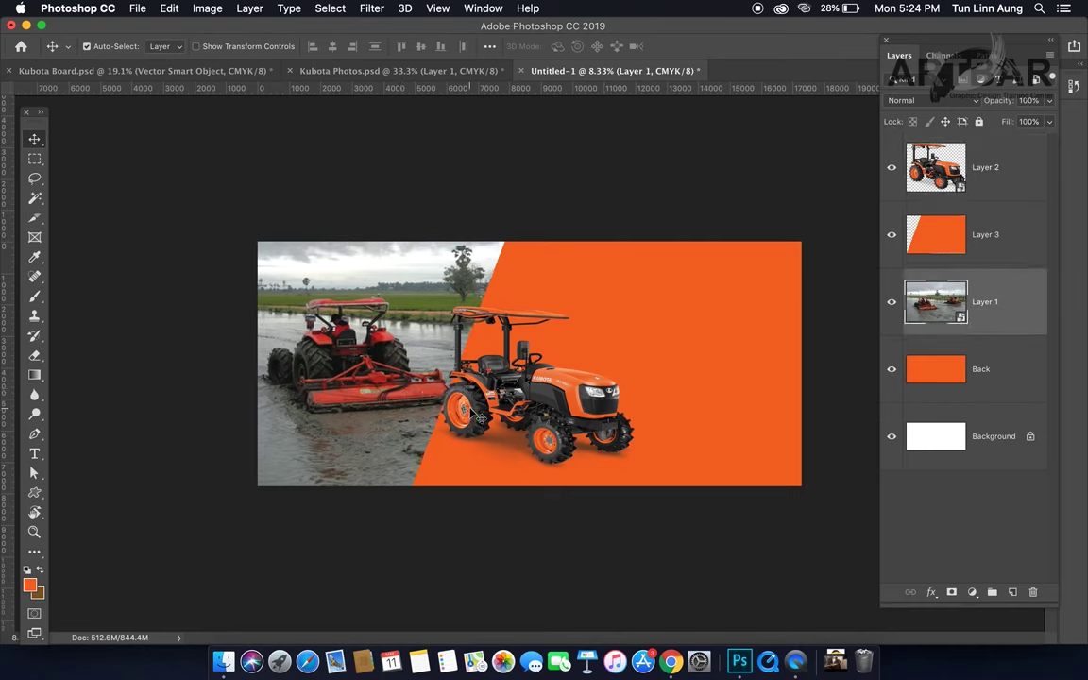
left_click(480, 416)
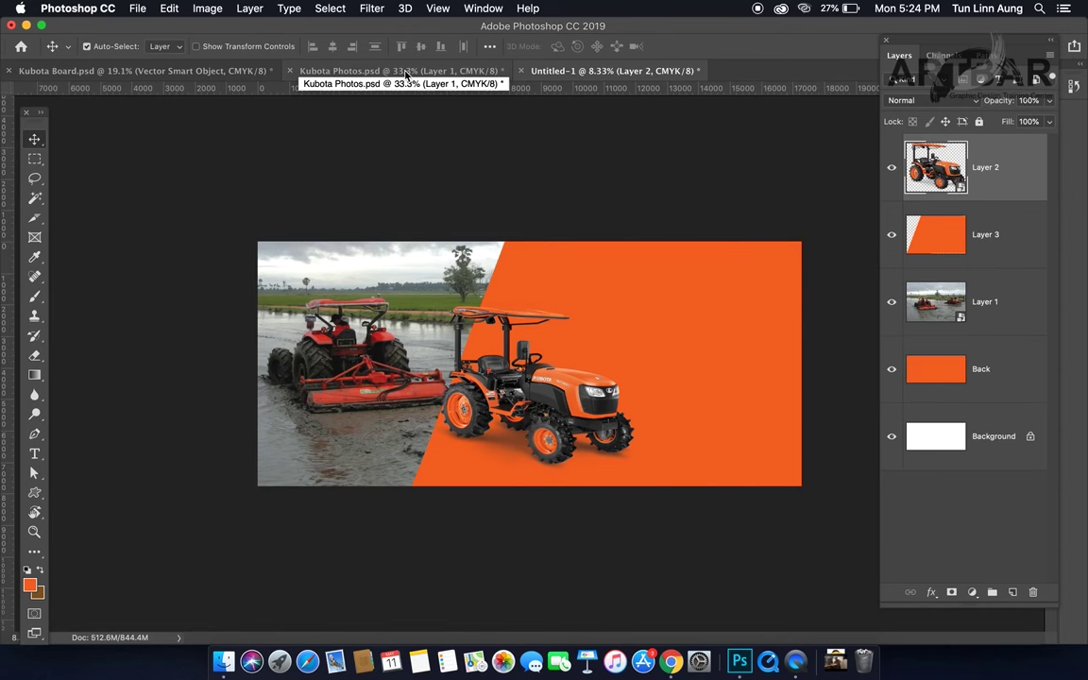
Step: Duplicate the slanted orange panel layer in the billboard document
left_click(406, 73)
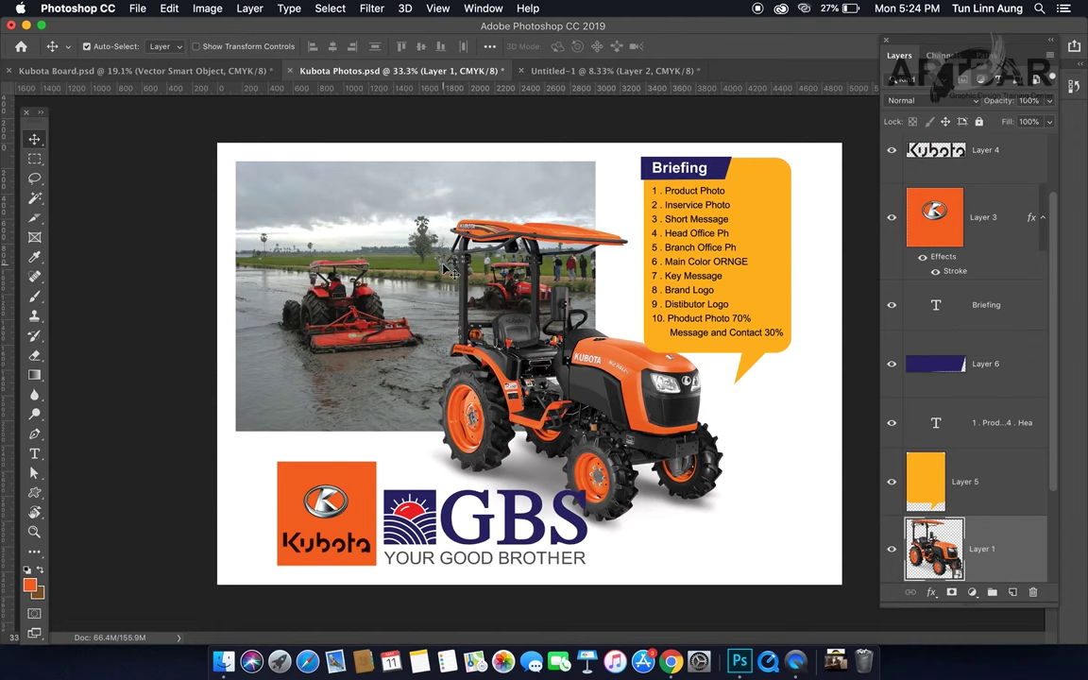
left_click(544, 71)
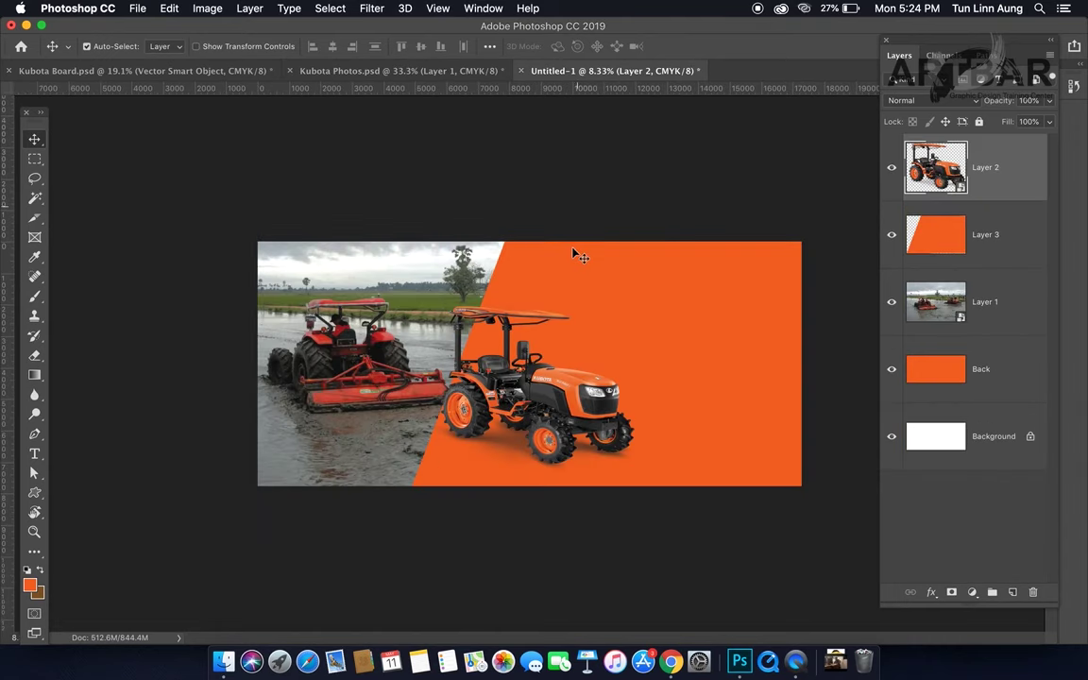
left_click(576, 254)
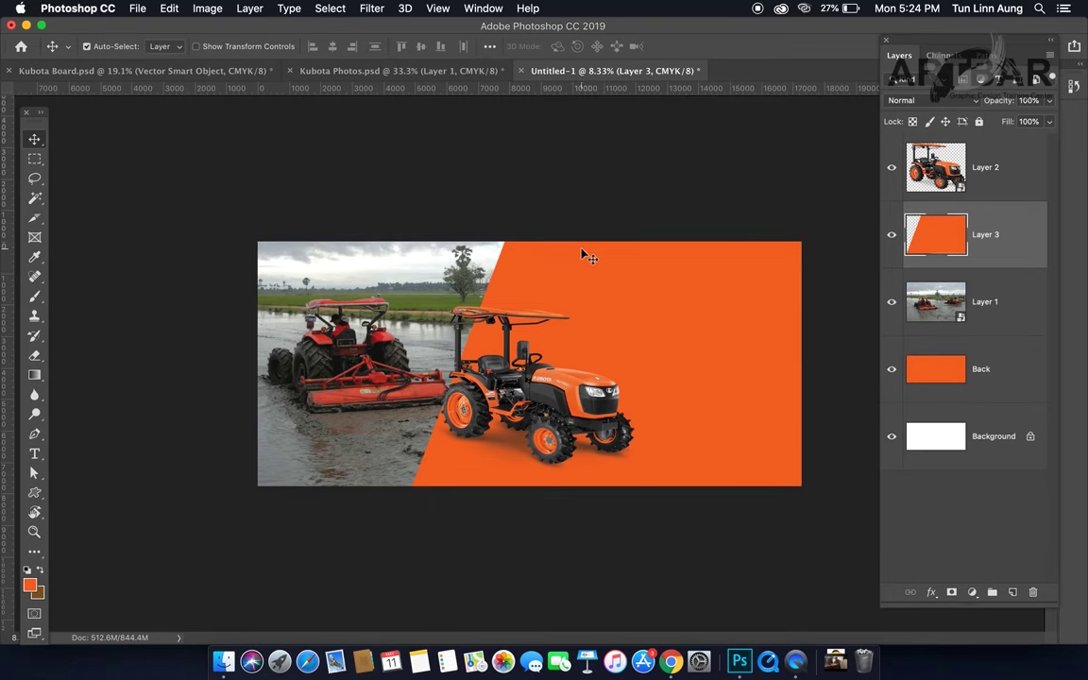
left_click_drag(907, 232, 1013, 592)
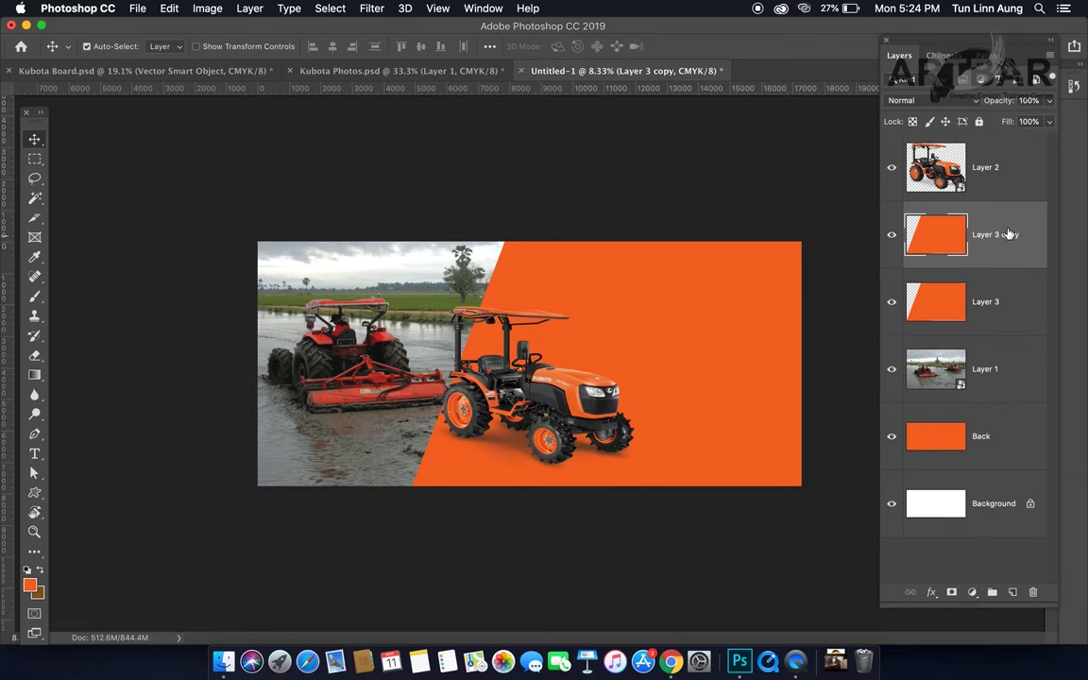
Step: Lock the original panel's transparent pixels and shift it about 250 px left
left_click(983, 310)
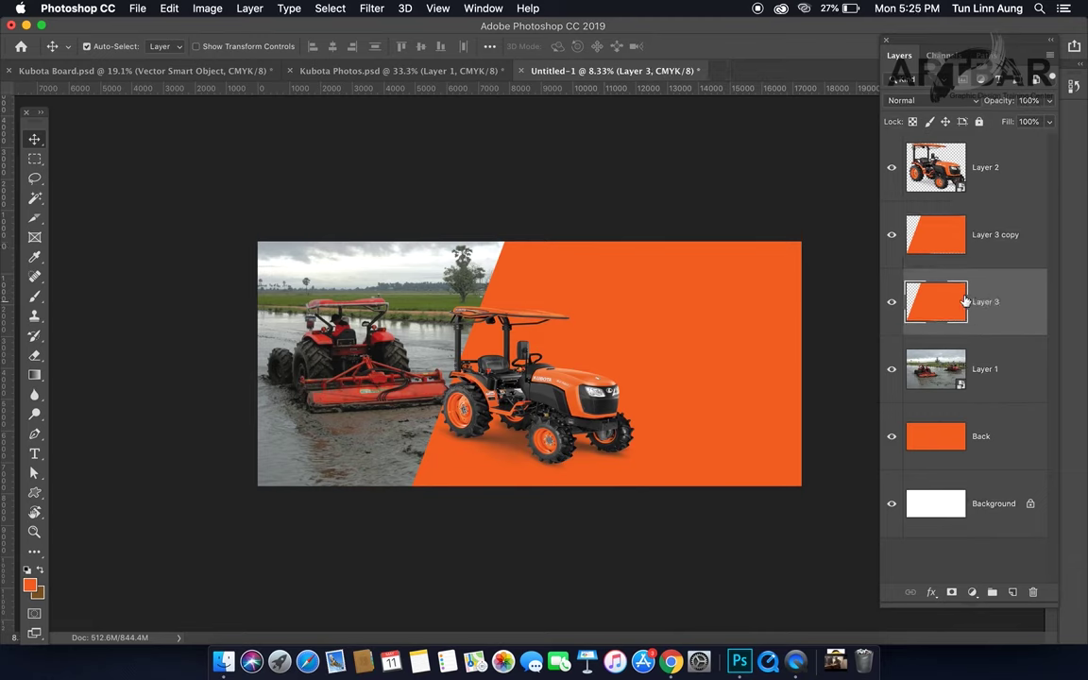
left_click(913, 122)
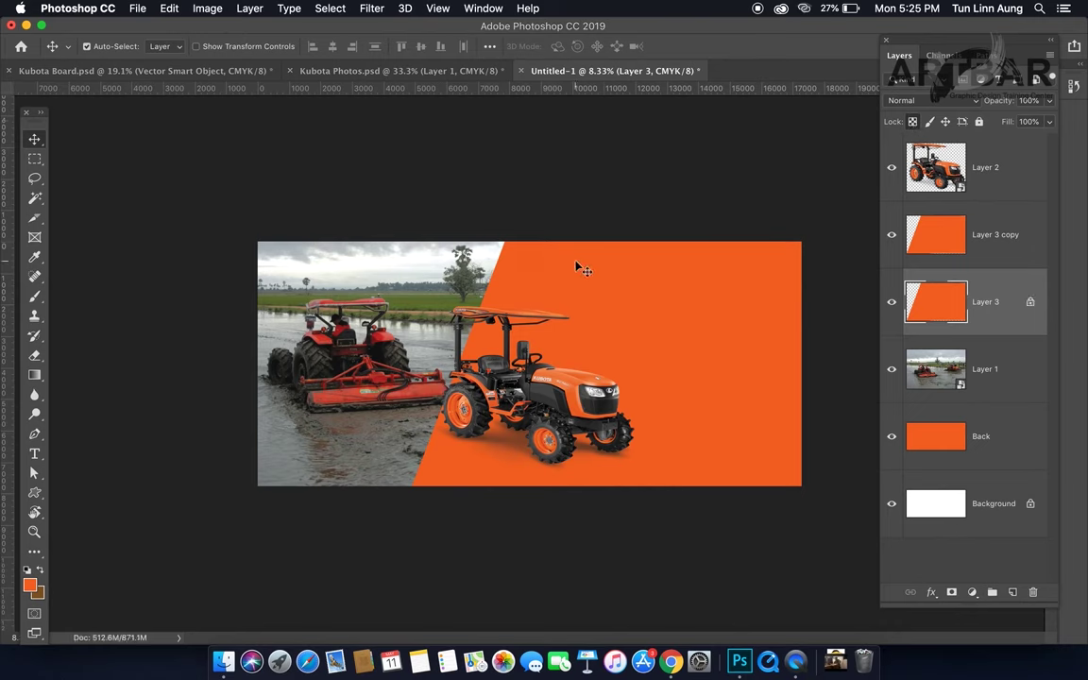
key("super+t")
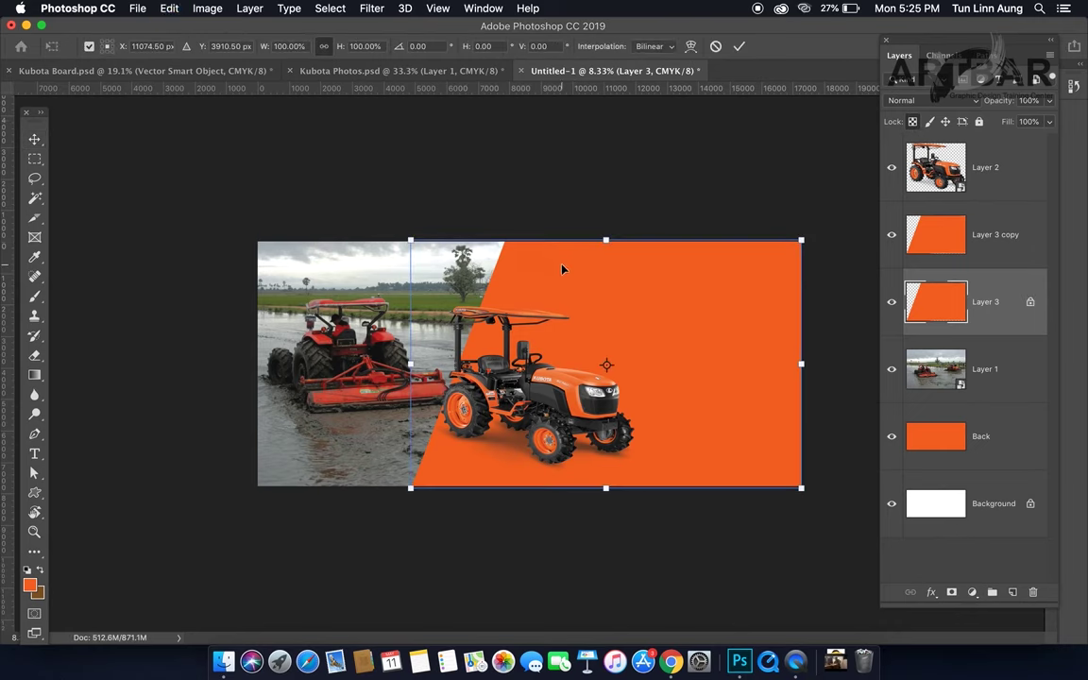
left_click_drag(562, 285, 556, 286)
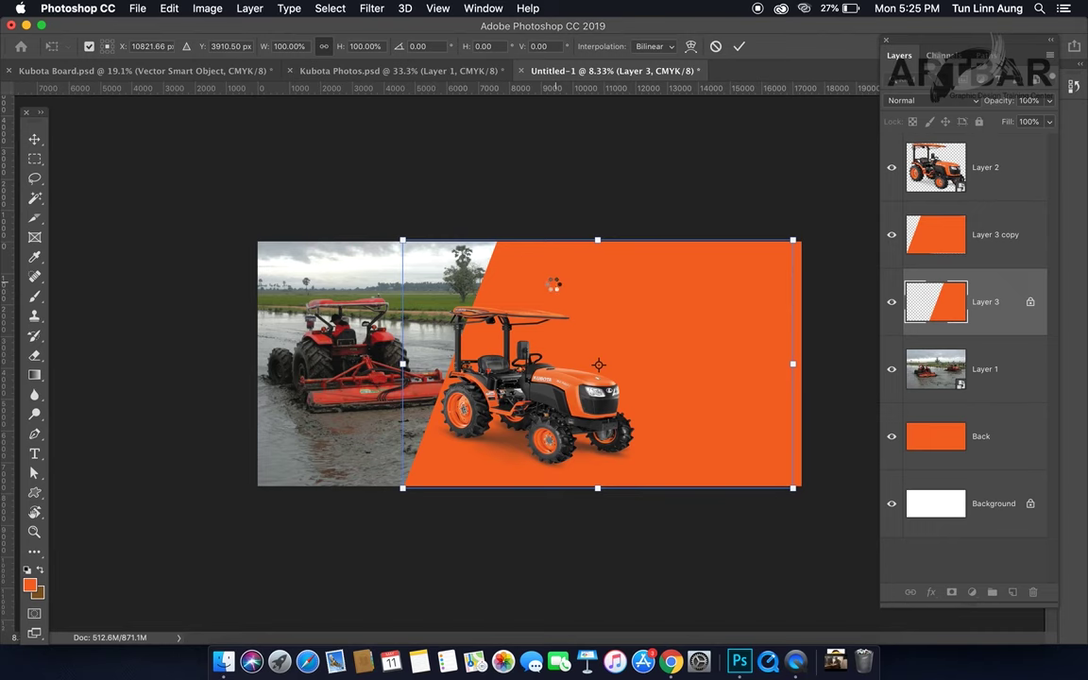
key("Return")
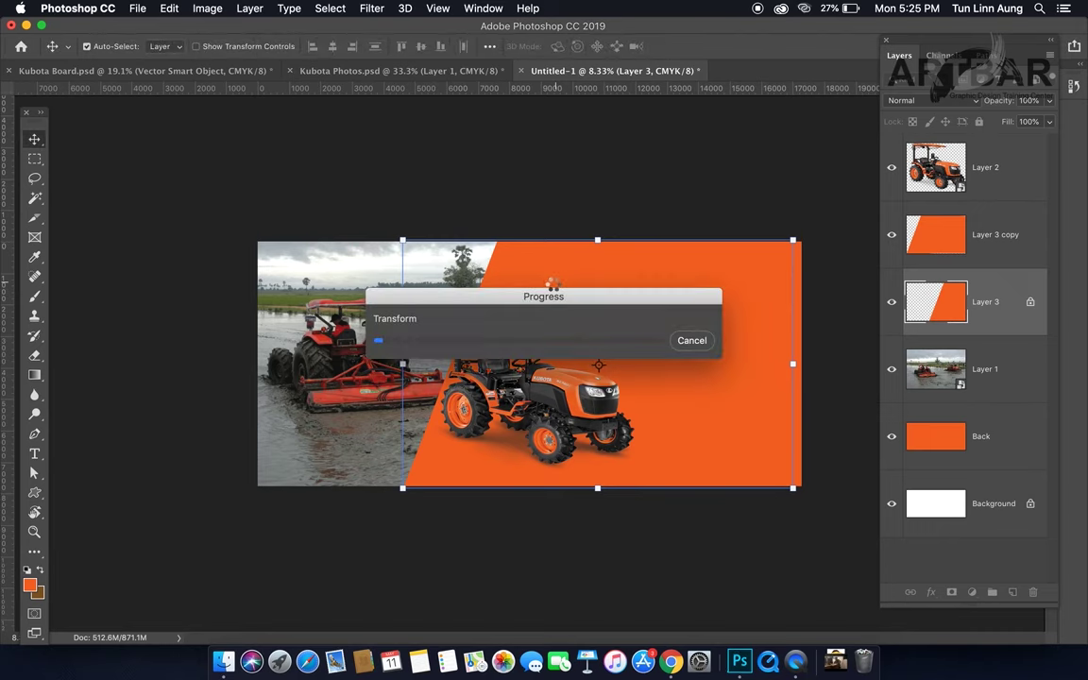
Step: Set the background colour to white and fill the lower panel layer with it
left_click(43, 601)
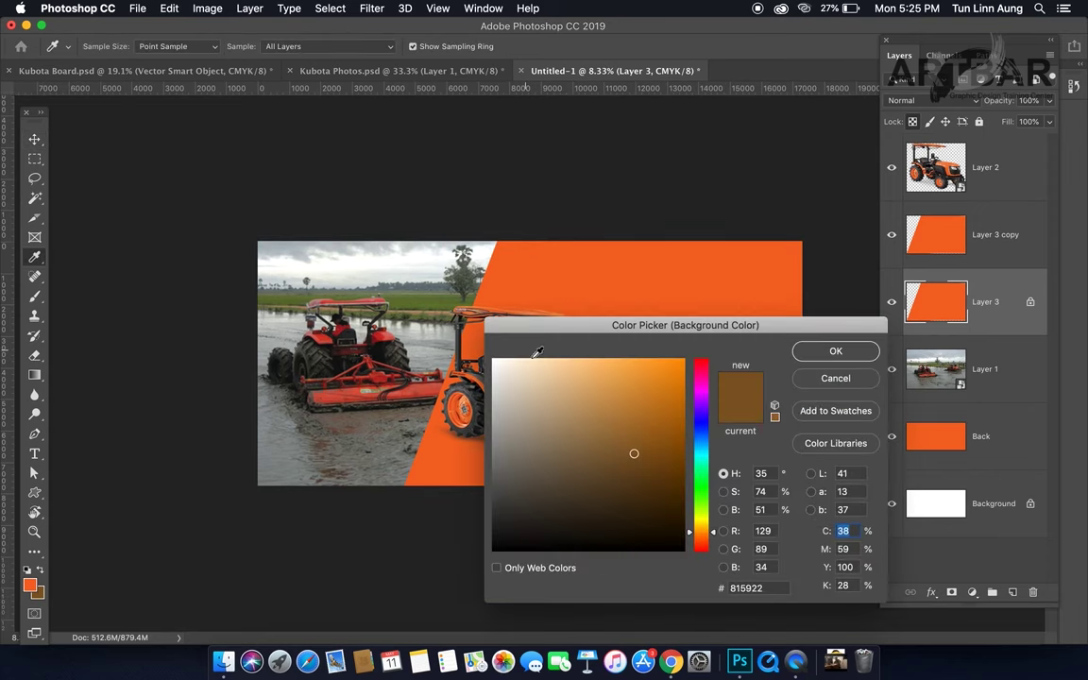
left_click(493, 361)
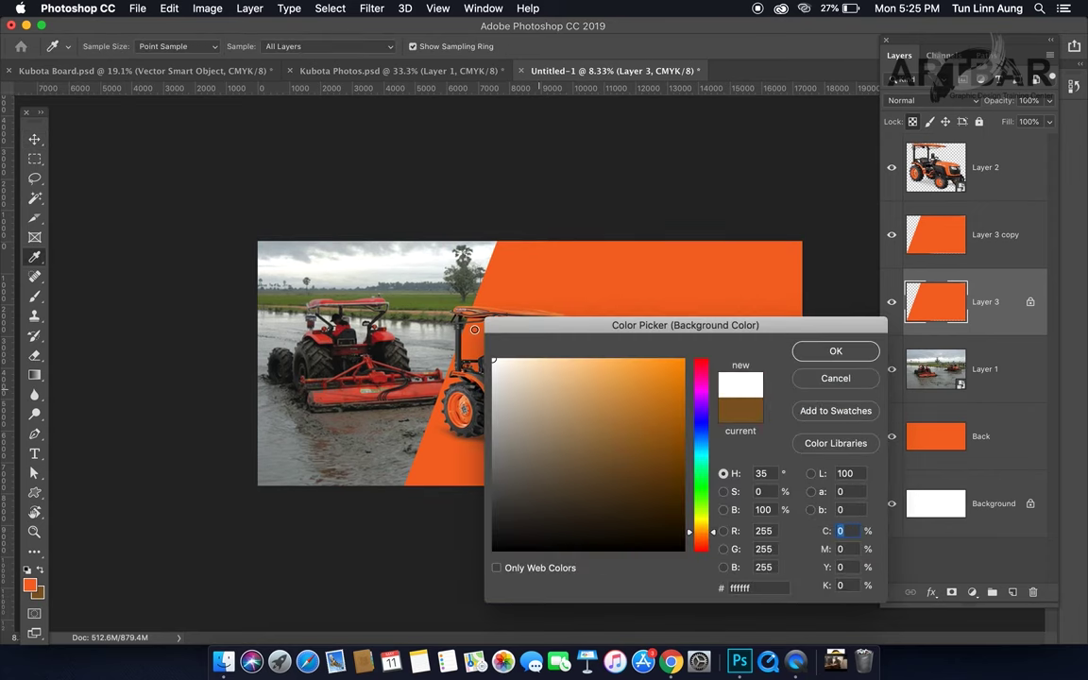
left_click(835, 351)
key("v")
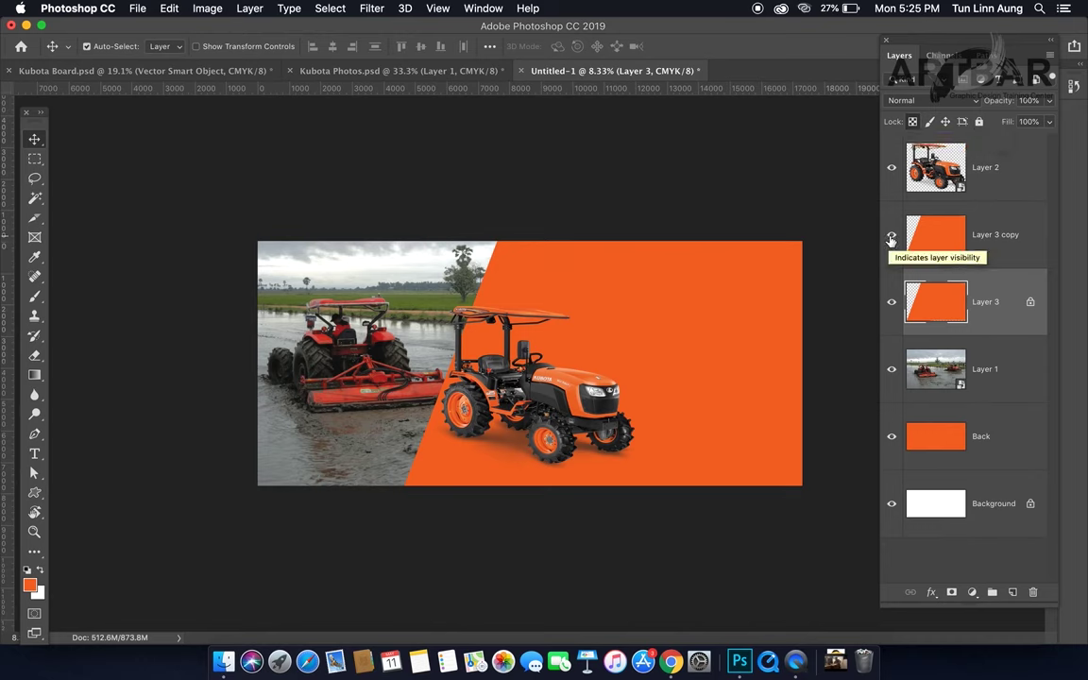
key("super+BackSpace")
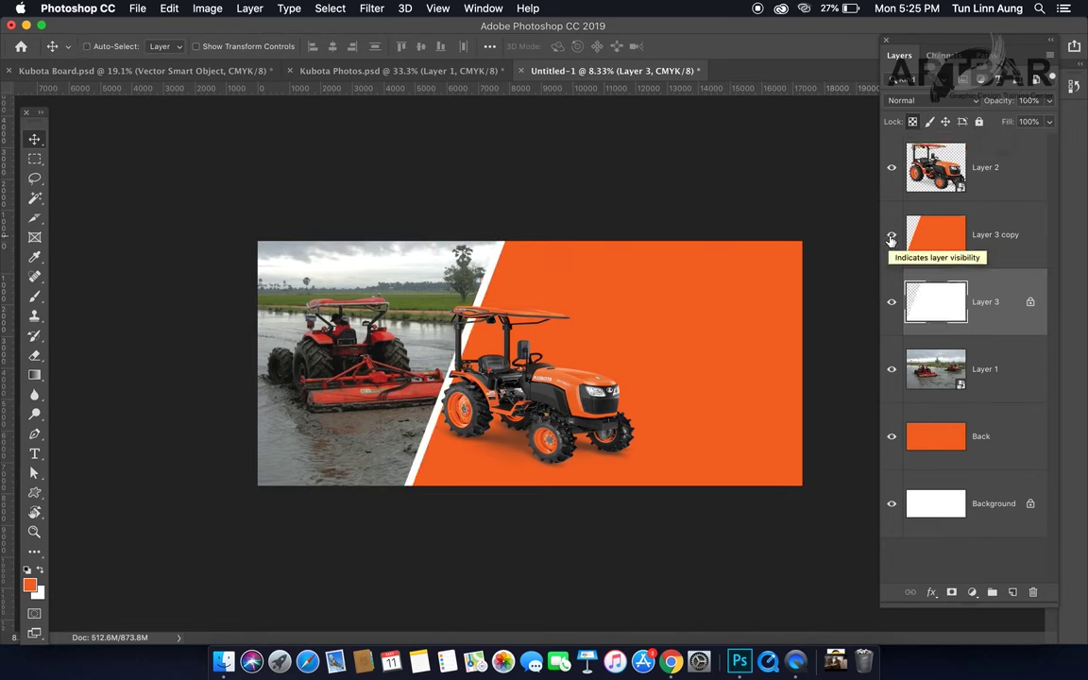
Step: Lower the white stripe's opacity to about 63% and reposition the field photo
left_click(1049, 101)
left_click_drag(1029, 121, 1022, 122)
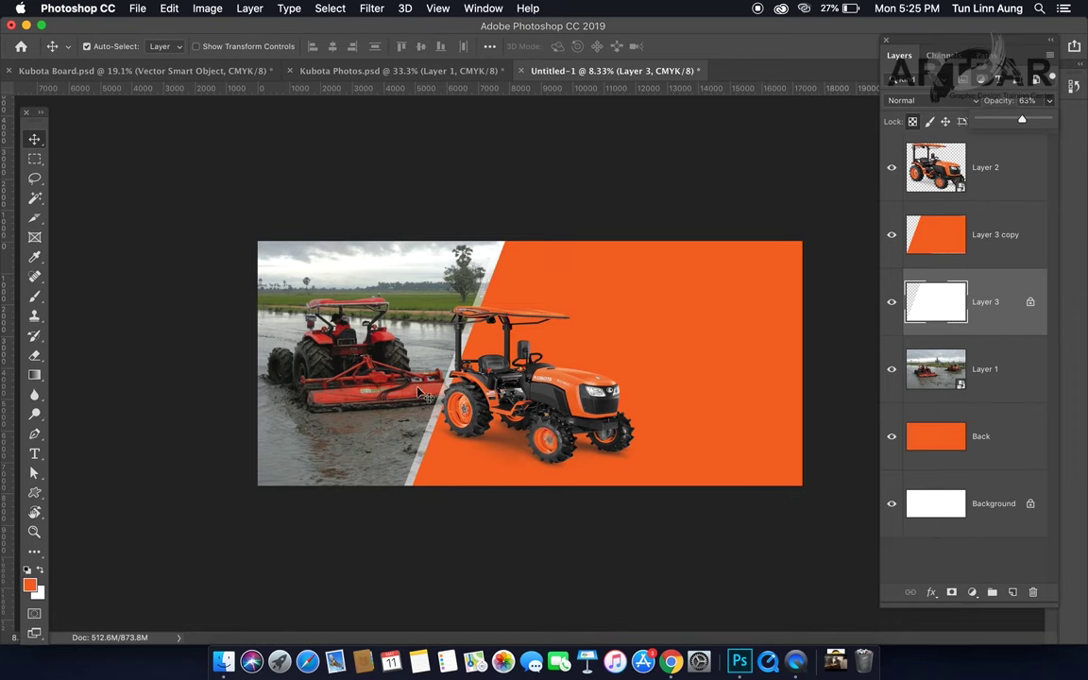
left_click(384, 356)
left_click_drag(419, 405, 418, 404)
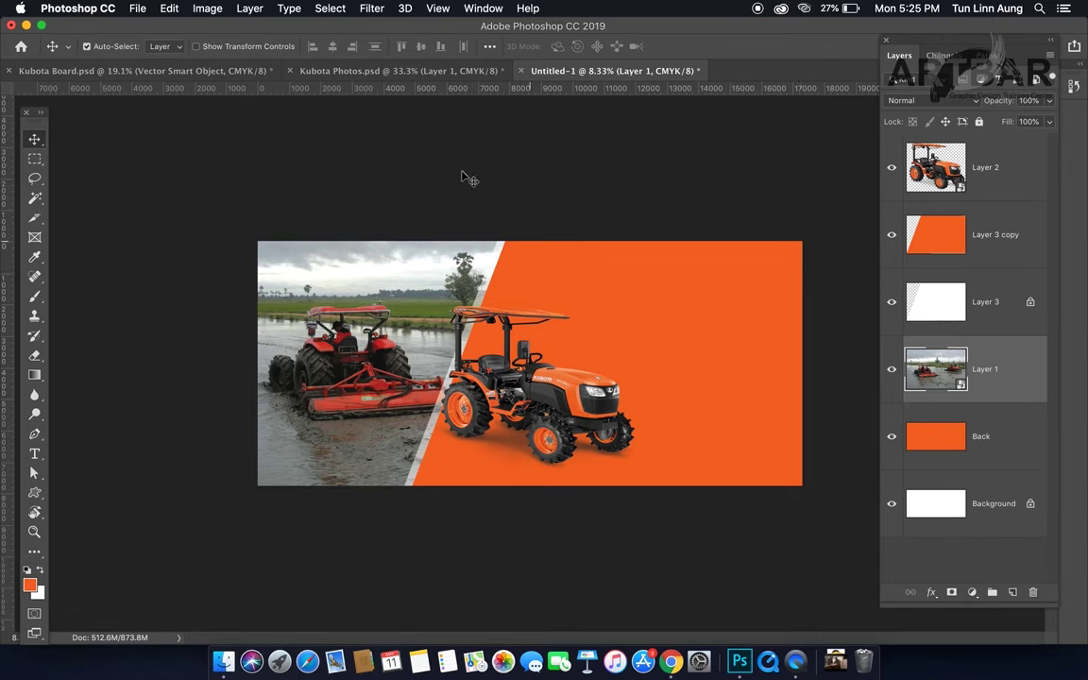
left_click(991, 174)
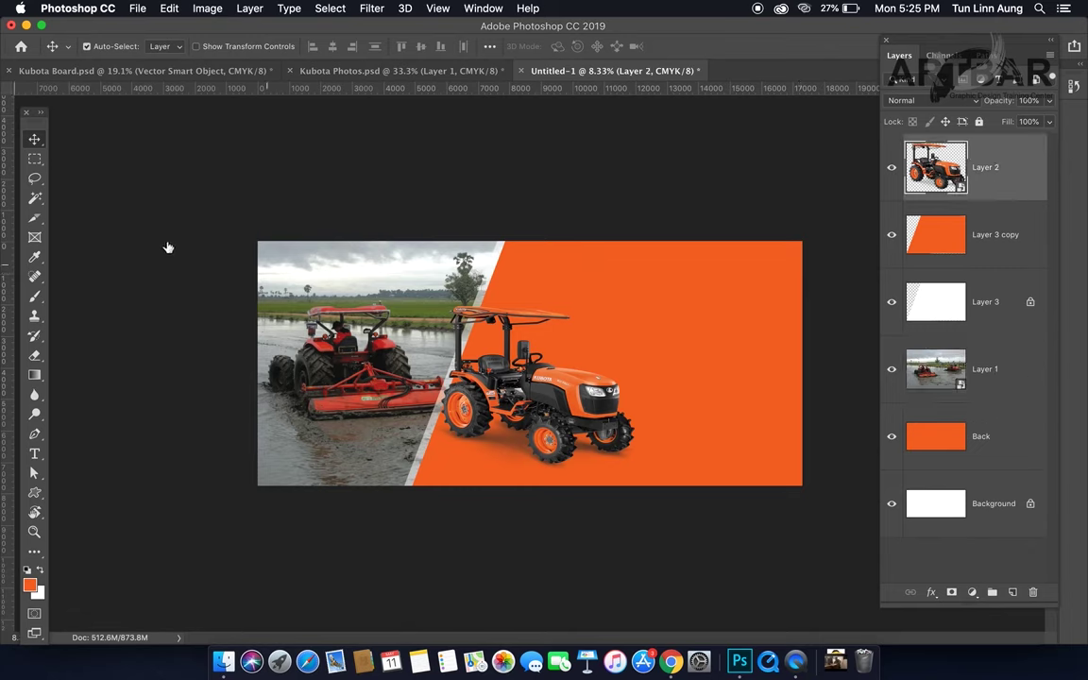
Step: On a new layer, select a strip across the top of the orange area, then deselect
key("alt+shift+super+n")
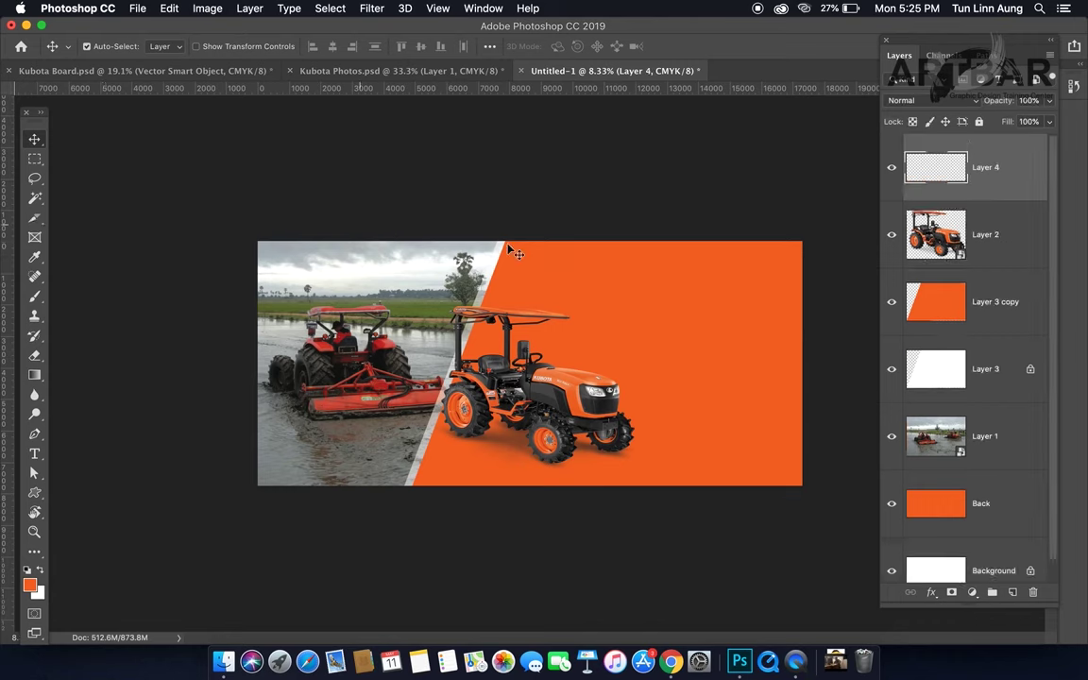
key("m")
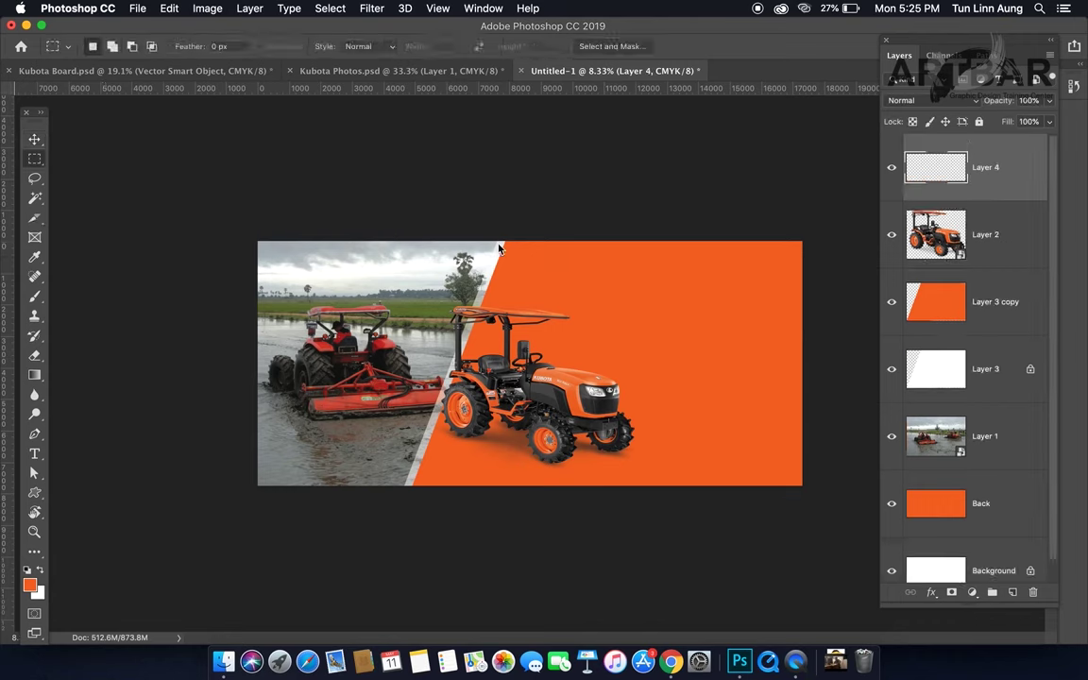
left_click_drag(498, 242, 805, 292)
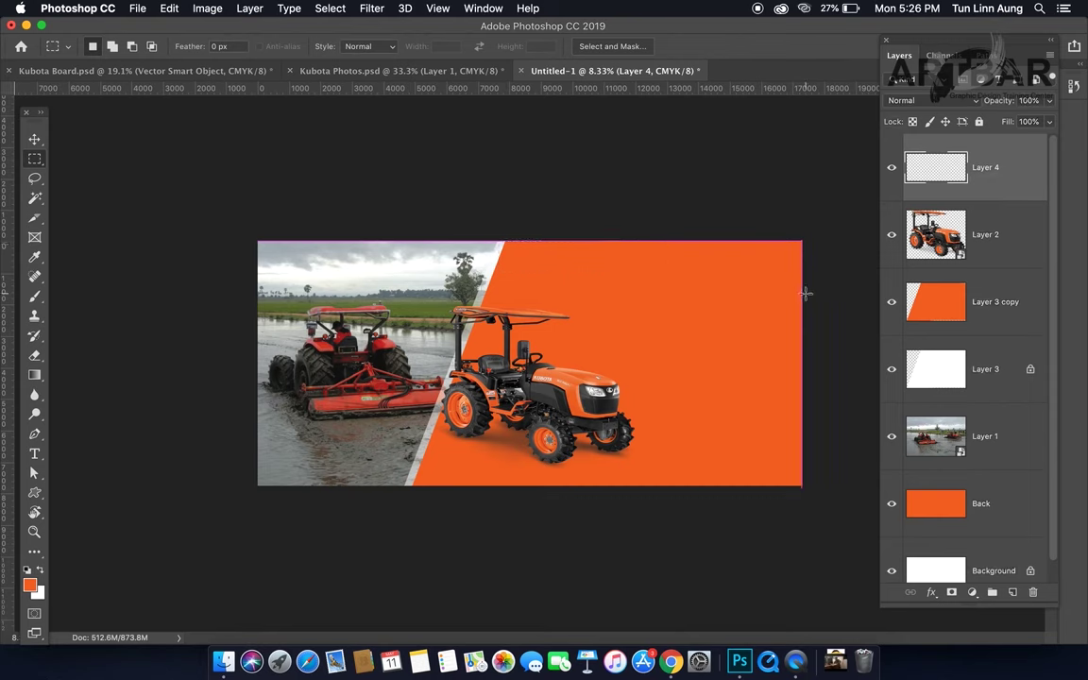
left_click_drag(489, 240, 821, 284)
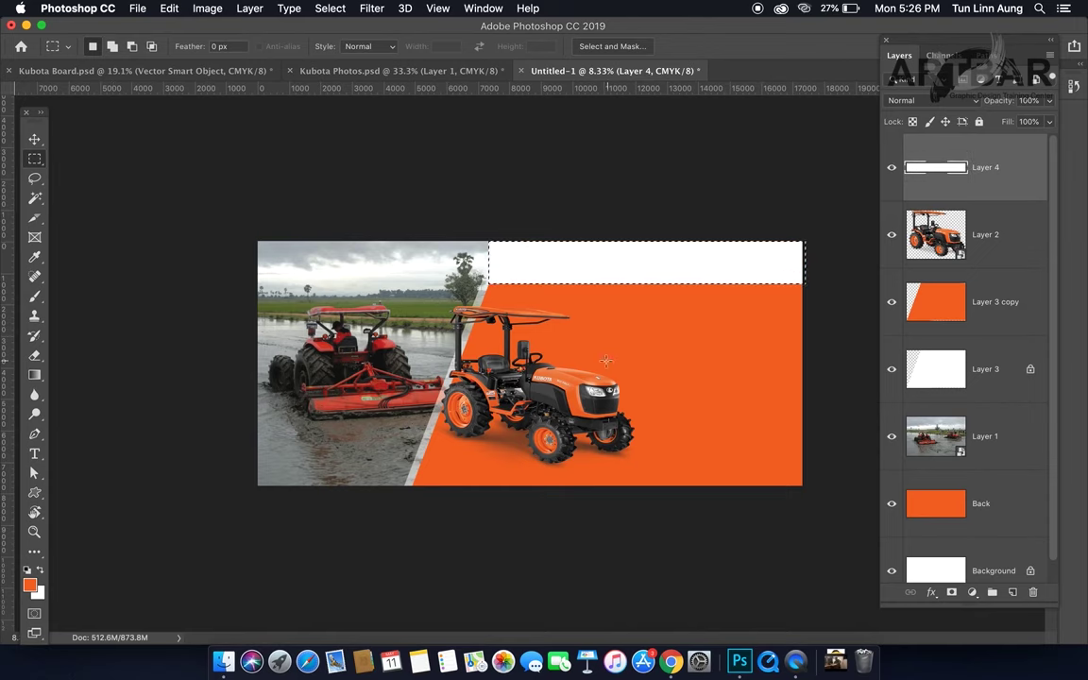
key("super+d")
Step: Zoom in, show the rulers, and start free-transforming the white top band
left_click(520, 273)
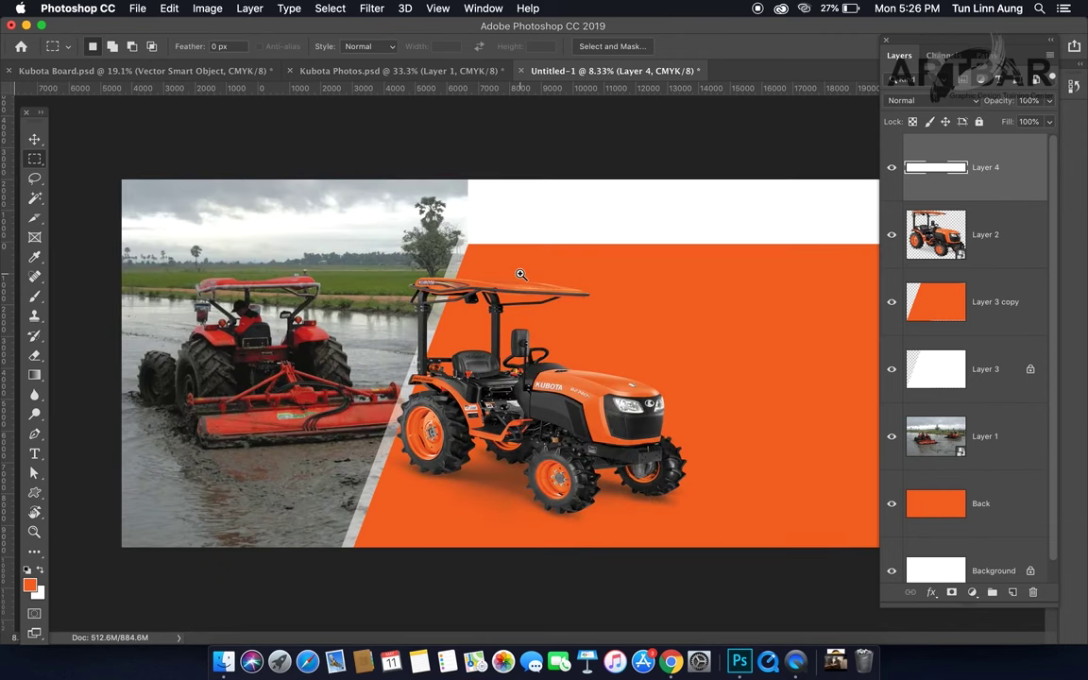
key("super+r")
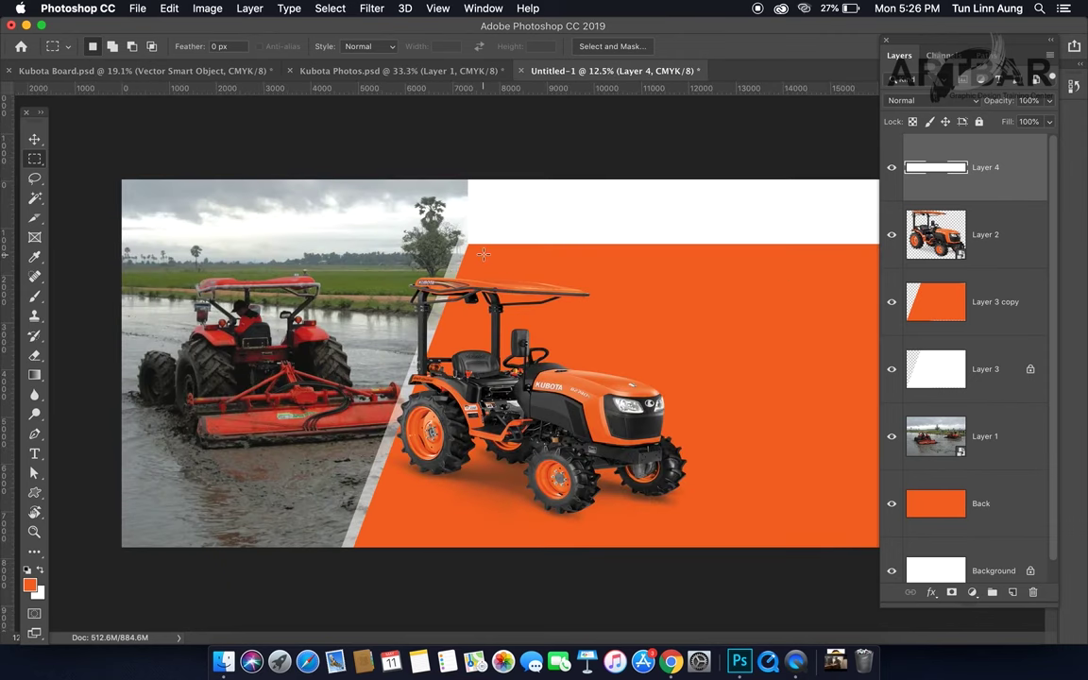
key("v")
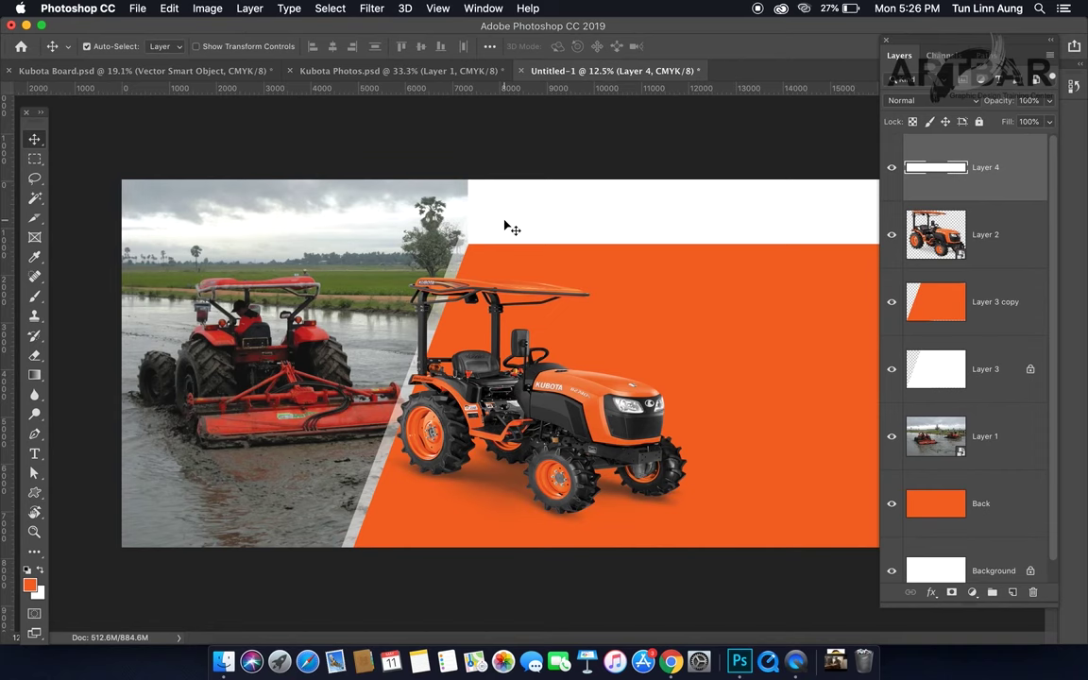
key("super+t")
Step: Distort the white band, dragging its left corners so the end slants along the diagonal
right_click(507, 223)
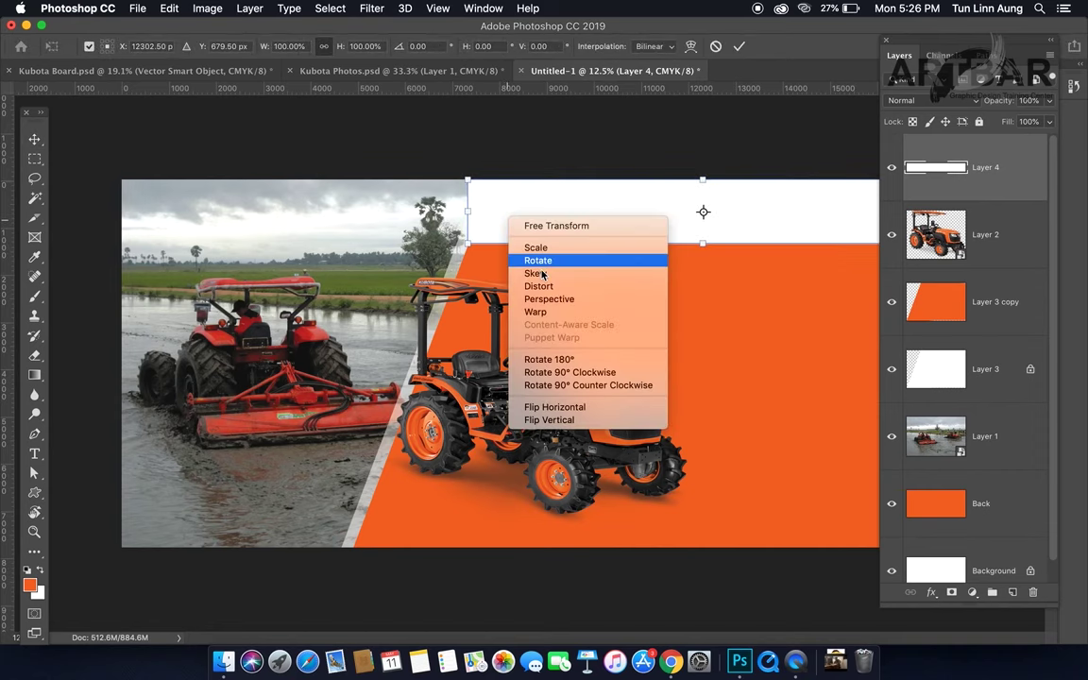
left_click(553, 287)
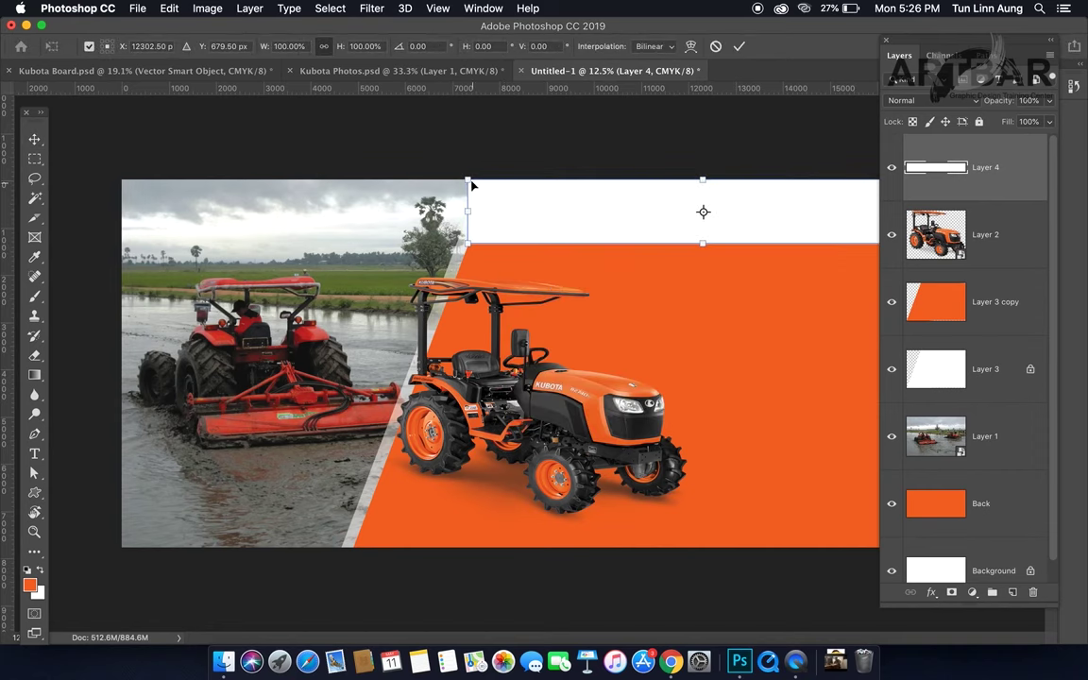
left_click_drag(471, 182, 492, 180)
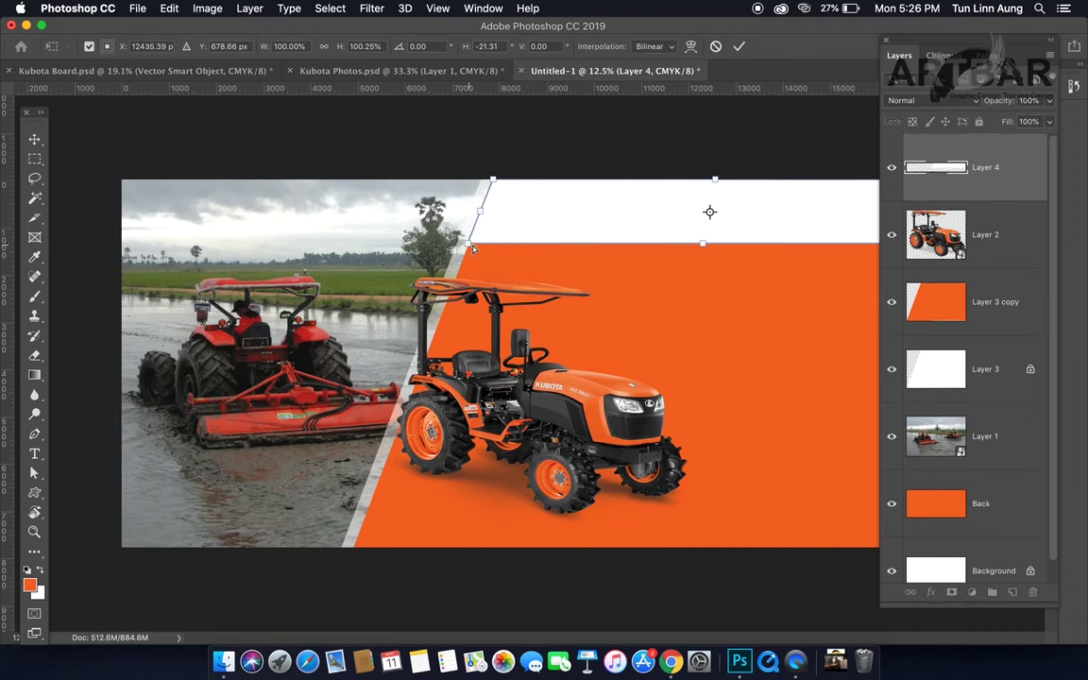
left_click_drag(476, 249, 567, 227)
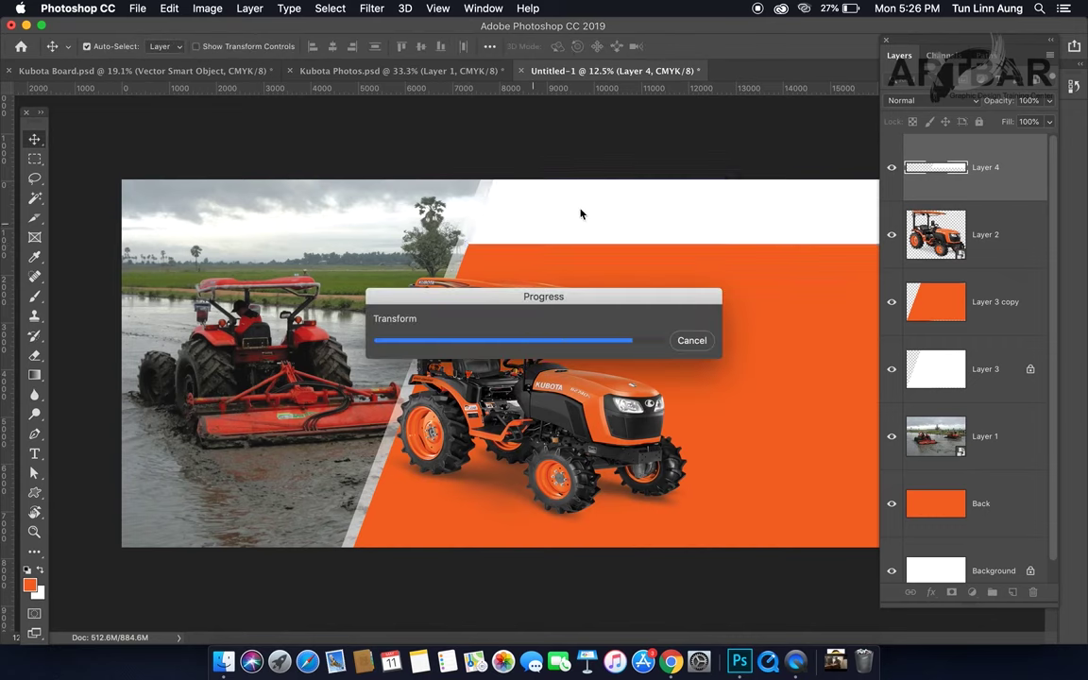
key("super+r")
key("super+r")
Step: Switch to full-screen view, pan to the banner's right side, and show the rulers
key("f")
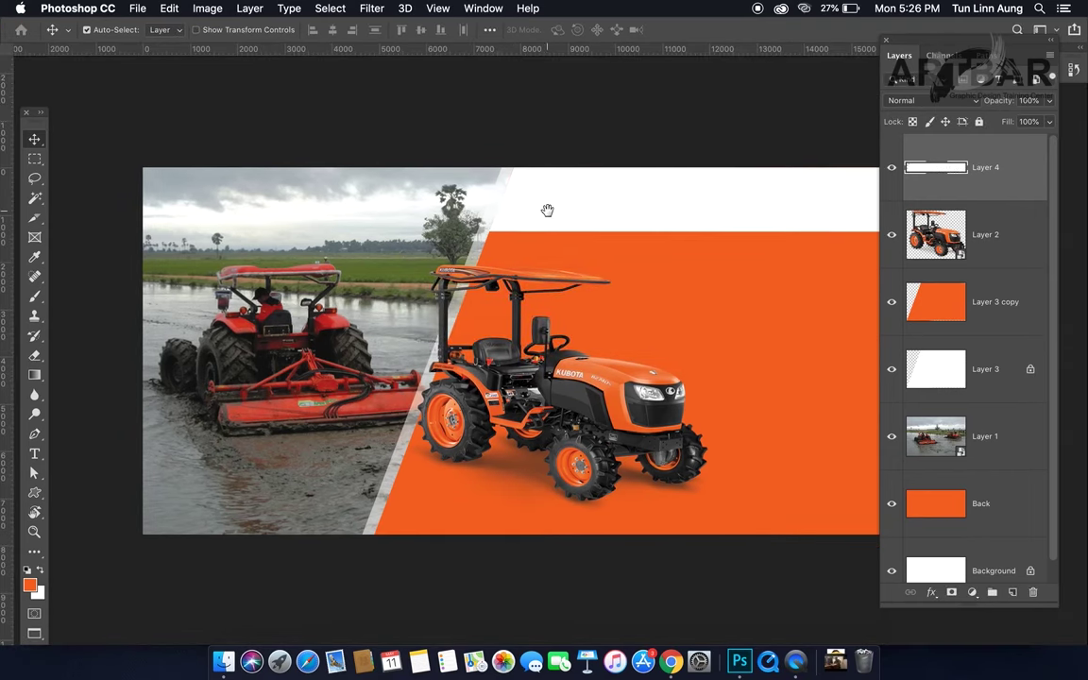
left_click_drag(544, 212, 399, 214)
key("super+r")
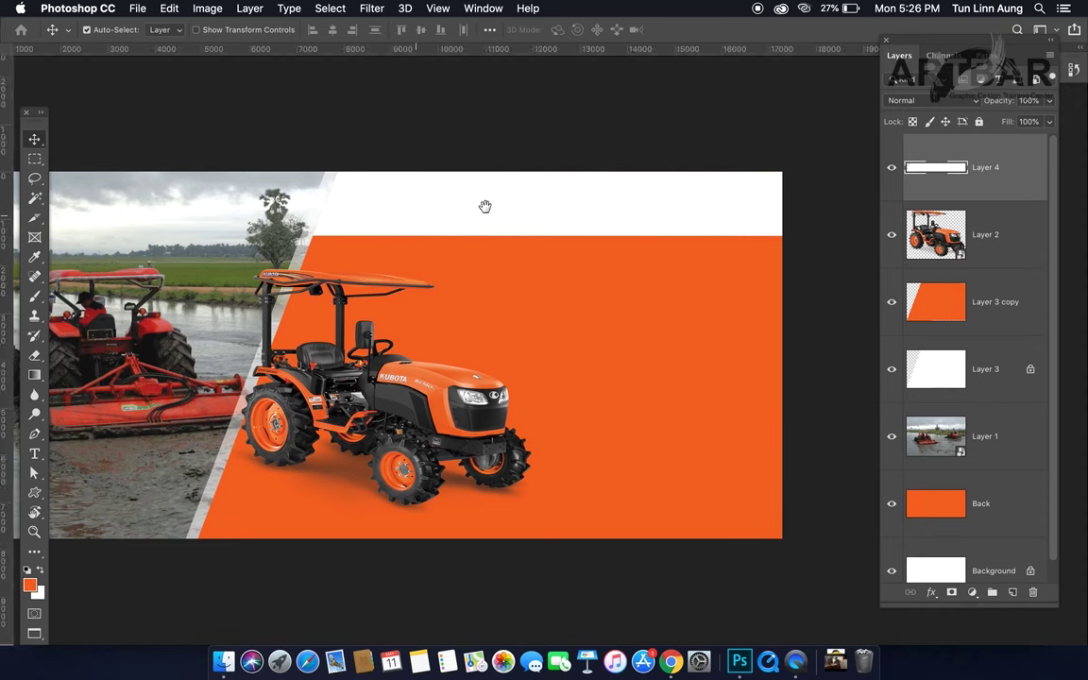
left_click(36, 161)
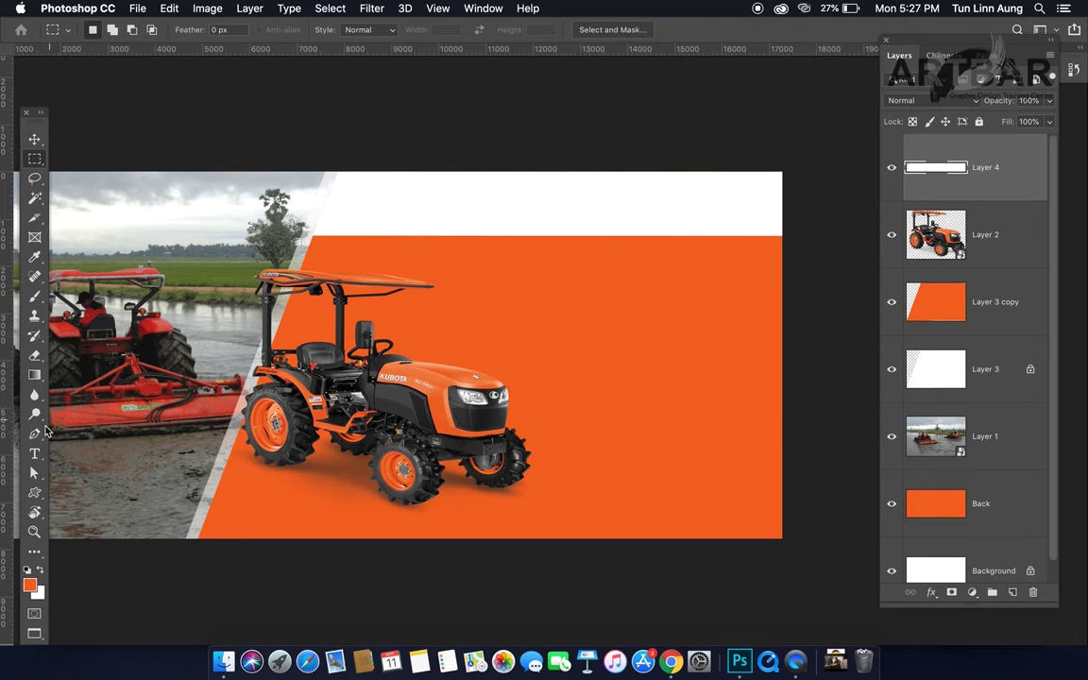
Step: Draw a closed Pen path along the band's lower edge and load it as a selection
left_click(36, 435)
left_click(426, 239)
left_click(462, 205)
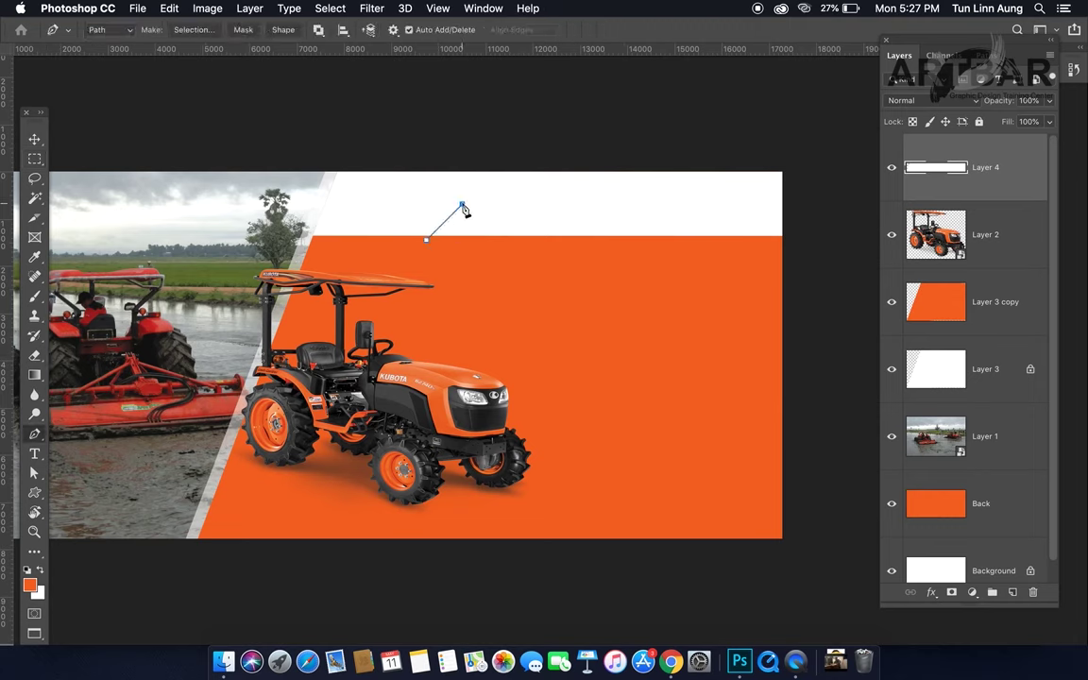
left_click(794, 204)
left_click(794, 249)
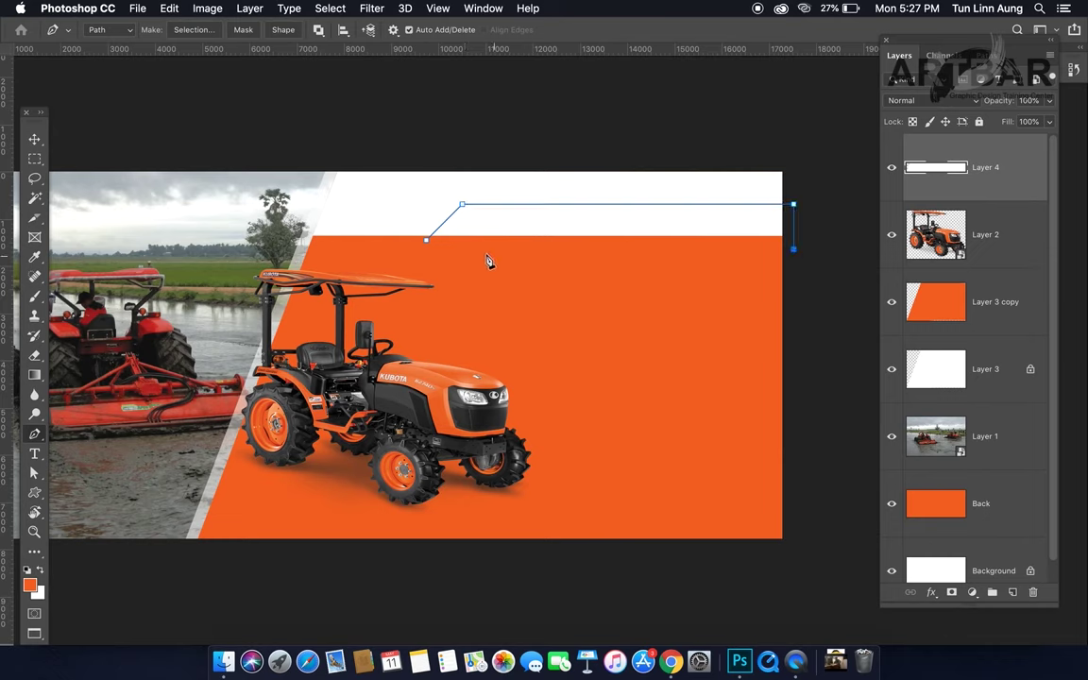
left_click(416, 250)
left_click(426, 240)
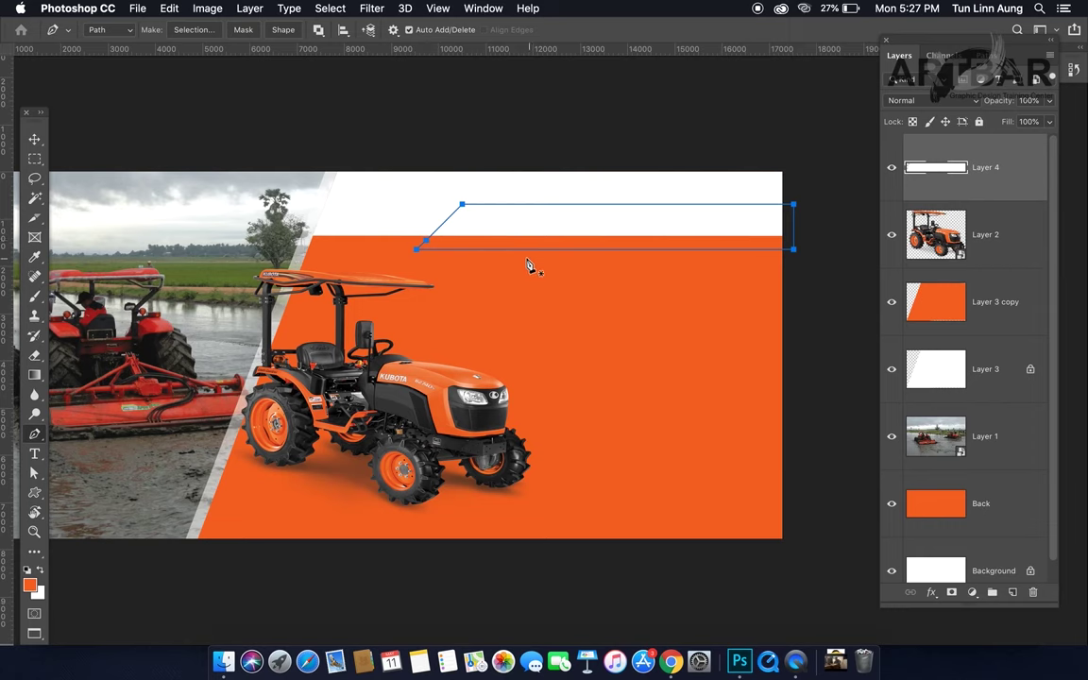
key("super+Return")
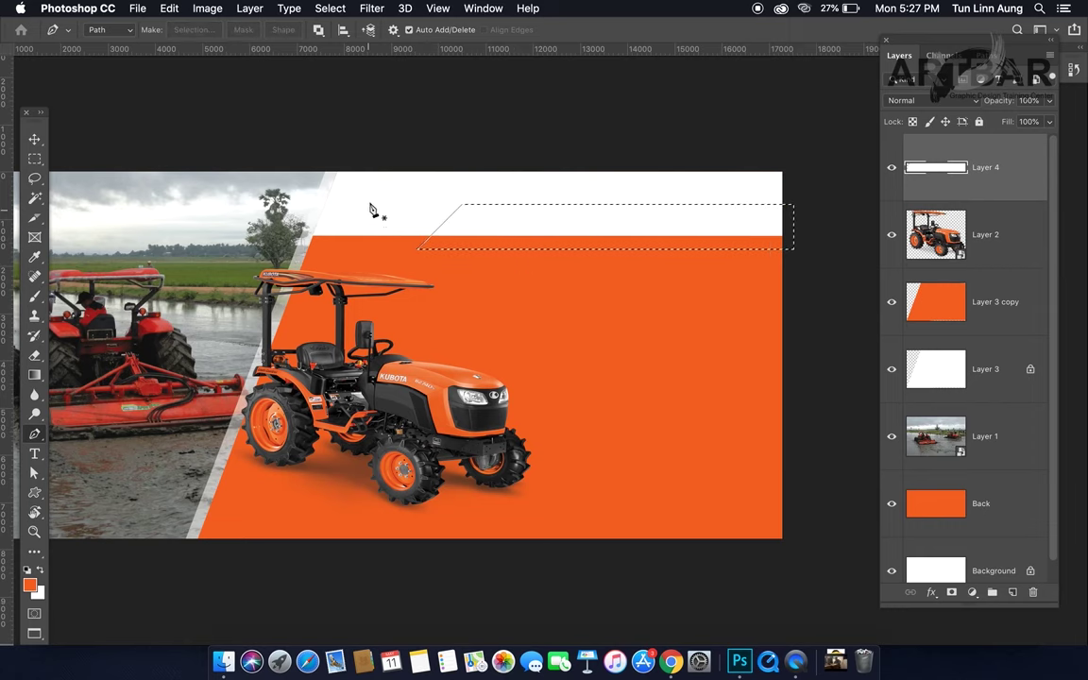
Step: Open Select > Modify > Smooth, cancel it, and start a new path at the bottom-left corner
left_click(330, 9)
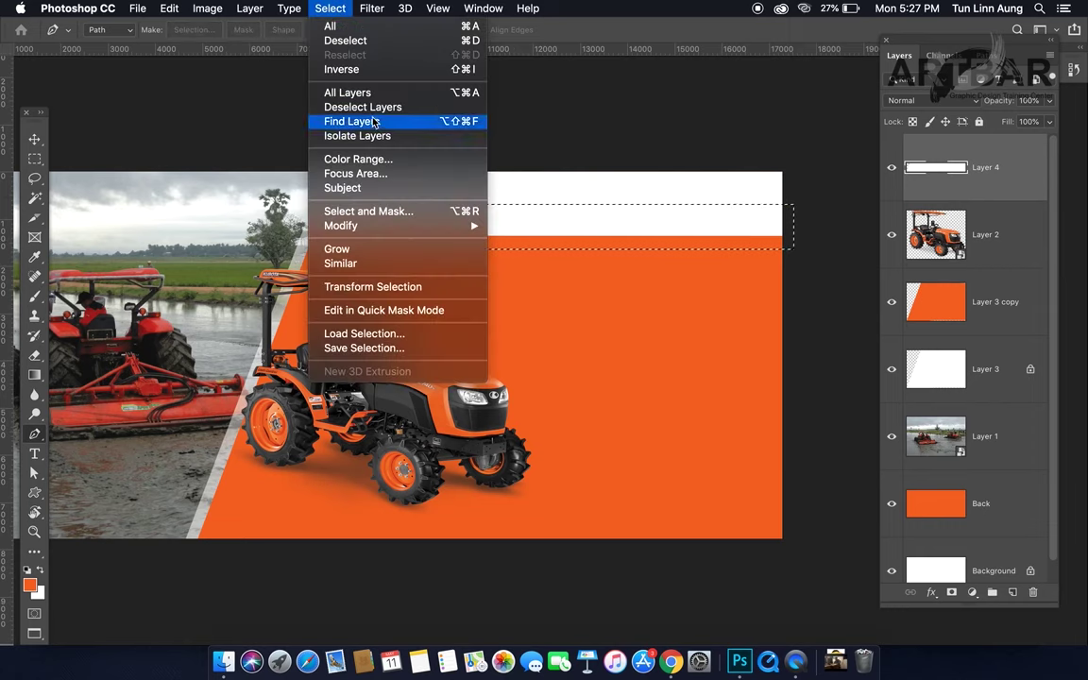
mouse_move(431, 232)
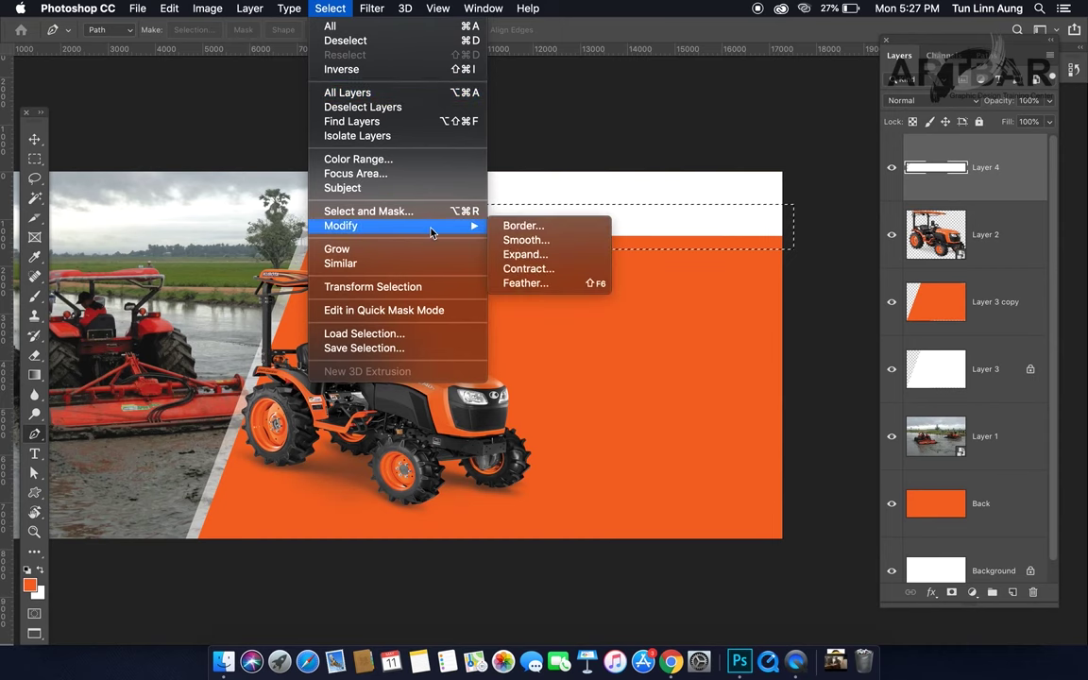
left_click(563, 245)
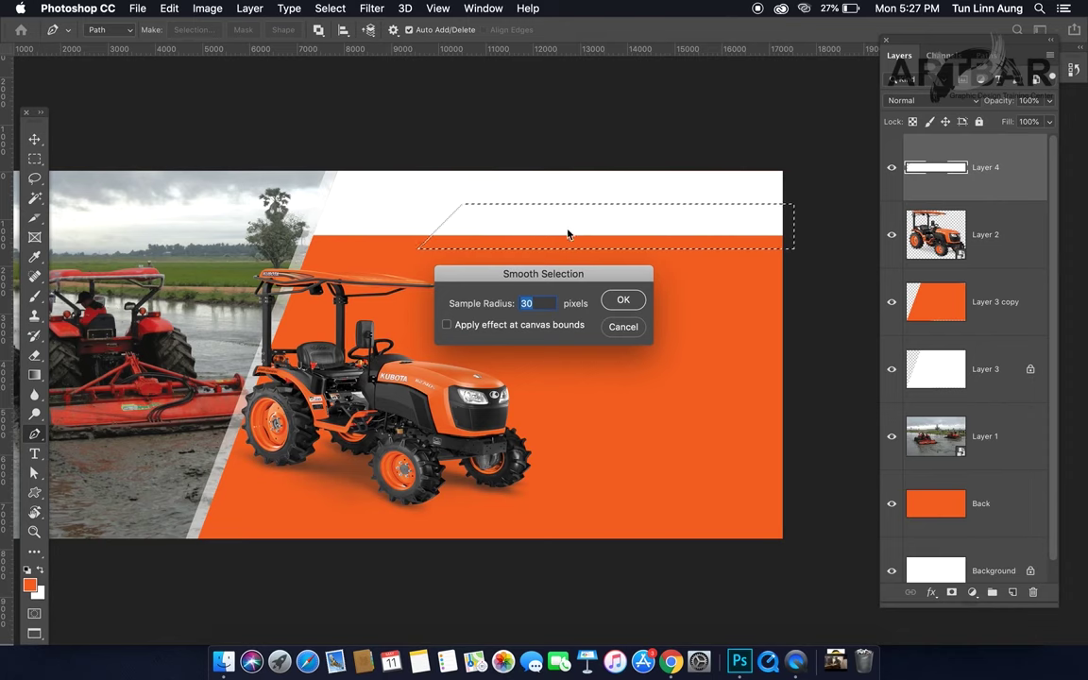
left_click(623, 327)
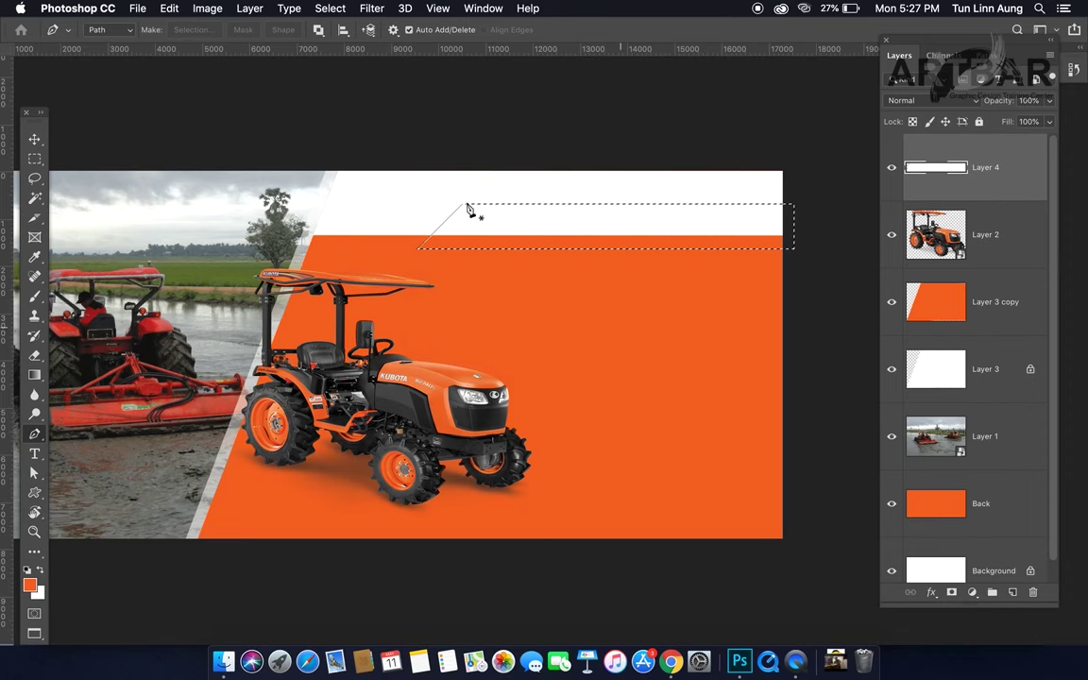
left_click(418, 248)
left_click(463, 205)
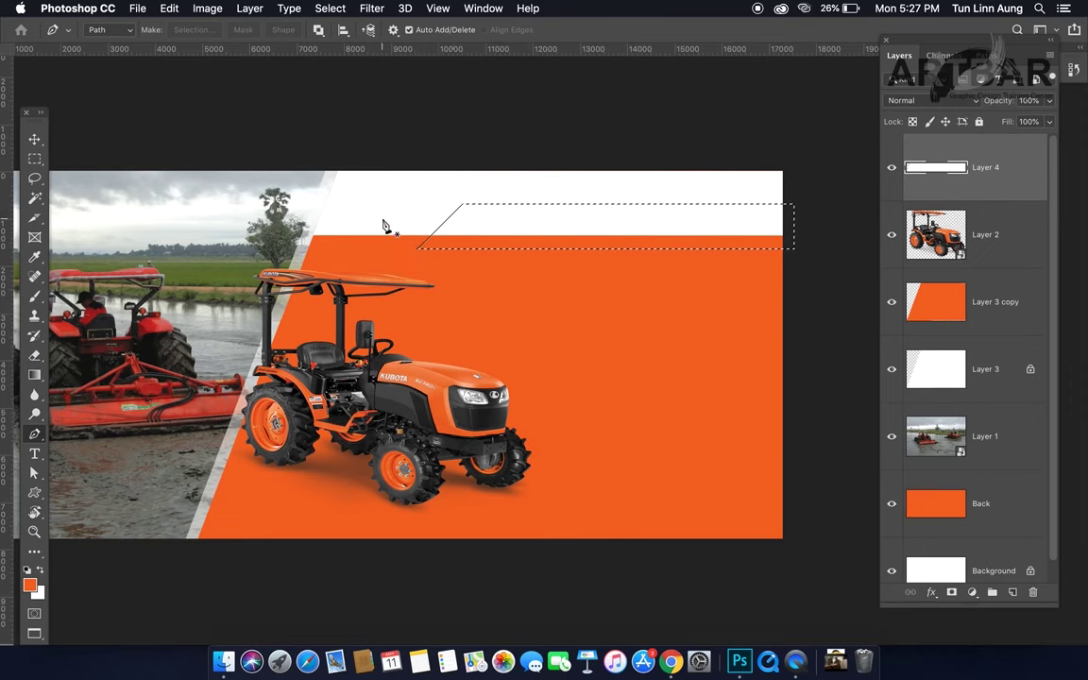
Step: Deselect, redraw a closed Pen path from the band corner to the right edge, and load it as a selection
key("super+d")
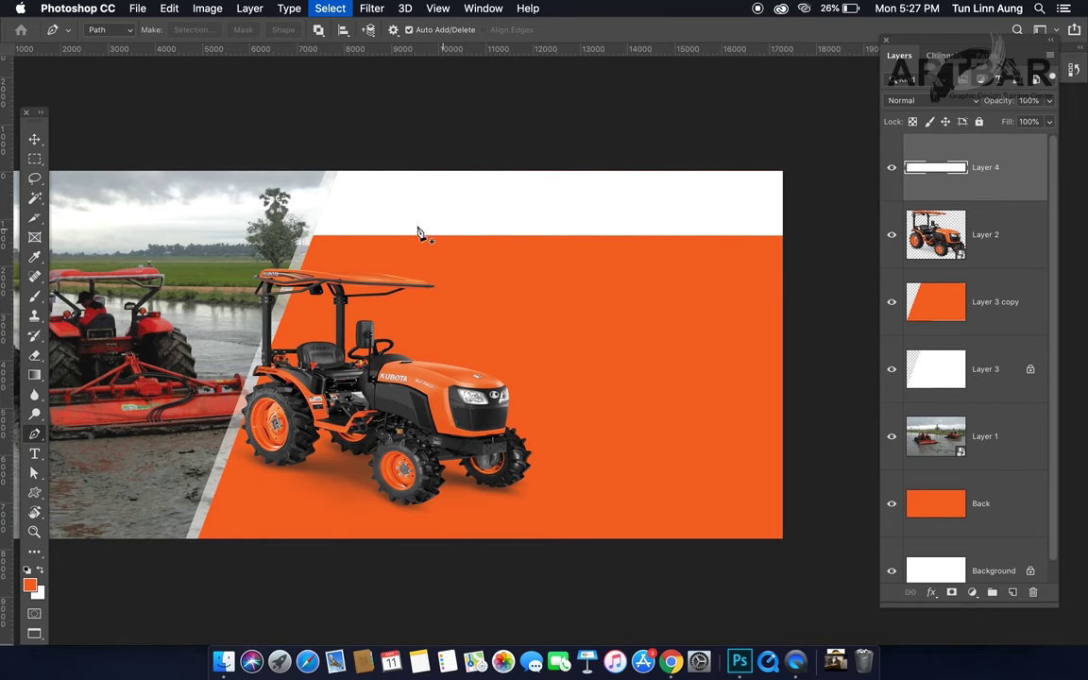
left_click(312, 240)
left_click(331, 201, "shift")
key("ctrl+z")
left_click(328, 196)
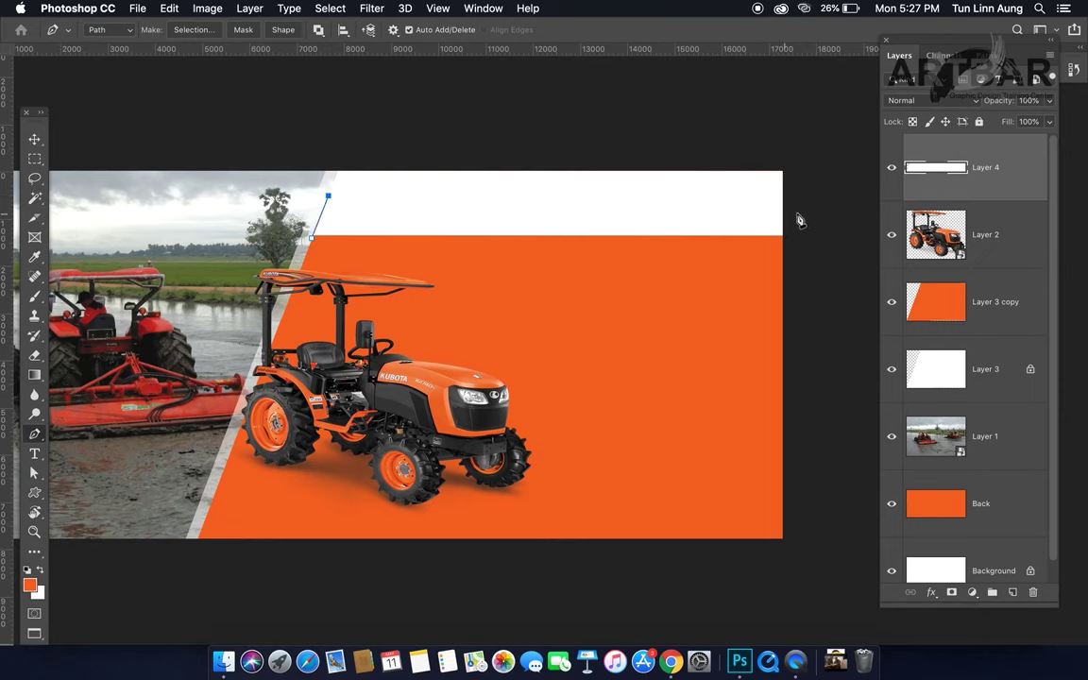
left_click(793, 196, "shift")
left_click(795, 241)
left_click(794, 253)
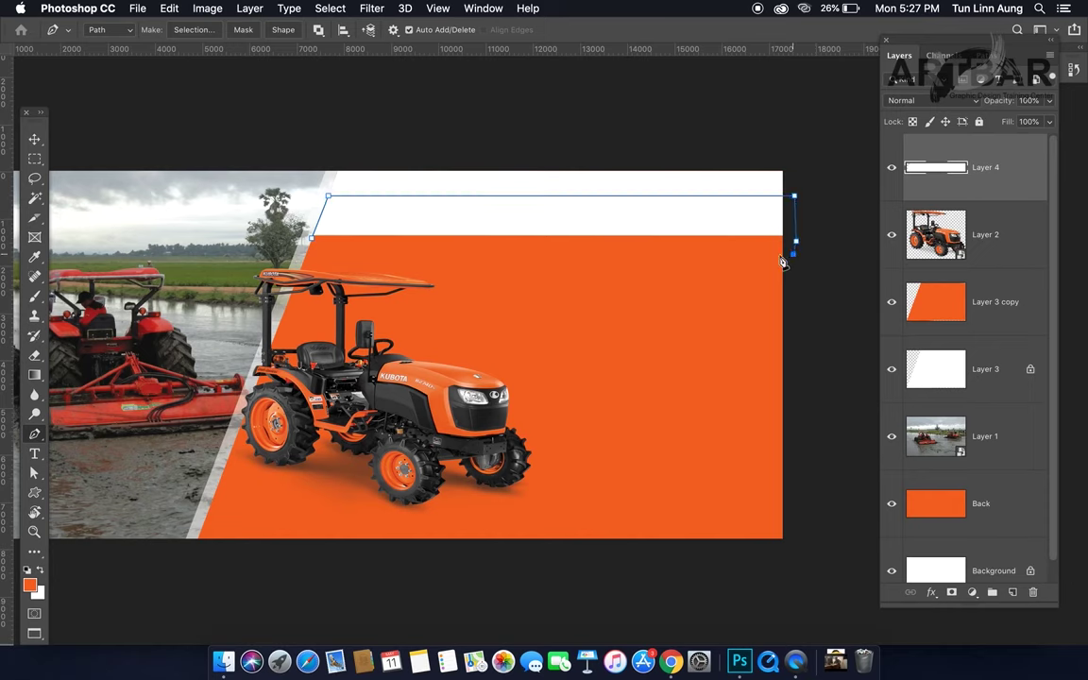
left_click(311, 245)
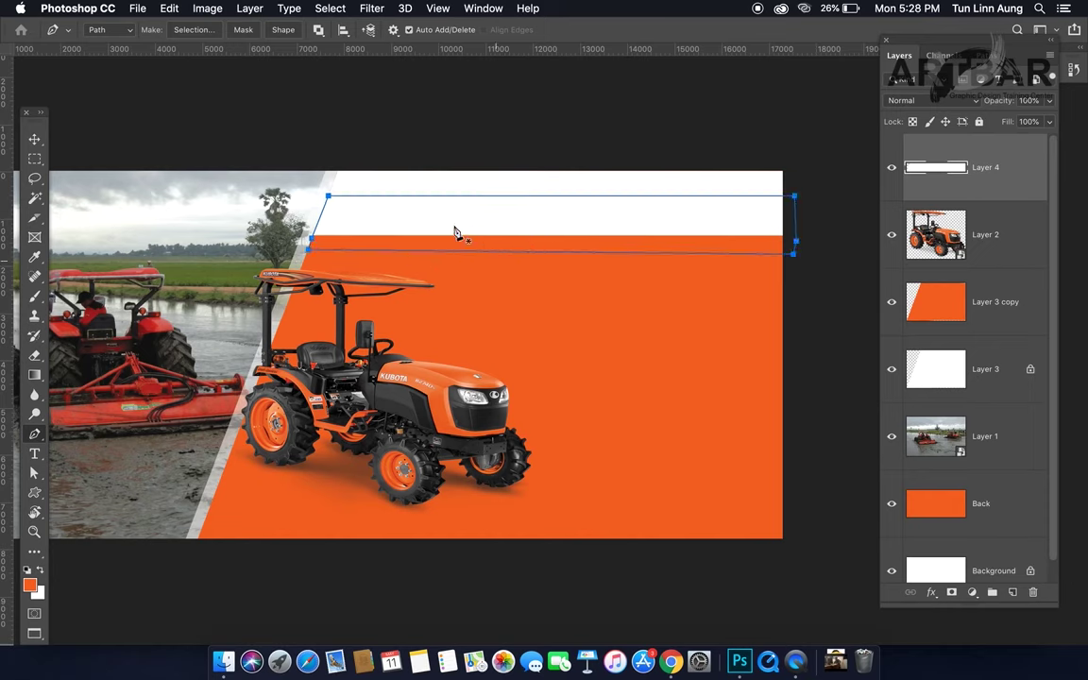
key("super+Return")
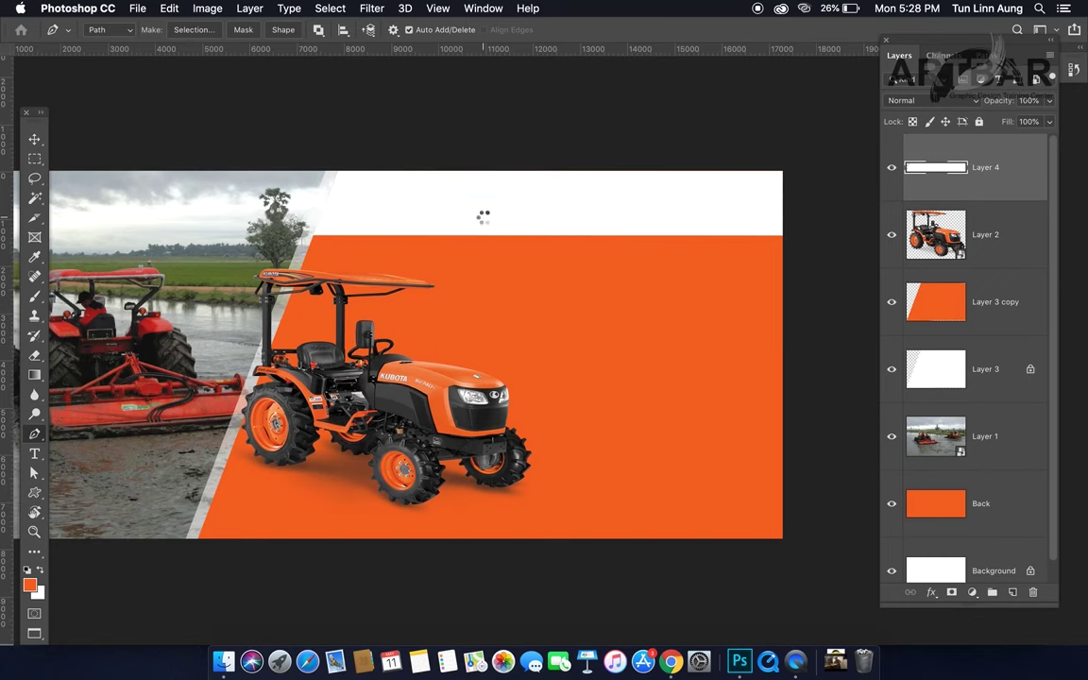
left_click(35, 163)
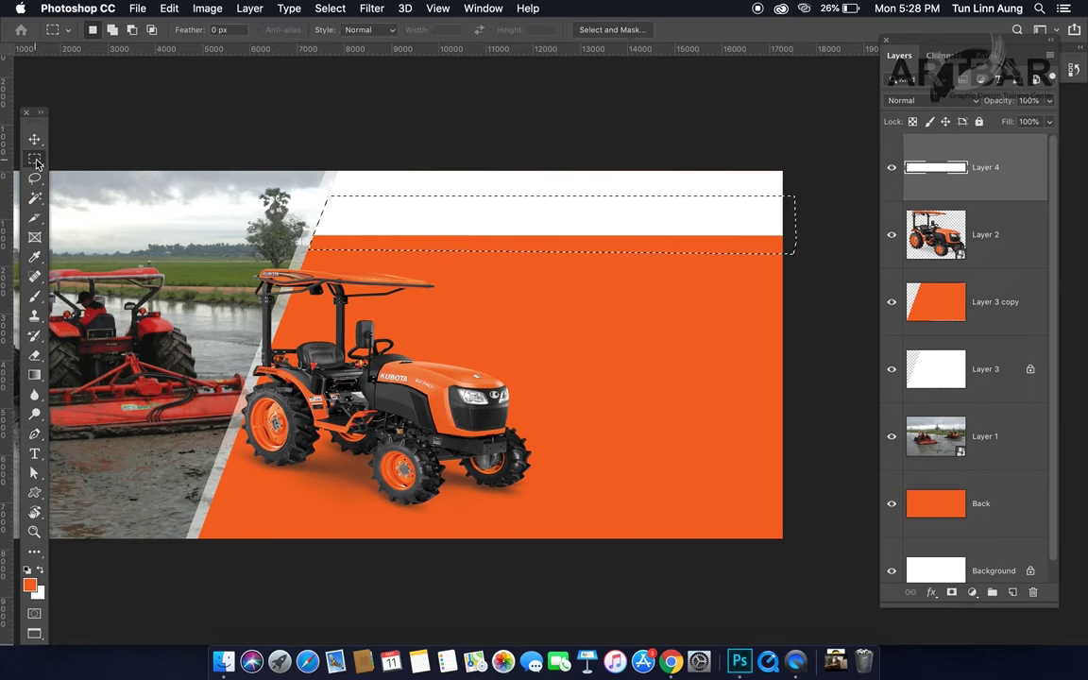
Step: Shift the selection outline right and toggle the white band layer's visibility
left_click_drag(491, 230, 586, 234)
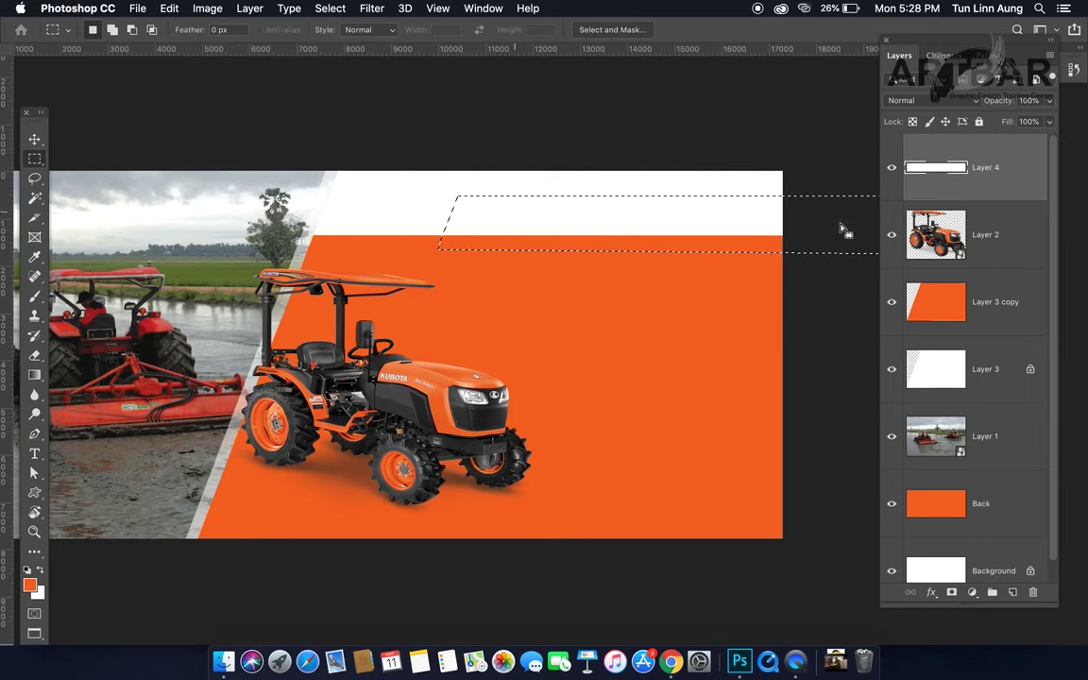
left_click(890, 174)
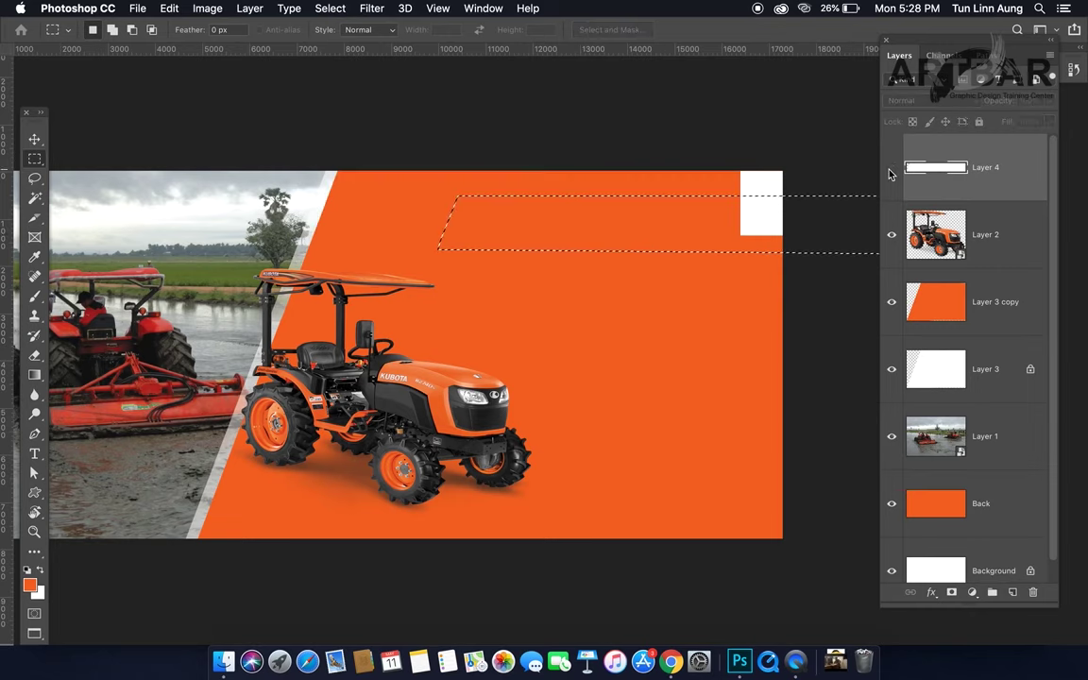
left_click(890, 174)
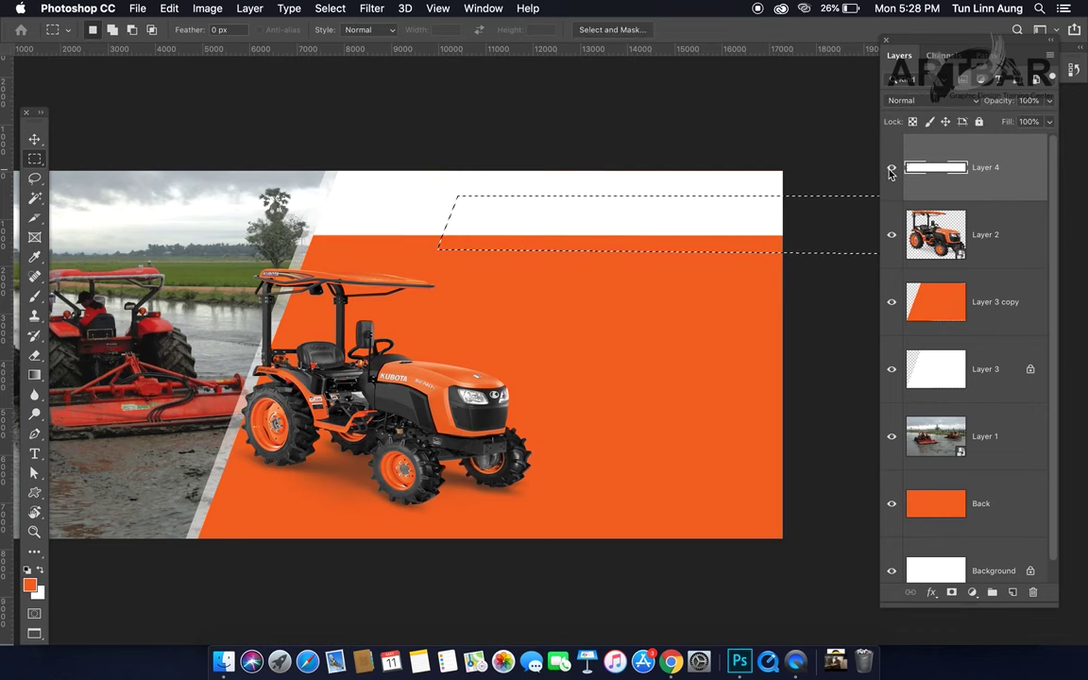
left_click(890, 171)
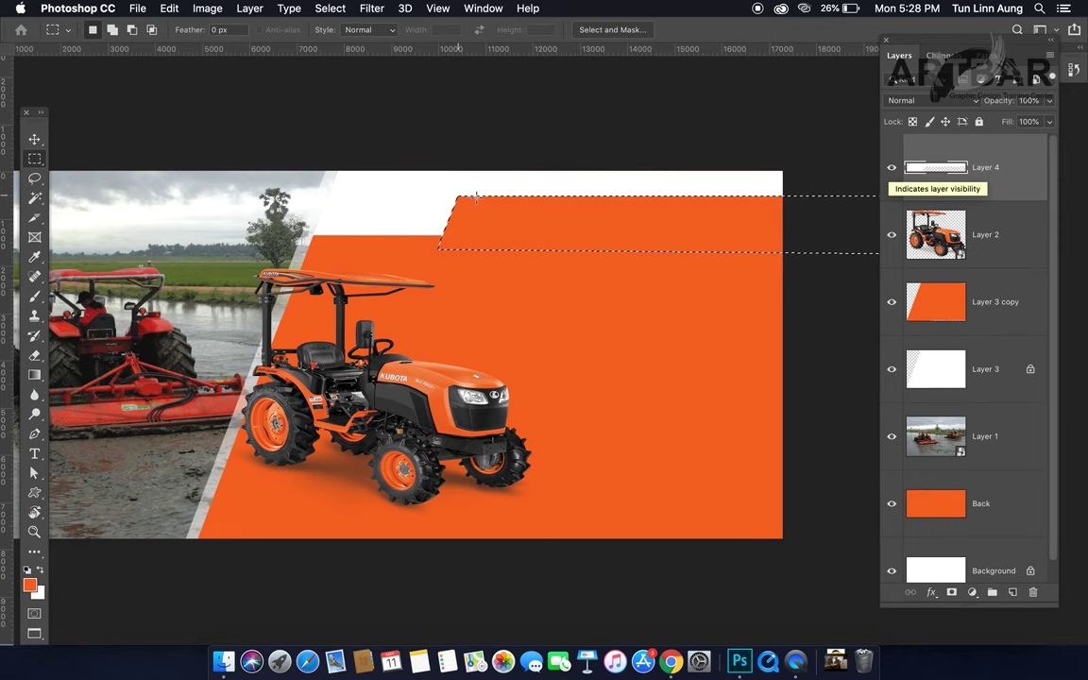
key("super+BackSpace")
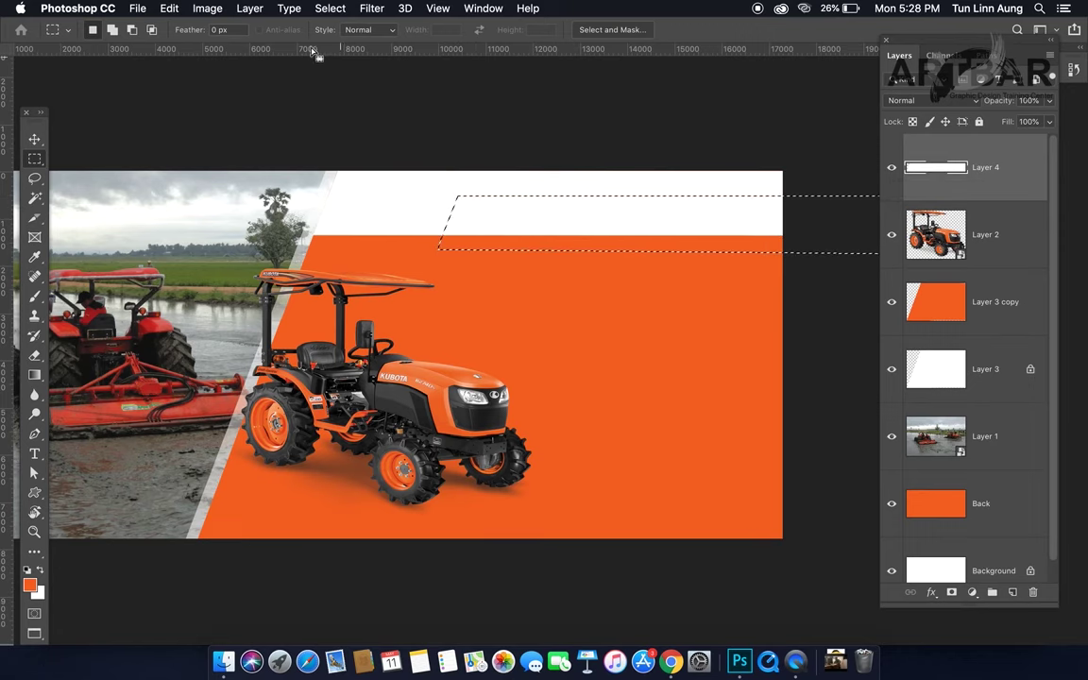
Step: Smooth the selection with a 50-pixel sample radius, then again with 70 pixels
left_click(330, 8)
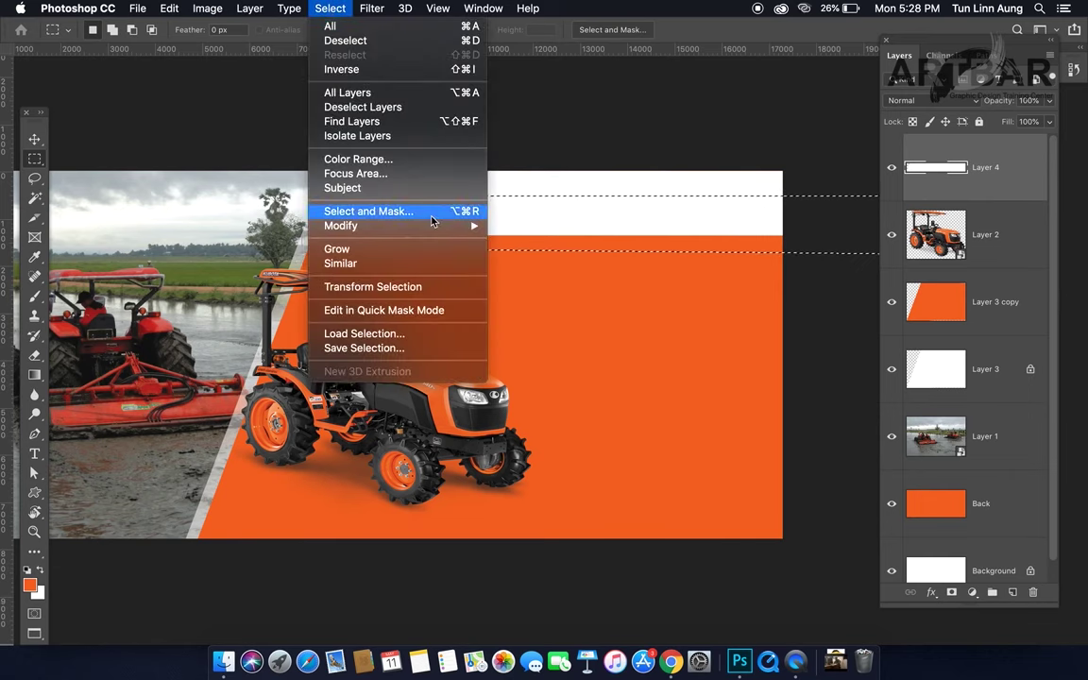
mouse_move(444, 226)
left_click(578, 247)
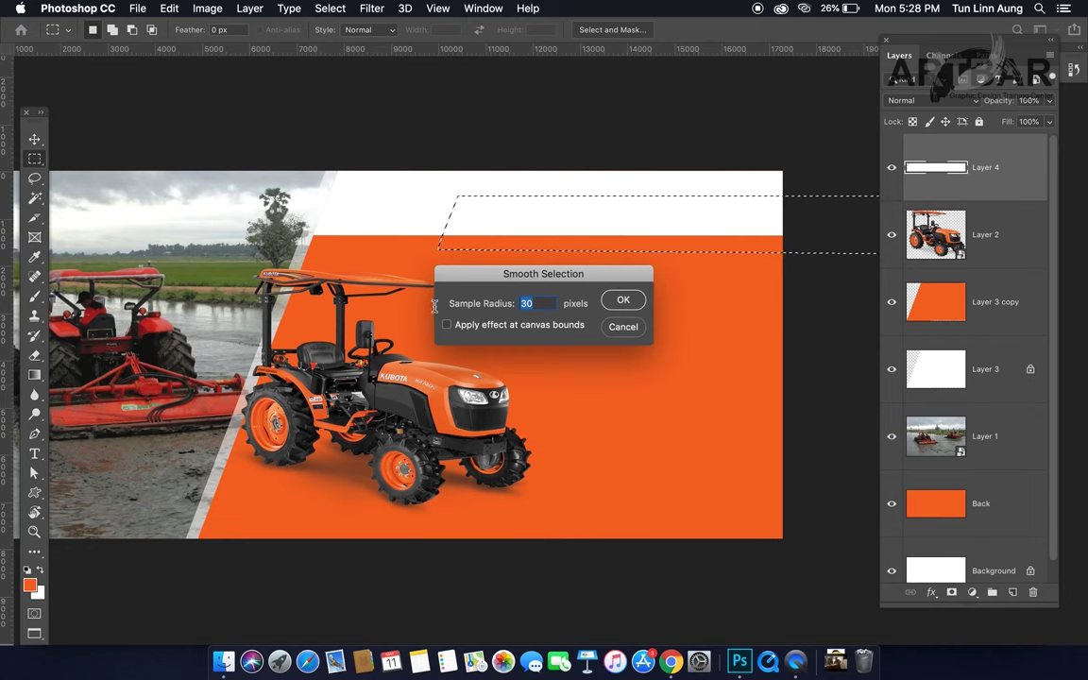
type("50")
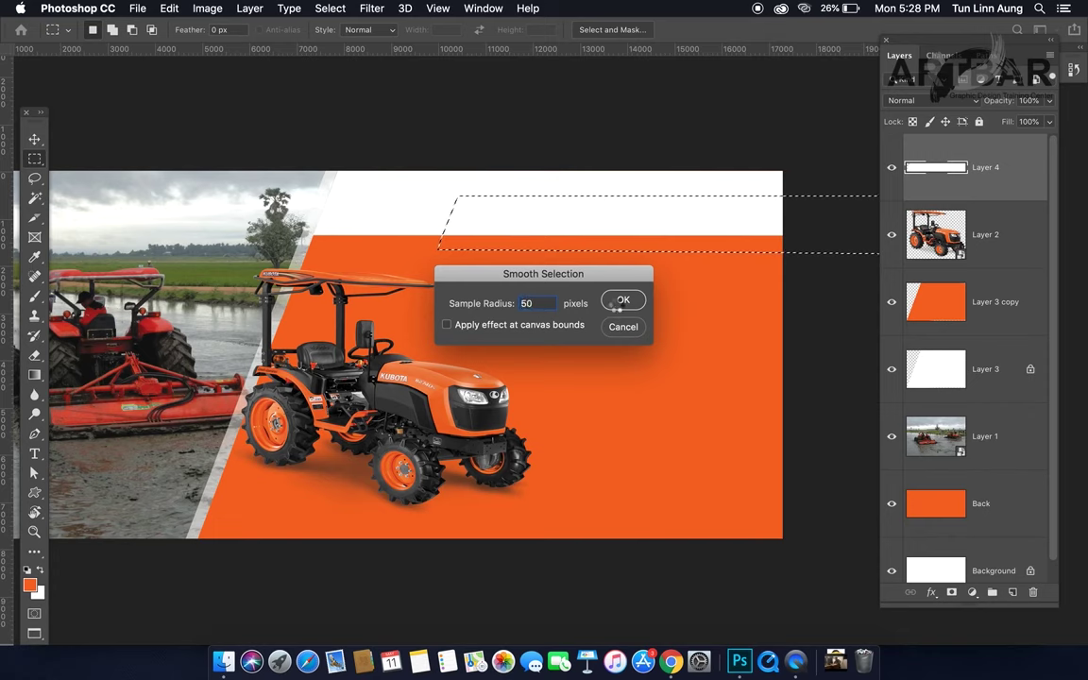
left_click(622, 301)
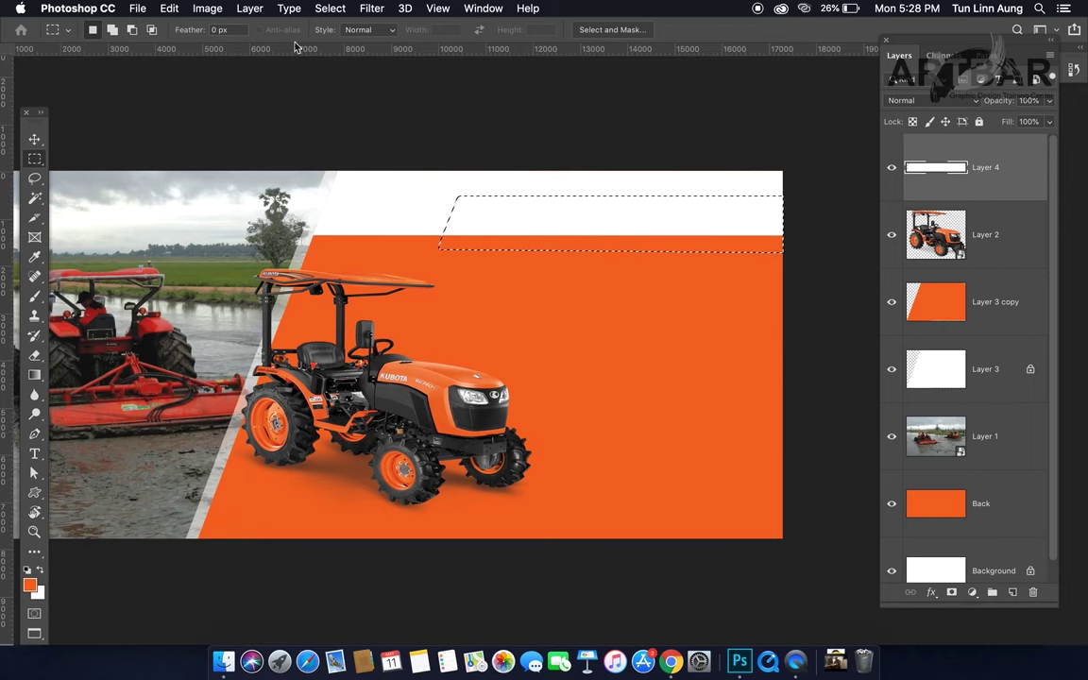
left_click(329, 9)
mouse_move(454, 234)
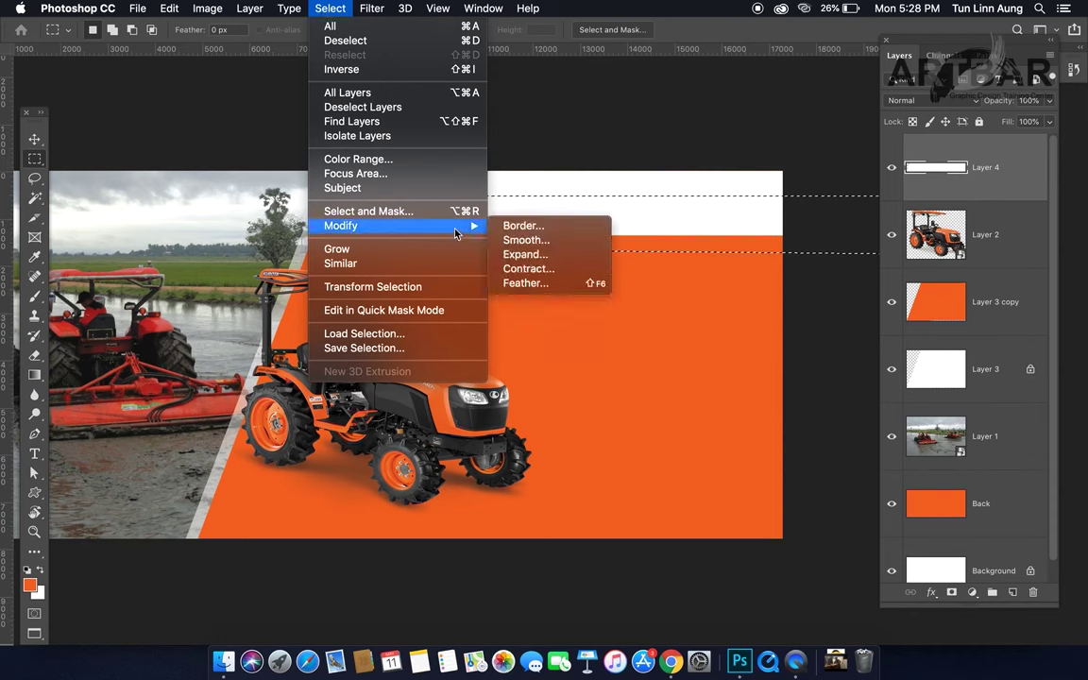
left_click(551, 244)
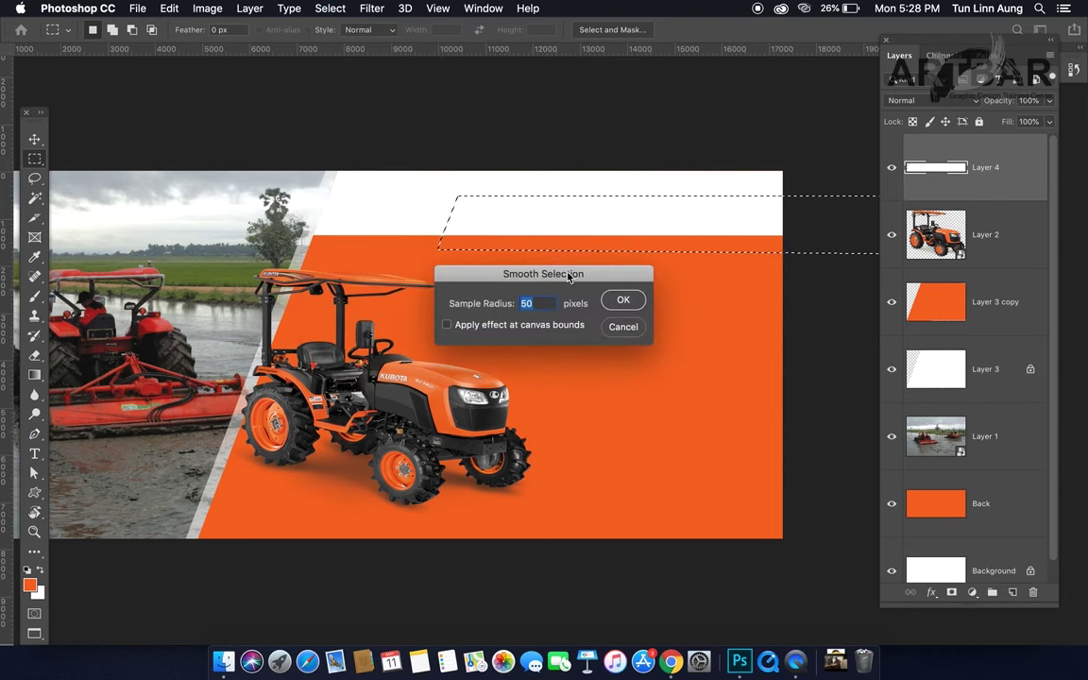
type("70")
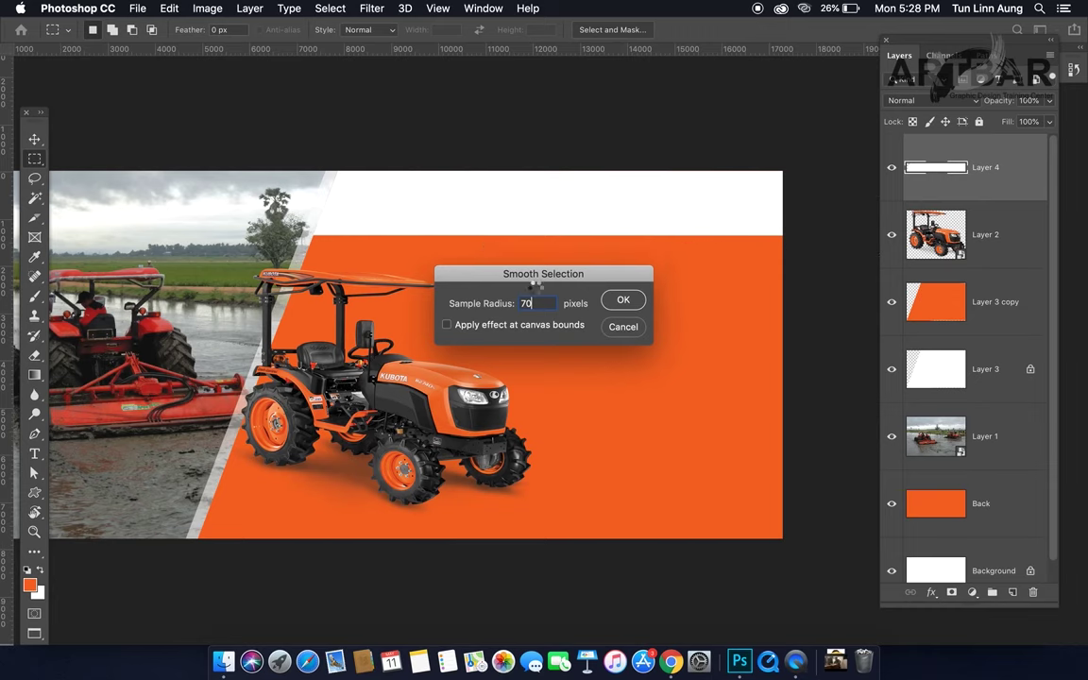
left_click(623, 302)
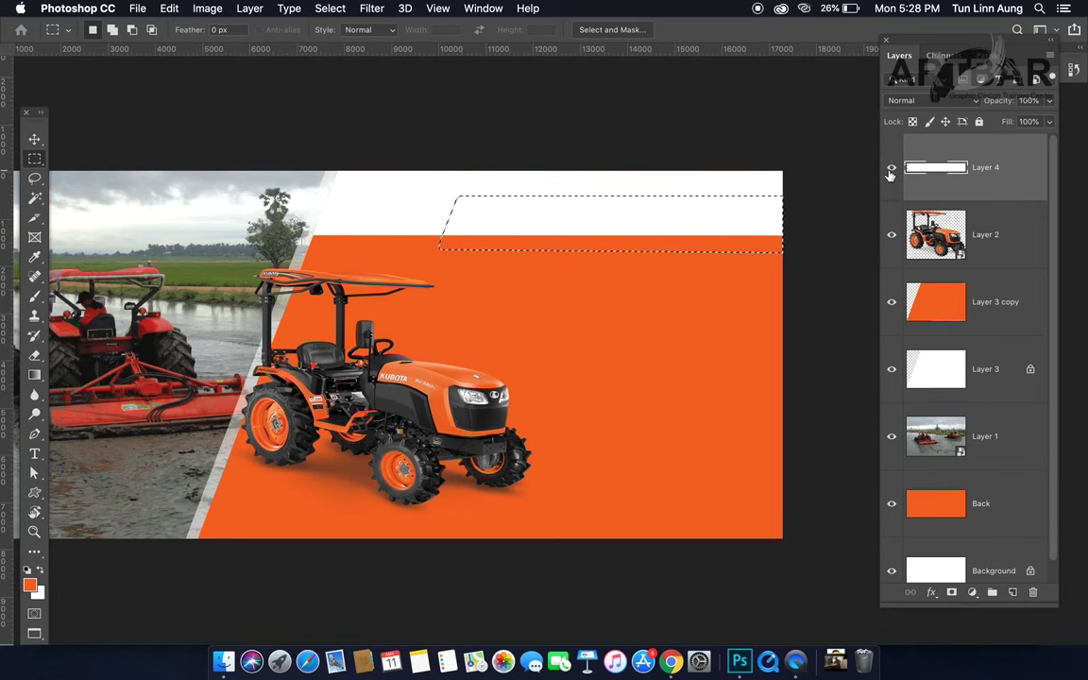
Step: Fill the strip with the orange foreground colour, deselect, and zoom in on the step's corner
key("alt+BackSpace")
key("super+d")
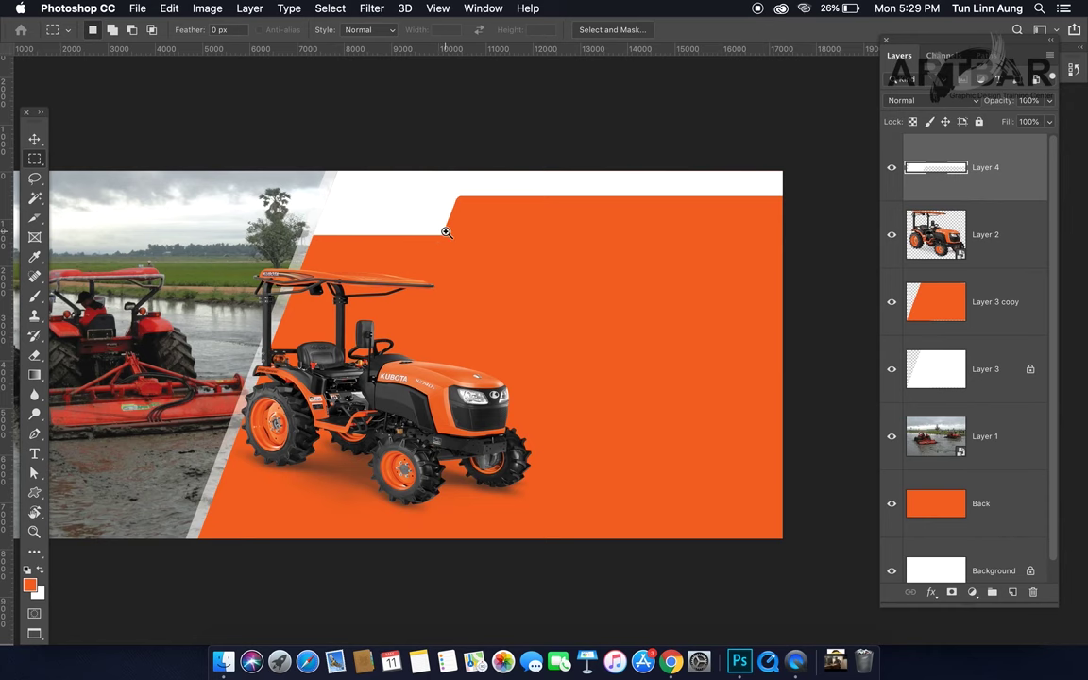
left_click(446, 231)
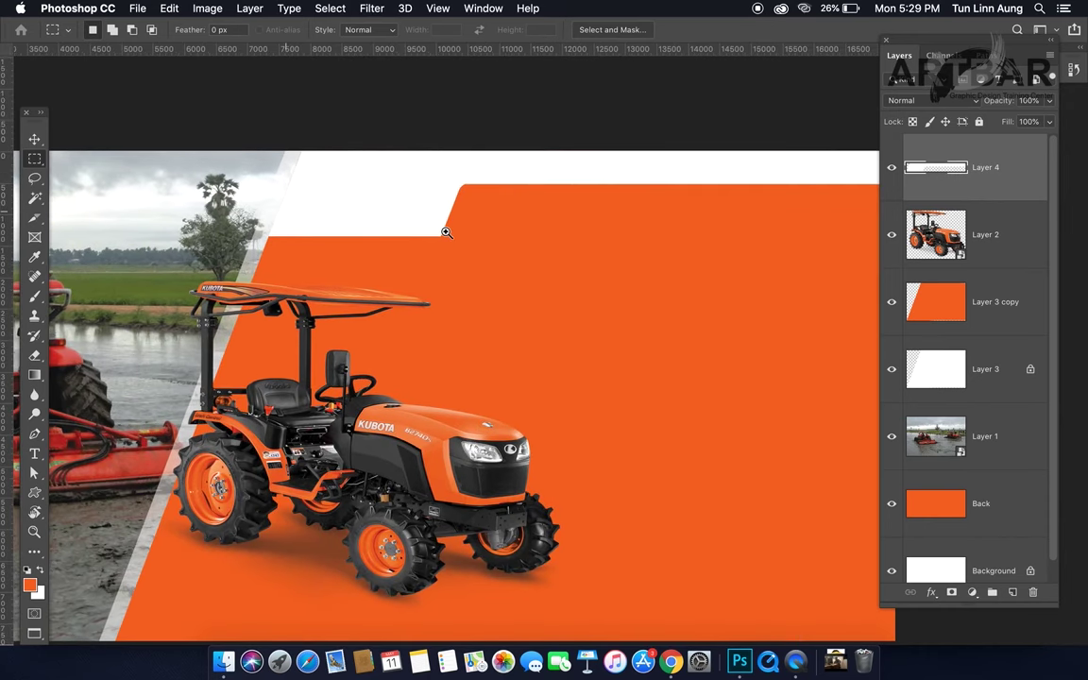
left_click(446, 231)
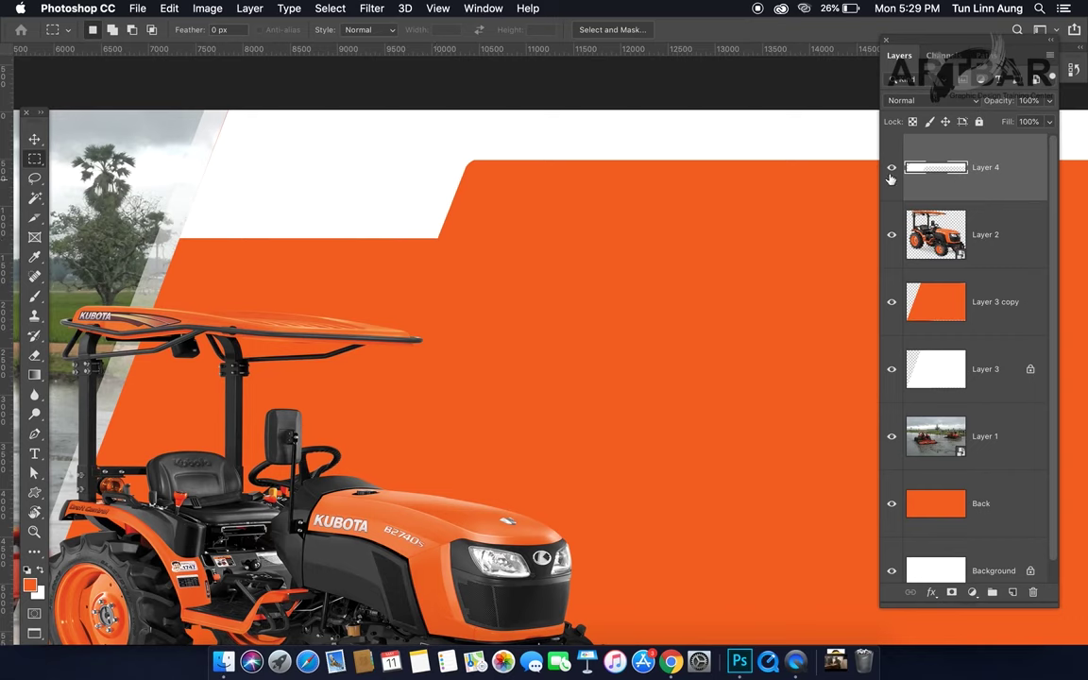
Step: Compare the panel with Layer 4 hidden and shown, then load Layer 4's outline as a selection
left_click(893, 170)
left_click(892, 170)
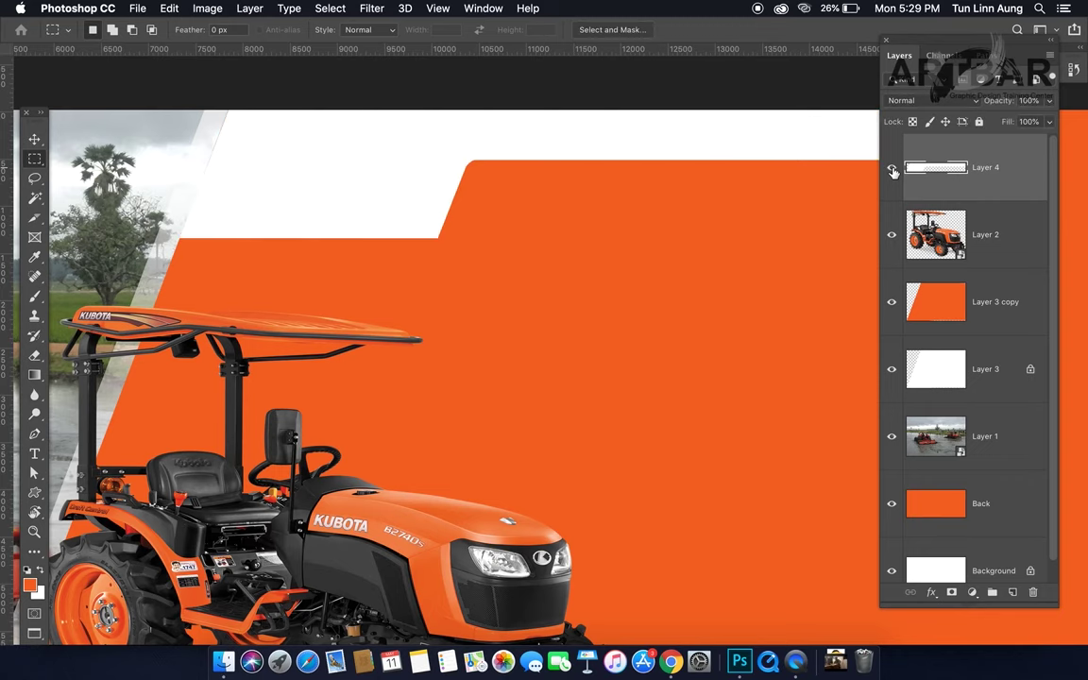
left_click(893, 172)
left_click(893, 170)
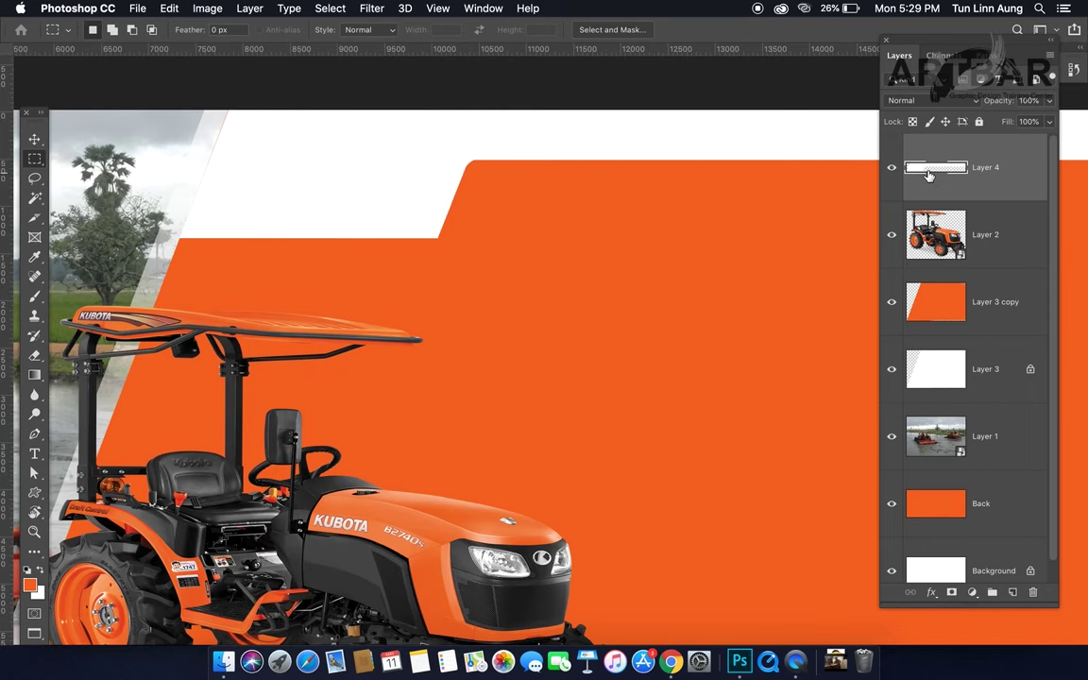
left_click(932, 175, "super")
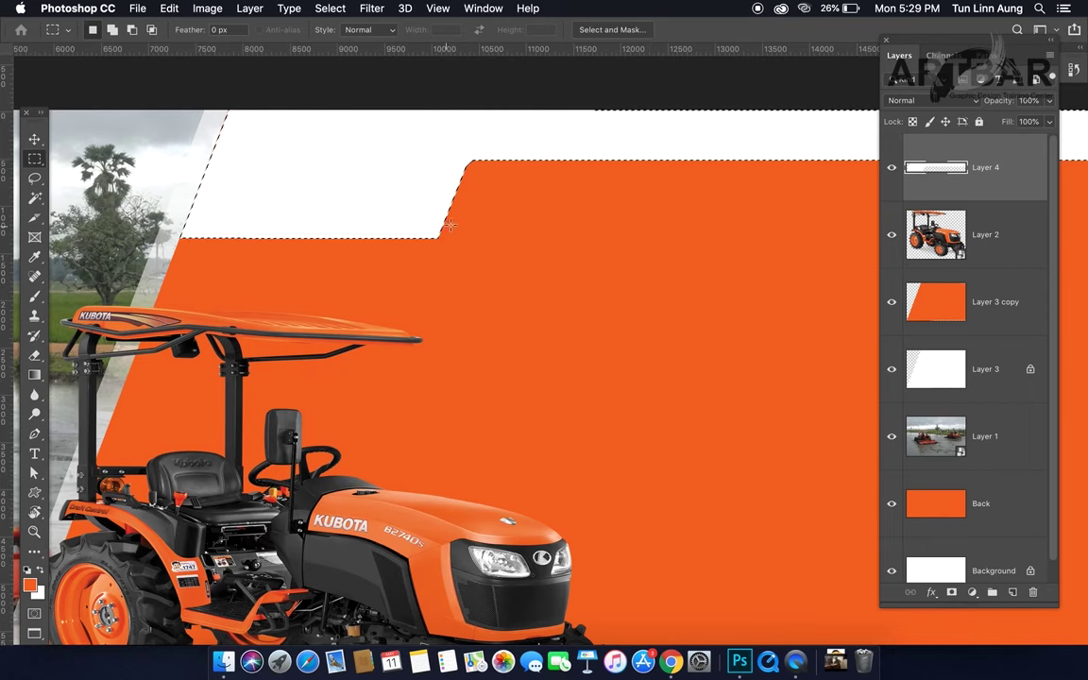
left_click(328, 12)
Step: Smooth the selection by 70 px and invert it
mouse_move(406, 225)
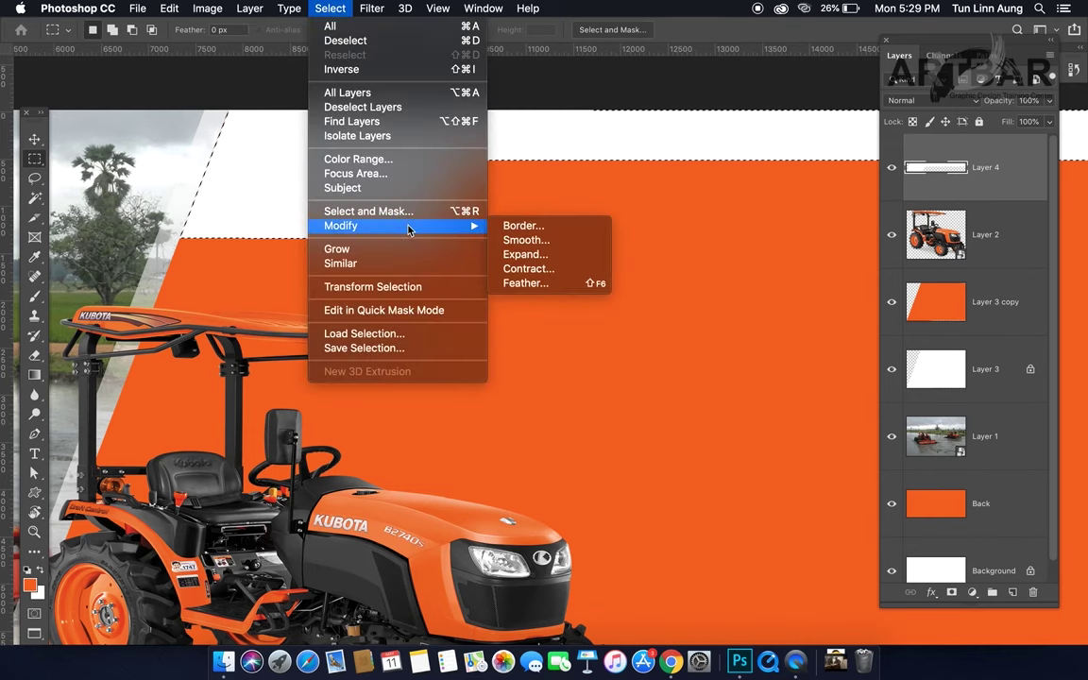
left_click(515, 237)
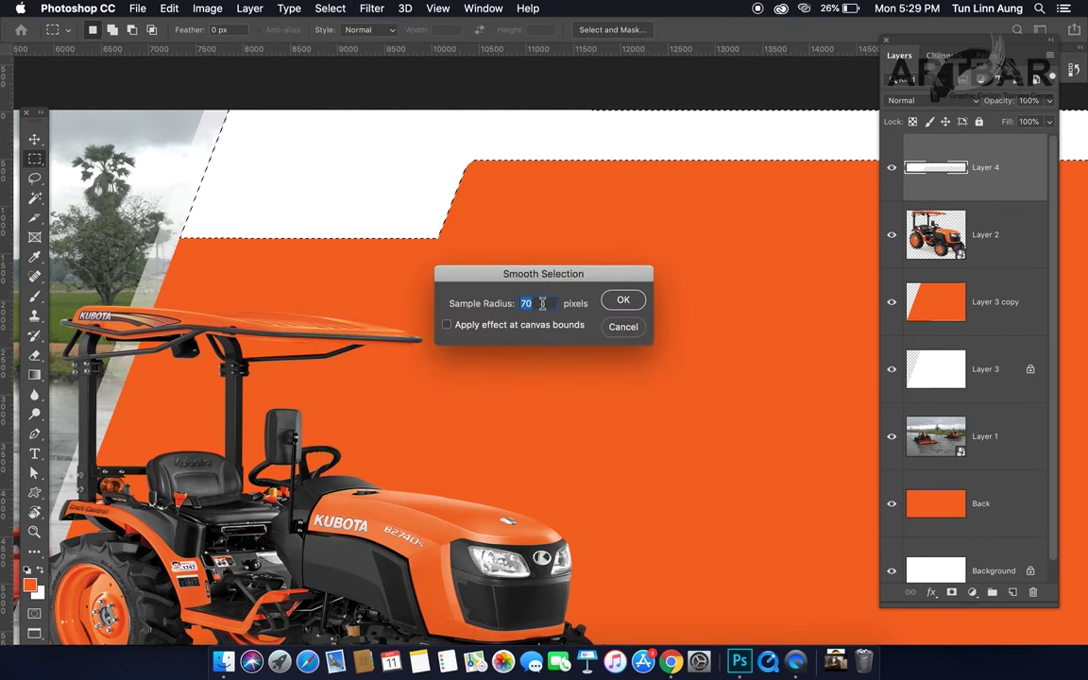
left_click(623, 302)
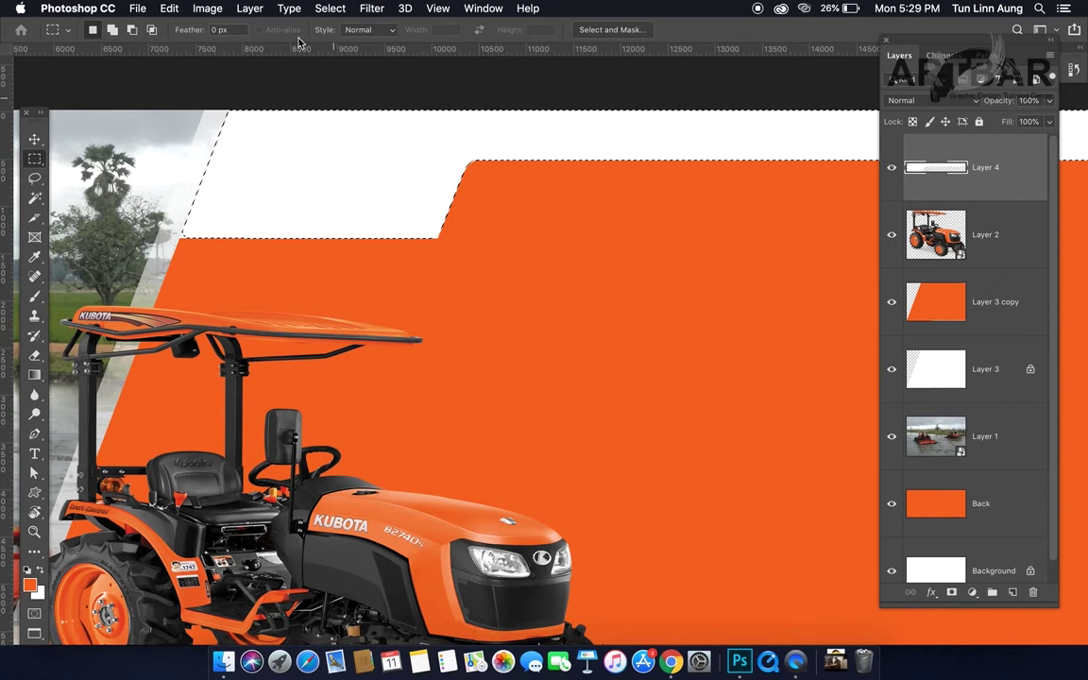
left_click(329, 9)
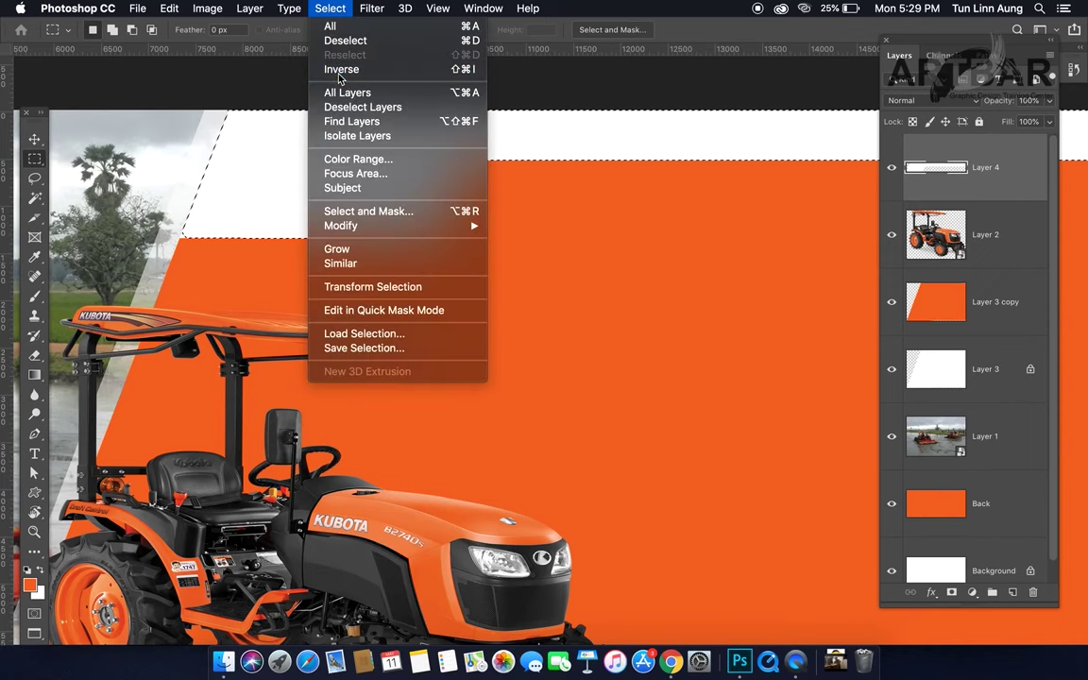
left_click(335, 69)
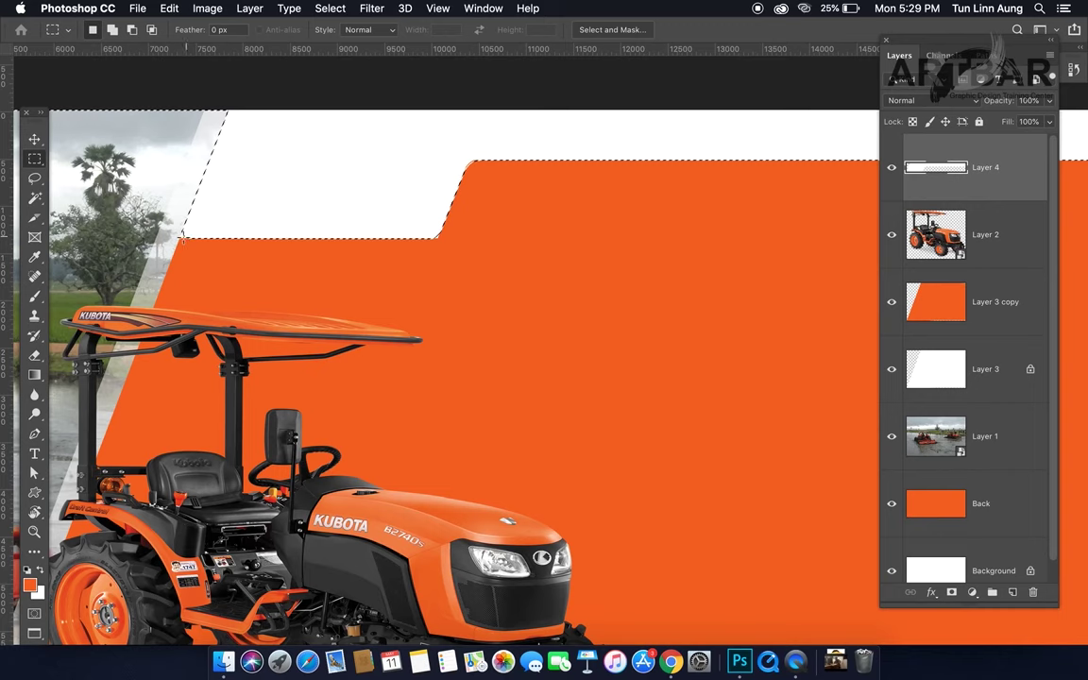
Step: Erase outside the smoothed outline to round the step, deselect, and zoom out to the whole billboard
left_click(35, 355)
left_click(99, 354)
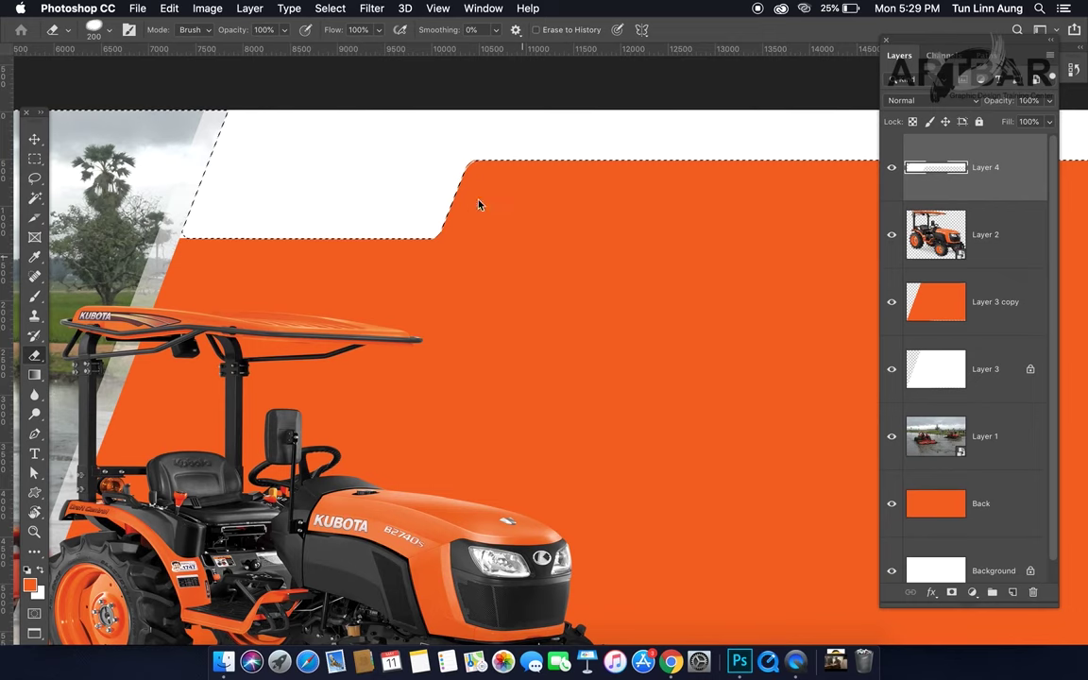
key("super+shift+i")
key("super+d")
key("v")
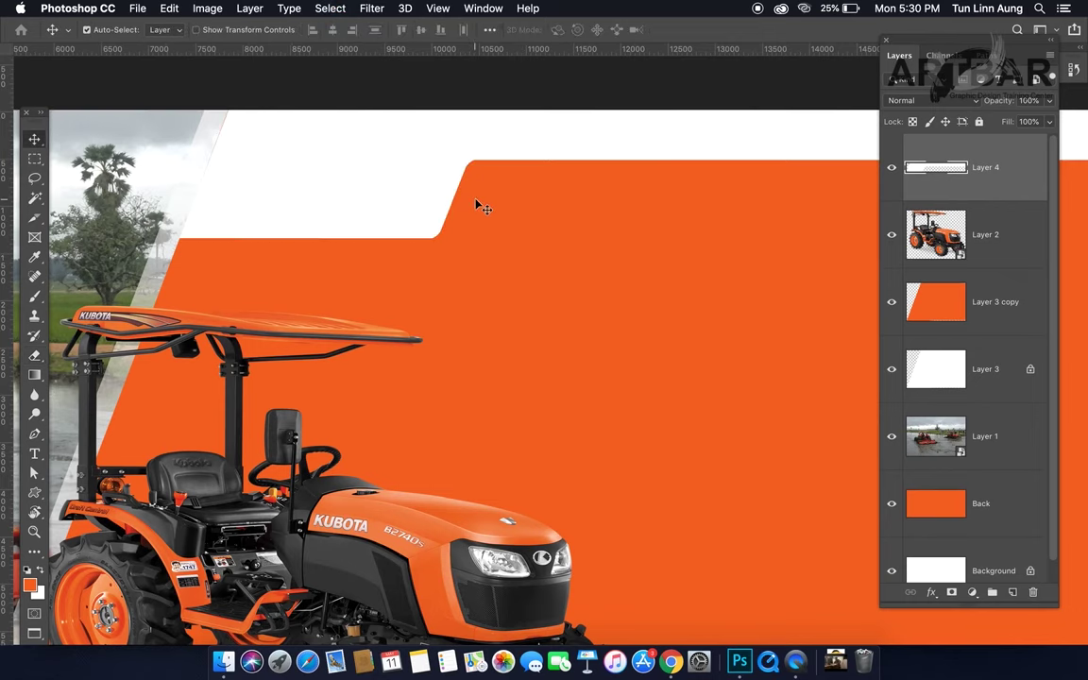
key("super+minus")
key("super+minus")
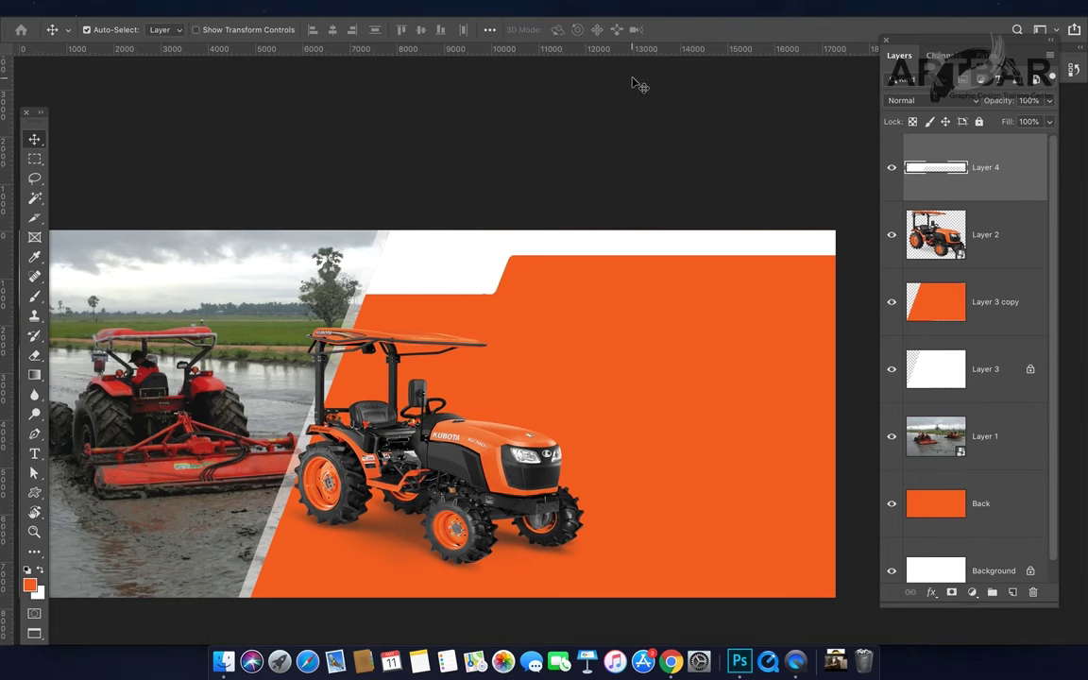
Step: Drag the GBS logo from Kubota Photos.psd into Untitled-1 and place it on the white top band
key("f")
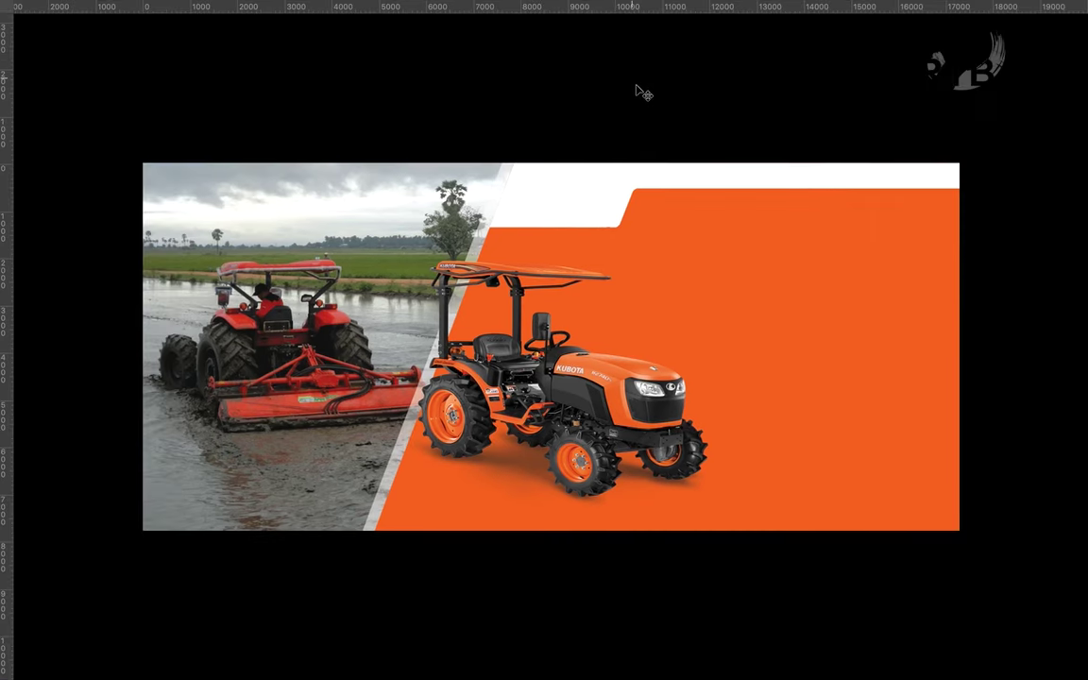
key("f")
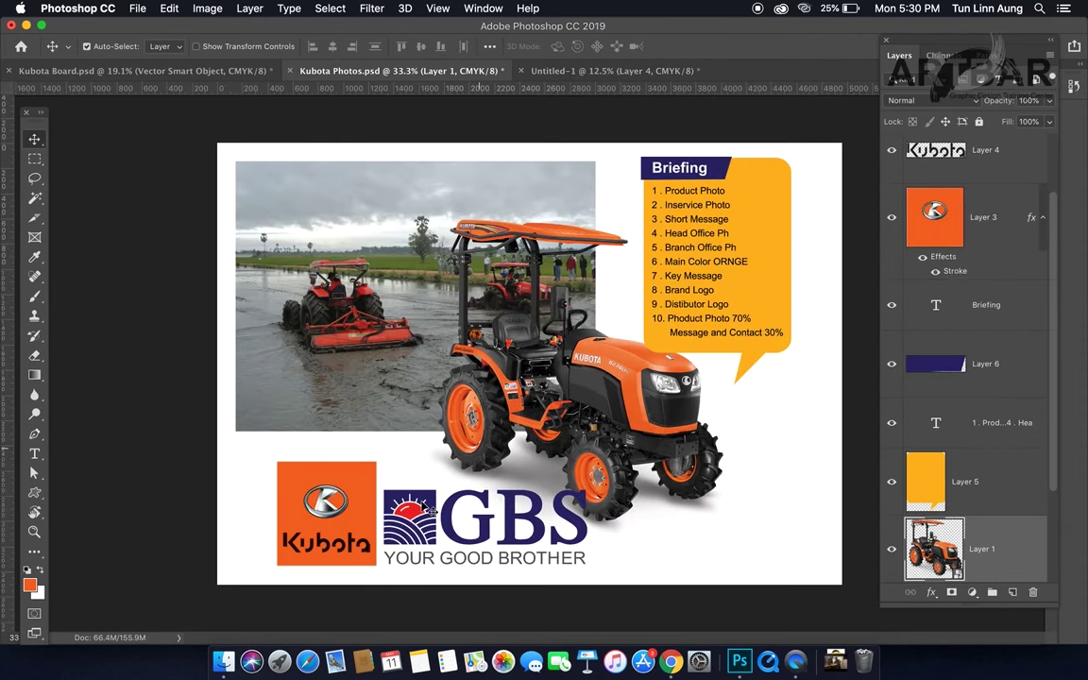
left_click_drag(437, 507, 522, 222)
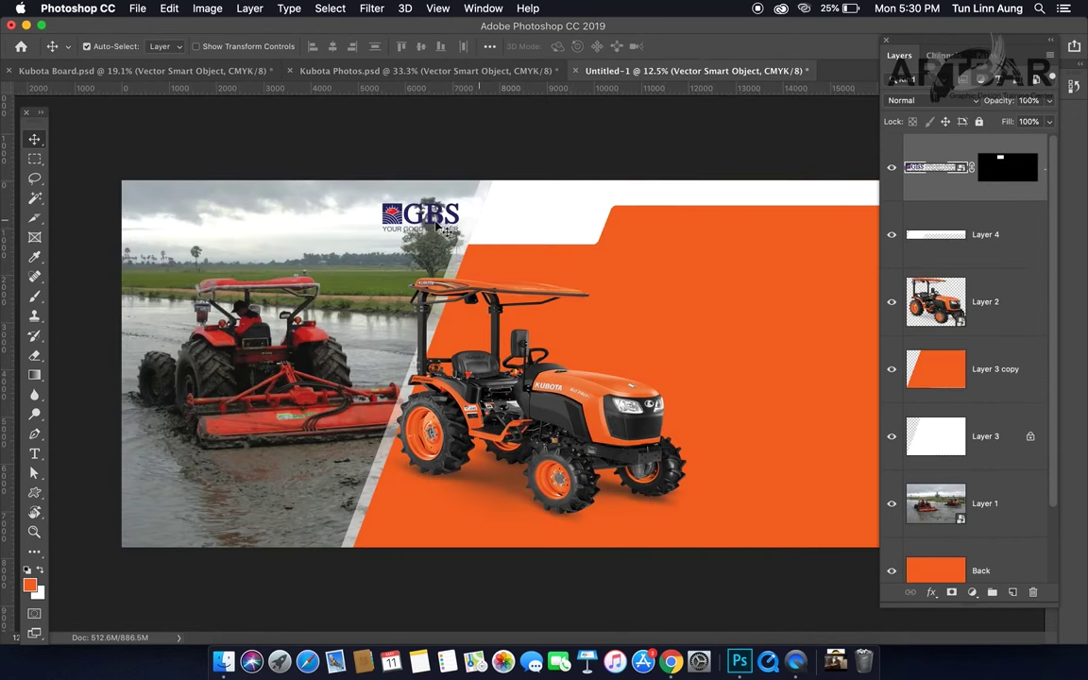
left_click_drag(414, 215, 518, 226)
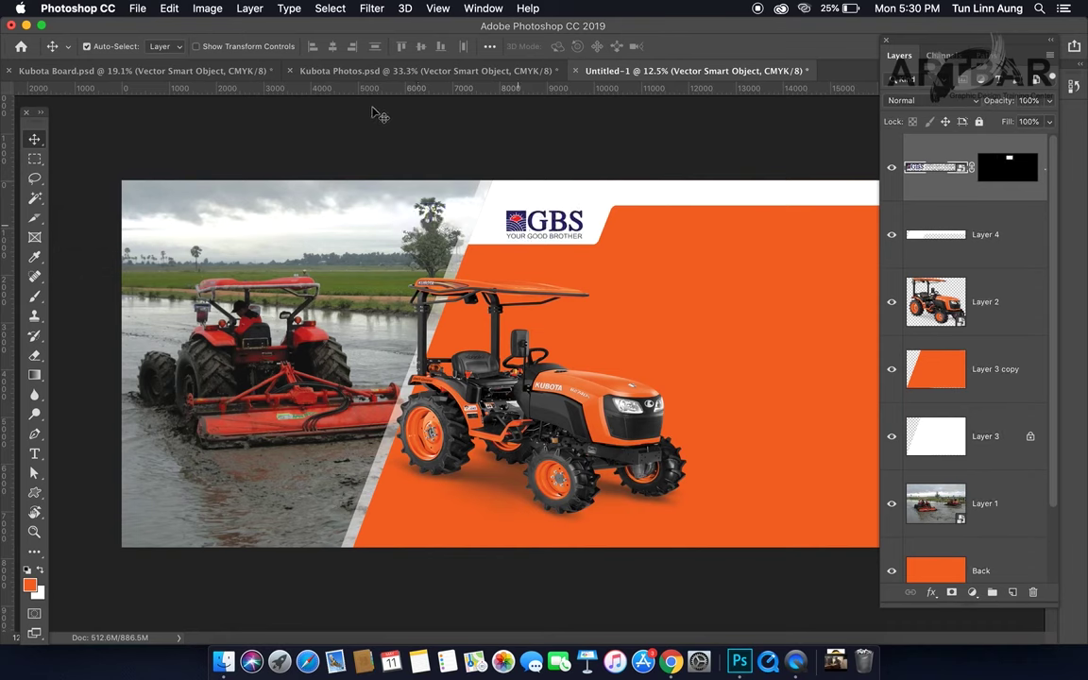
Step: Bring the Kubota logo from Kubota Photos into the billboard, lowered 142 px onto the orange panel's upper right
left_click(379, 71)
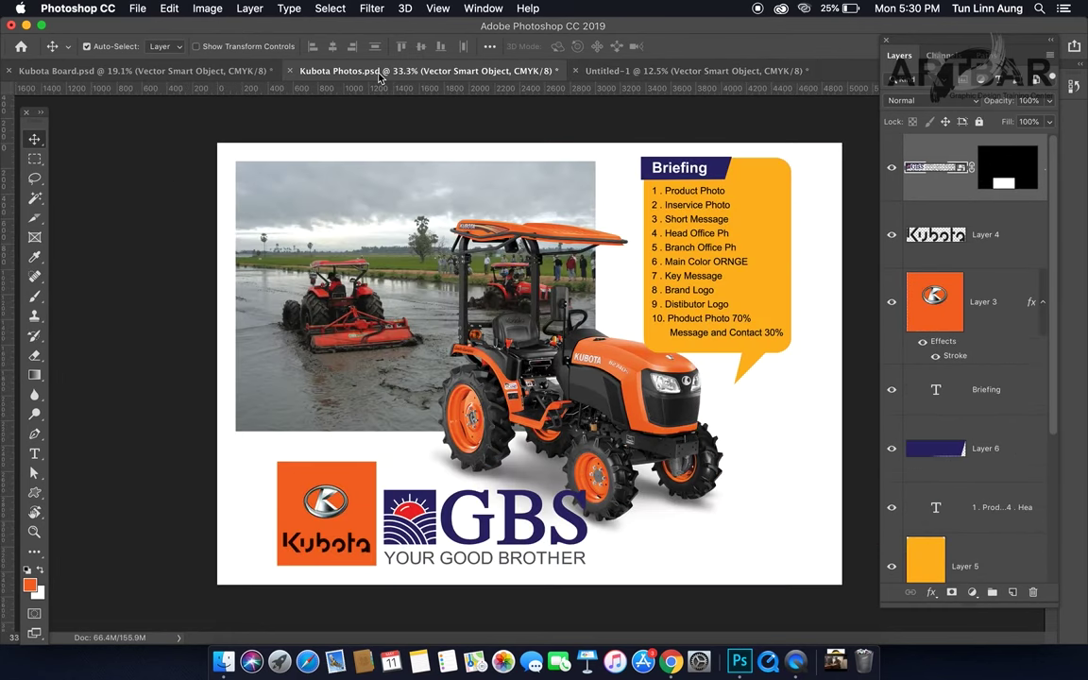
left_click_drag(309, 465, 742, 267)
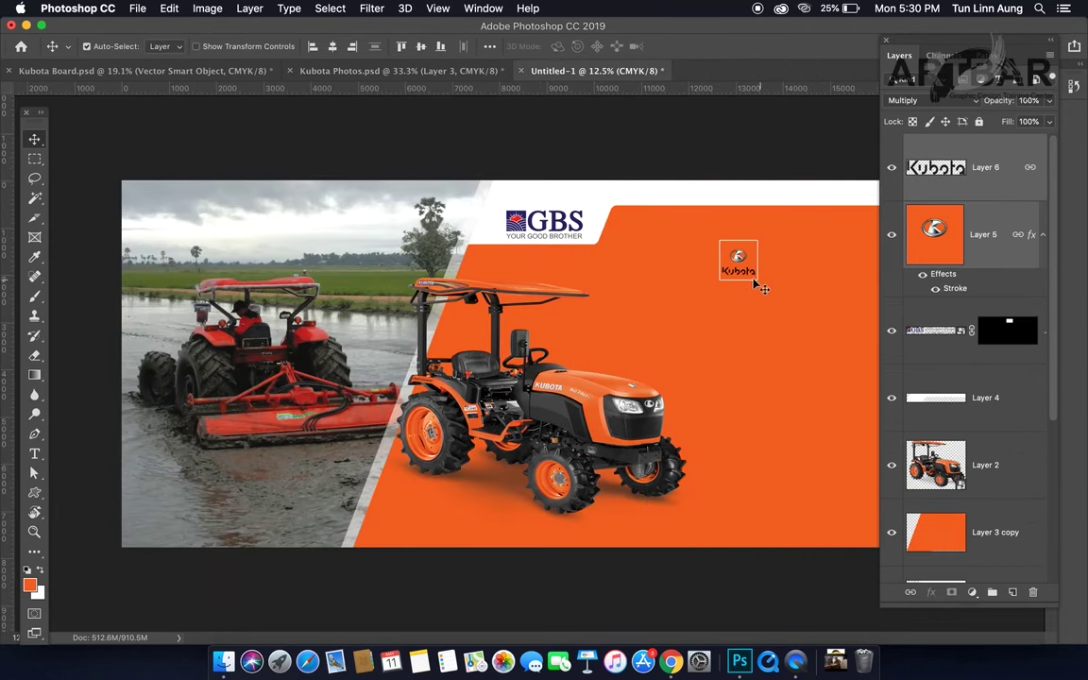
left_click_drag(743, 277, 796, 284)
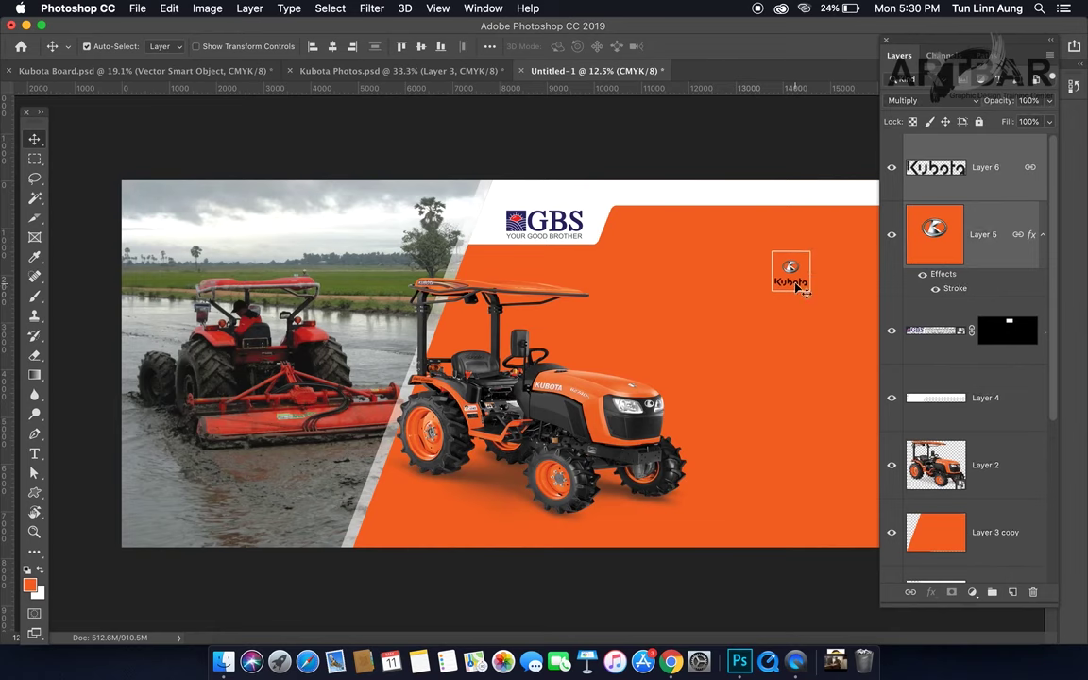
key("f")
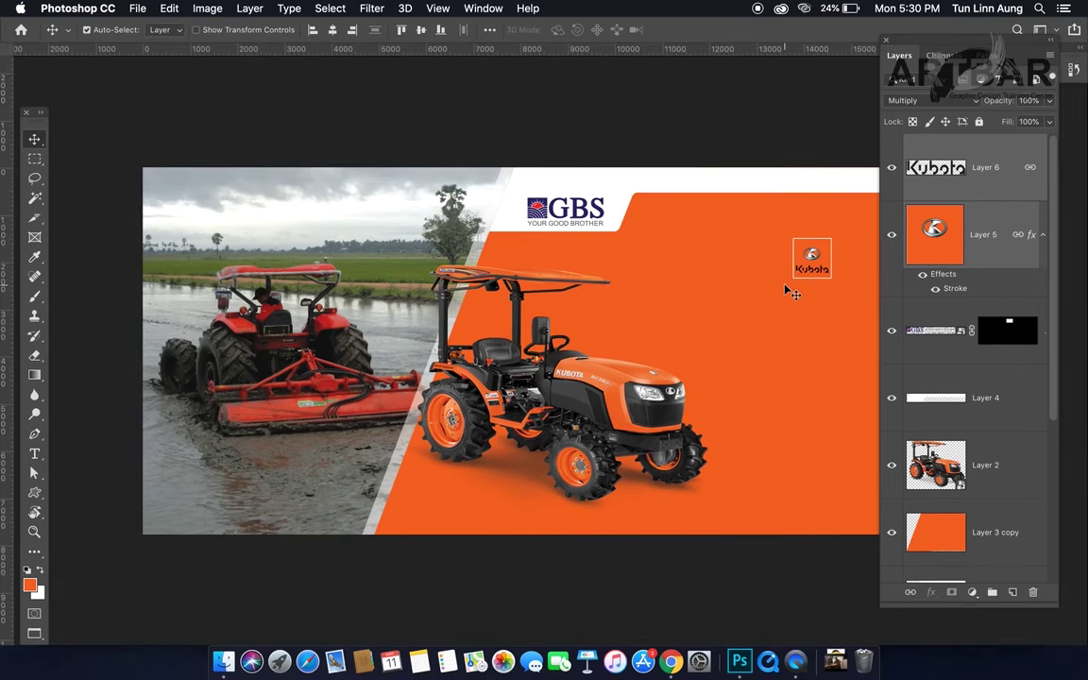
left_click_drag(784, 285, 694, 279)
key("super+r")
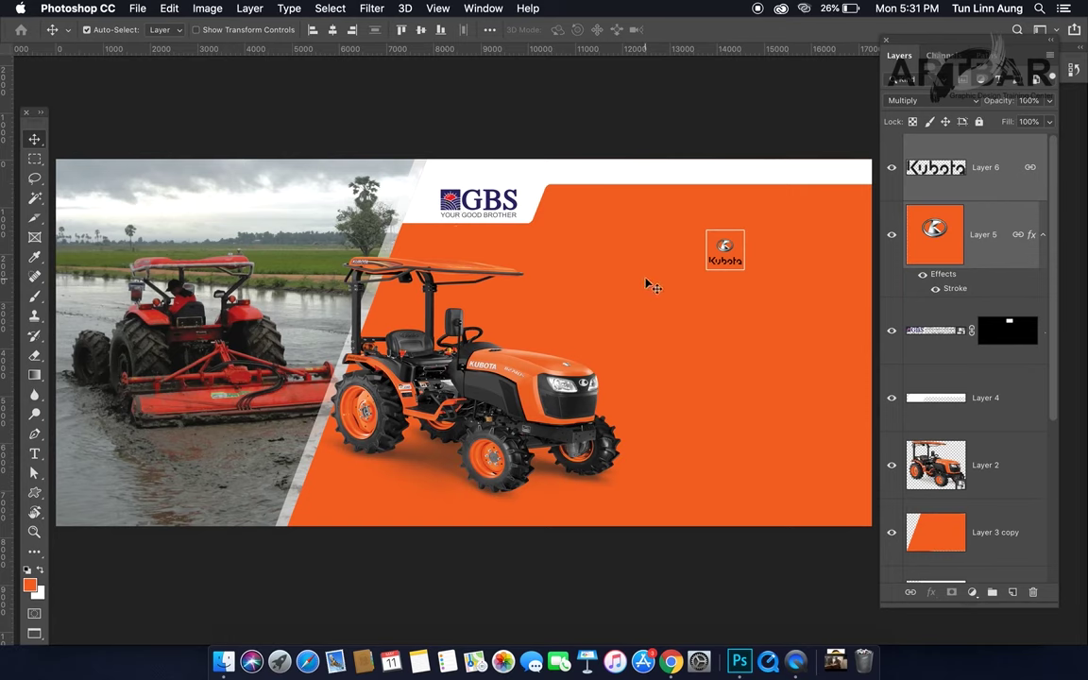
left_click_drag(721, 267, 719, 277)
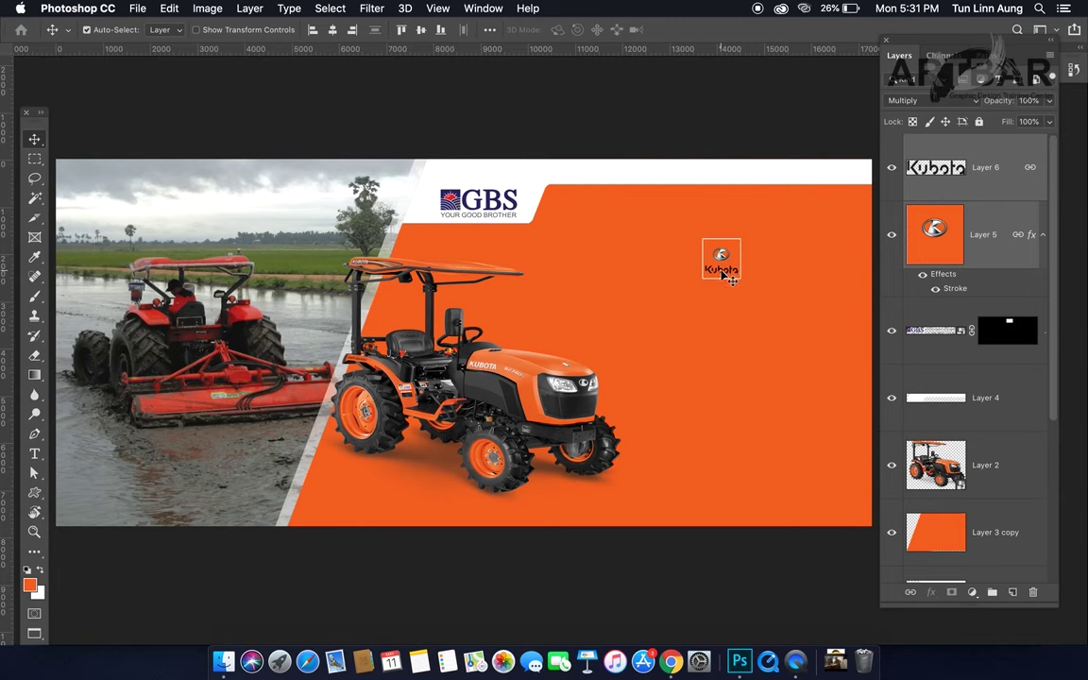
Step: Free-transform the Kubota logo up to about 139% wide and 129% tall
left_click_drag(722, 273, 717, 272)
key("super+t")
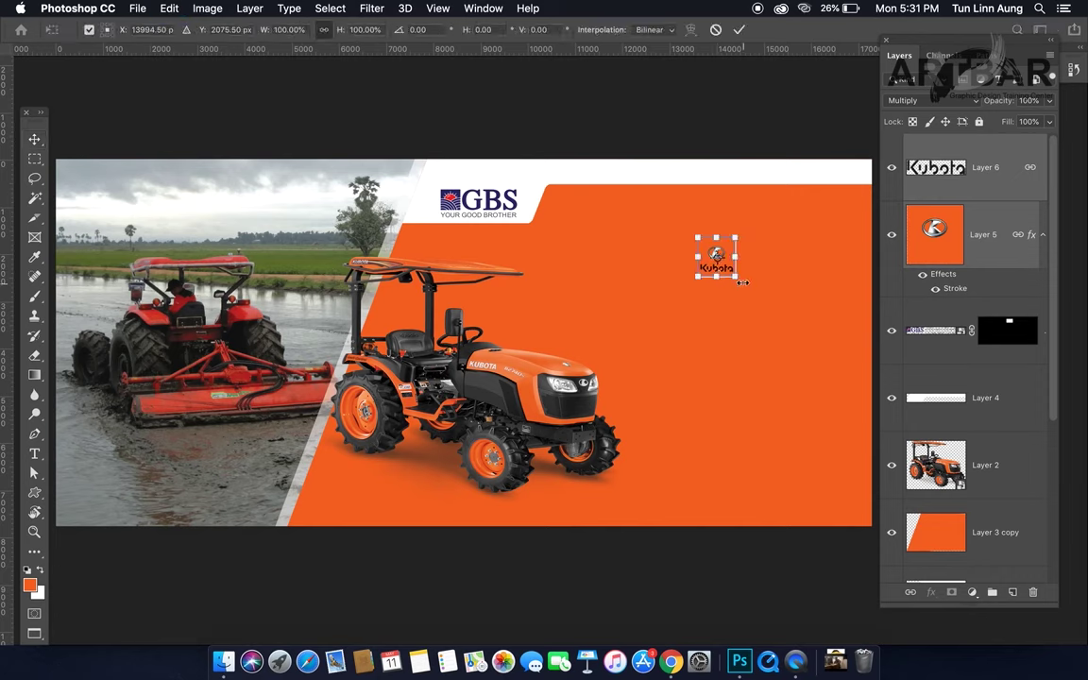
left_click_drag(737, 276, 744, 283)
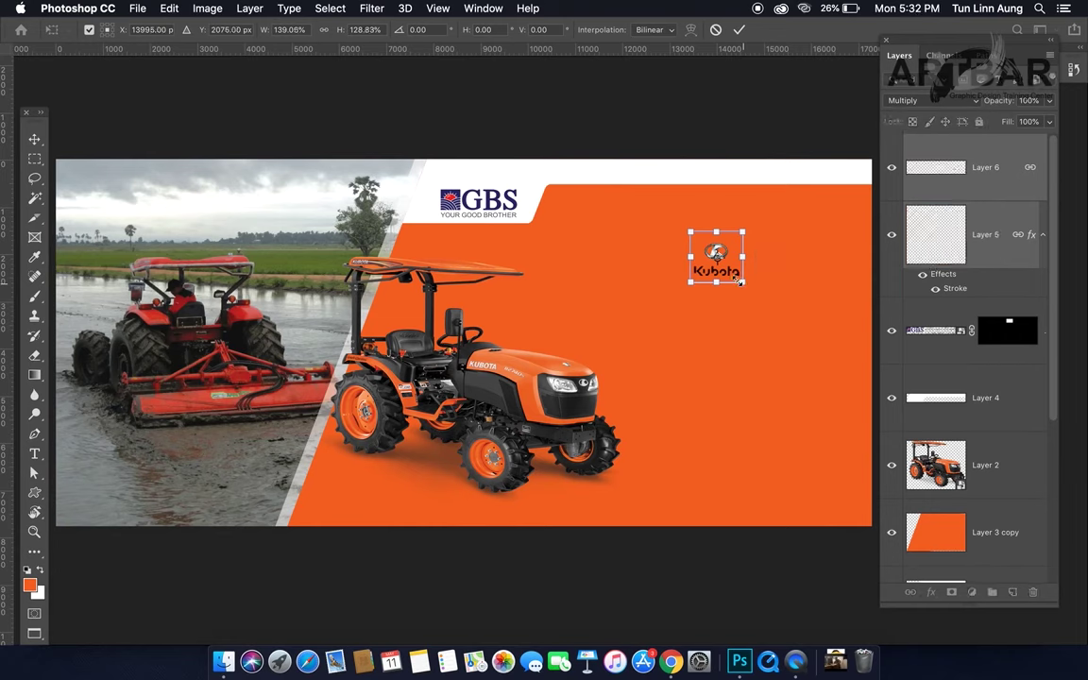
key("Return")
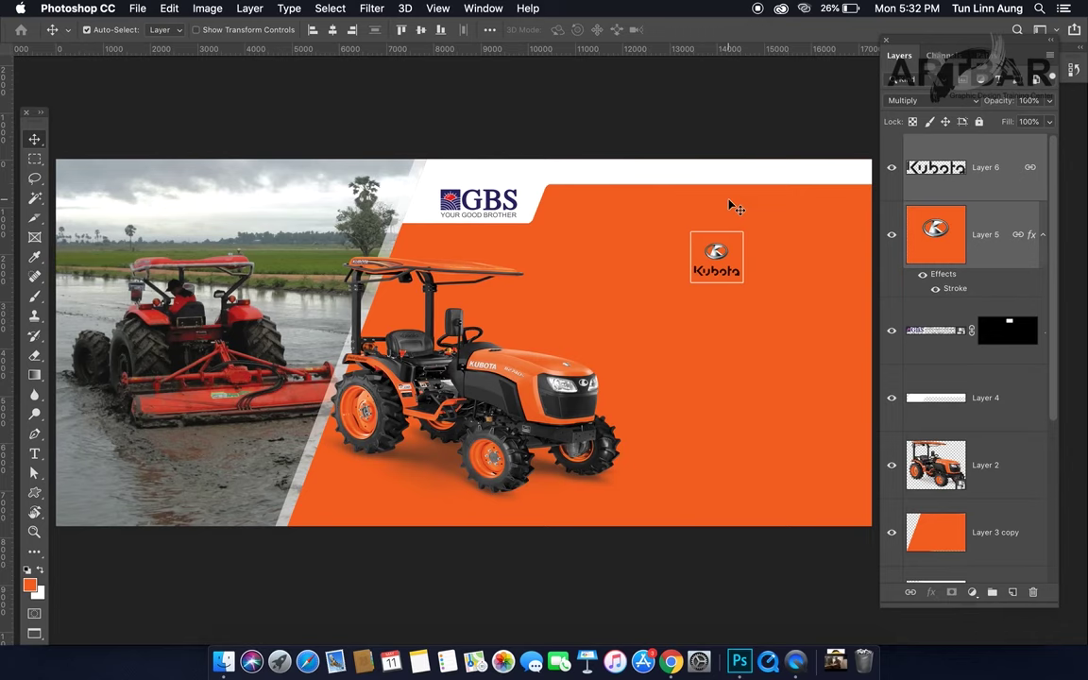
scroll(737, 208, "right", 2)
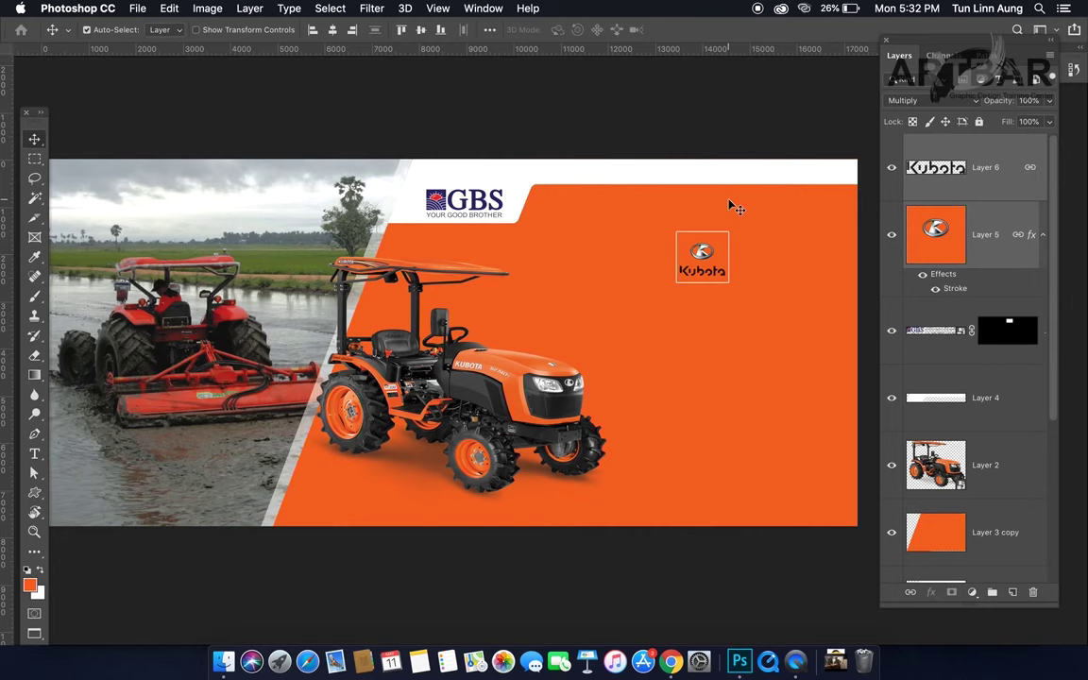
Step: Enlarge the tractor on the orange panel with Free Transform
left_click(479, 352)
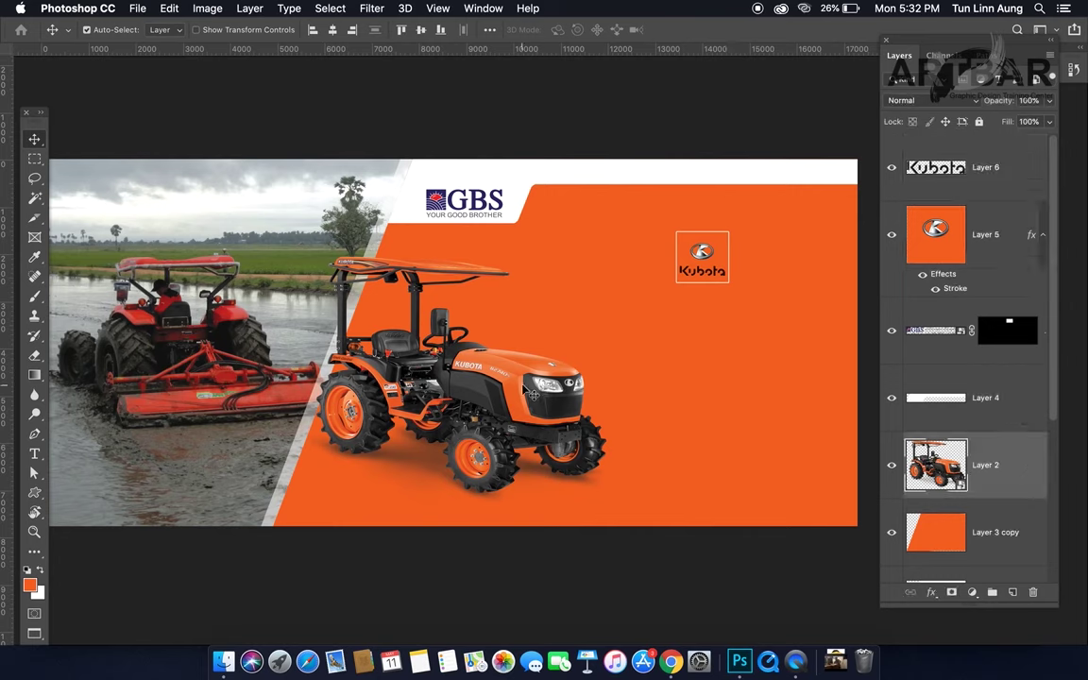
key("super+t")
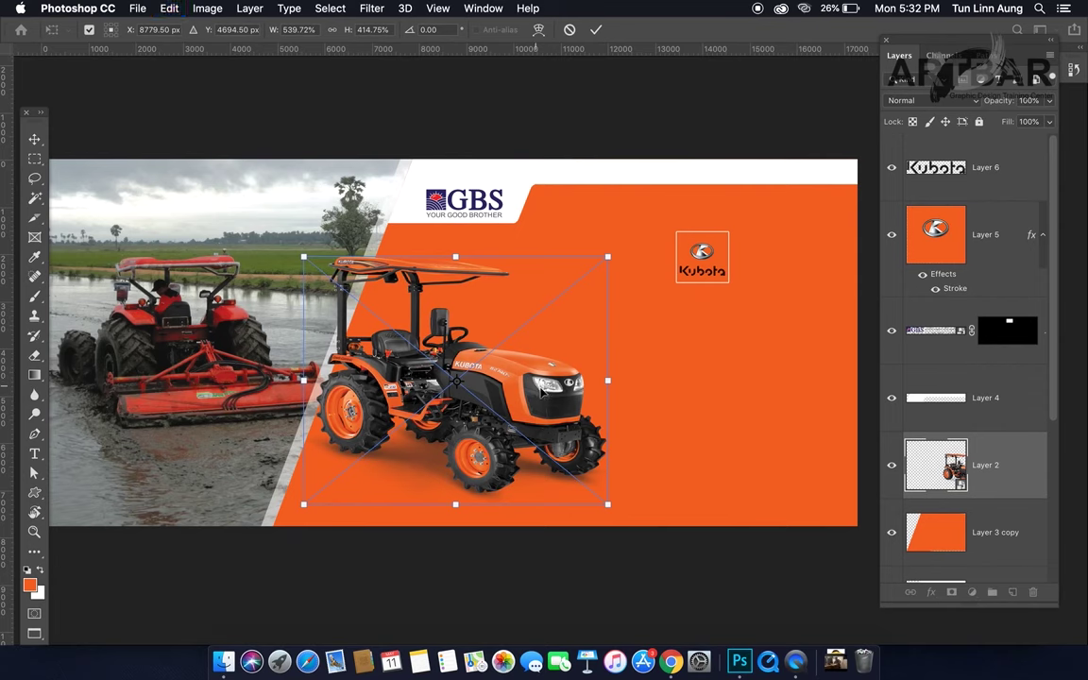
left_click_drag(609, 507, 622, 519)
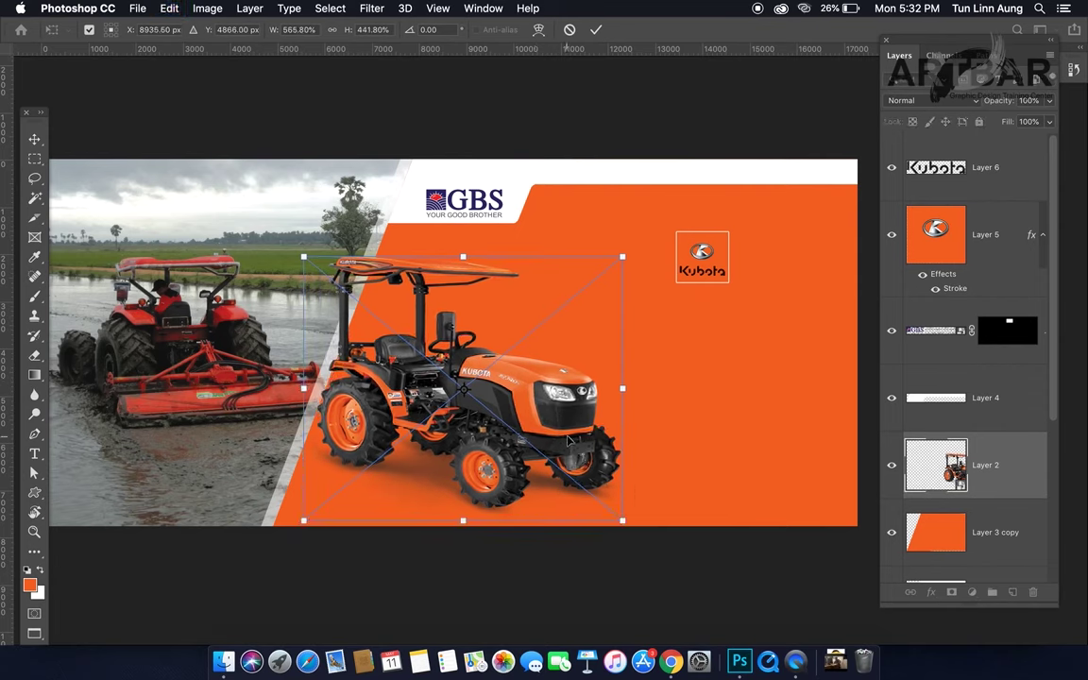
key("Return")
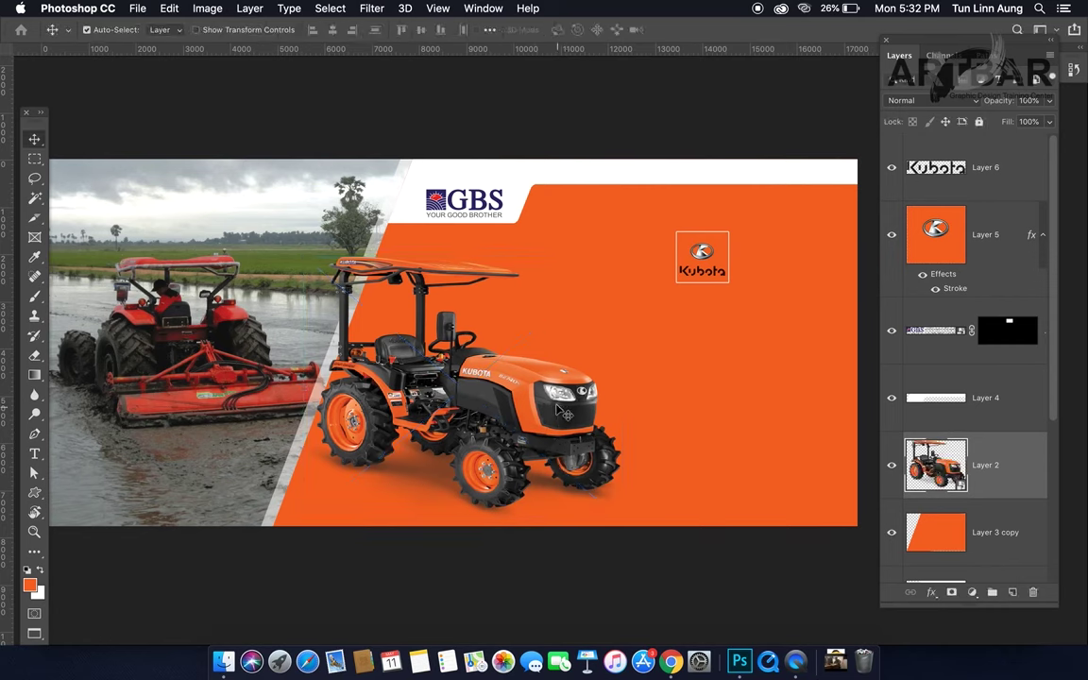
Step: Select the field photo (Layer 1) and nudge it into place on the canvas
left_click(223, 369)
left_click_drag(224, 369, 224, 367)
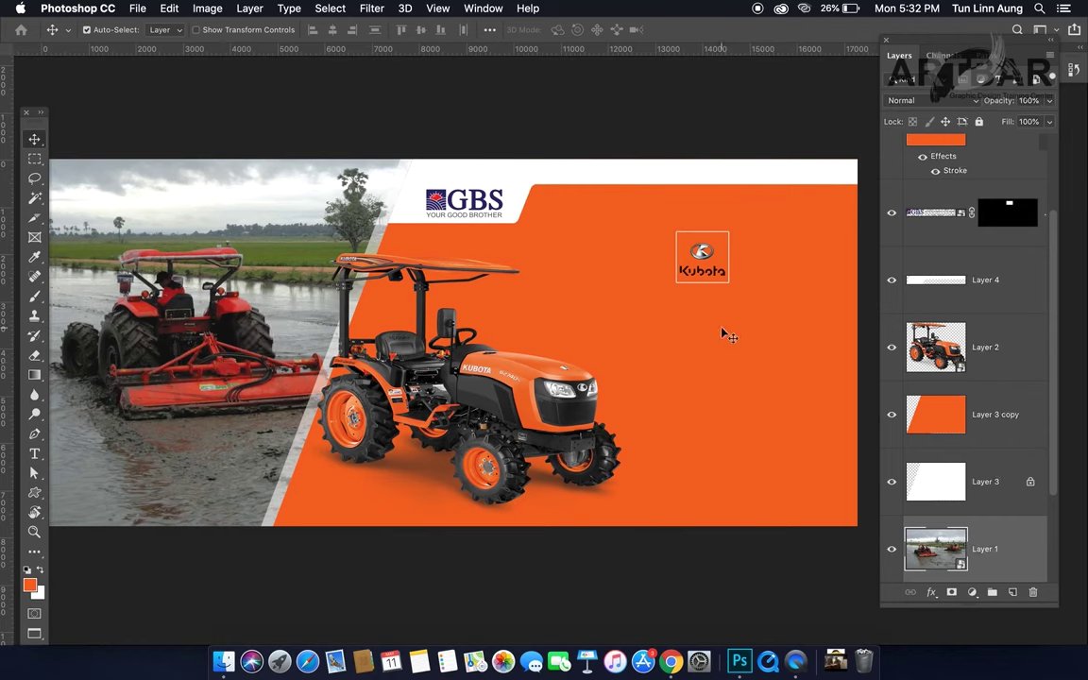
key("f")
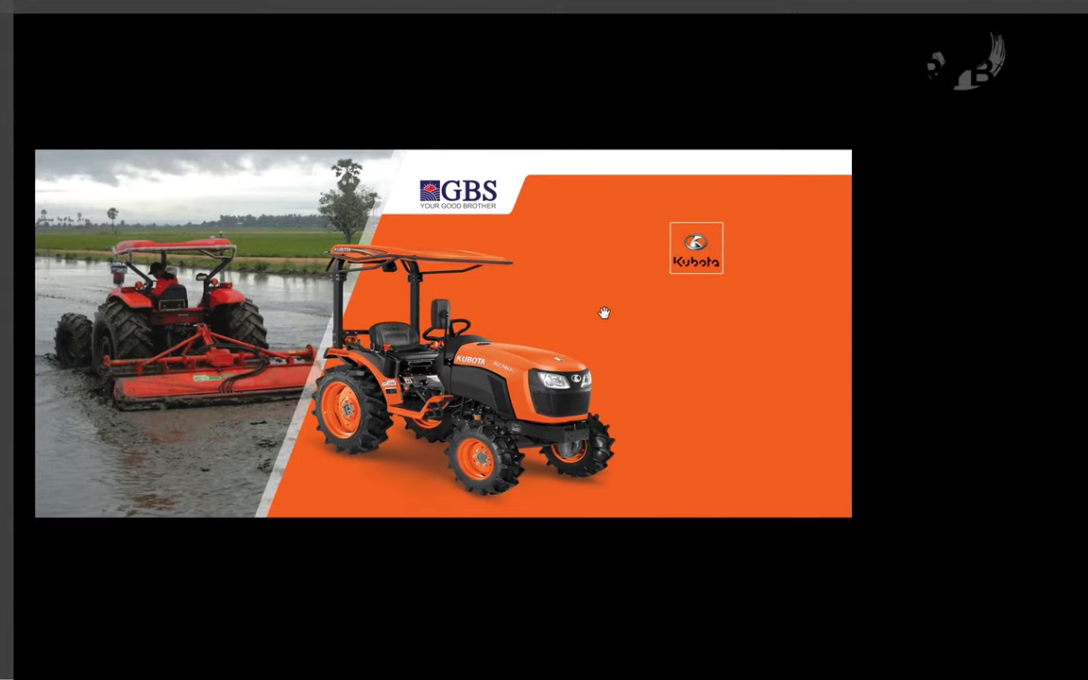
left_click_drag(605, 313, 609, 313)
key("ctrl+r")
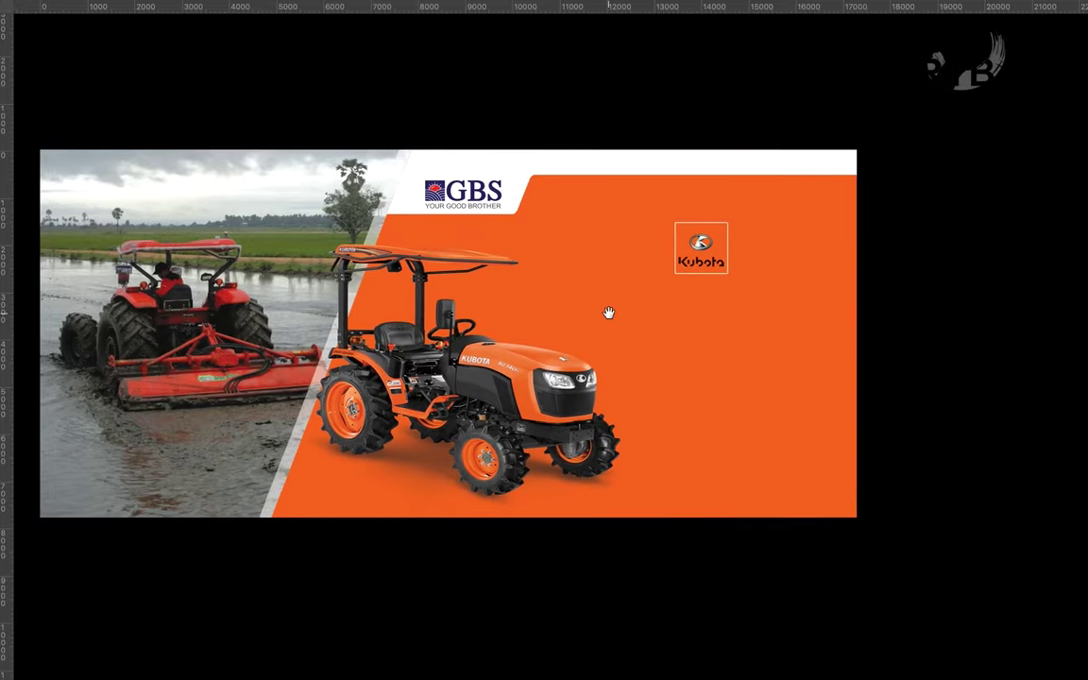
key("f")
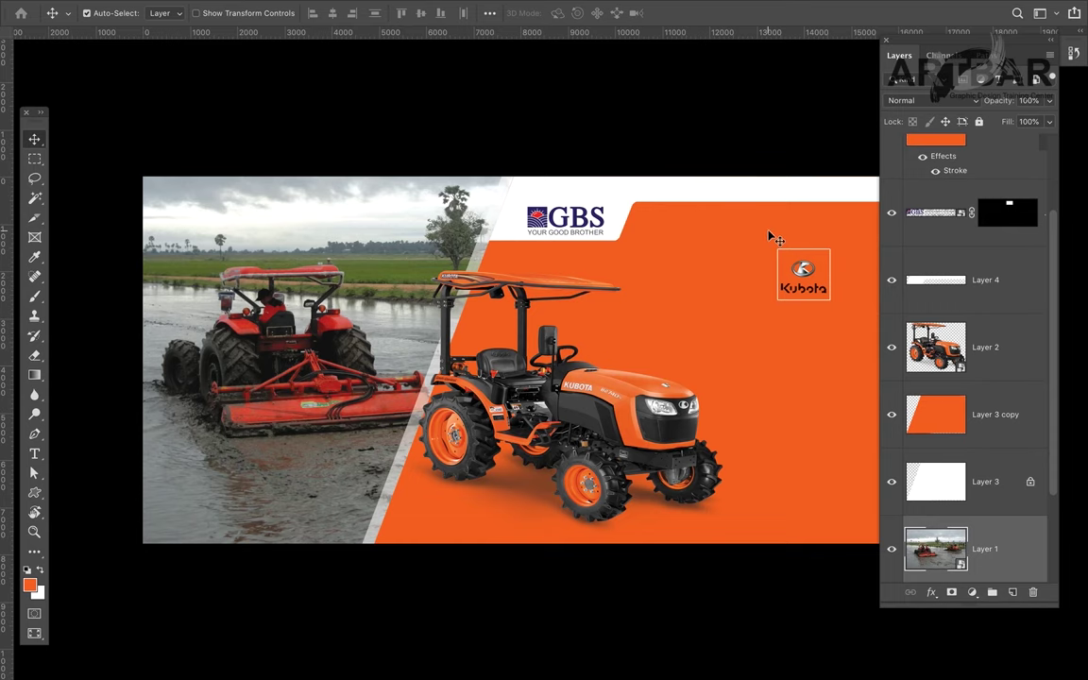
left_click_drag(753, 233, 635, 229)
key("ctrl+r")
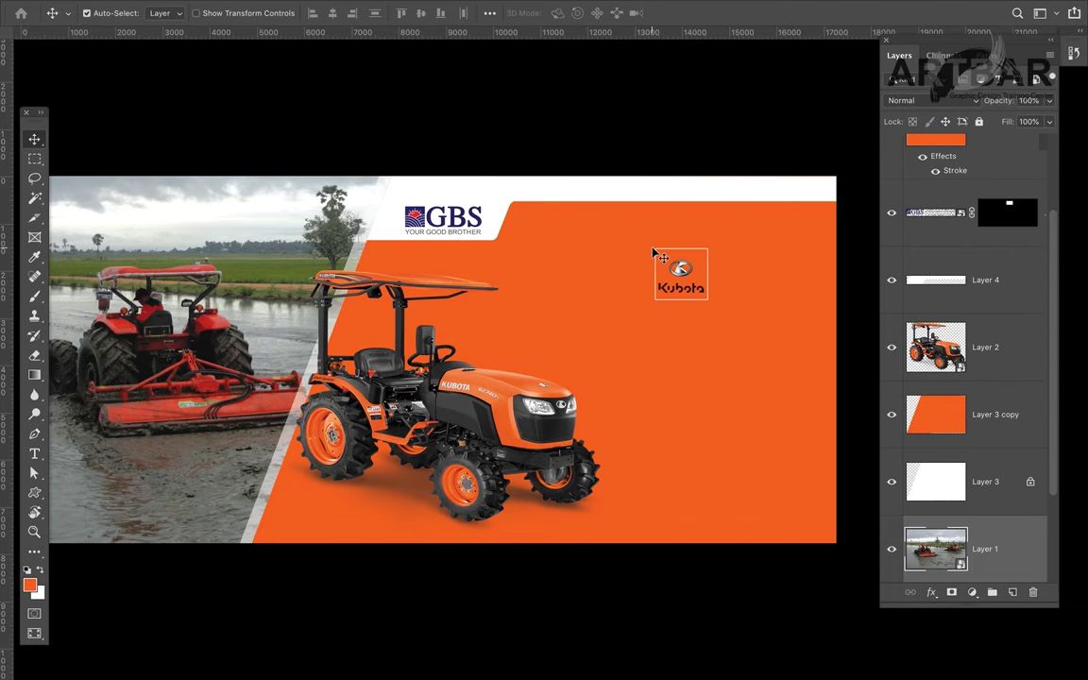
Step: Set the text colour to white and start a text layer below the Kubota logo
key("t")
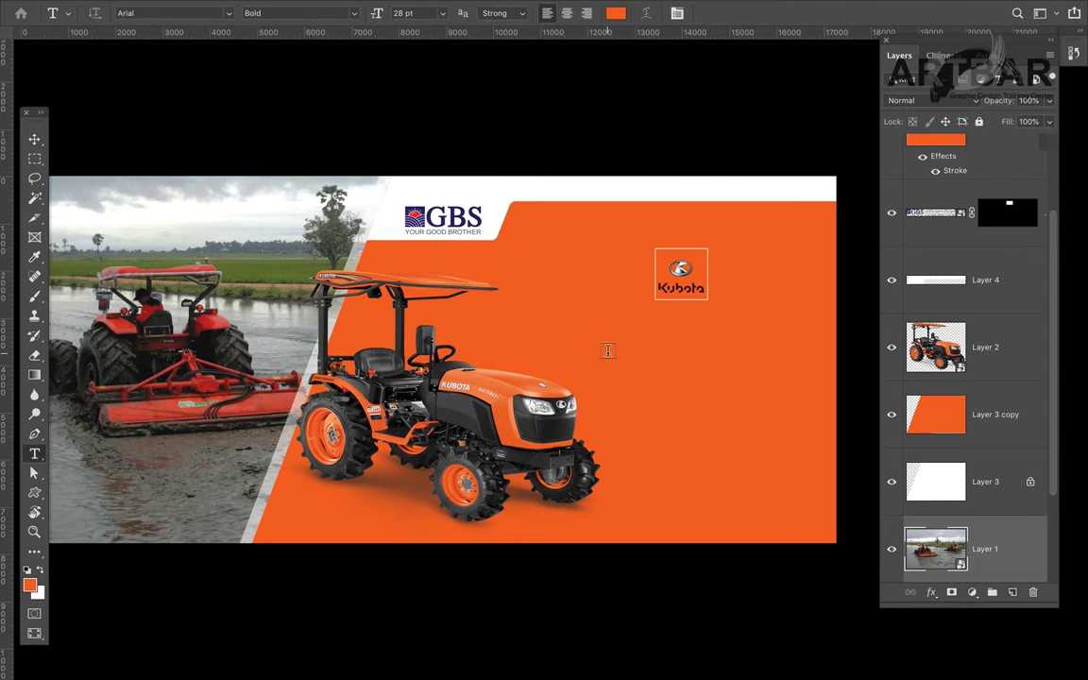
left_click(615, 13)
mouse_move(588, 359)
left_mouse_down()
mouse_move(517, 370)
mouse_move(475, 337)
left_mouse_up()
left_click(836, 350)
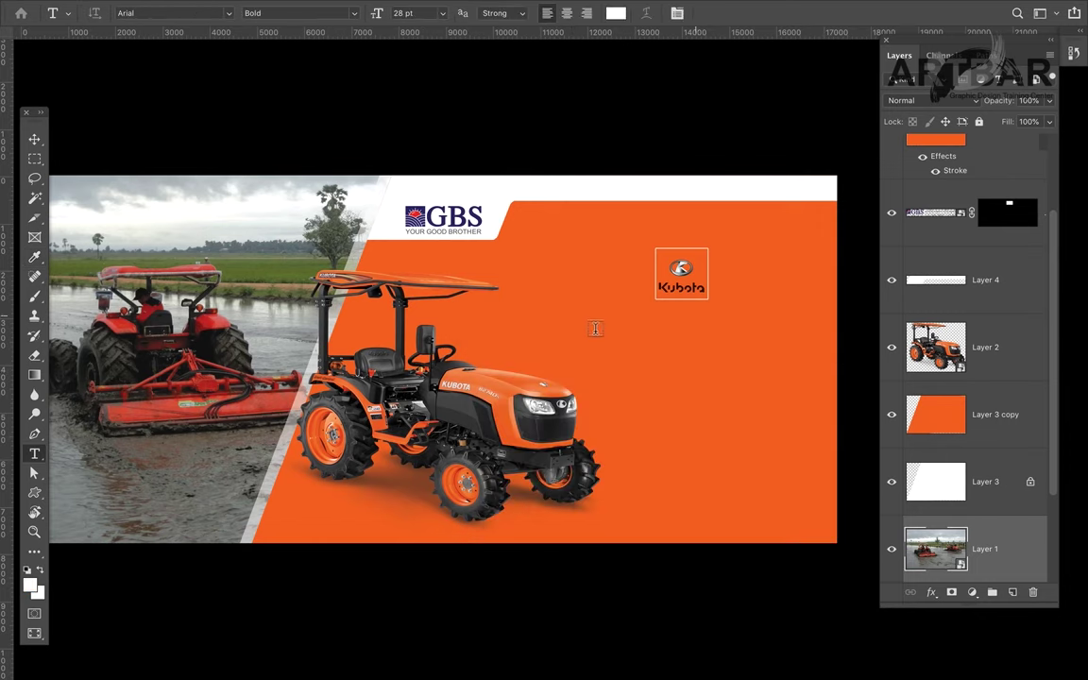
left_click(580, 331)
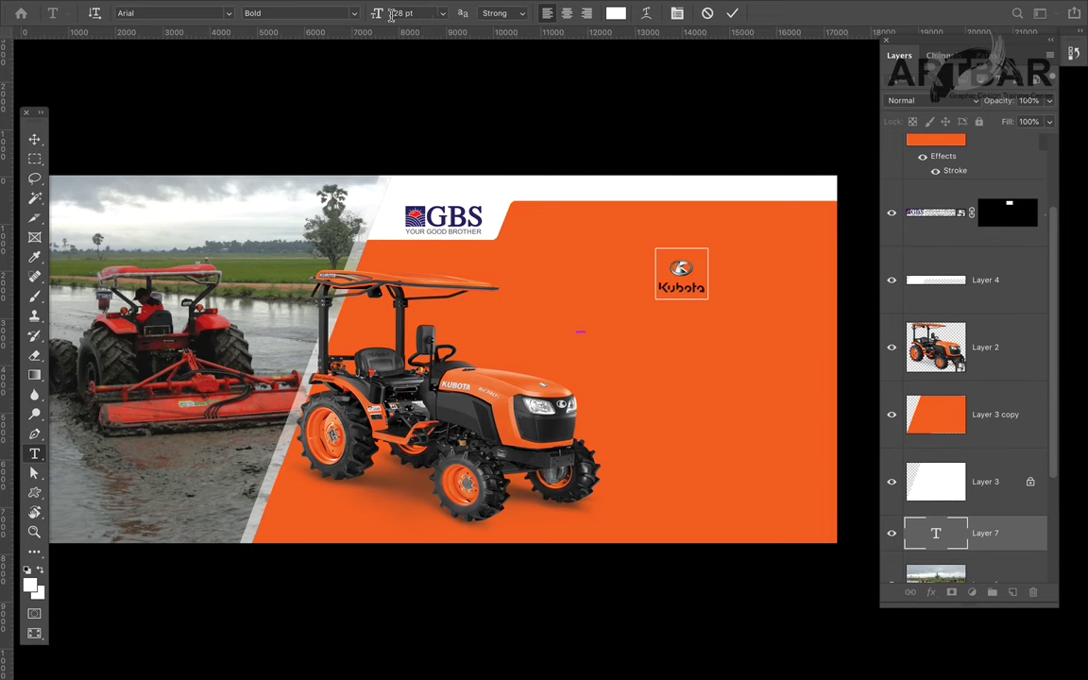
Step: Set the font to W11Art House Win at about 209 pt and commit the placeholder
left_click(188, 15)
type("w")
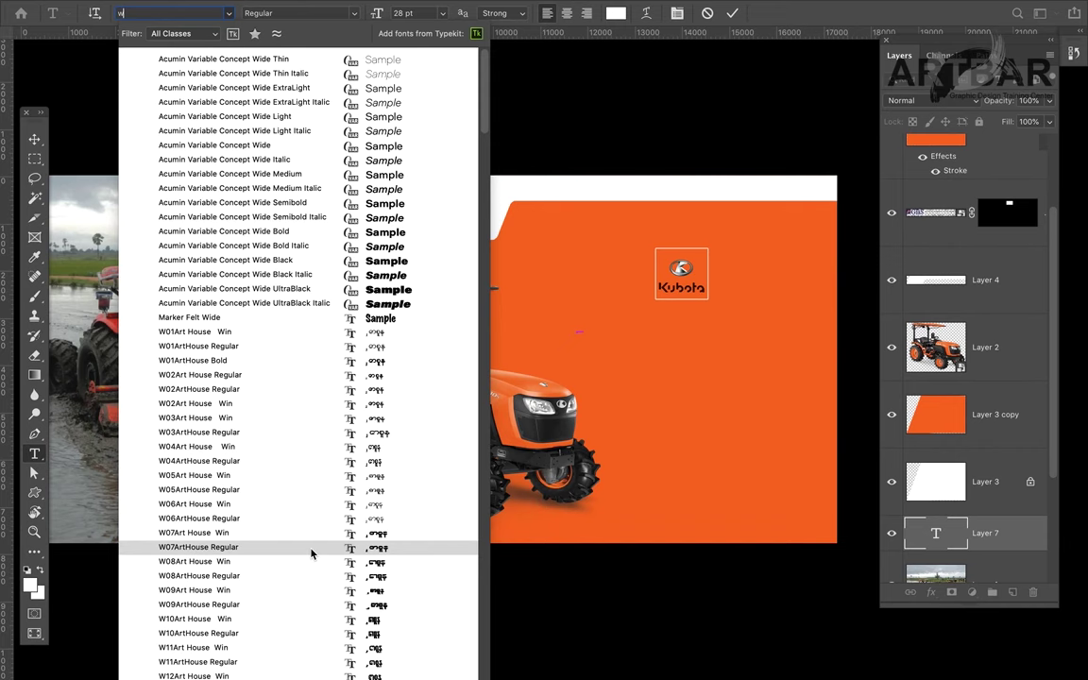
left_click(310, 648)
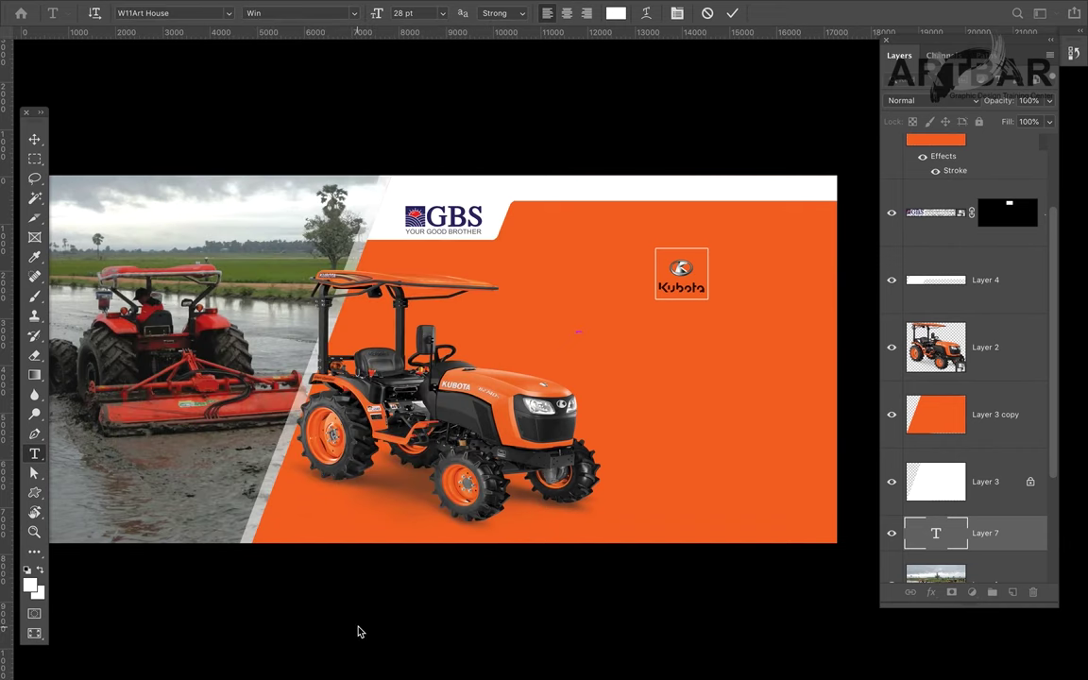
left_click(443, 15)
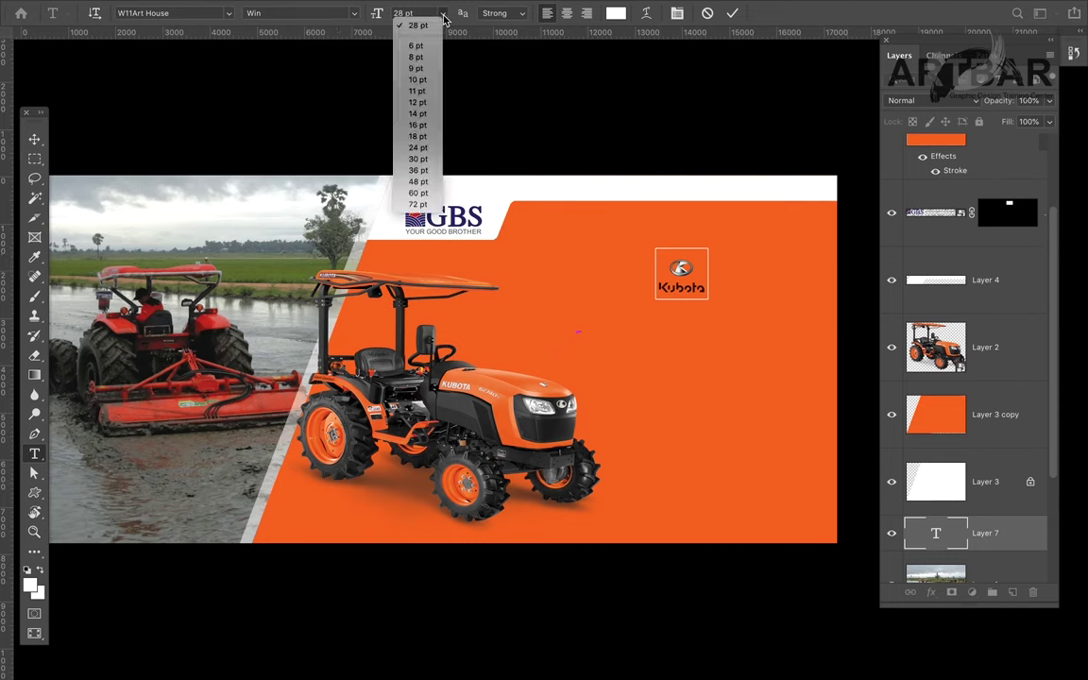
left_click(416, 204)
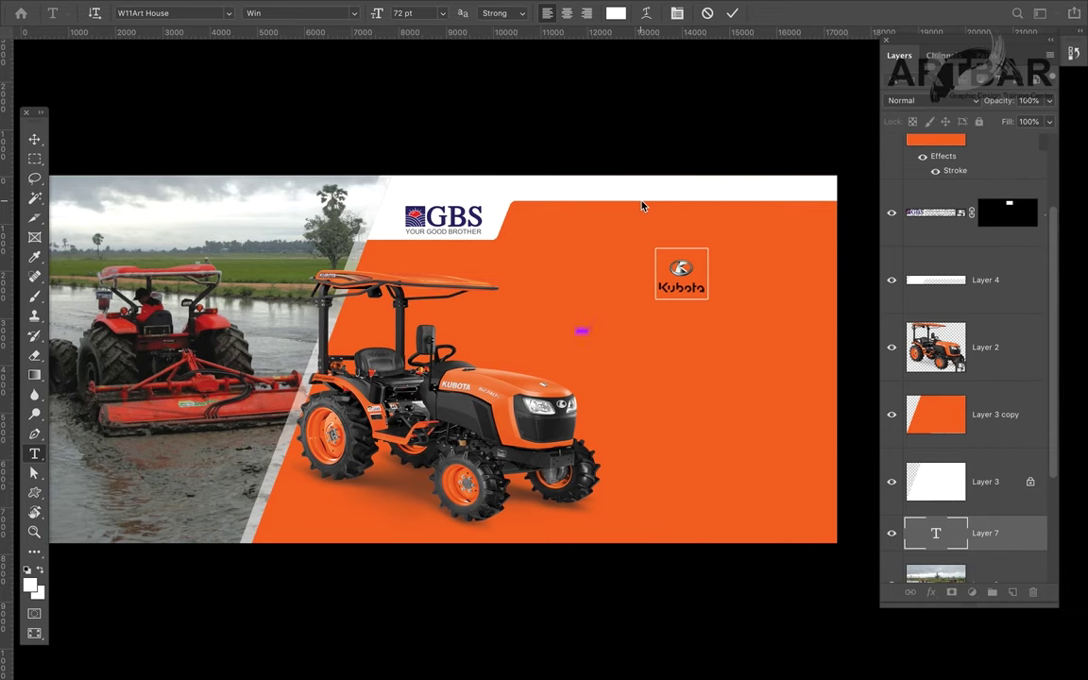
key("shift+Up")
key("super+shift+period")
key("super+shift+period")
key("super+shift+period")
key("super+shift+period")
key("super+shift+period")
key("super+shift+period")
key("super+shift+period")
left_click_drag(378, 15, 656, 32)
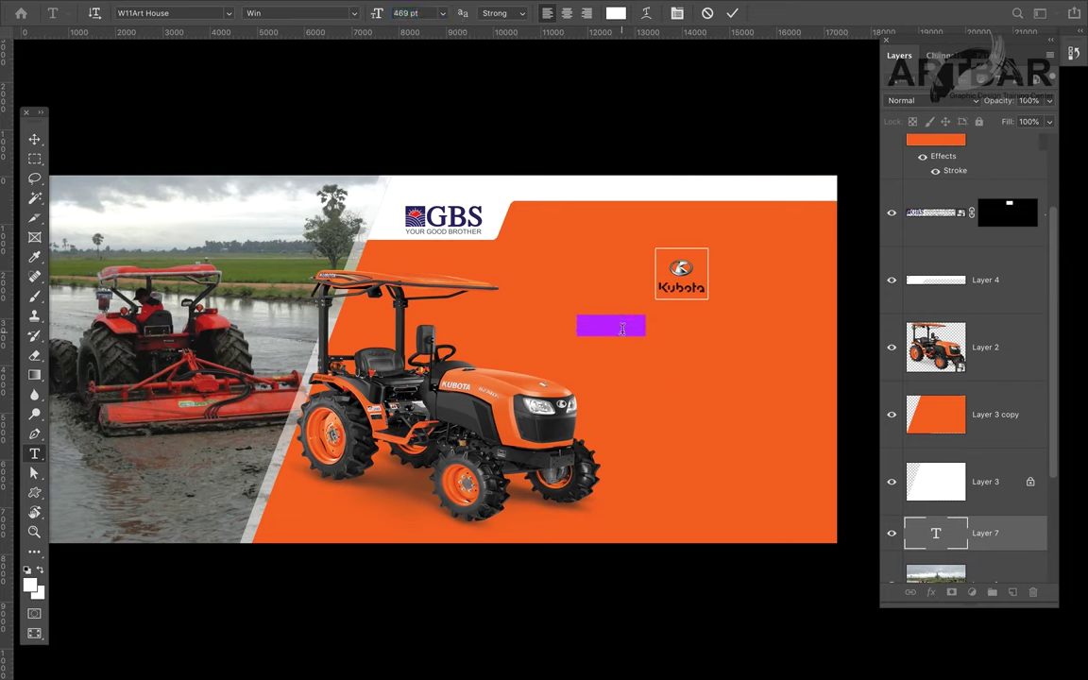
left_click(622, 327)
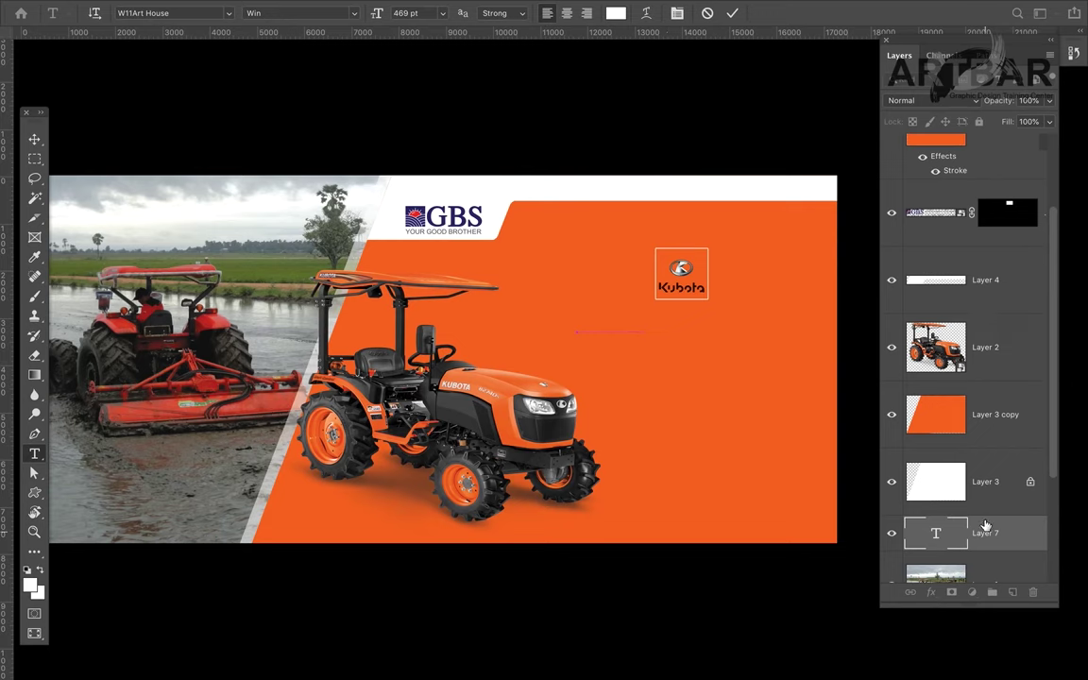
key("Escape")
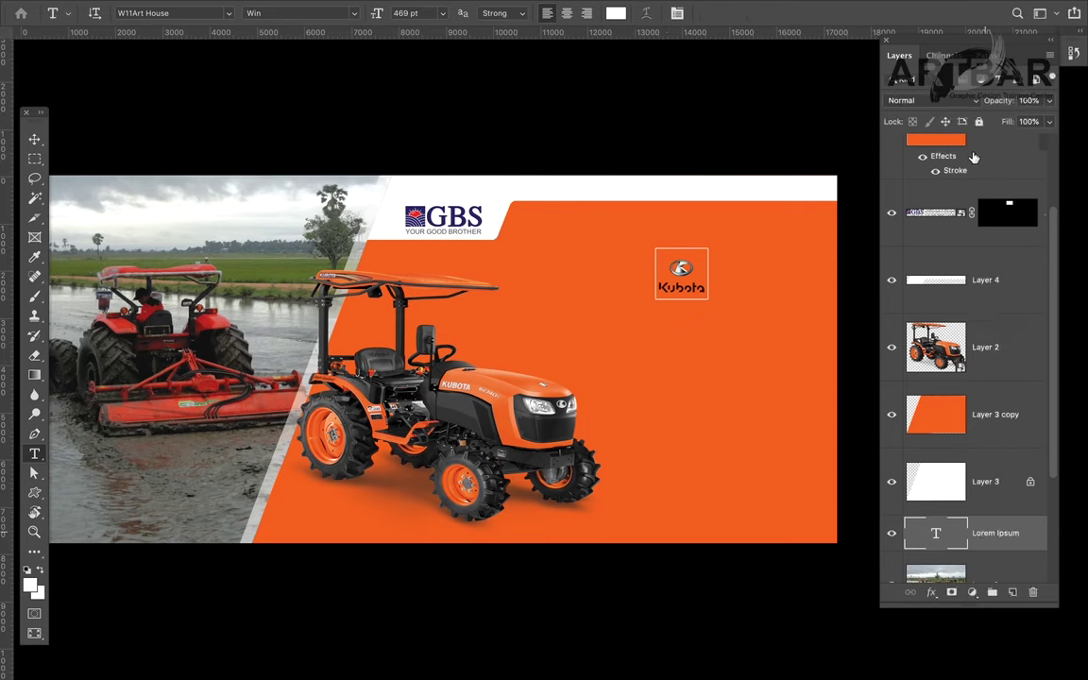
Step: Bring the text layer to the front, replace it with the Burmese headline, and shift it right
key("ctrl+shift+bracketright")
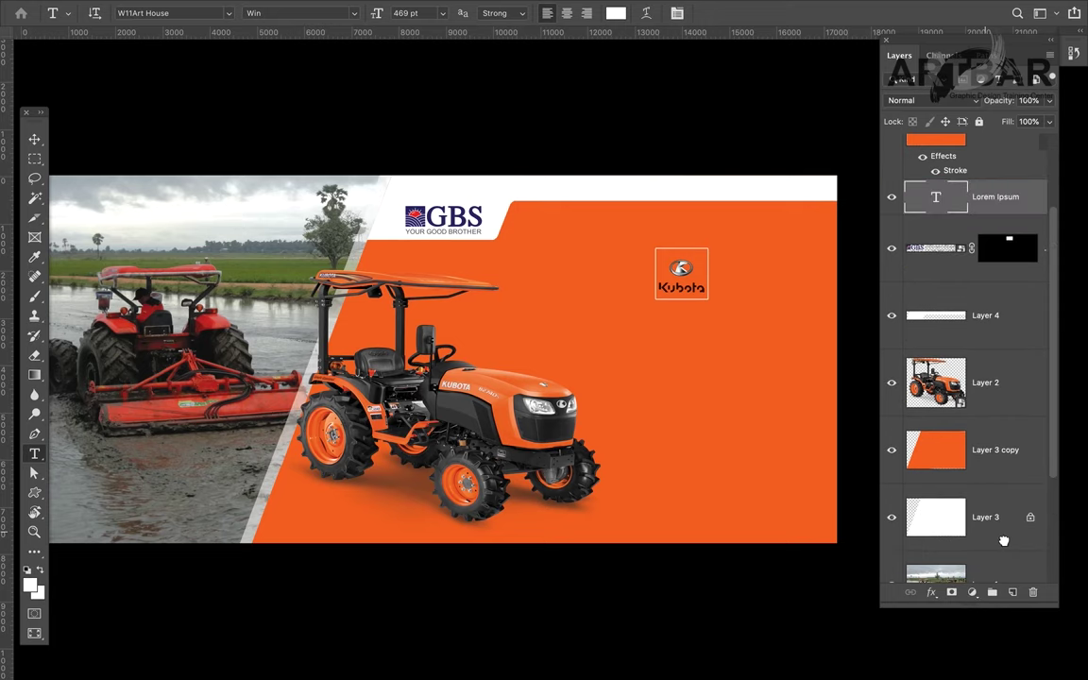
left_click(624, 324)
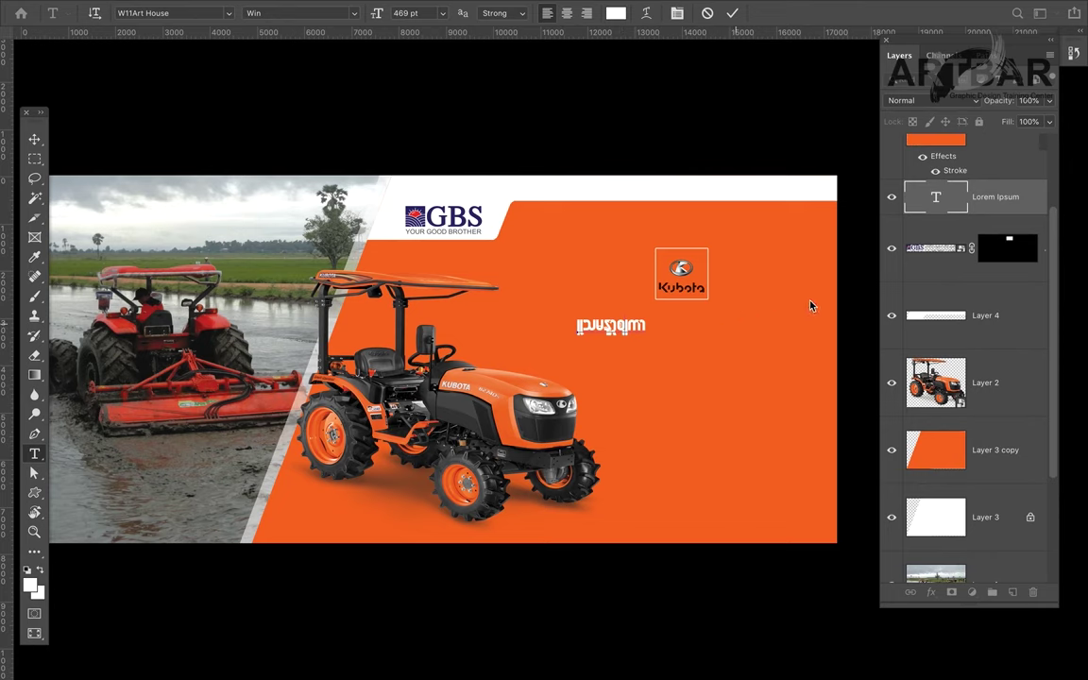
key("ctrl+a")
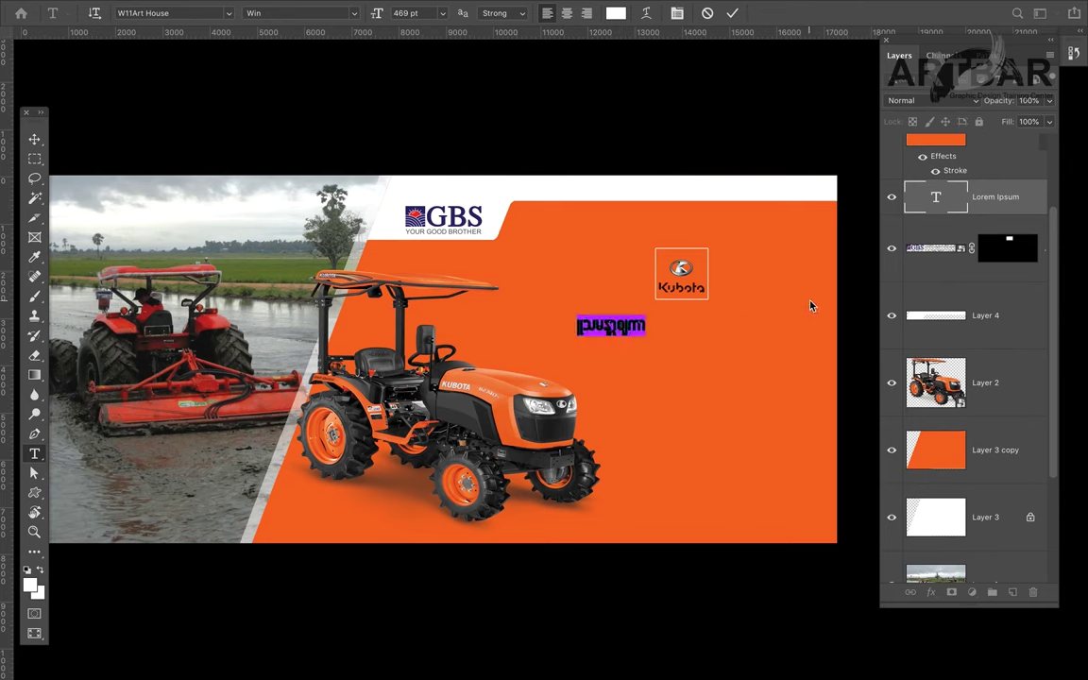
type("m")
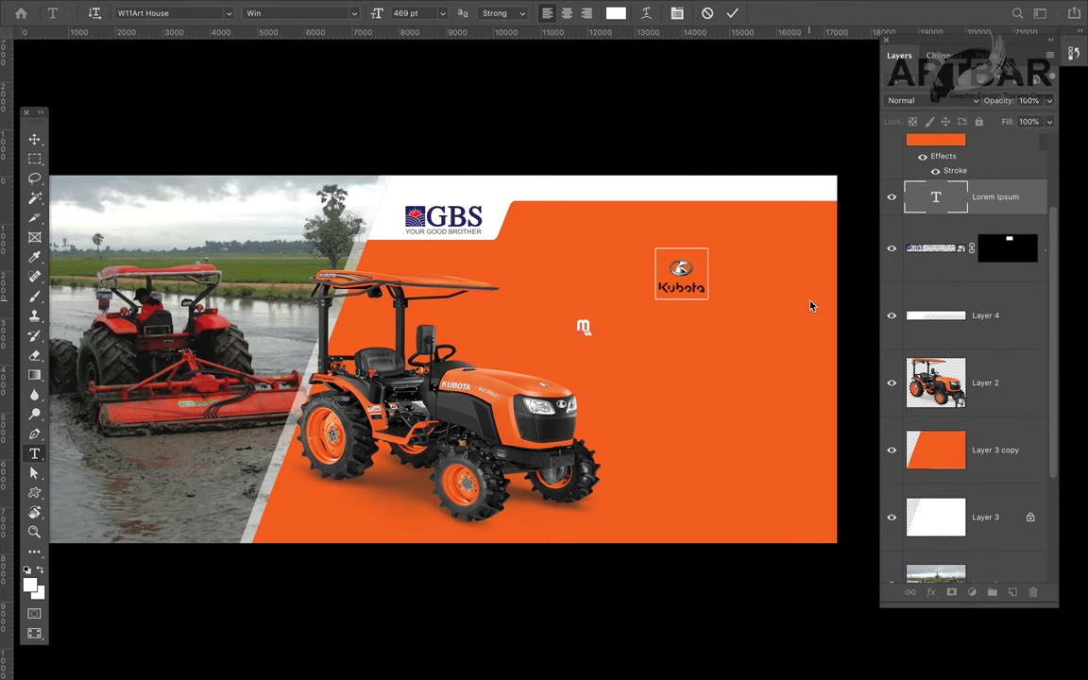
type("sdkနာ")
key("BackSpace")
key("BackSpace")
type("တာအသင်")
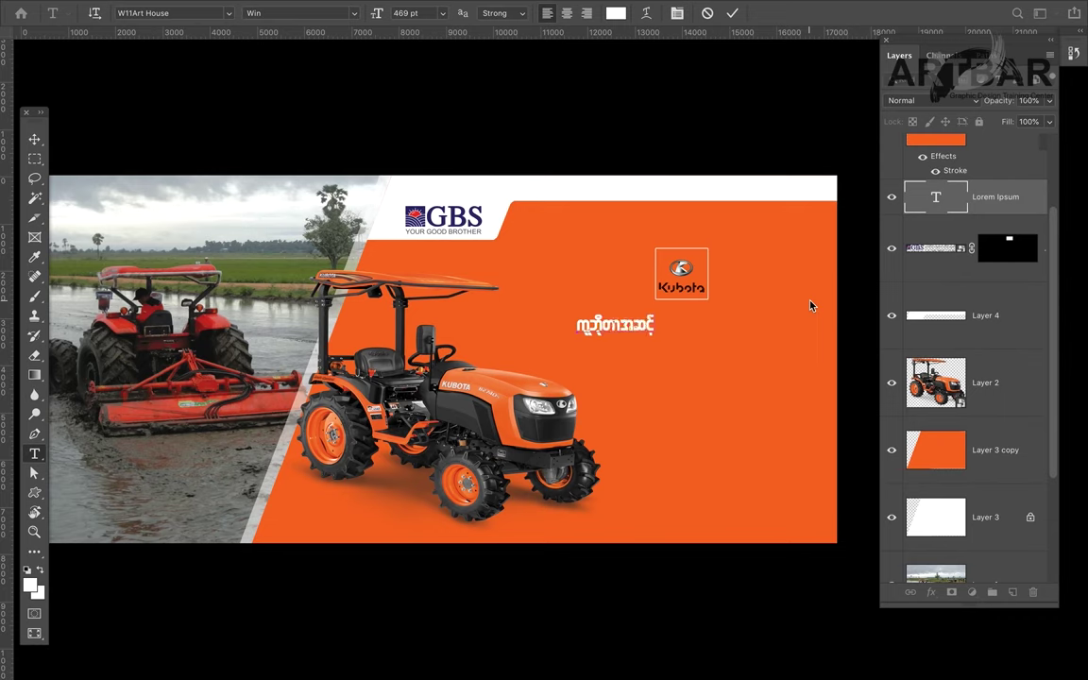
type("မြင်")
type("်")
type("လယ်")
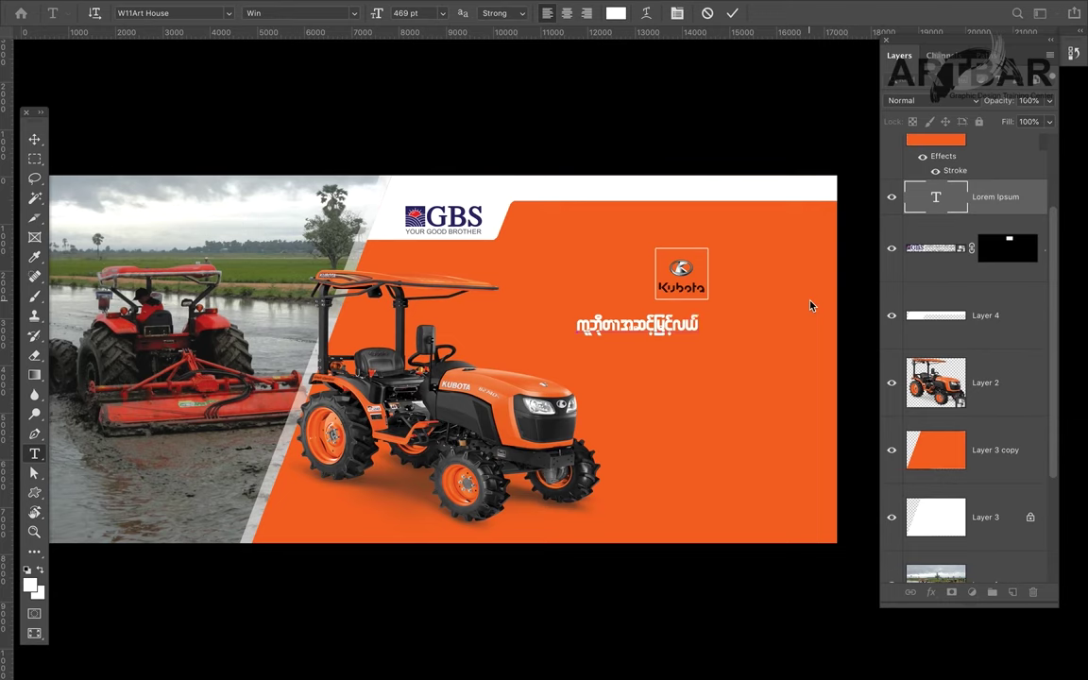
type("ထွန်စက်")
key("ctrl+a")
key("ctrl+Return")
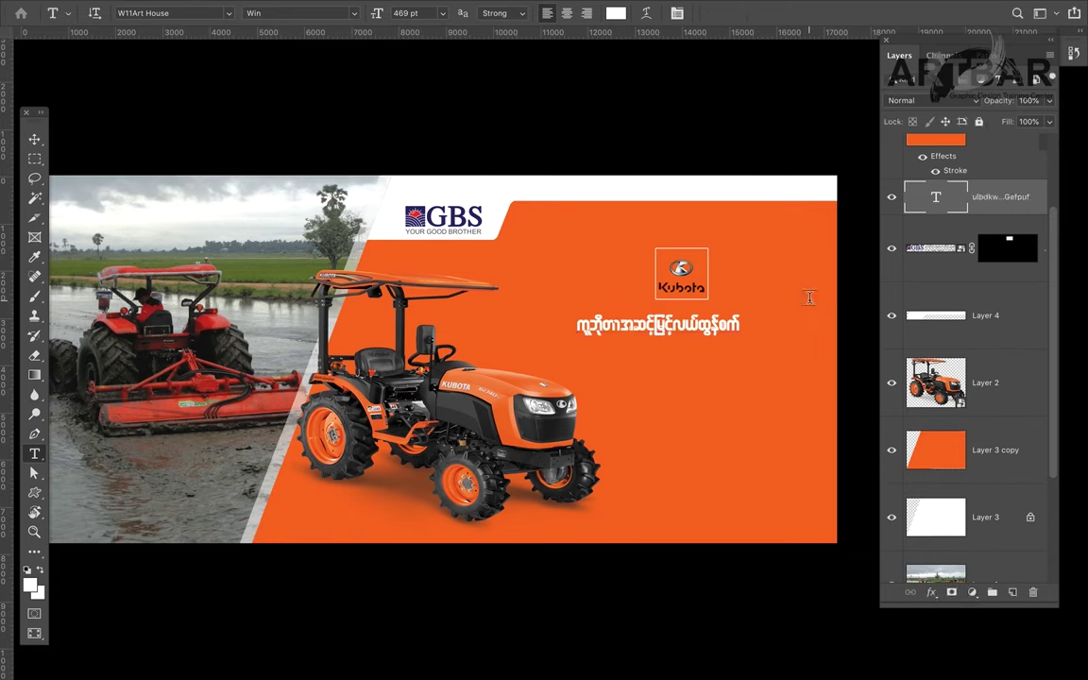
key("v")
left_click_drag(727, 323, 803, 332)
Step: Scale the Burmese headline wider around its centre, then zoom in to check it
key("ctrl+t")
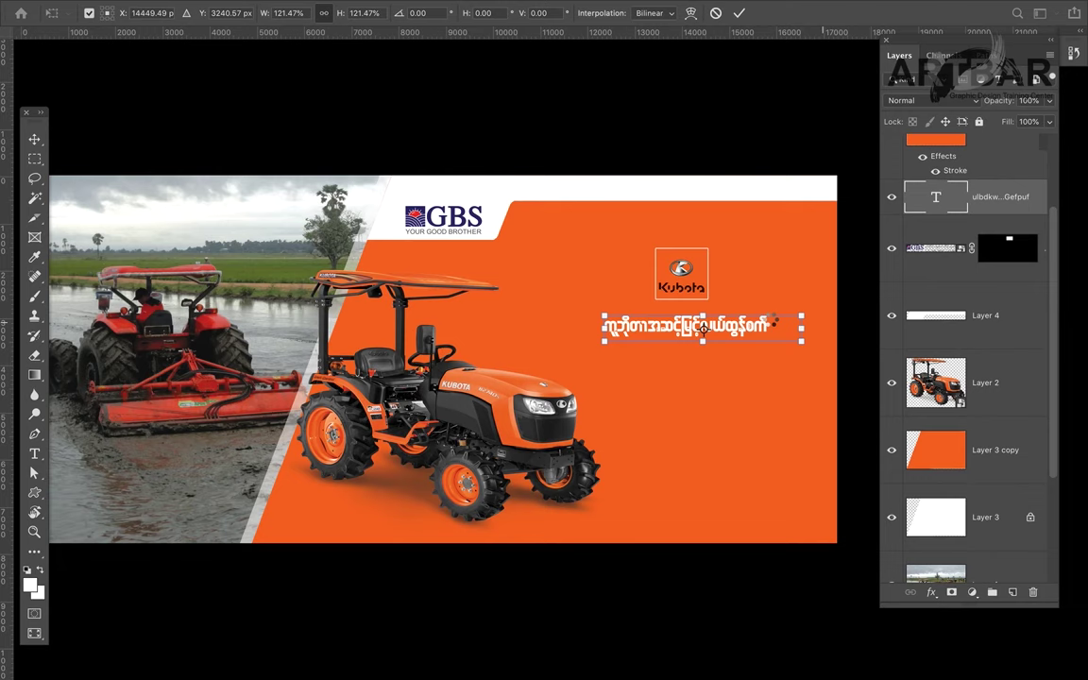
key("Return")
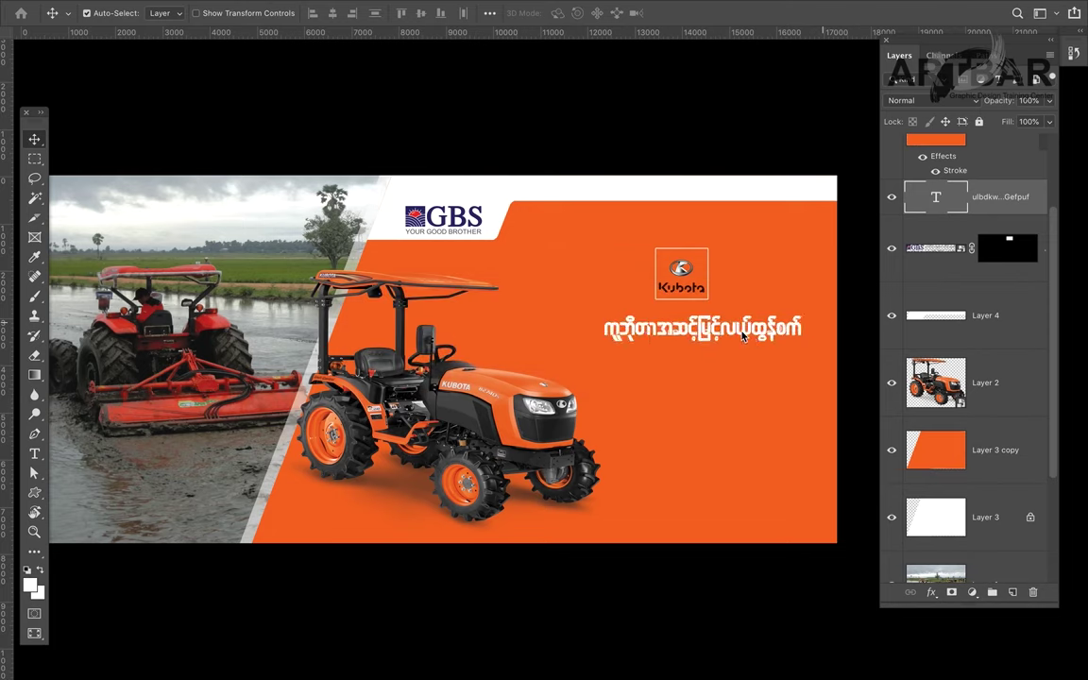
left_click_drag(756, 320, 726, 323)
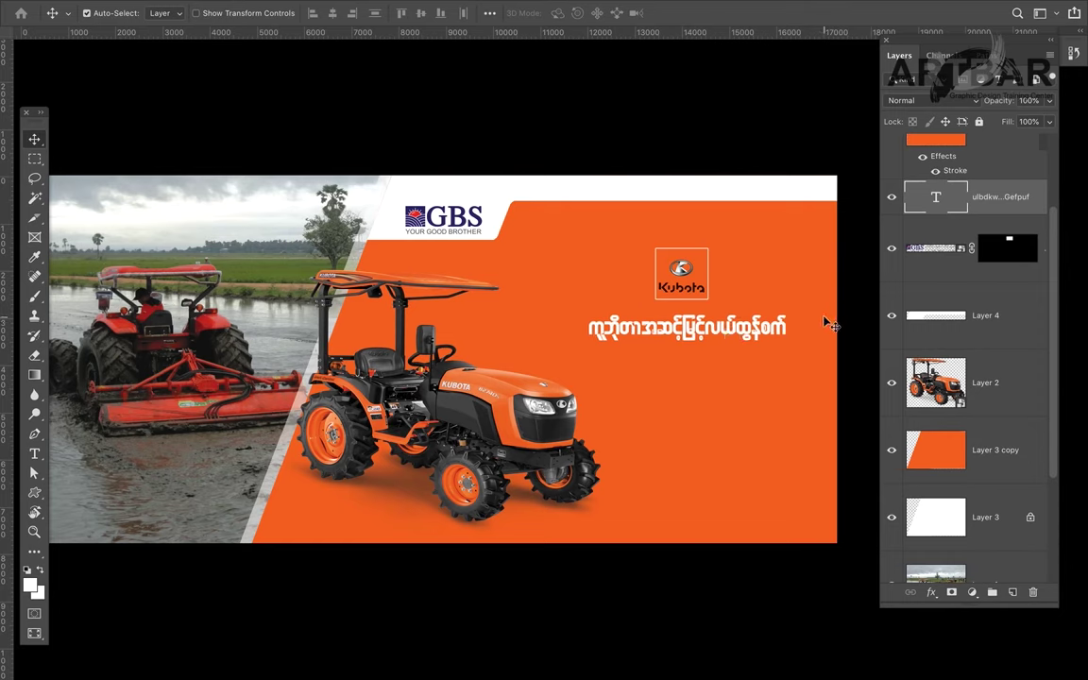
key("super+space")
left_click(680, 330, "super")
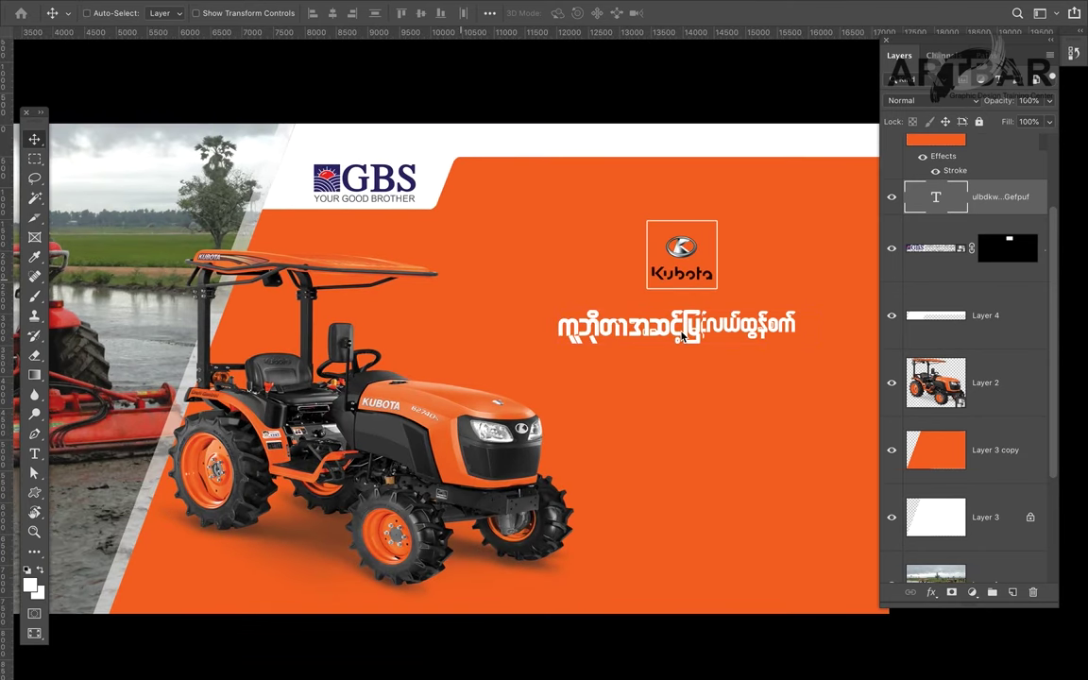
left_click(680, 330, "super")
left_click(681, 329, "super")
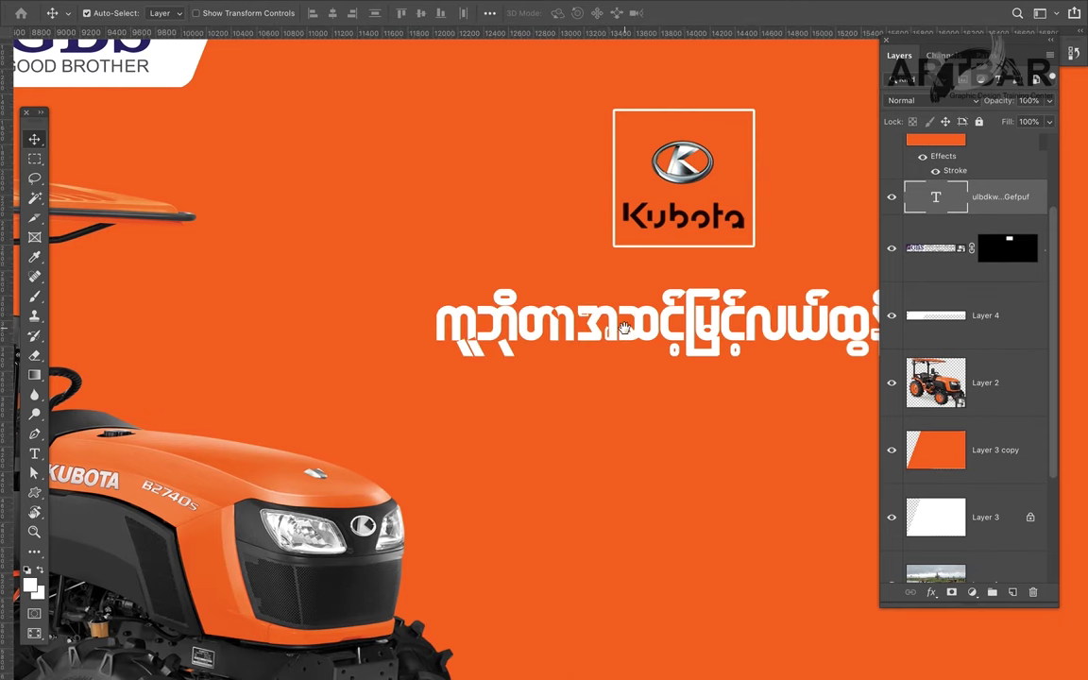
scroll(463, 314, "right", 5)
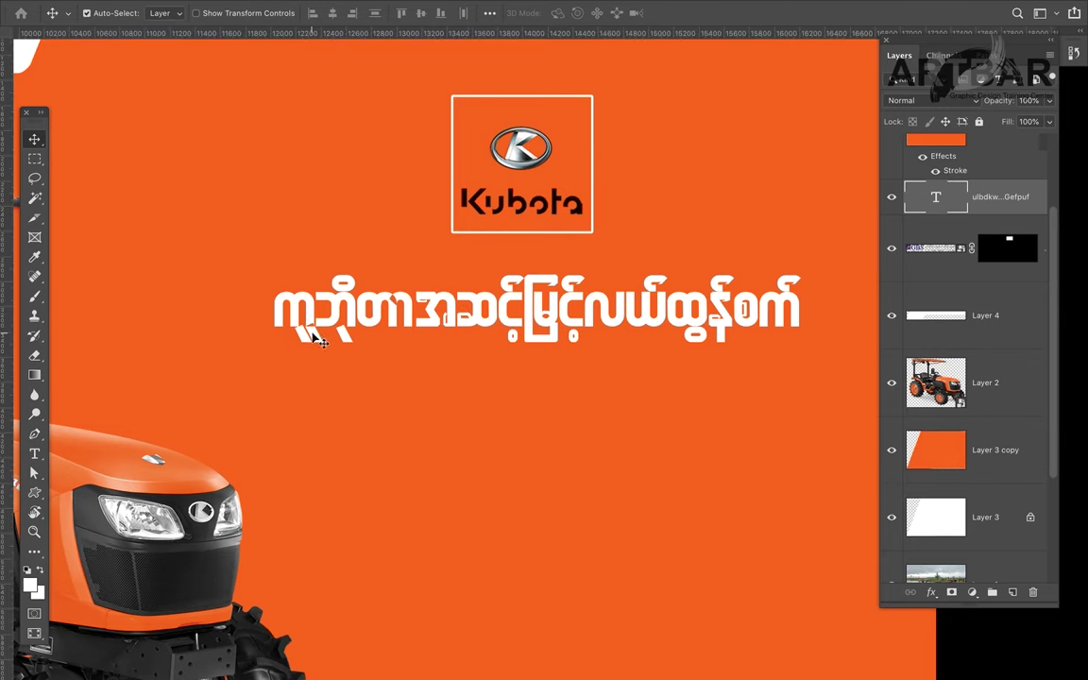
Step: Add a missing Burmese diacritic to the headline and commit the edit
key("t")
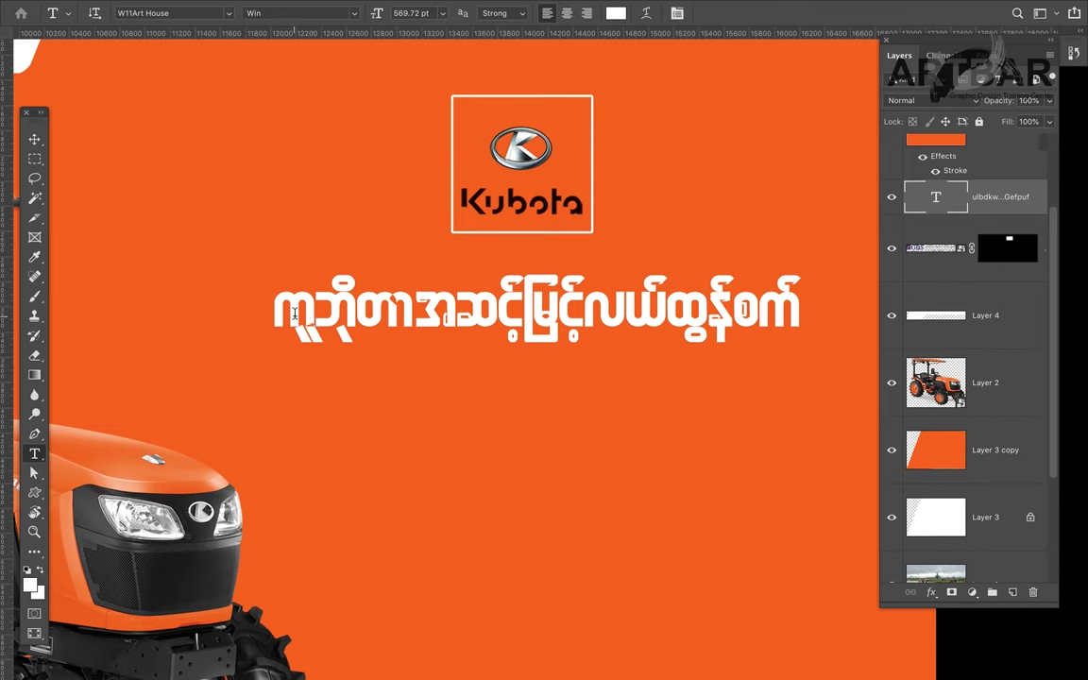
left_click(322, 308)
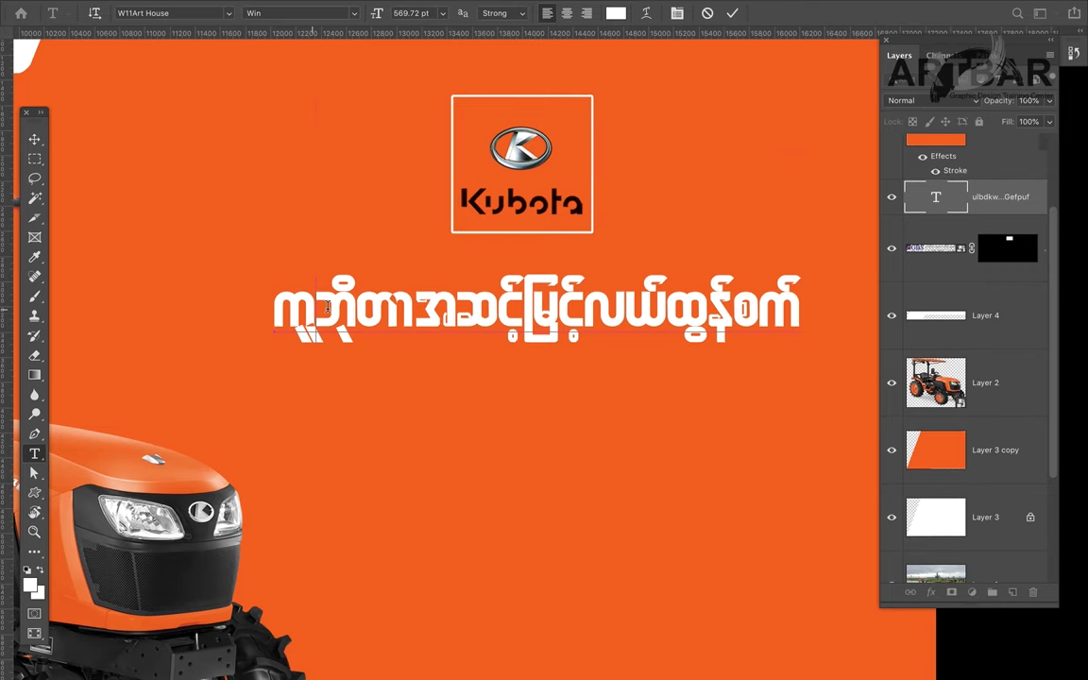
type("့")
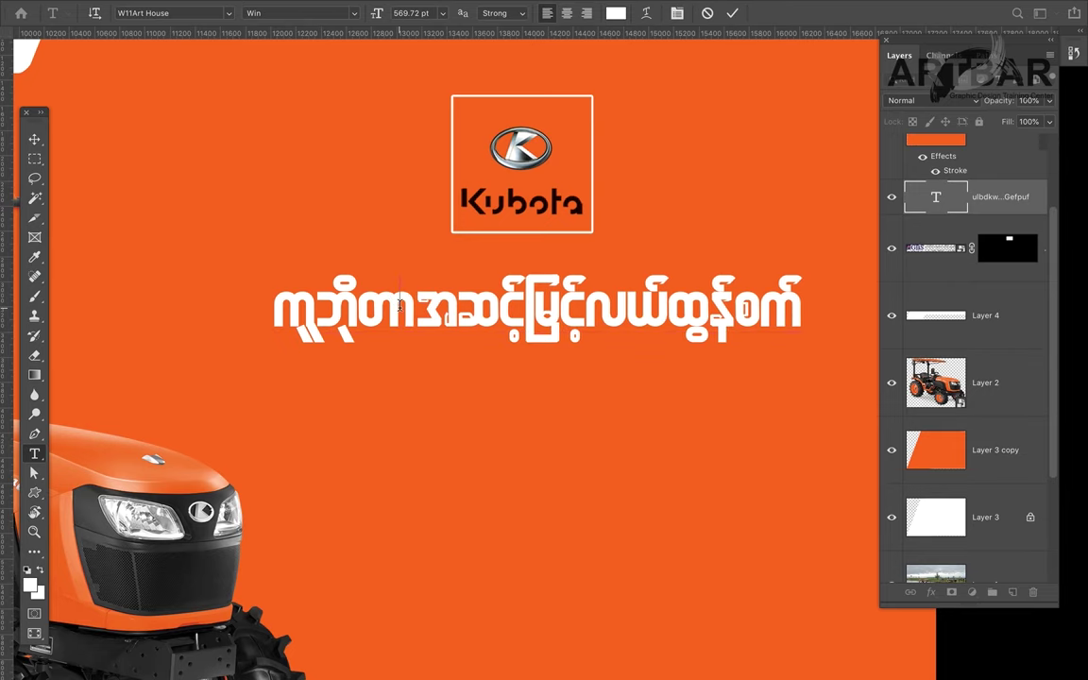
key("super")
key("Escape")
Step: Zoom out and move the Burmese headline slightly lower beneath the Kubota logo
key("v")
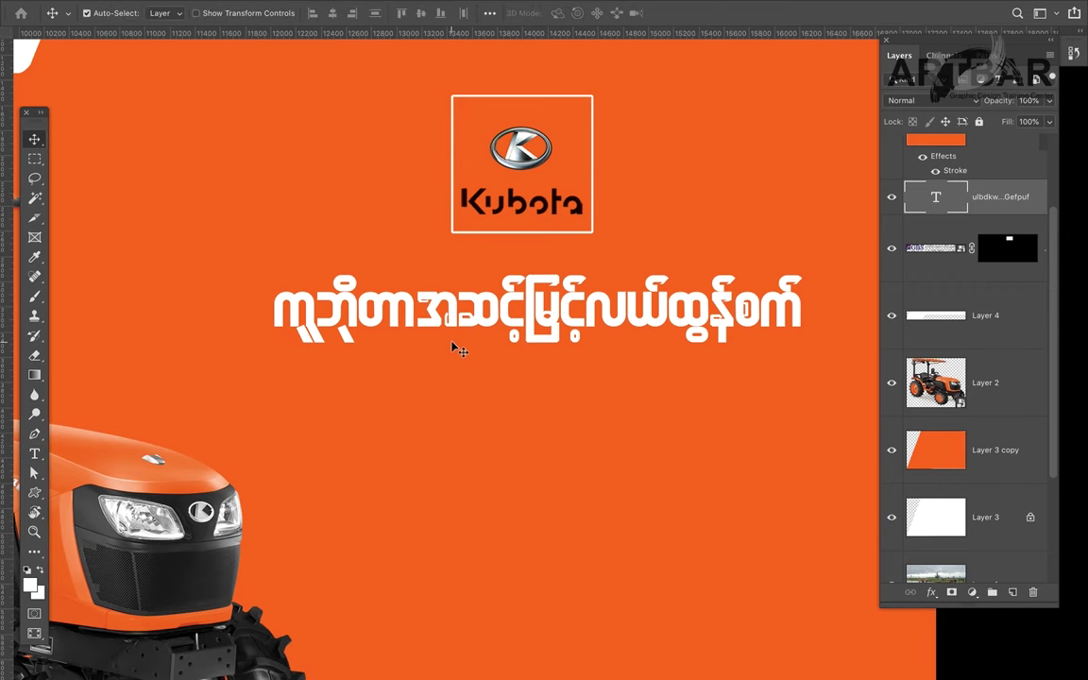
key("ctrl+minus")
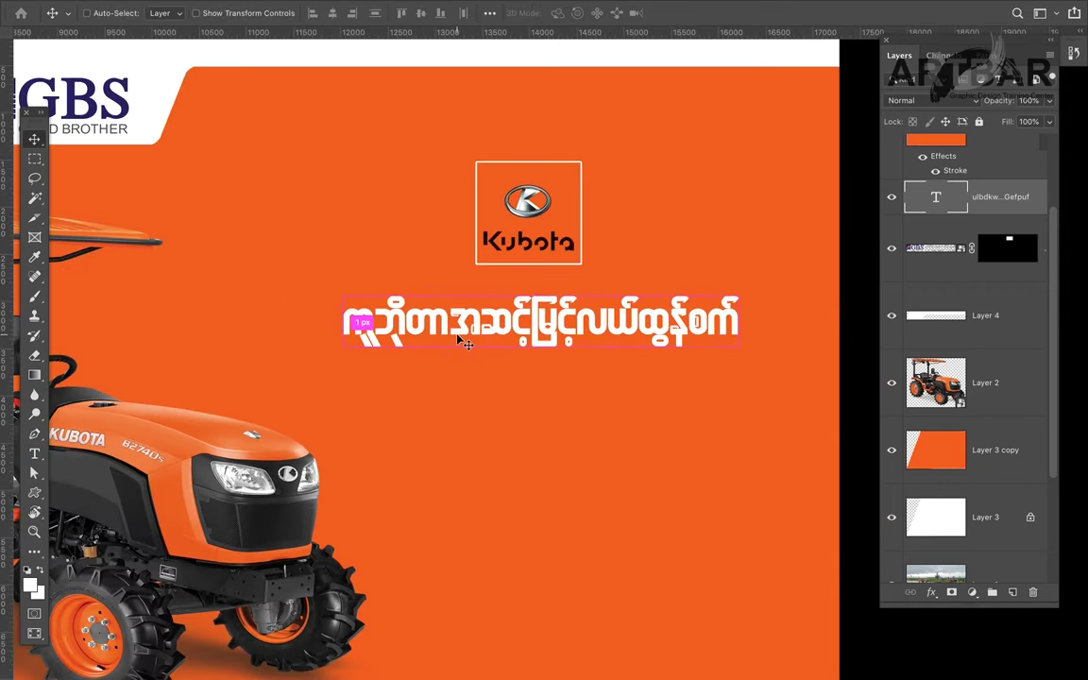
key("ctrl+minus")
key("ctrl+minus")
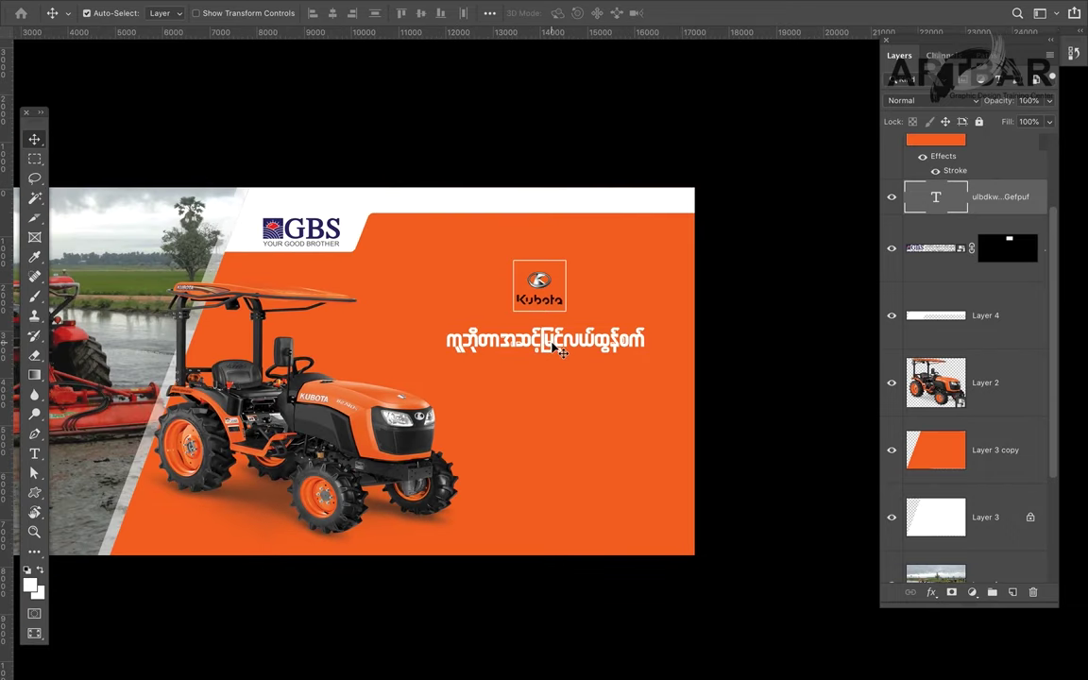
left_click_drag(546, 347, 545, 363)
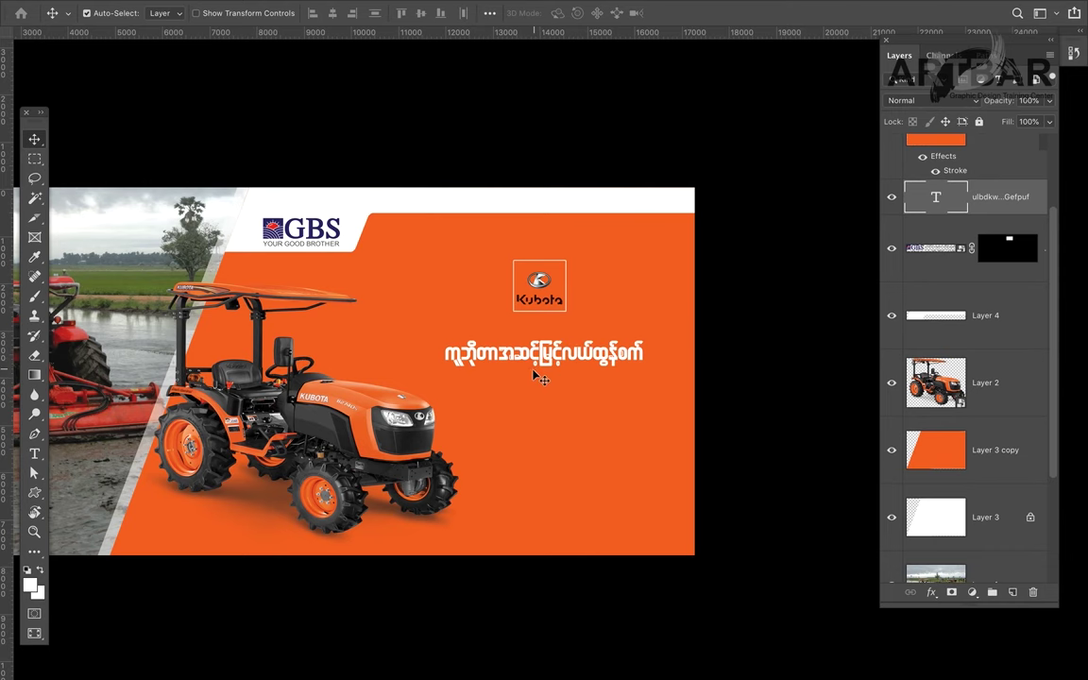
key("f")
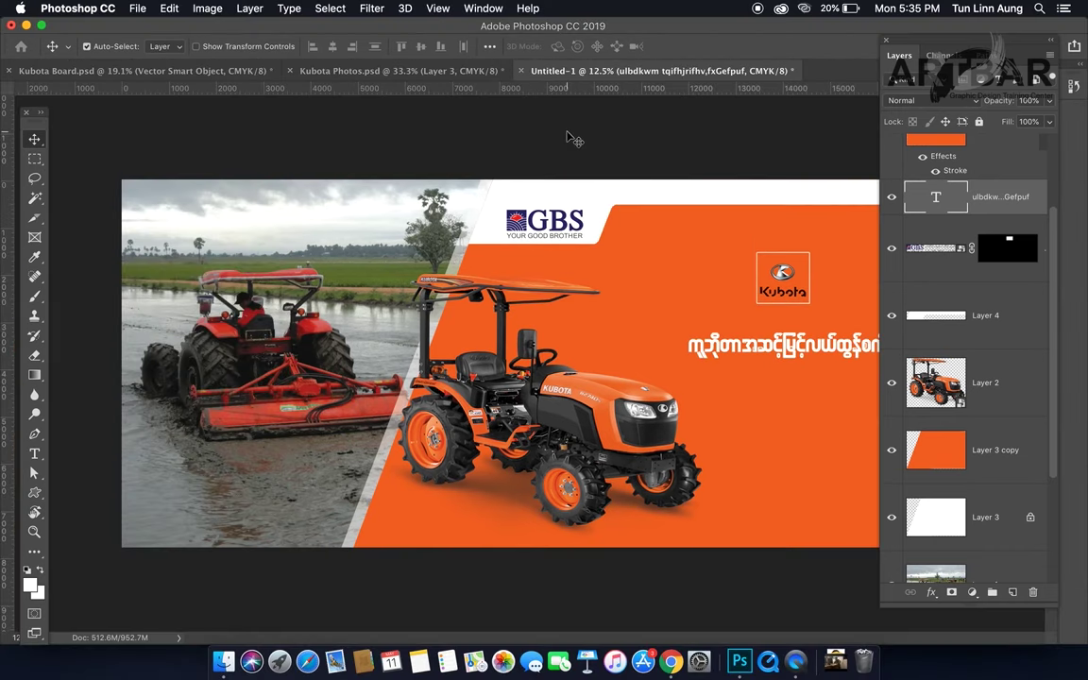
left_click(454, 76)
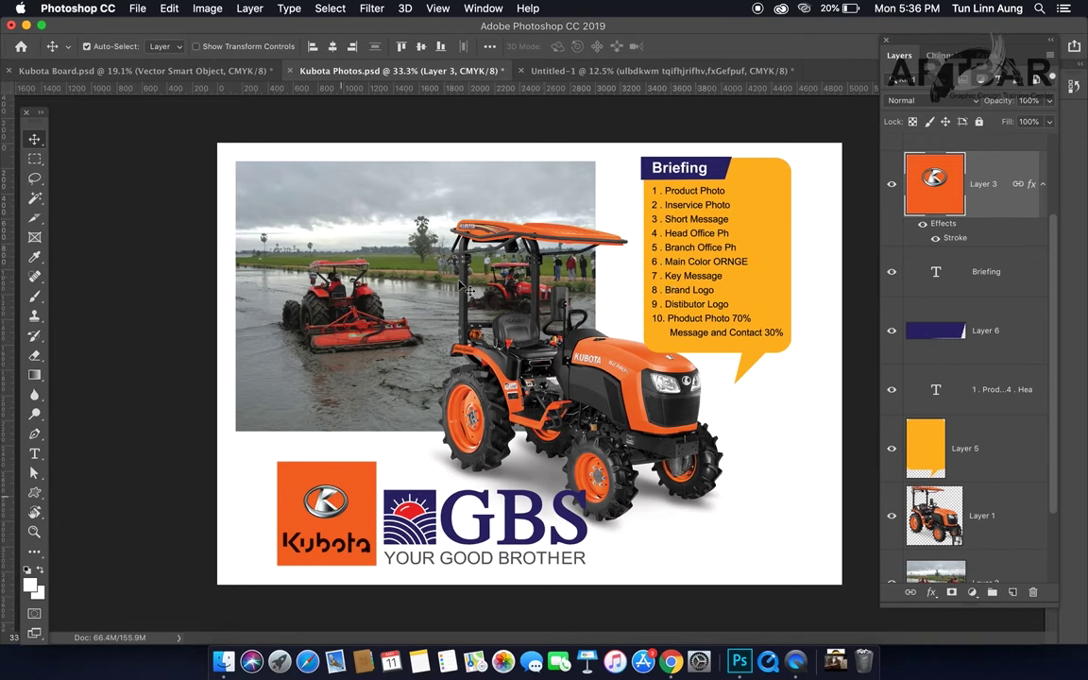
left_click(626, 73)
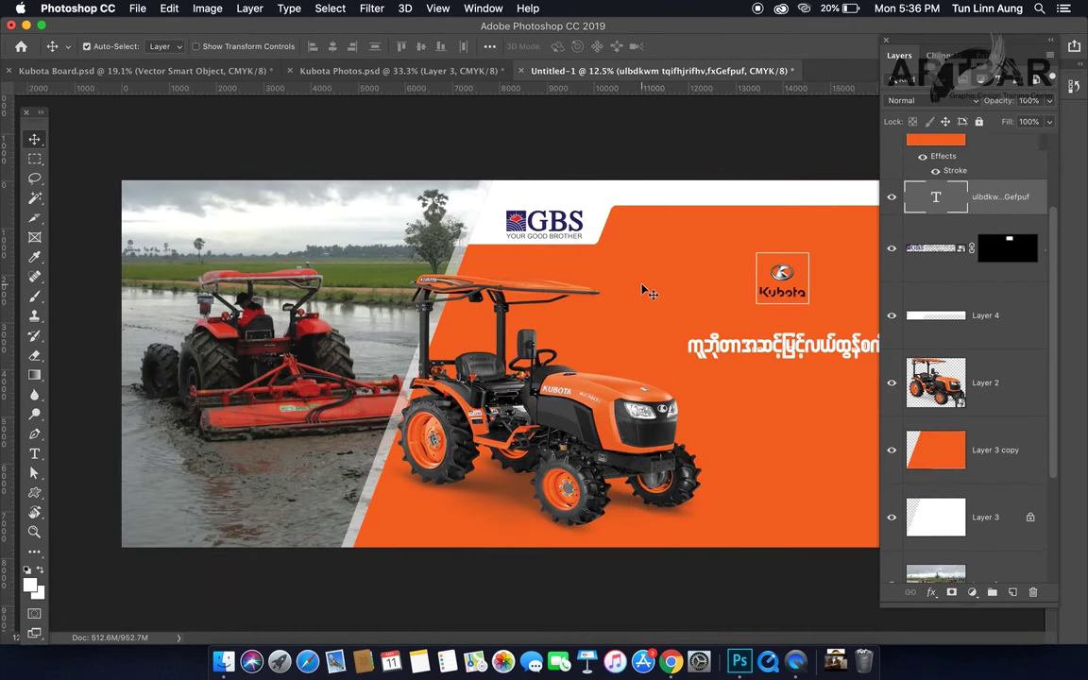
Step: Zoom in and type a new Burmese subline between the Kubota logo and the headline
key("super+space")
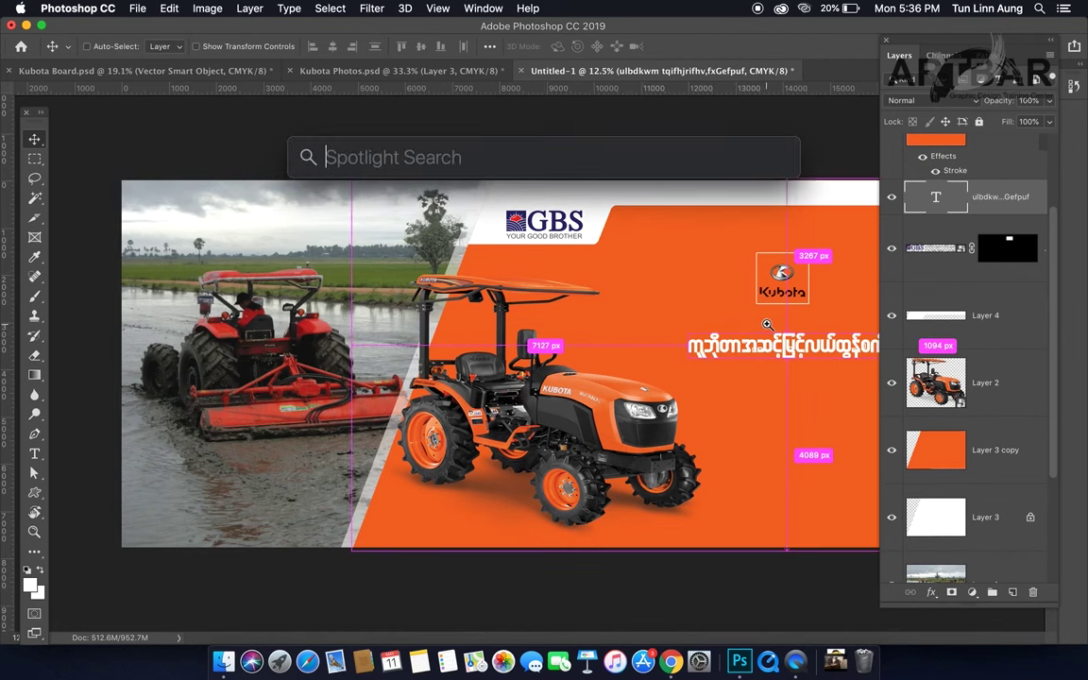
left_click(652, 294, "super")
left_click(767, 324, "super")
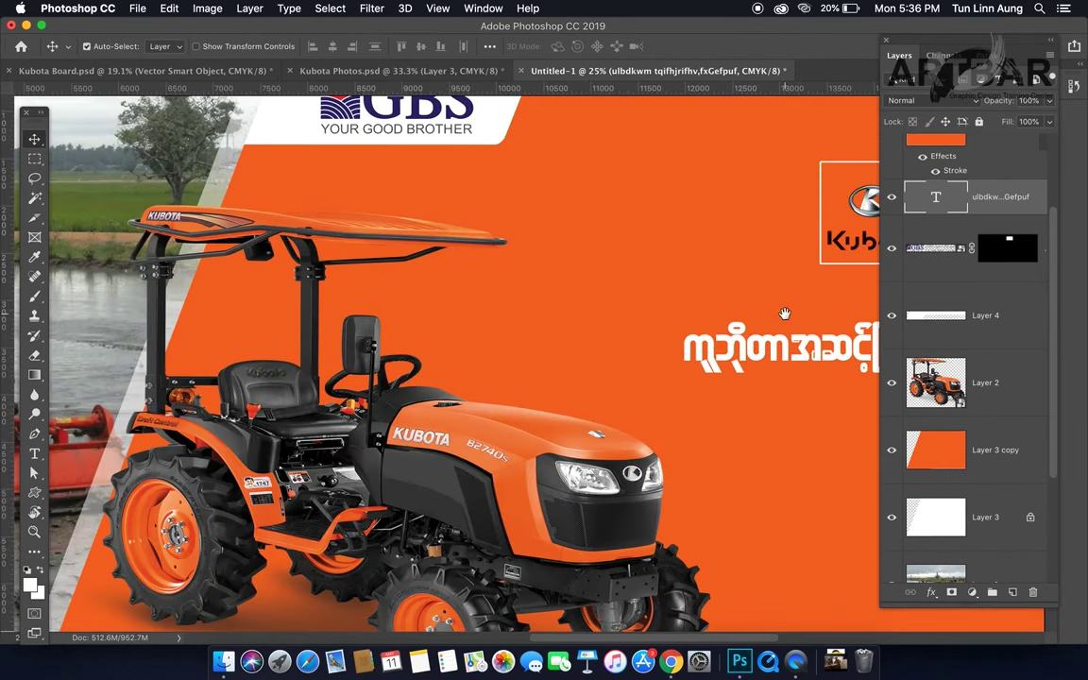
left_click_drag(784, 316, 482, 315)
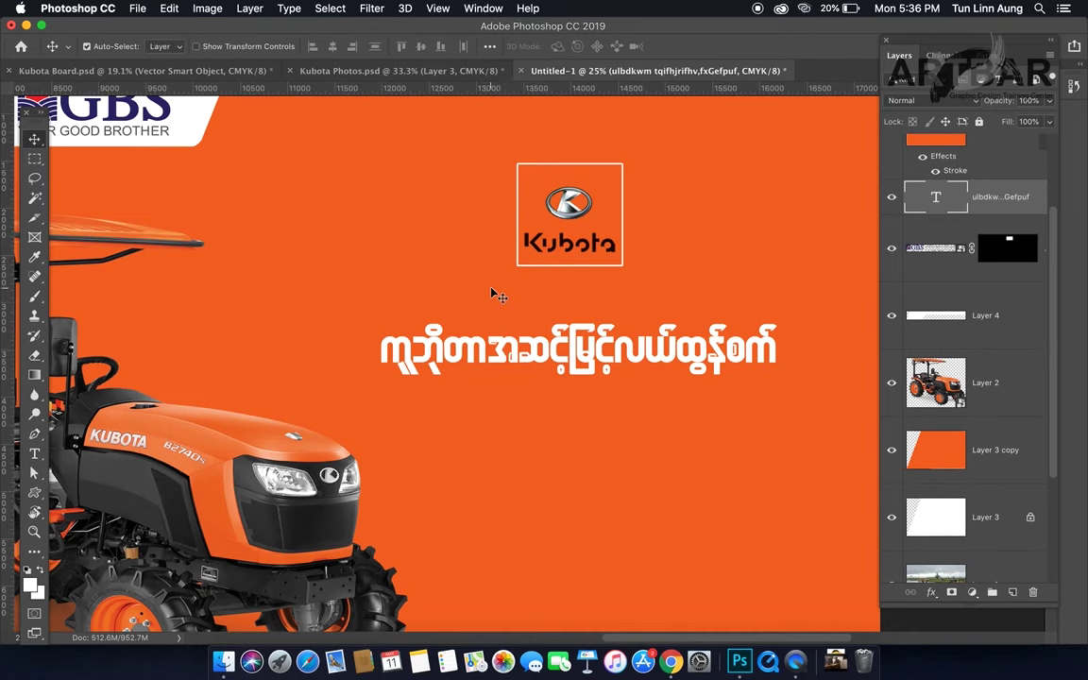
key("t")
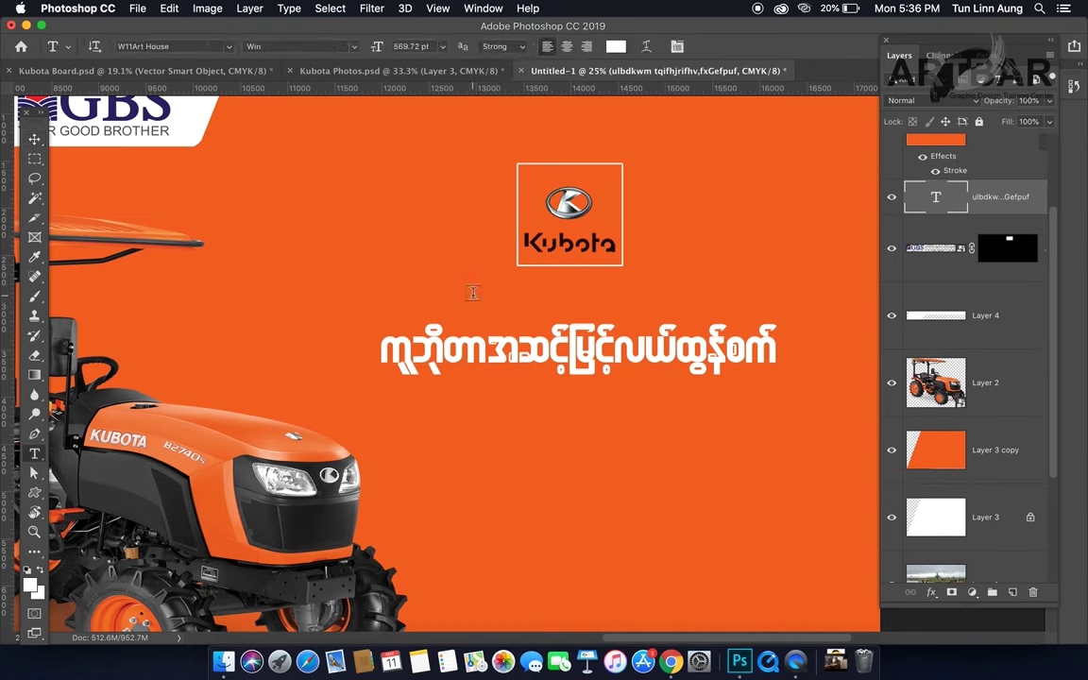
left_click(473, 293)
type("ျပသမန္တခ်က")
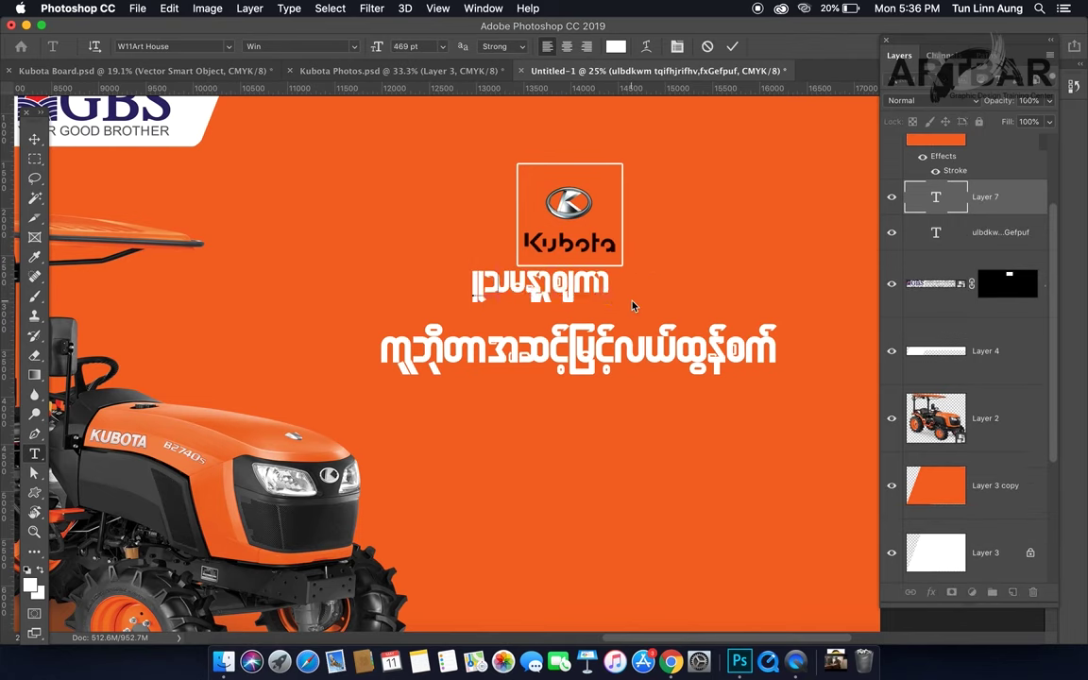
key("super+a")
type("xGefar;")
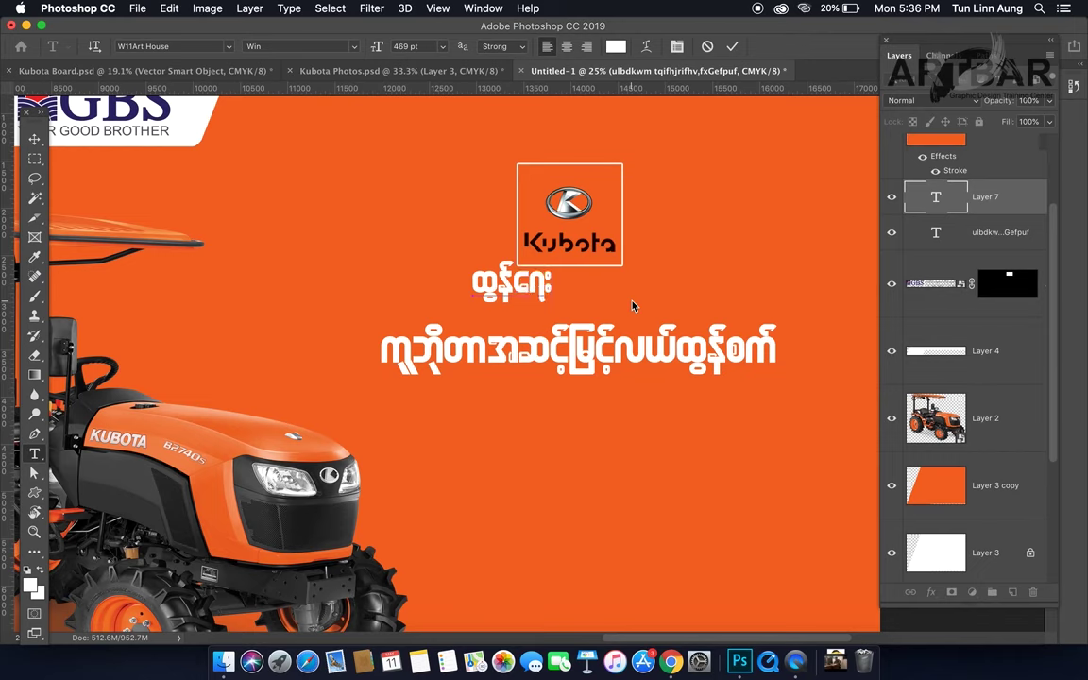
type("nuf")
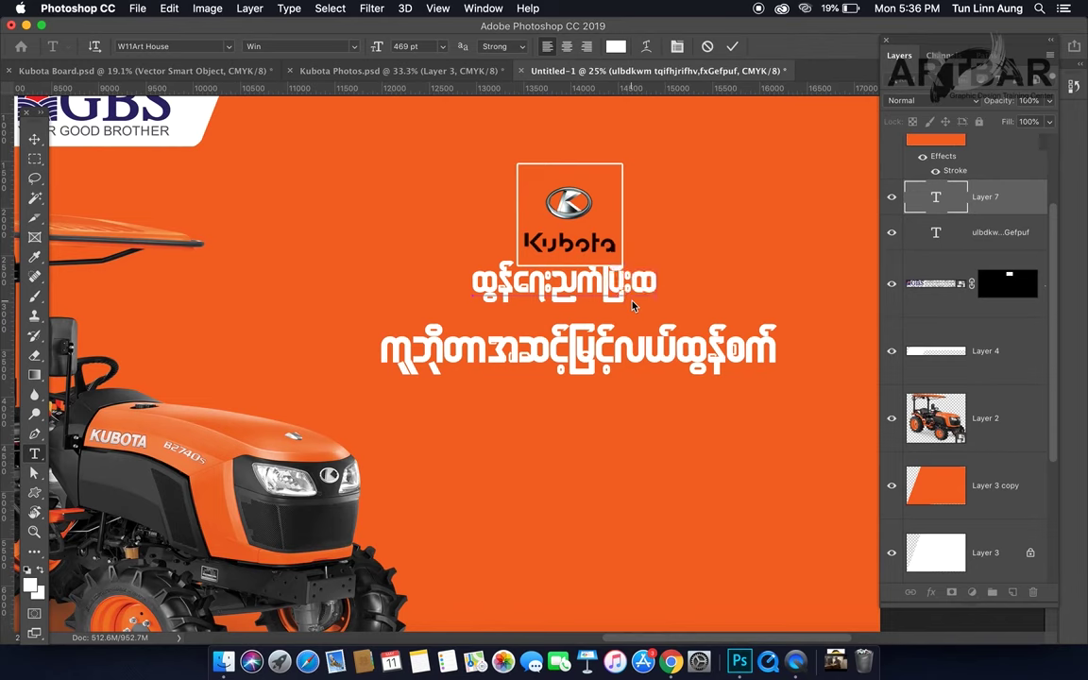
type("ယ်ရေး")
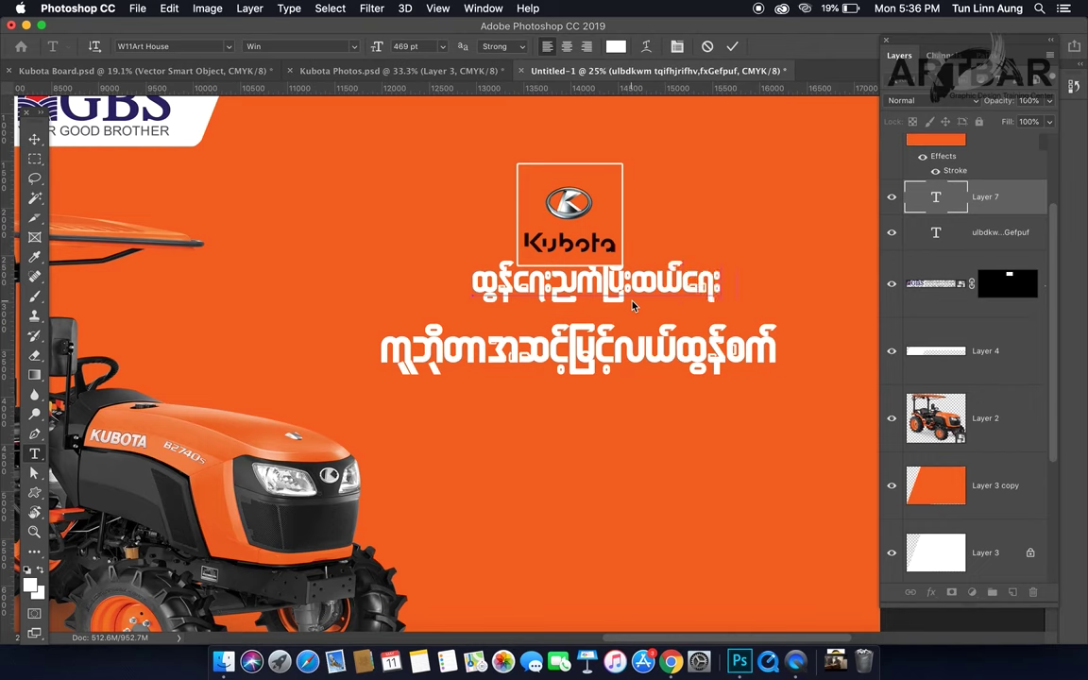
type("နက်တာ")
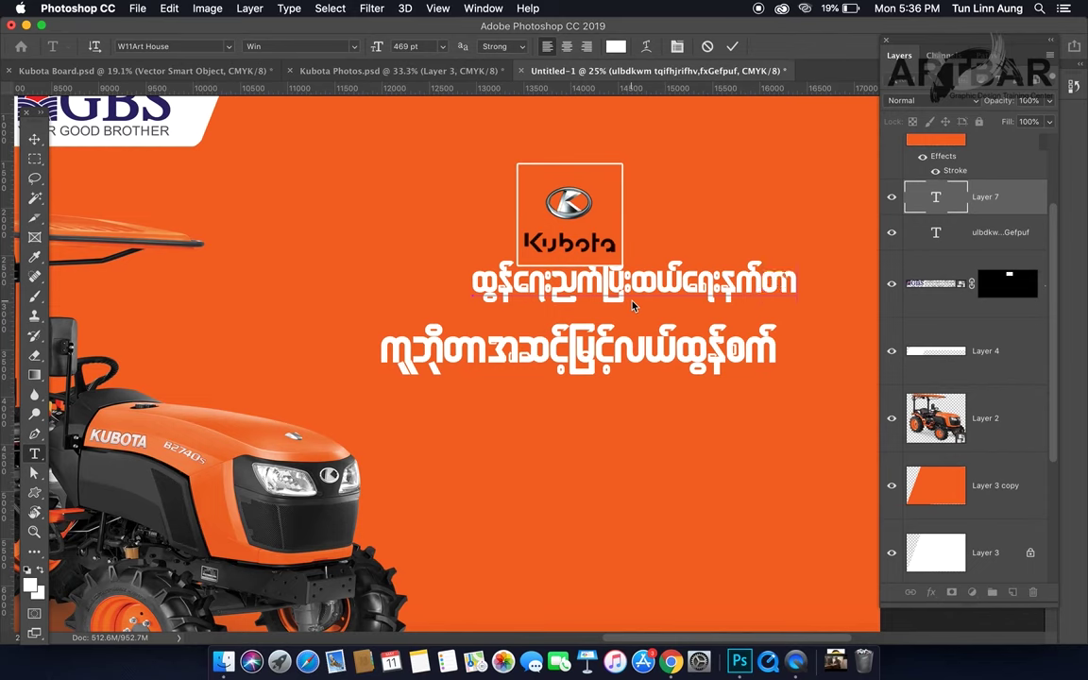
type("ကျာ")
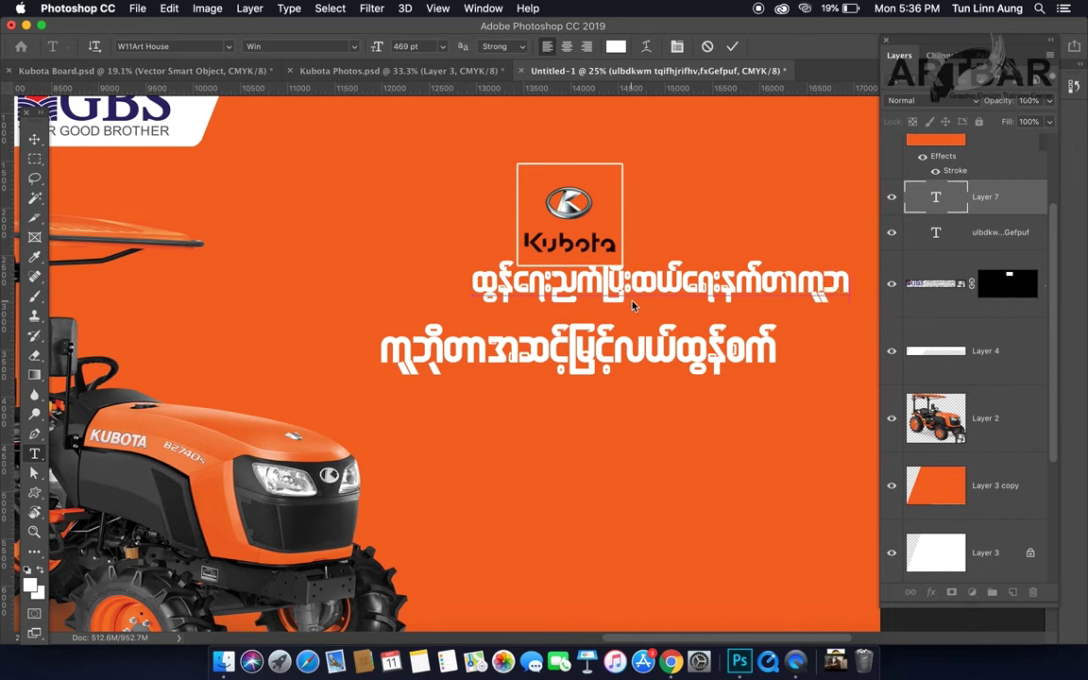
type("ိုတာ")
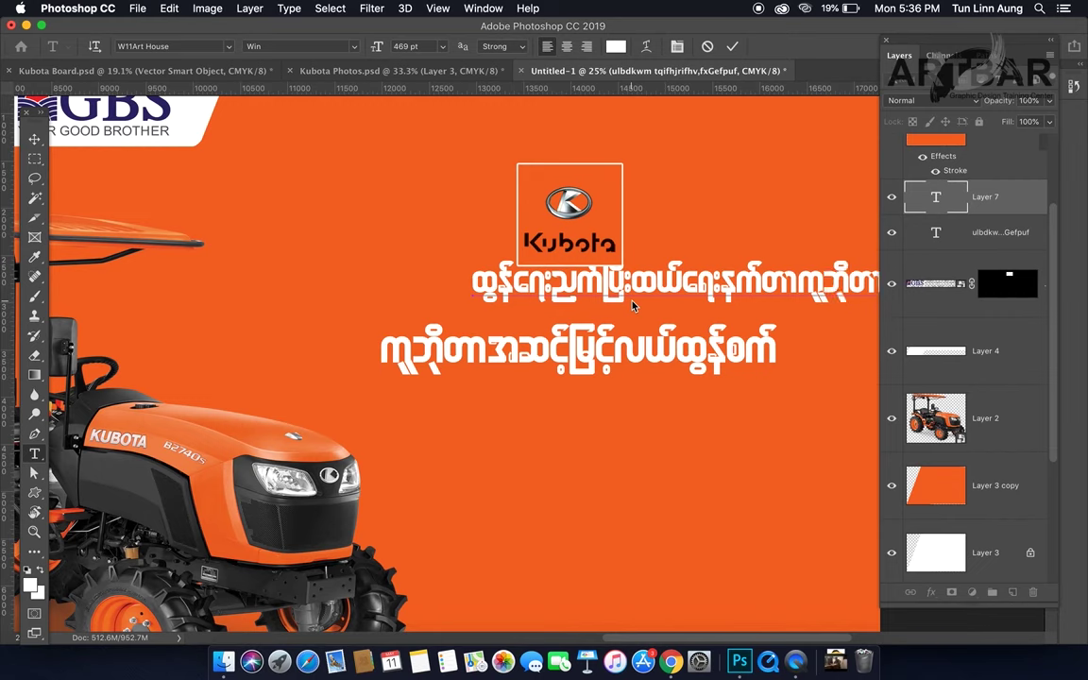
Step: Commit the new Burmese line, undo an uneven first shrink, and move it left under the logo
key("super+Return")
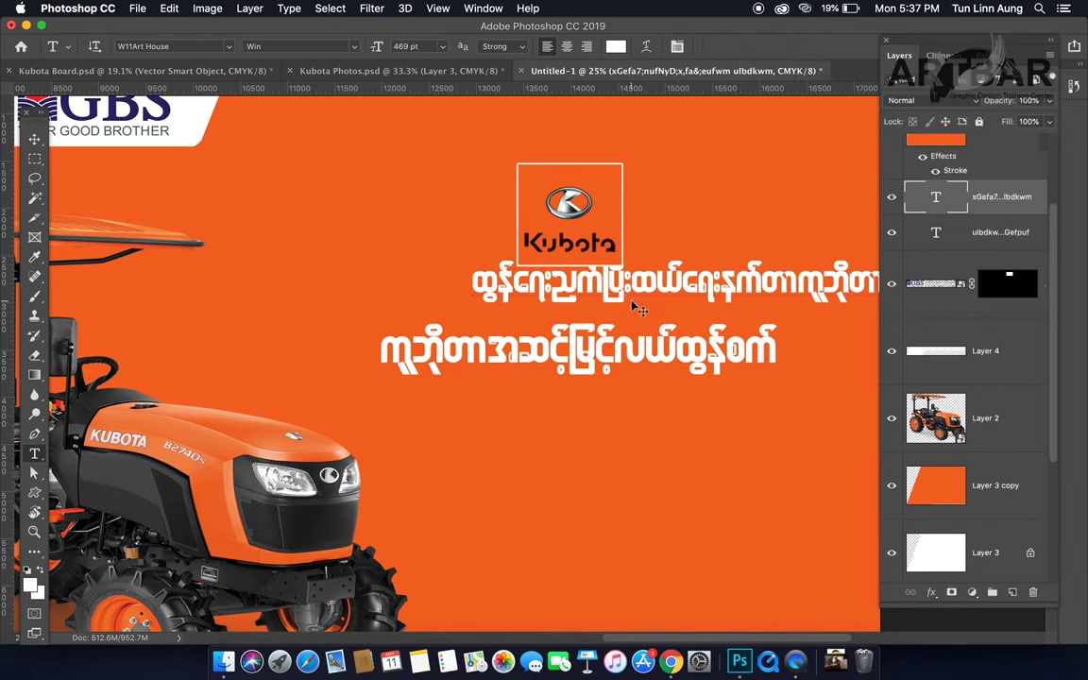
key("super+t")
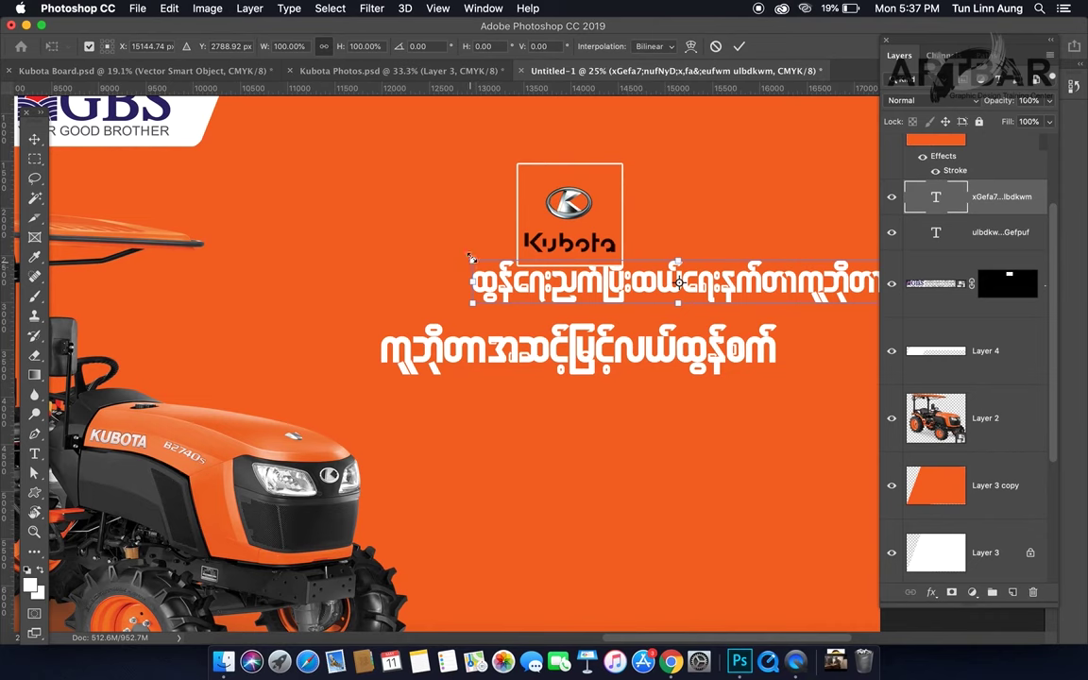
left_click_drag(470, 257, 550, 277)
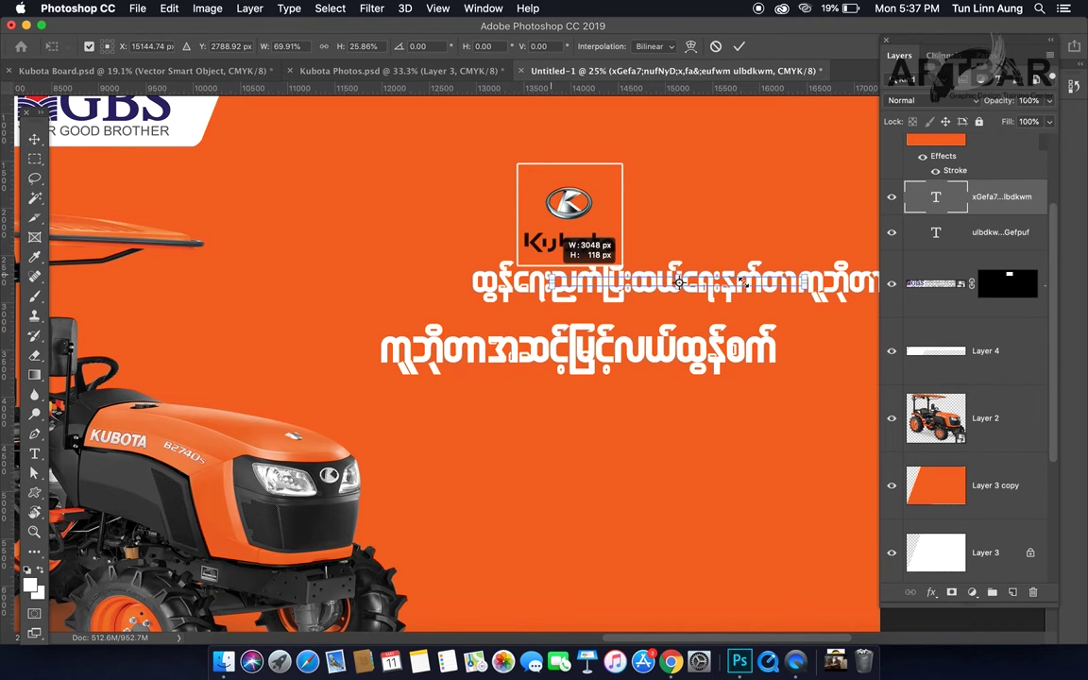
left_click_drag(747, 284, 725, 287)
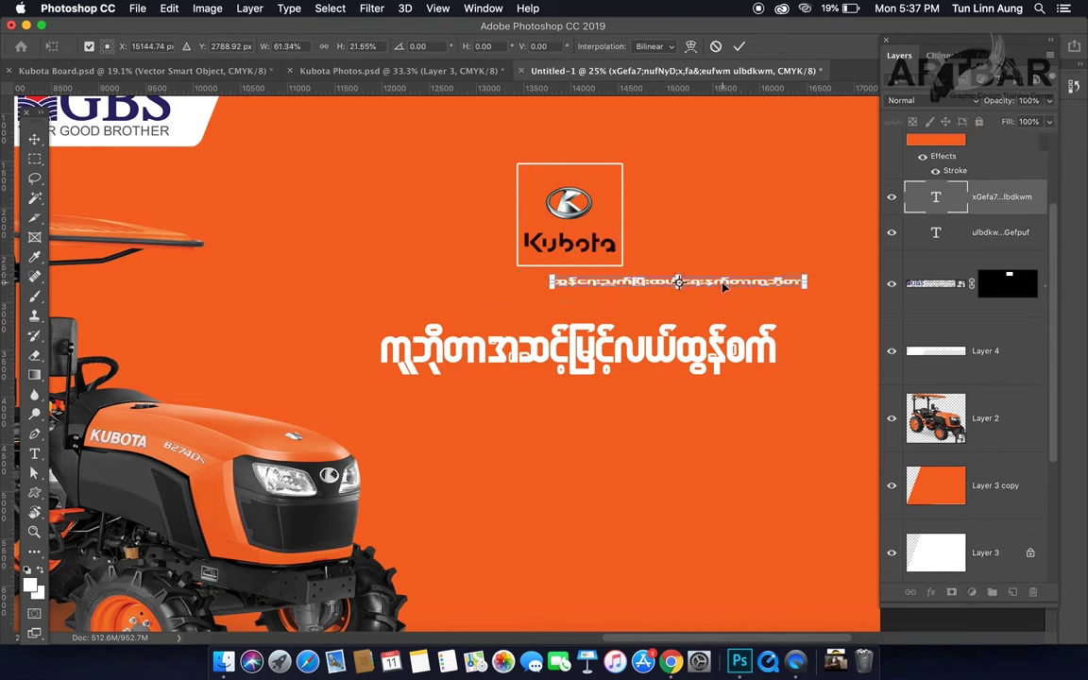
key("super+z")
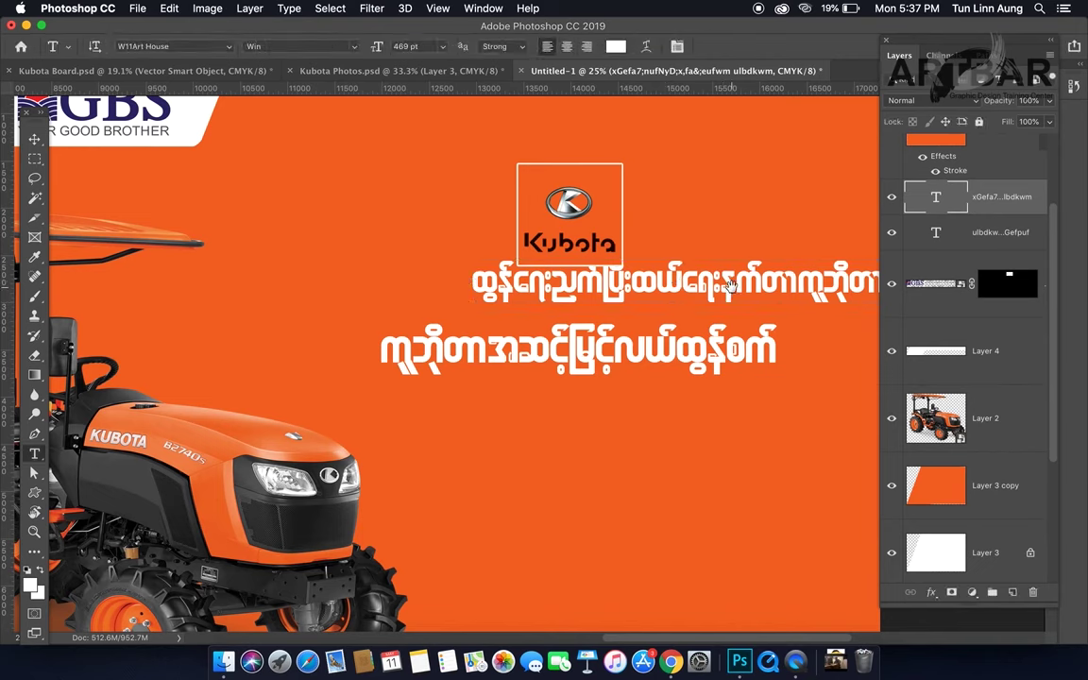
left_click_drag(730, 290, 613, 290)
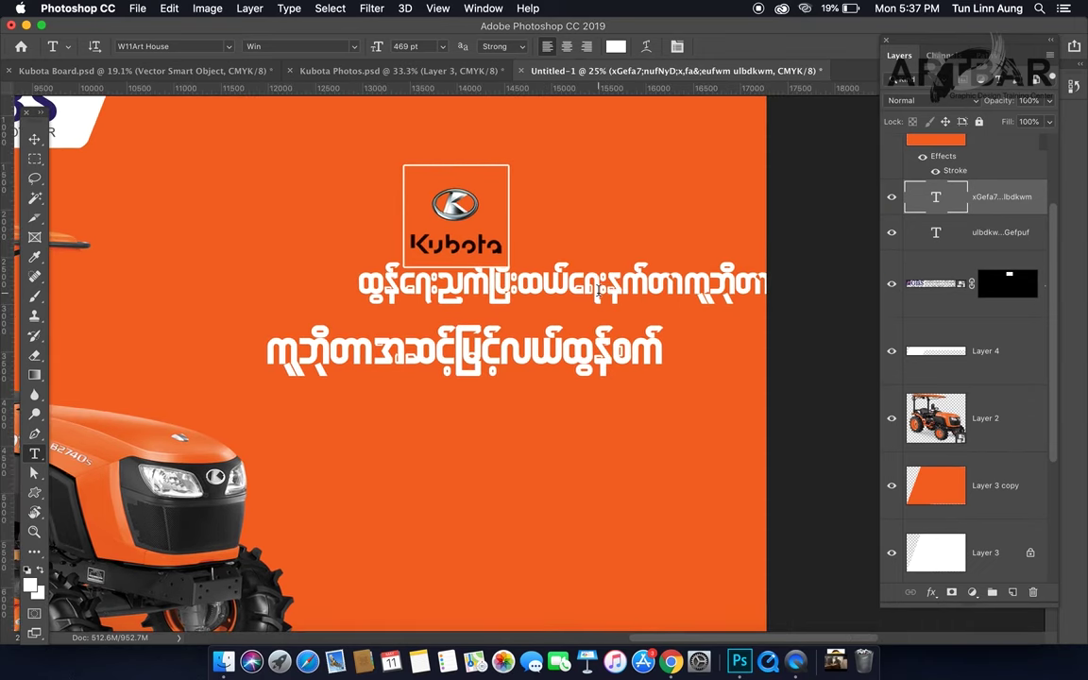
key("v")
left_click_drag(605, 298, 501, 300)
Step: Scale the Burmese line proportionally to about 48% and centre it just beneath the Kubota logo
key("super+t")
left_click_drag(671, 310, 479, 247)
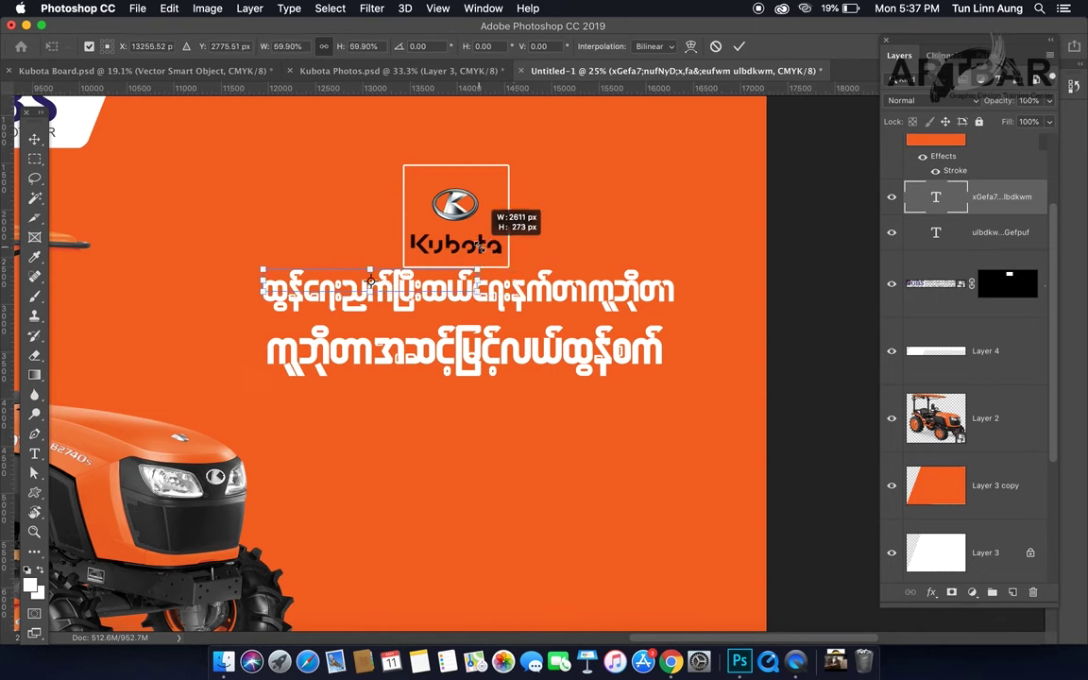
left_click_drag(480, 245, 459, 283)
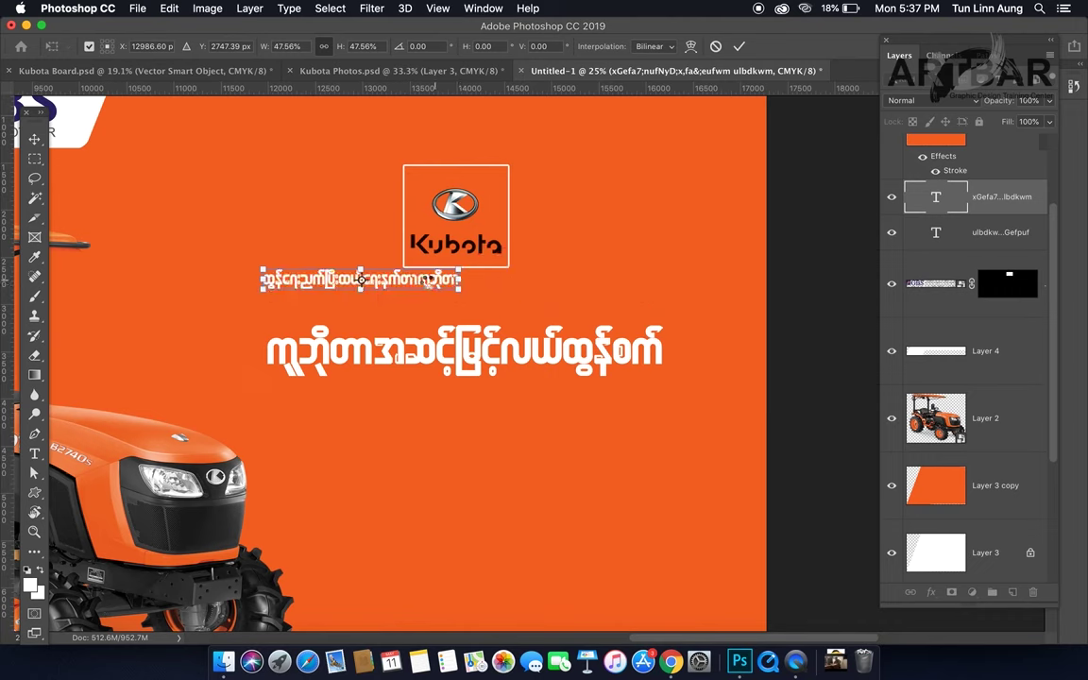
key("Return")
left_click_drag(426, 286, 516, 287)
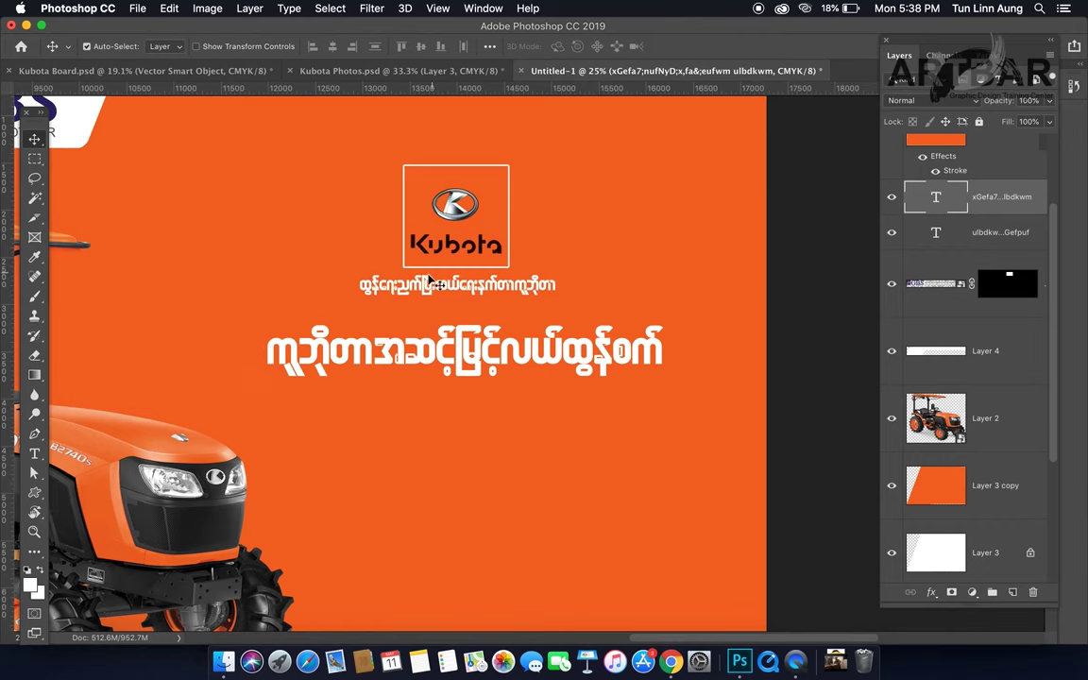
left_click(465, 284, "super")
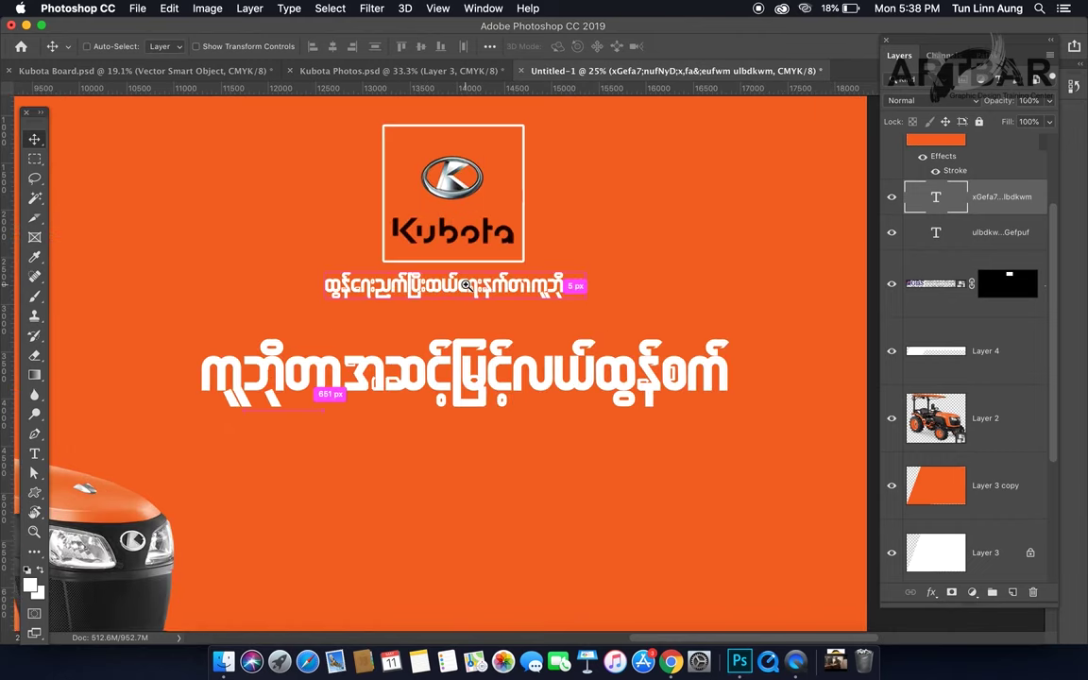
left_click(465, 285, "super")
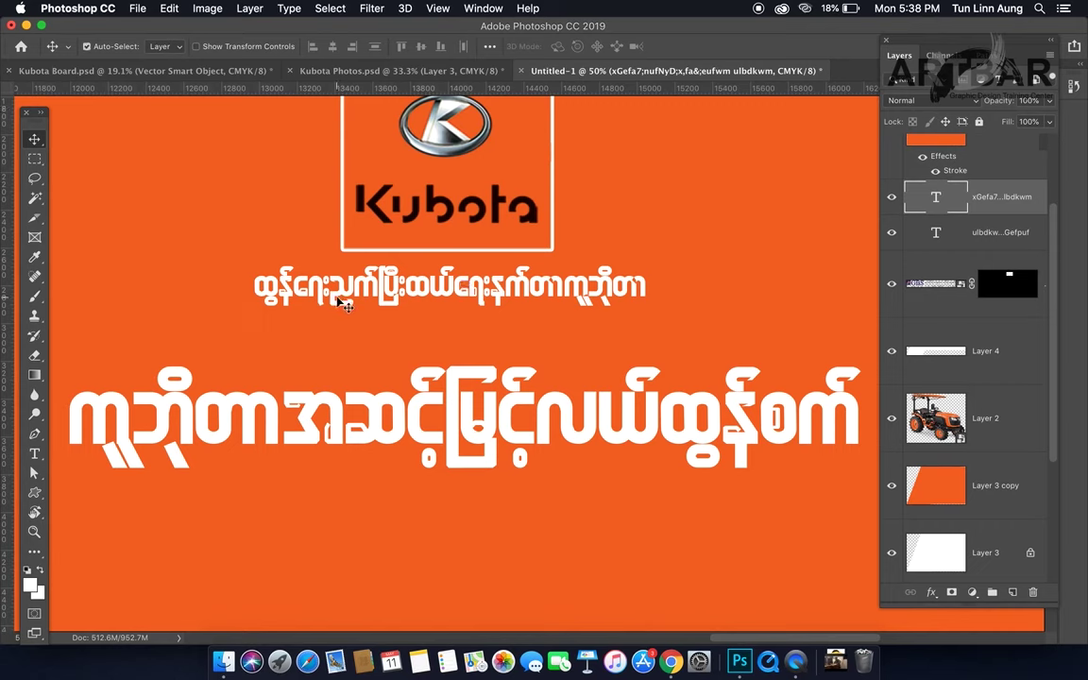
key("t")
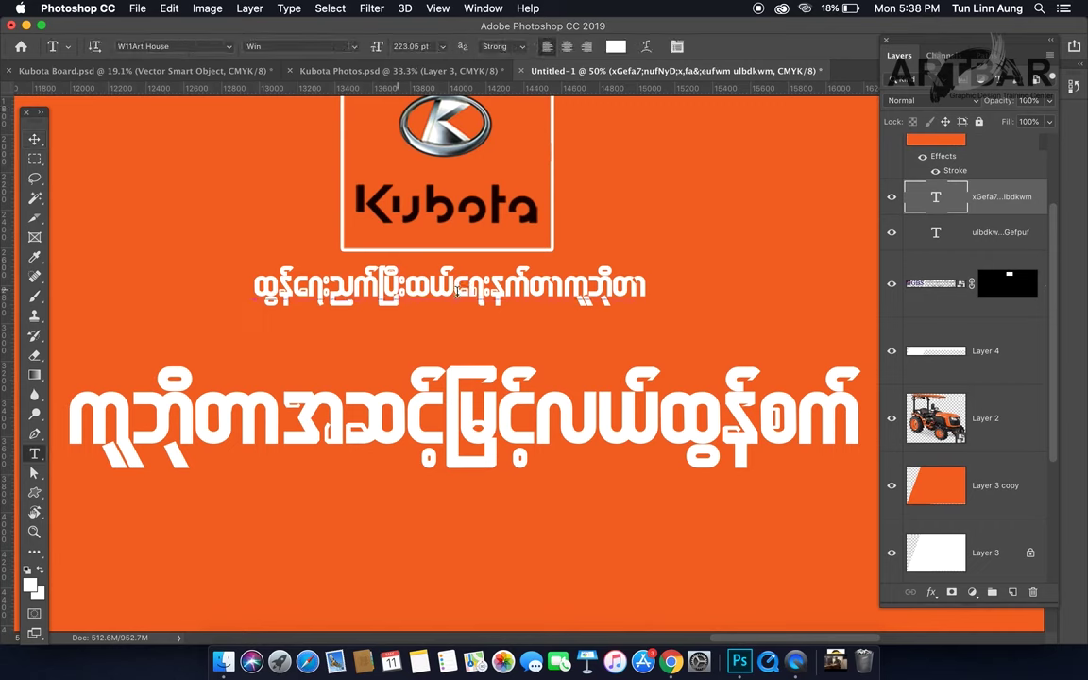
left_click(458, 291)
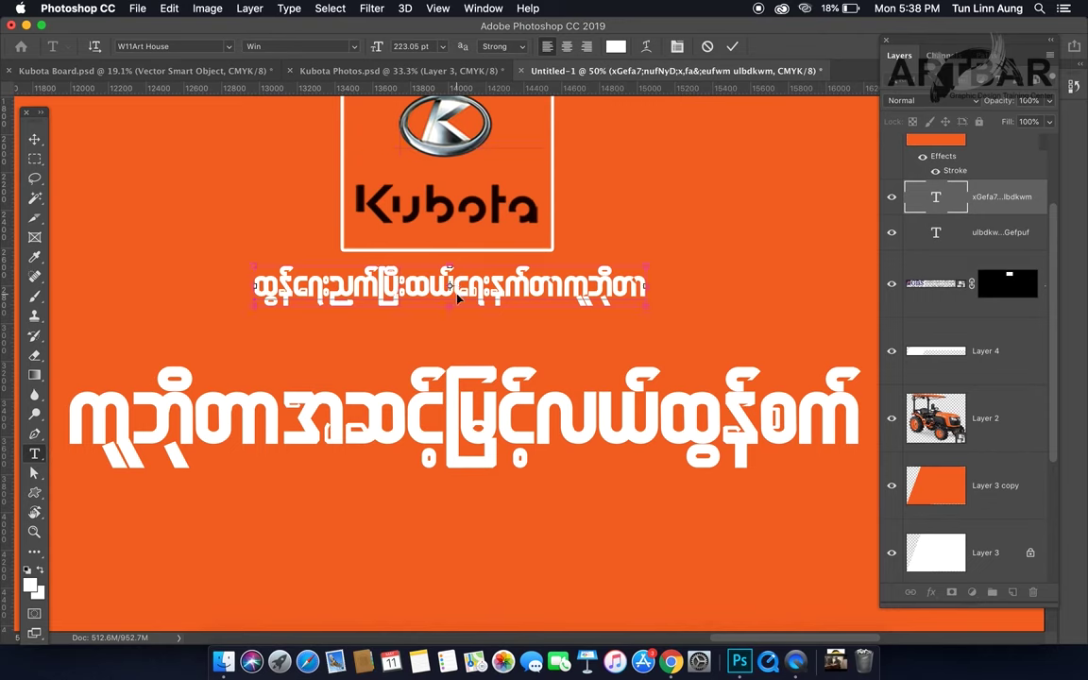
key("super+h")
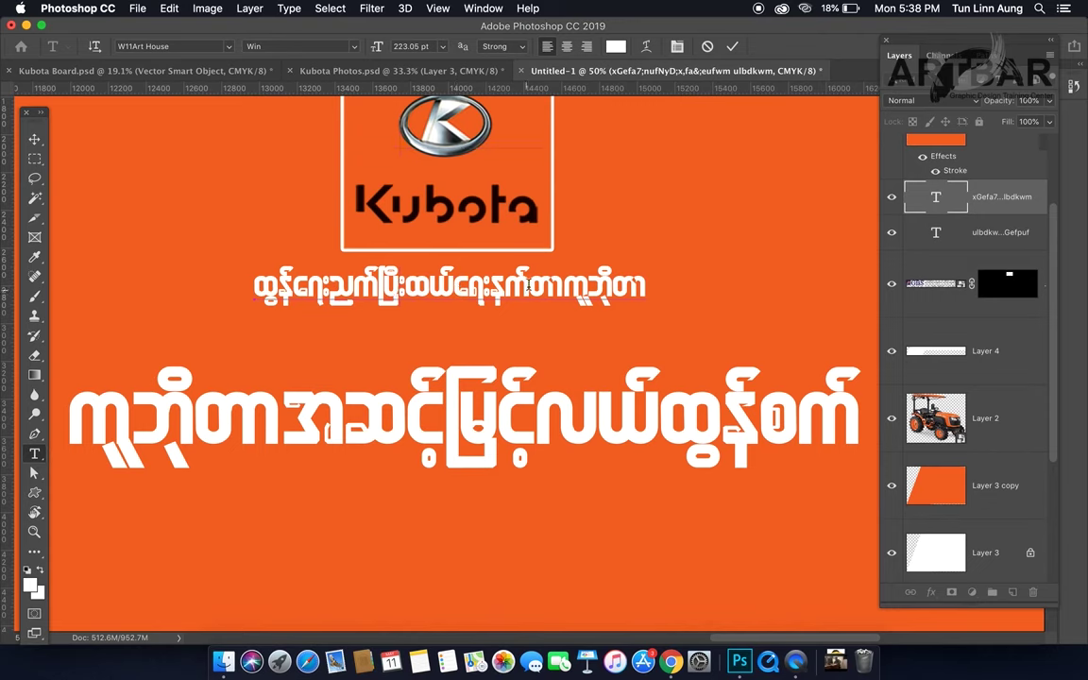
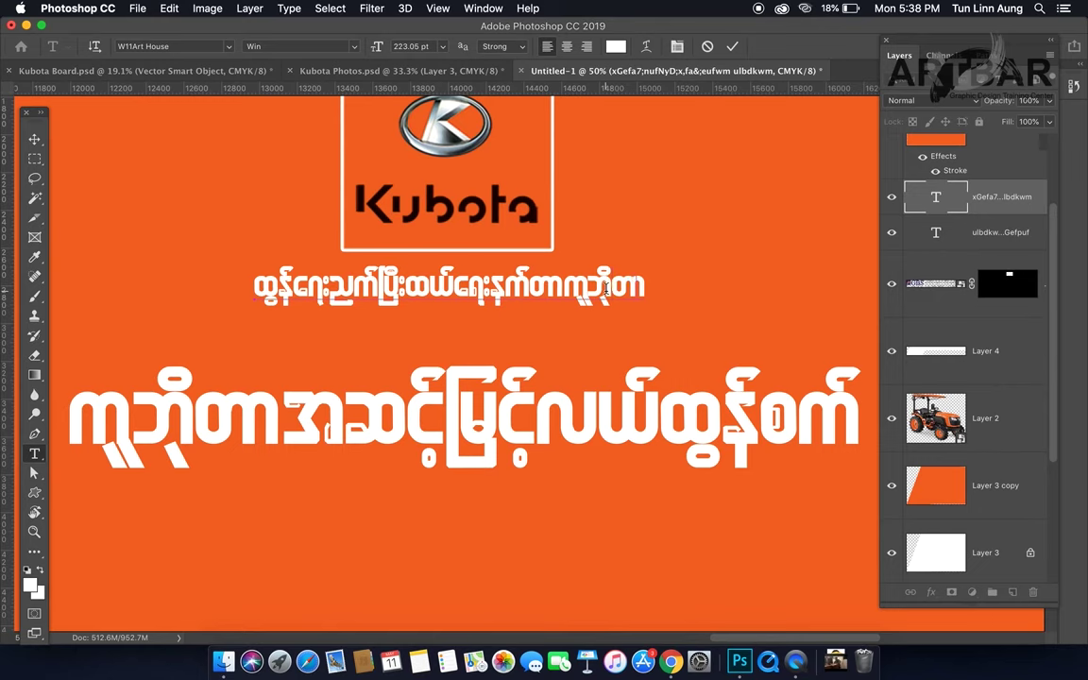
Step: Commit the small Burmese tagline, shift it slightly right and down, and zoom out to the whole poster
key("Escape")
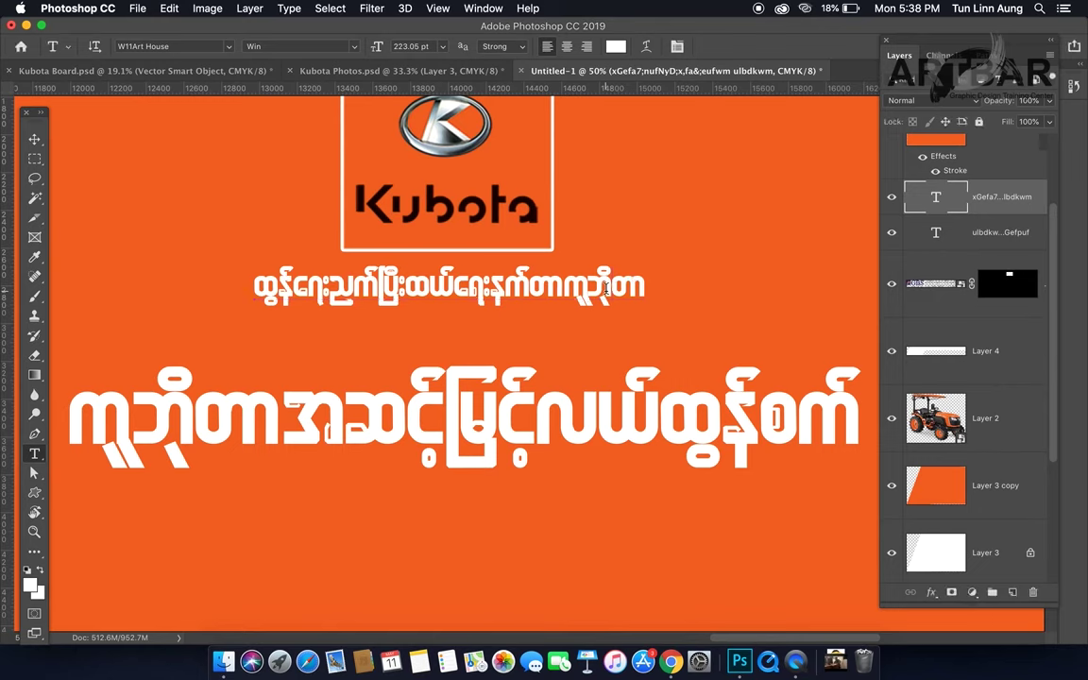
key("v")
left_click_drag(557, 291, 564, 296)
key("super+minus")
key("super+minus")
key("super+minus")
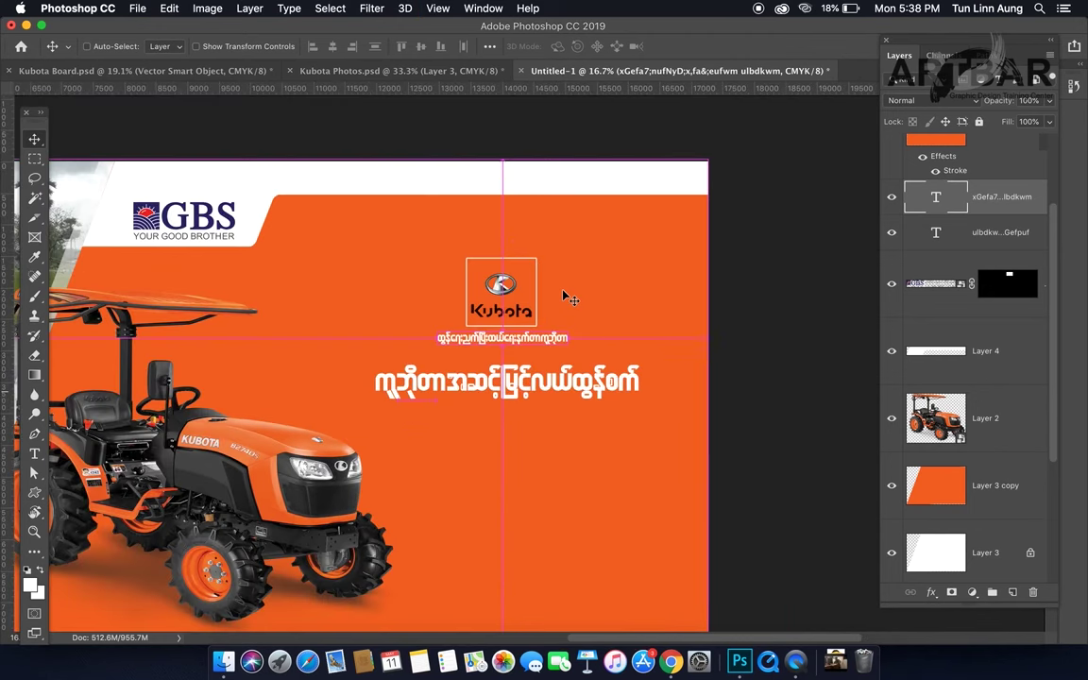
scroll(564, 326, "down", 5)
scroll(564, 326, "left", 2)
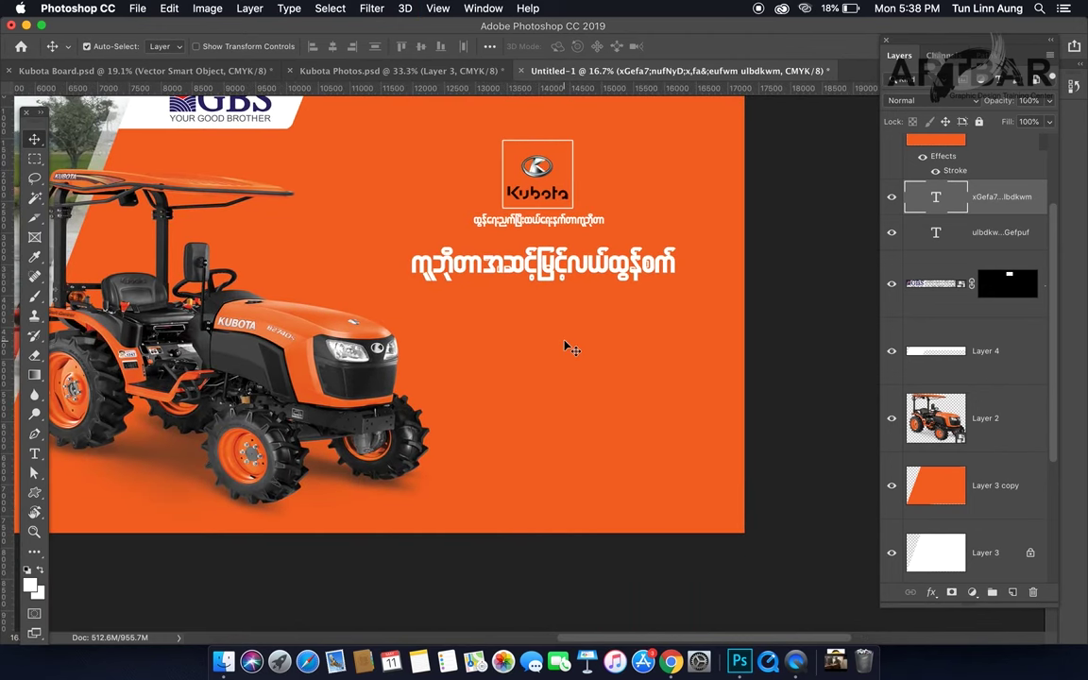
Step: Add a text line below the headline reading ရန်ကုန် with its phone number, correcting a mistyped digit
key("t")
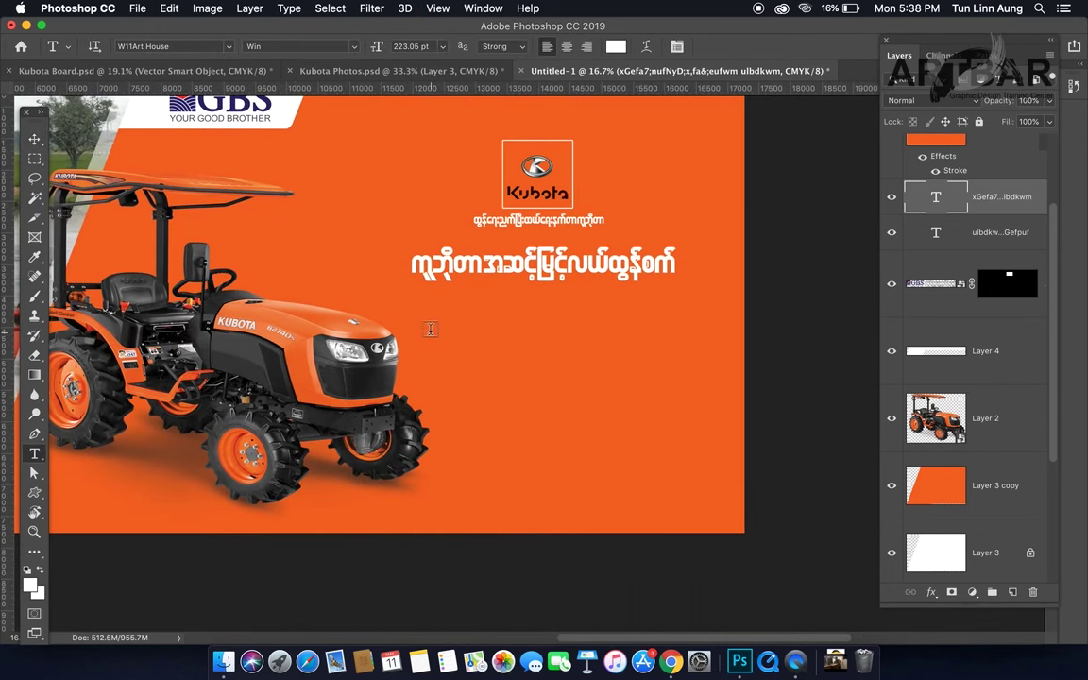
left_click(428, 324)
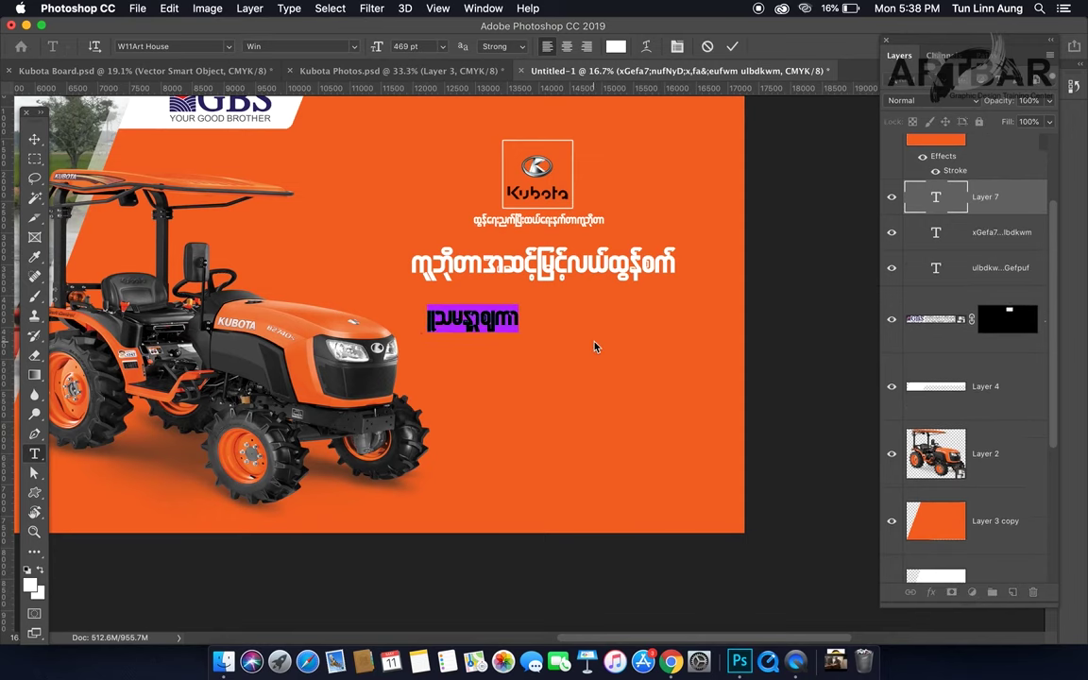
type("&efukef")
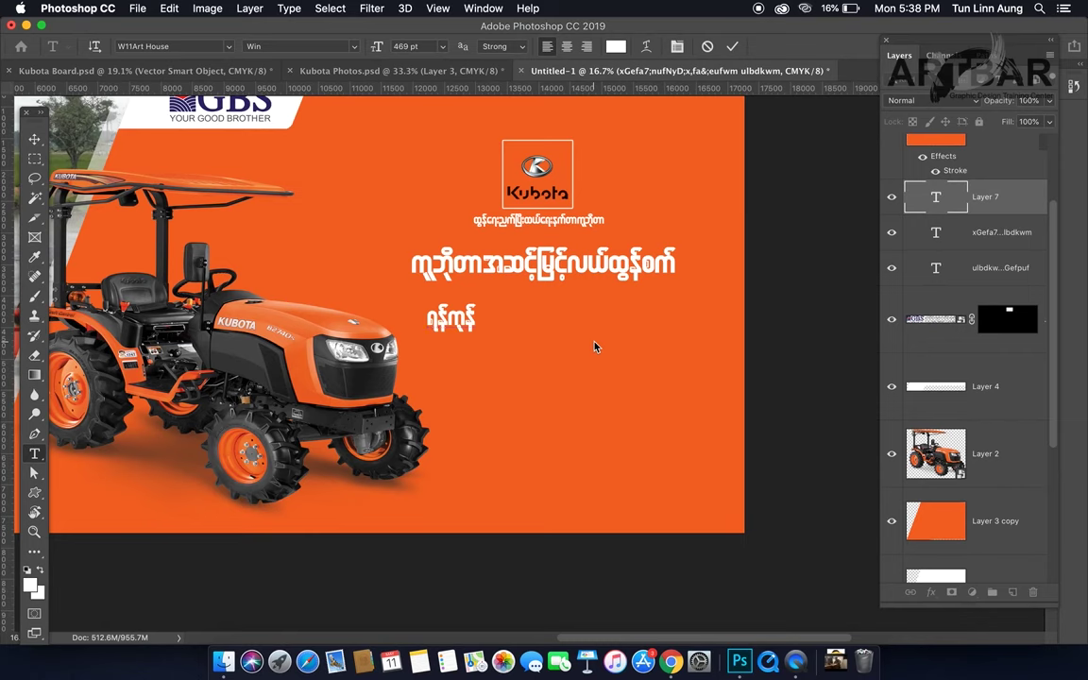
type("-")
type("09")
type("4")
type("5")
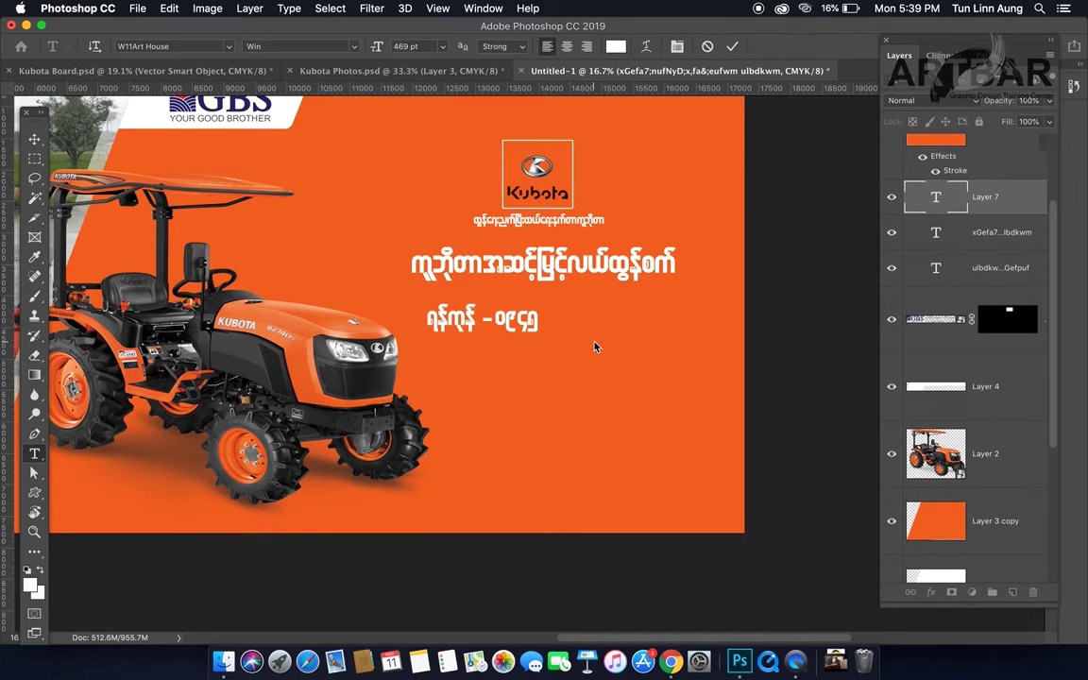
key("BackSpace")
type("26")
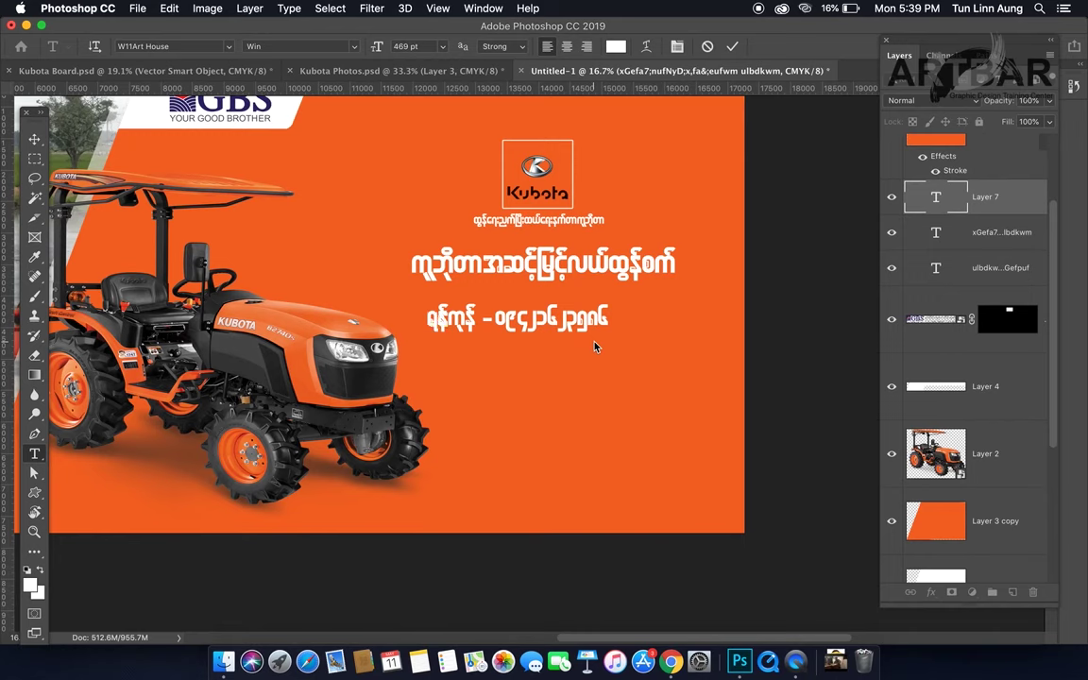
type("ွ")
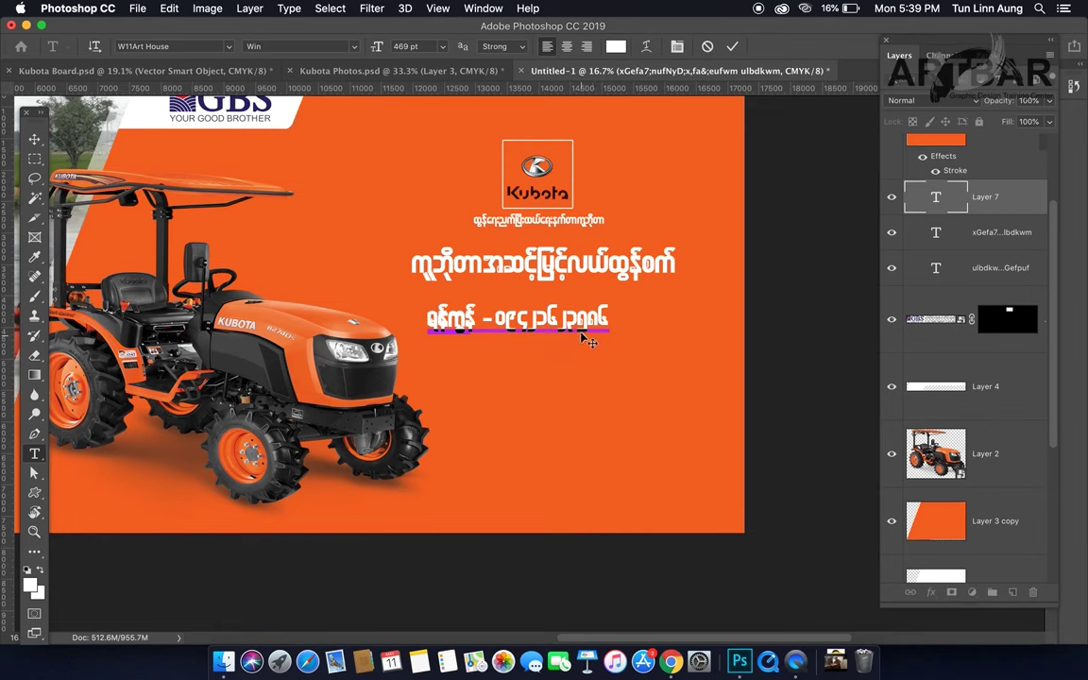
key("super+a")
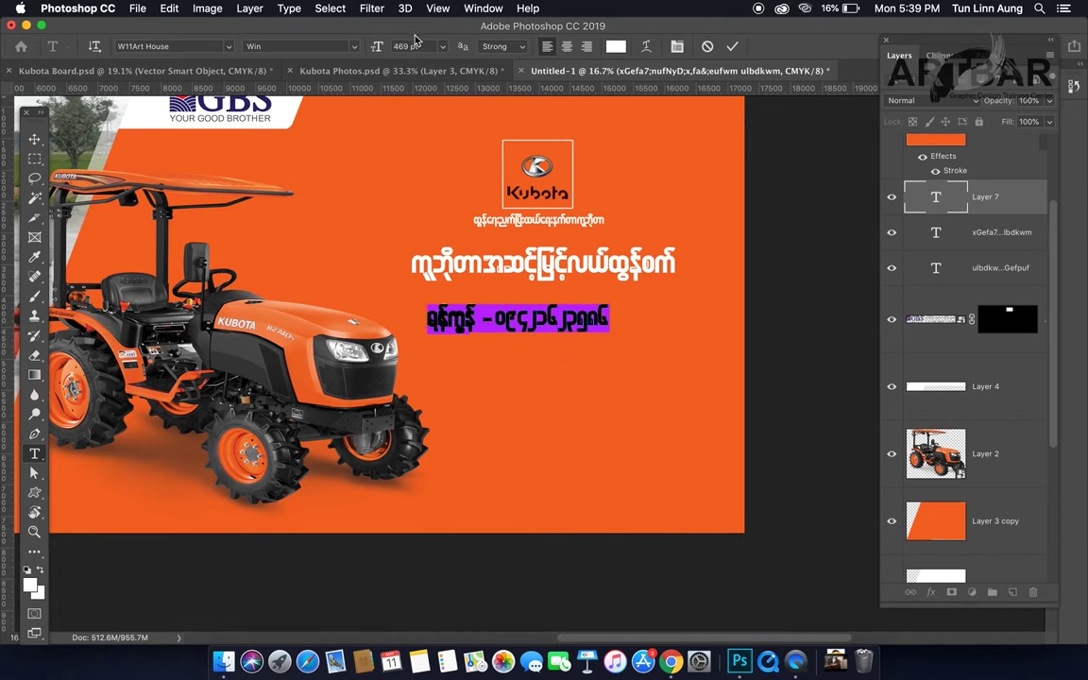
Step: Set the phone text's leading to (Auto) in the Character panel
left_click(678, 46)
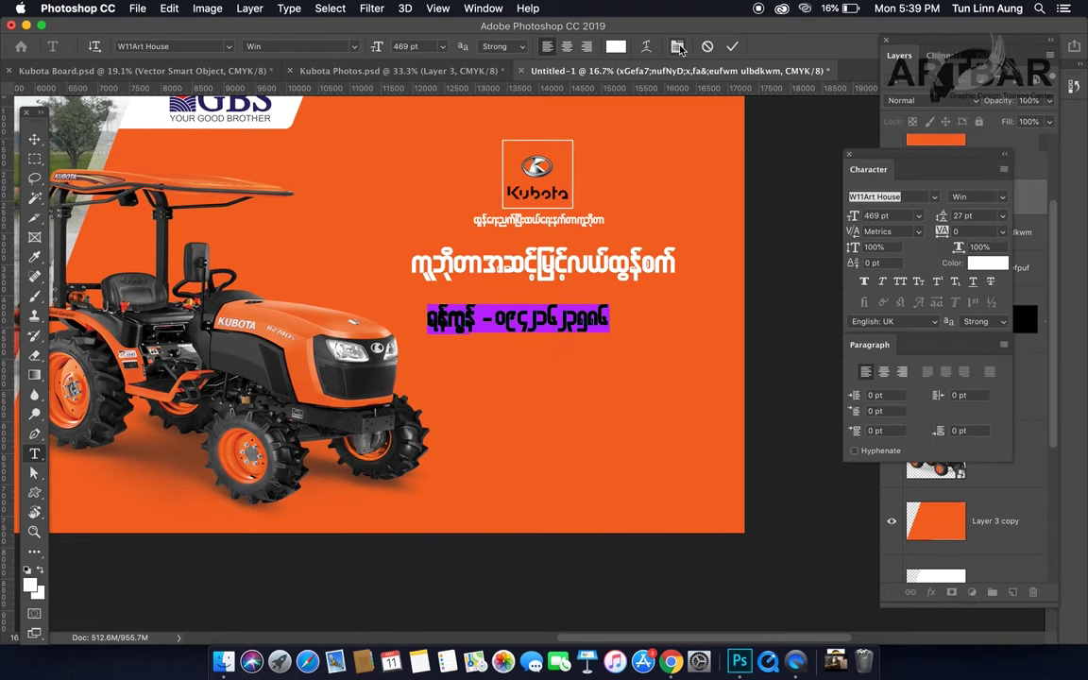
left_click(961, 216)
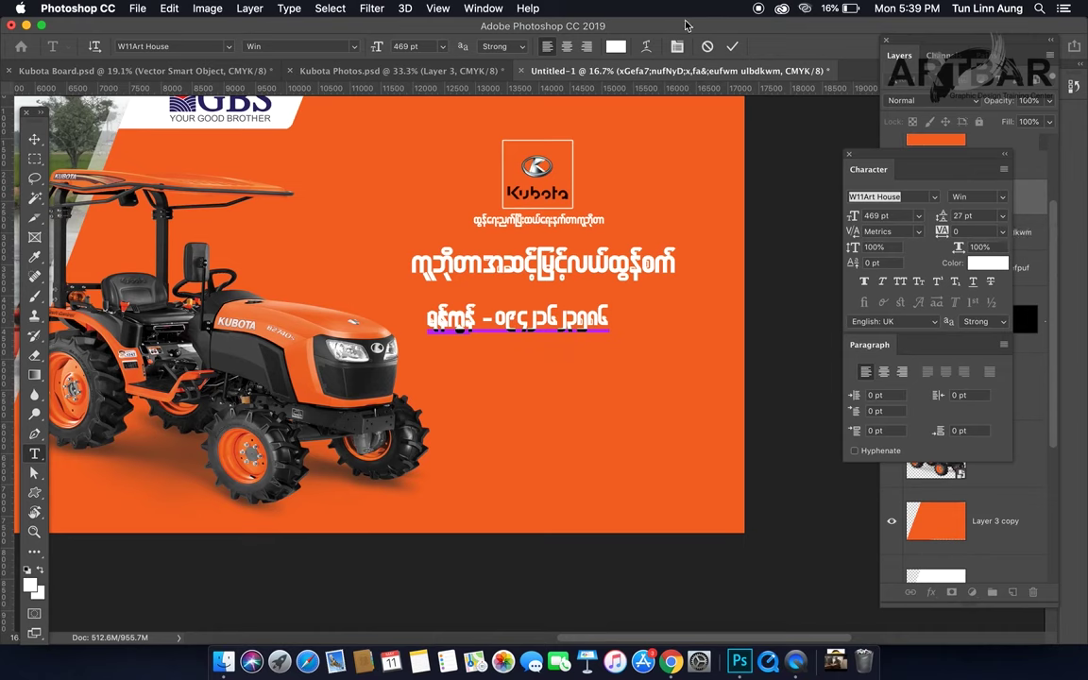
key("alt+Down")
key("alt+Down")
key("alt+Down")
key("alt+Down")
key("alt+Down")
left_click(1002, 216)
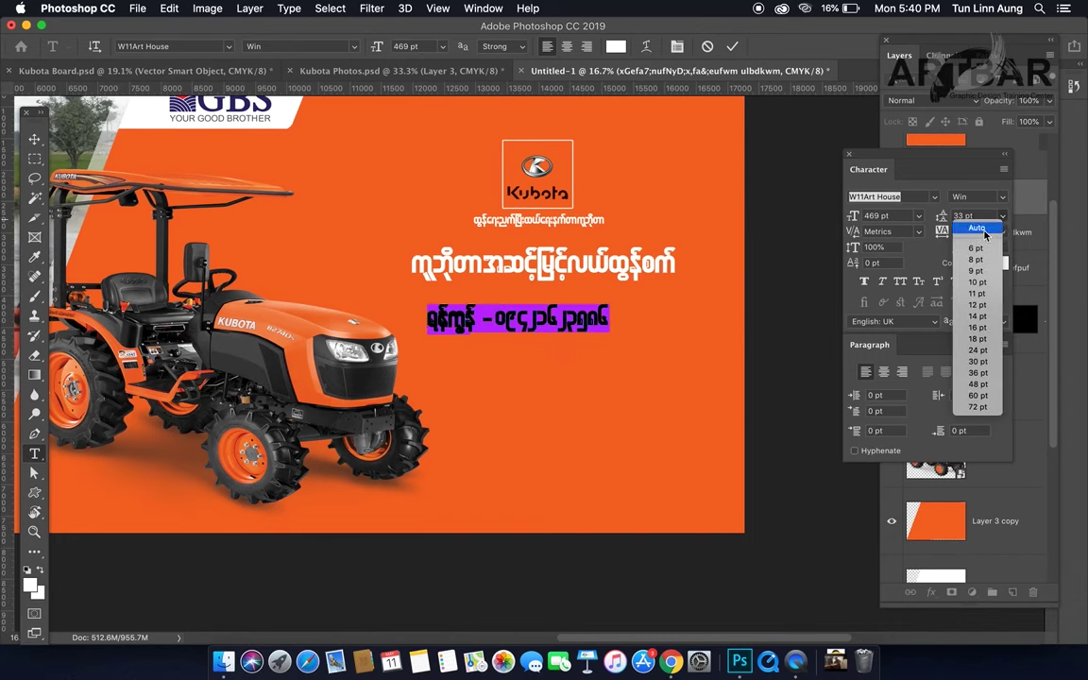
left_click(977, 228)
Step: Type a second contact line for မကွေး with its phone number
left_click(479, 346)
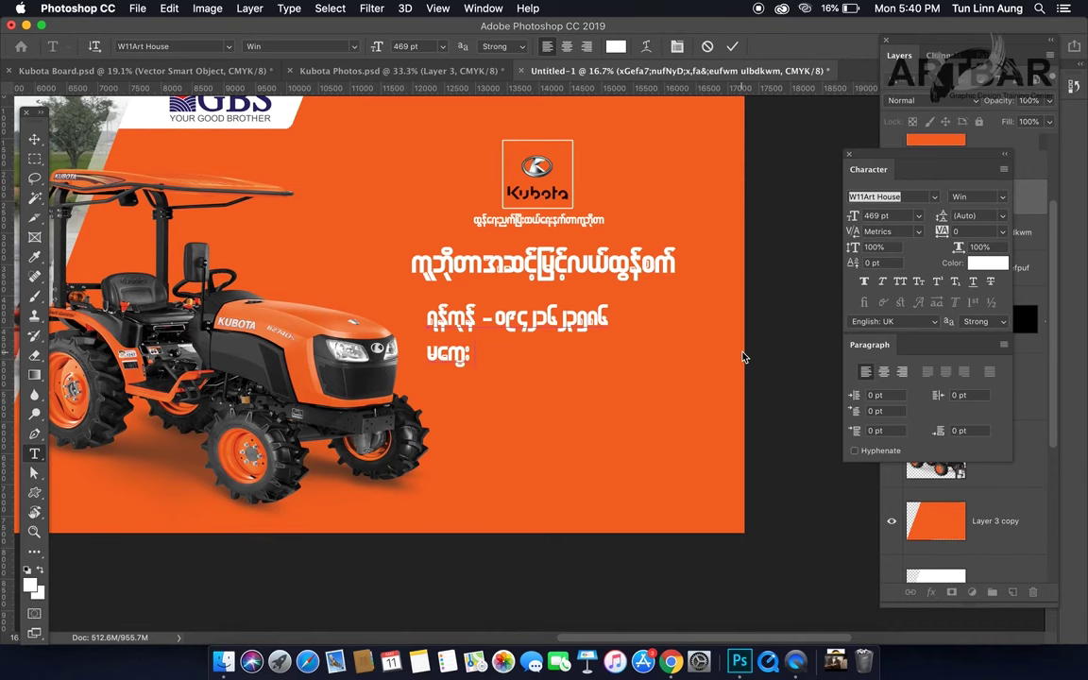
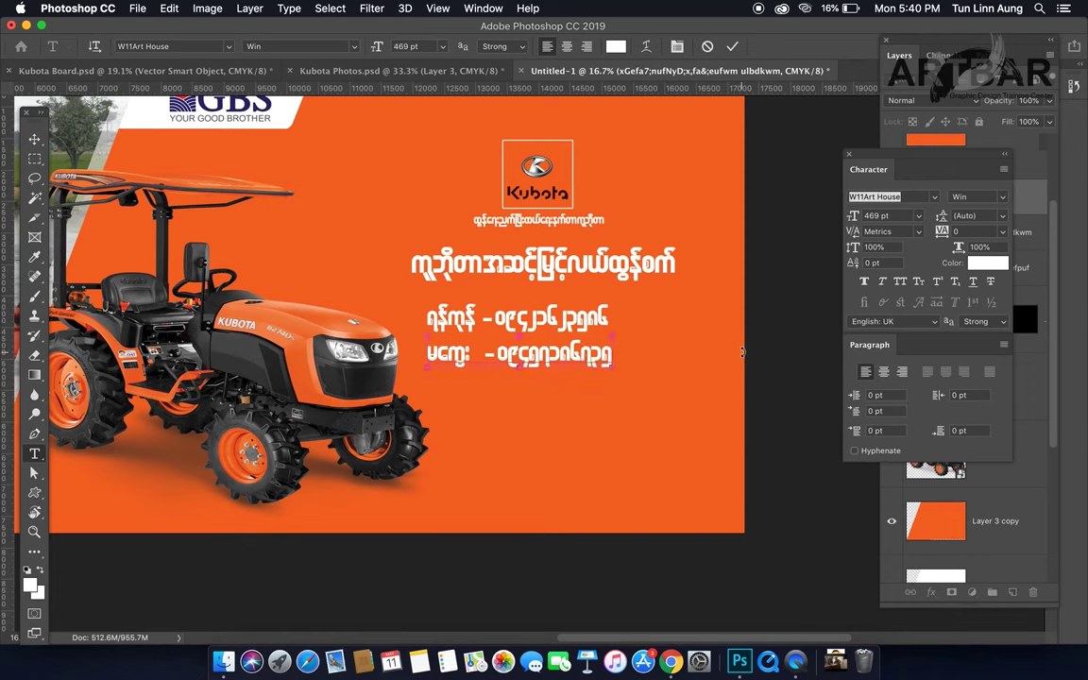
Step: Commit the phone text, move both phone lines right, nudge the headline, and preview with panels hidden
key("Escape")
key("v")
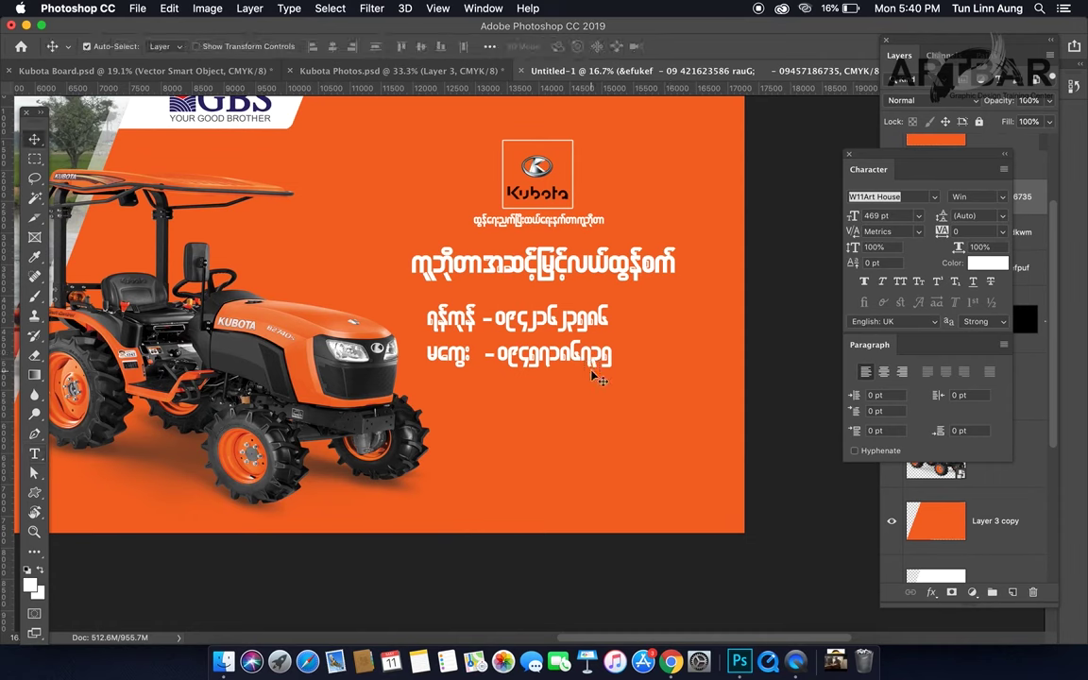
mouse_move(593, 368)
left_mouse_down()
mouse_move(623, 373)
mouse_move(609, 368)
left_mouse_up()
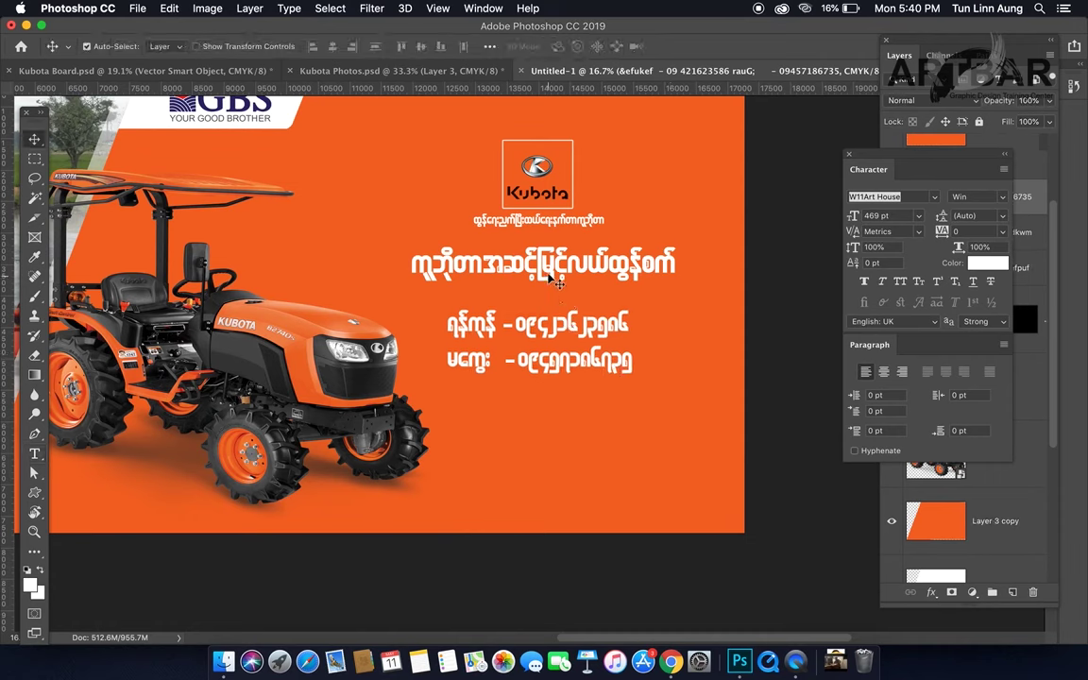
left_click_drag(550, 275, 551, 276)
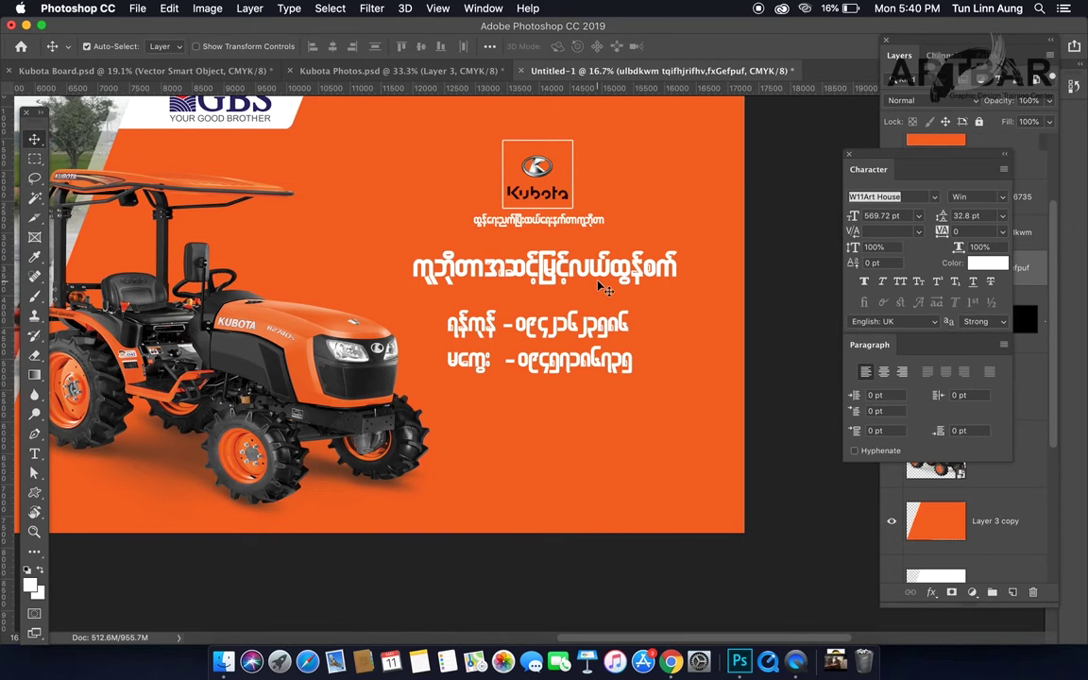
key("super+minus")
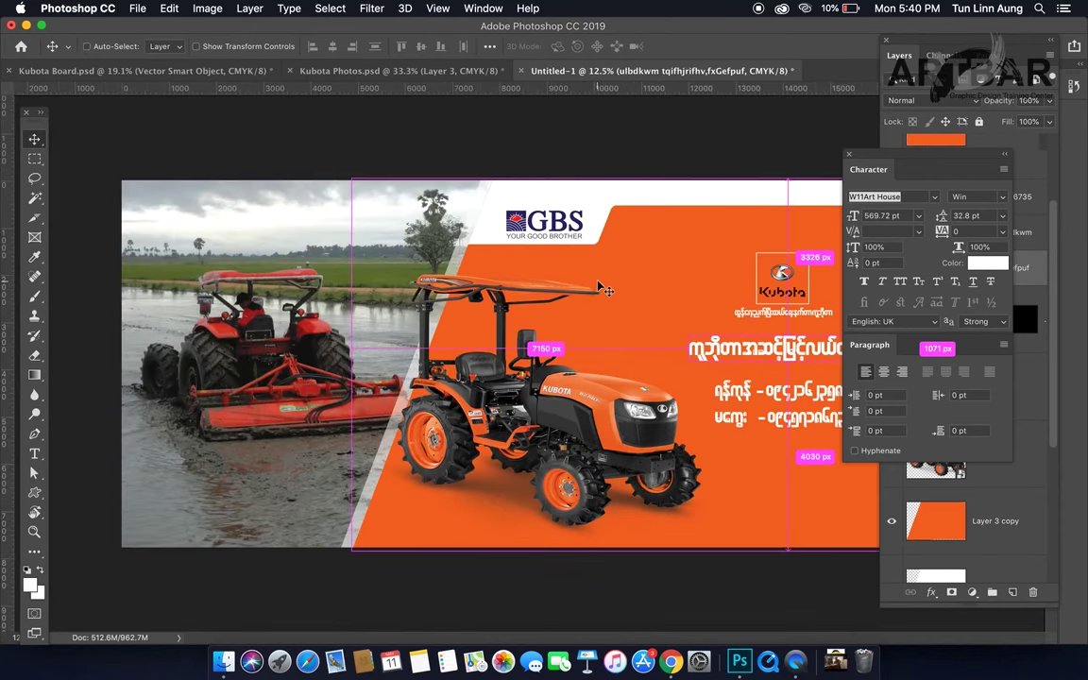
key("Tab")
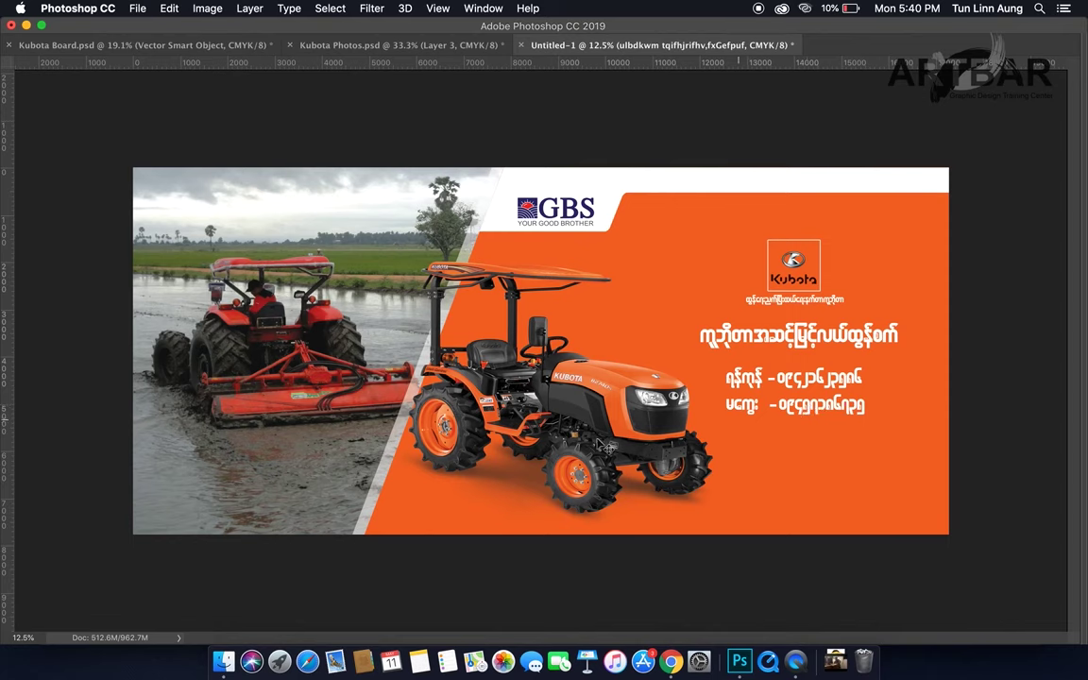
Step: Nudge the left tractor photo down and try transforms on the GBS header strip and logo
left_click(609, 421)
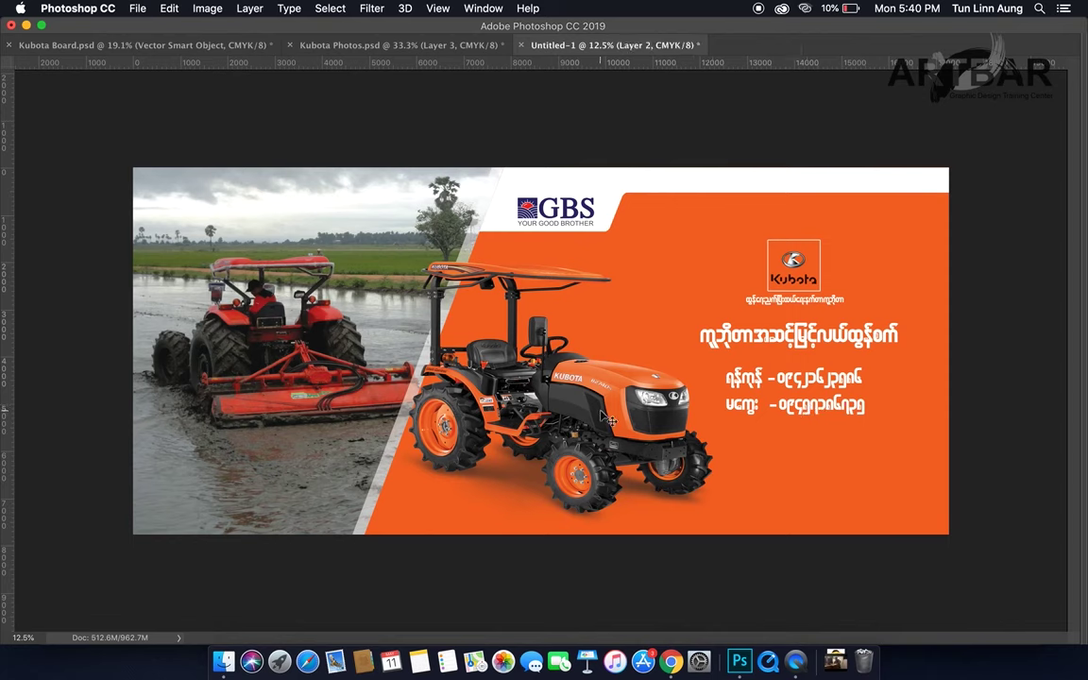
left_click_drag(348, 389, 350, 394)
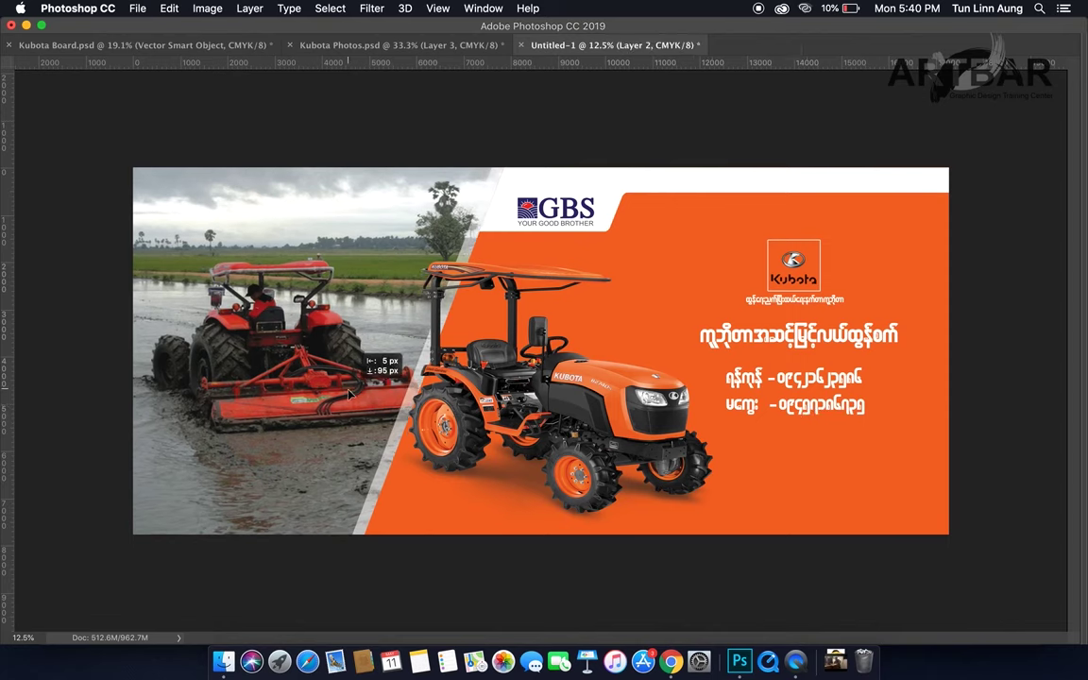
left_click(583, 216)
key("super+t")
key("Return")
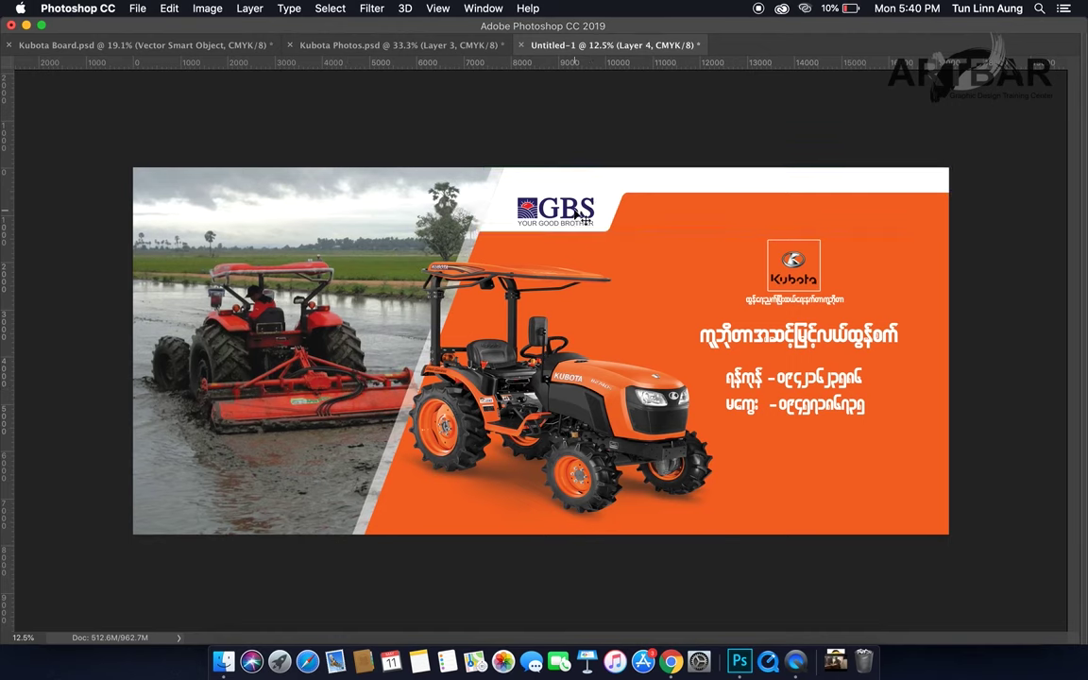
left_click(541, 215)
key("super+t")
key("Return")
Step: Shift the white GBS header strip left and enlarge the GBS logo
left_click_drag(556, 214, 529, 208)
key("super+t")
key("Return")
left_click(554, 210)
key("super+t")
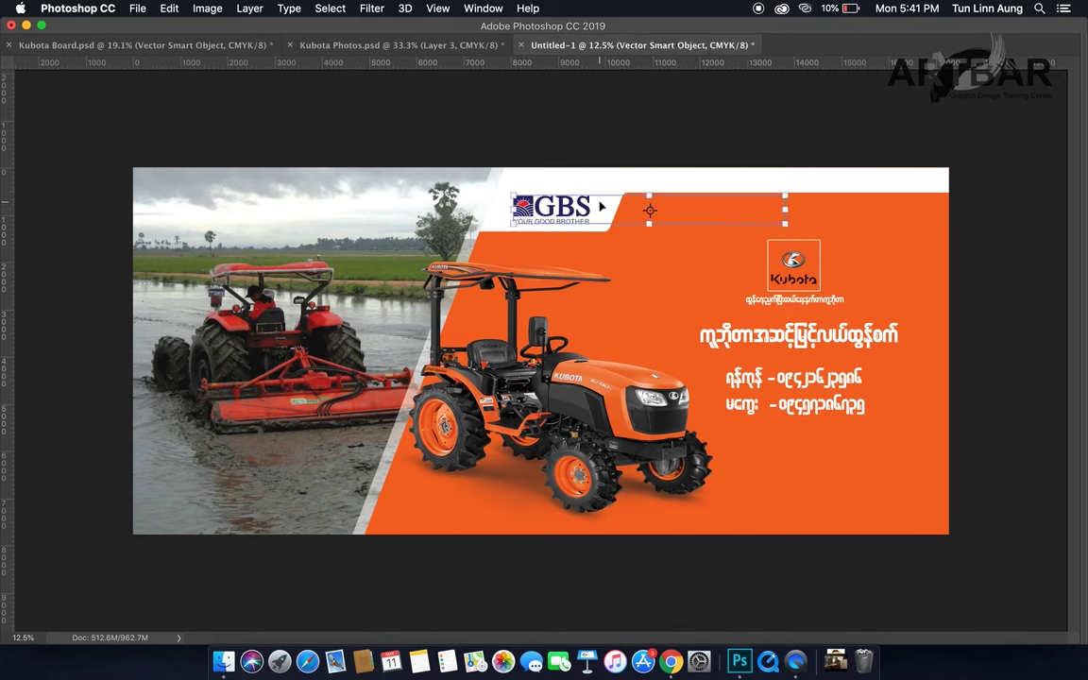
mouse_move(511, 194)
left_mouse_down()
mouse_move(499, 185)
mouse_move(522, 210)
left_mouse_up()
key("Return")
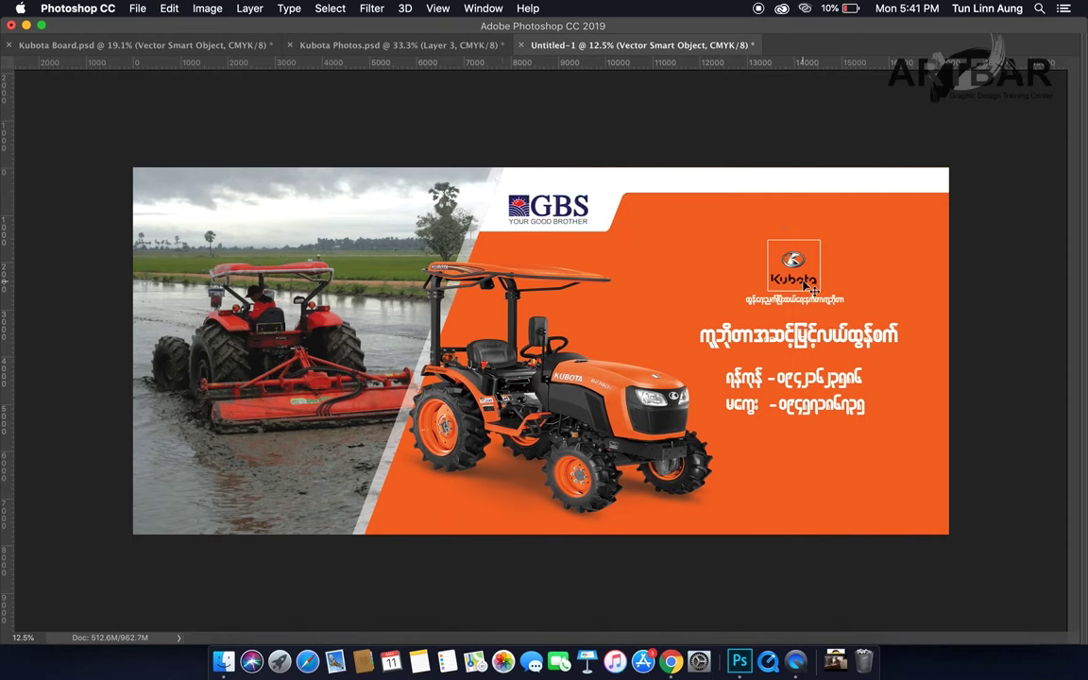
Step: Lower the Burmese tagline under the Kubota logo and shift the headline and phone numbers down
left_click_drag(807, 295, 804, 318)
left_click_drag(808, 378, 812, 411)
left_click_drag(796, 312, 792, 298)
Step: Scale the Burmese headline larger
left_click(799, 350)
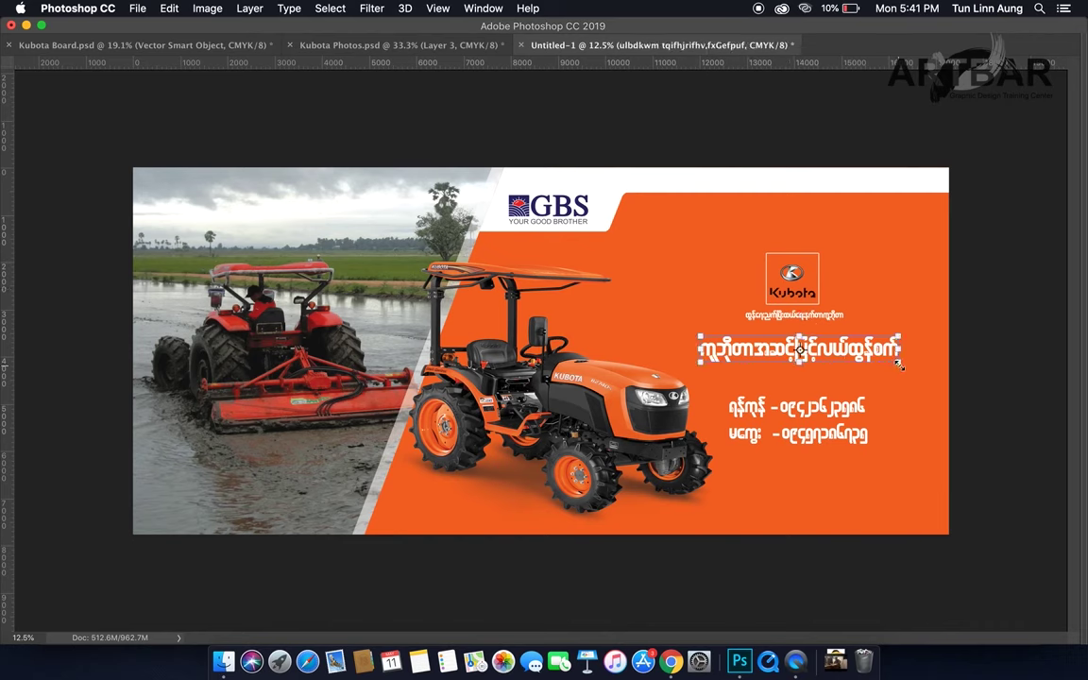
left_click_drag(899, 365, 921, 376)
left_click_drag(700, 336, 688, 330)
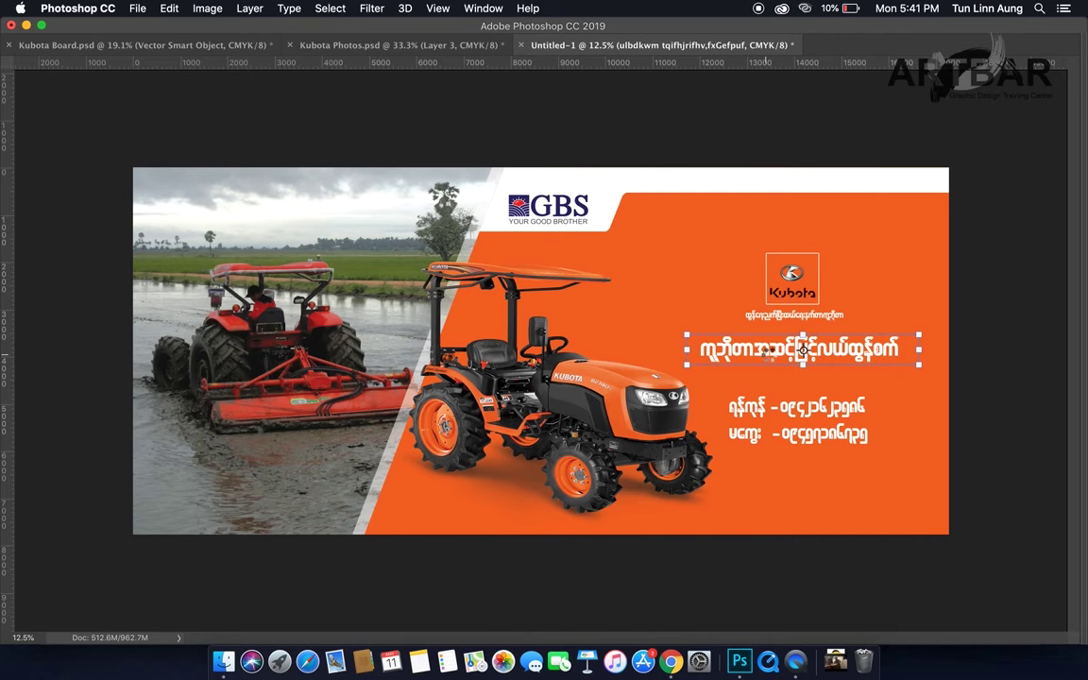
key("Return")
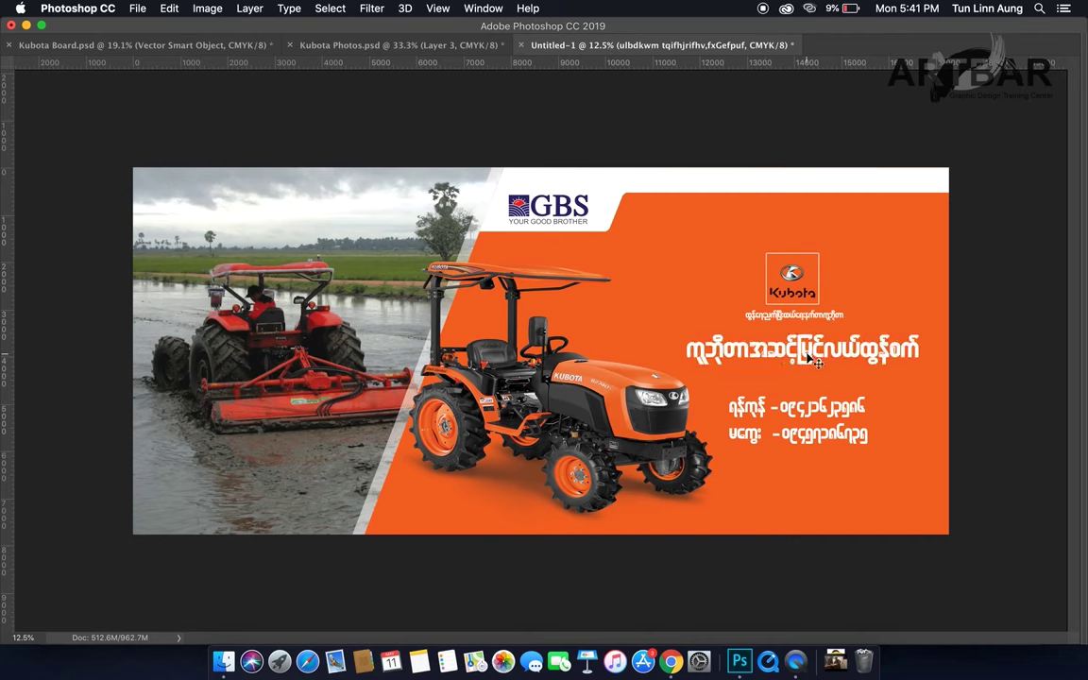
Step: Lower the phone numbers slightly and place a duplicate of the headline beside the GBS logo
mouse_move(807, 415)
left_mouse_down()
mouse_move(831, 420)
mouse_move(808, 420)
left_mouse_up()
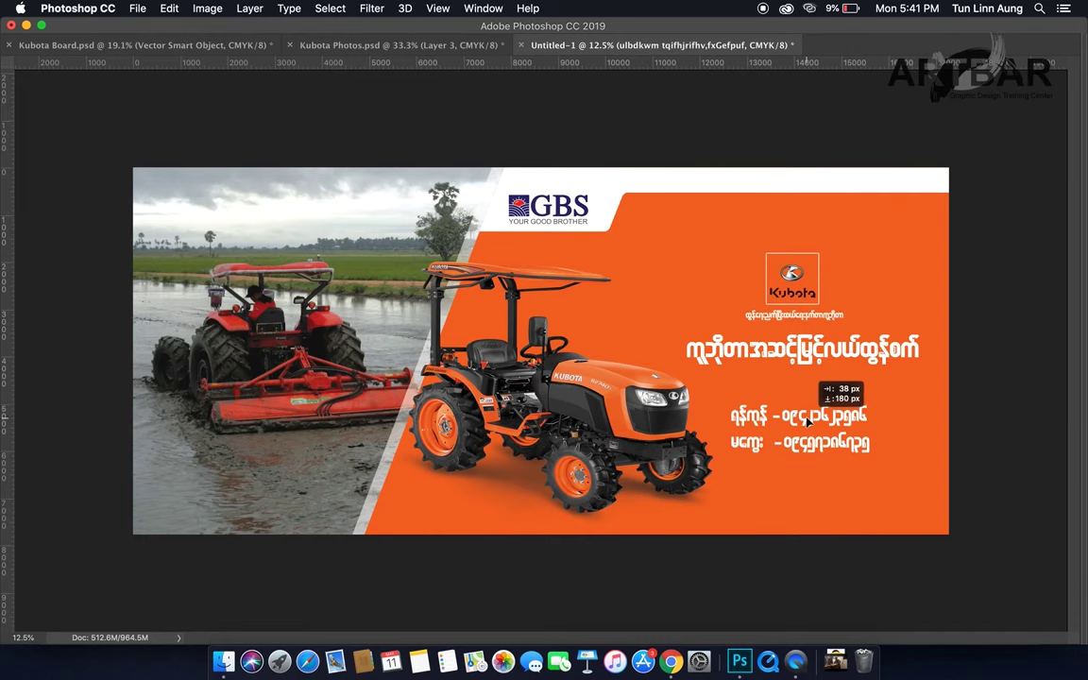
left_click(763, 357)
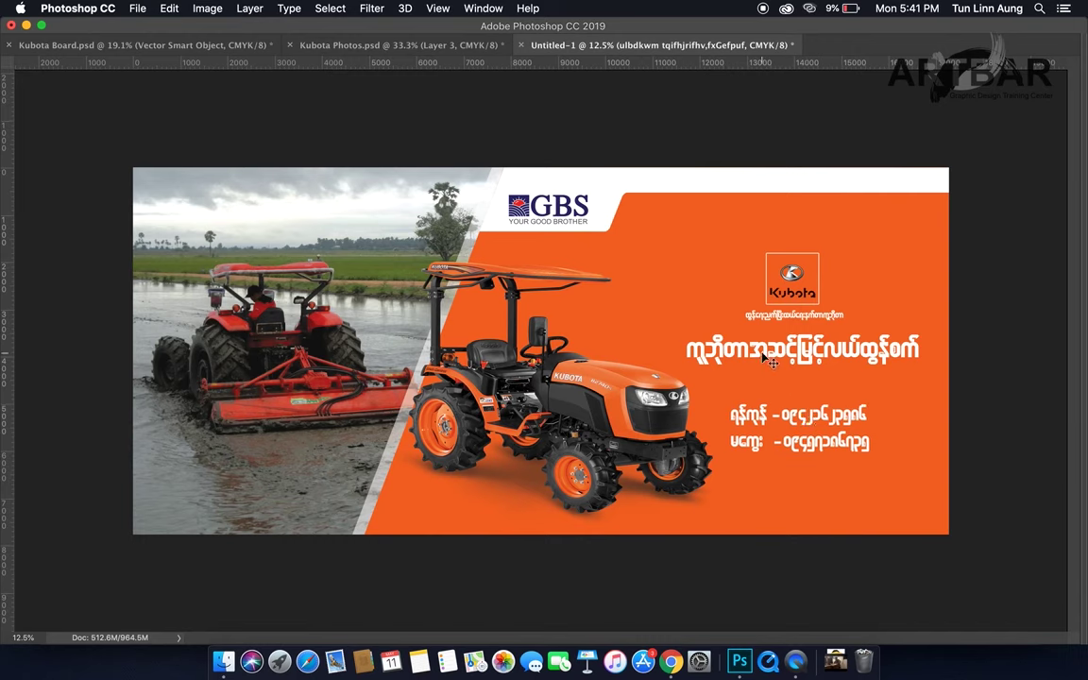
left_click_drag(764, 357, 711, 221)
Step: Replace the copied headline's text with a short new Burmese word
double_click(732, 225)
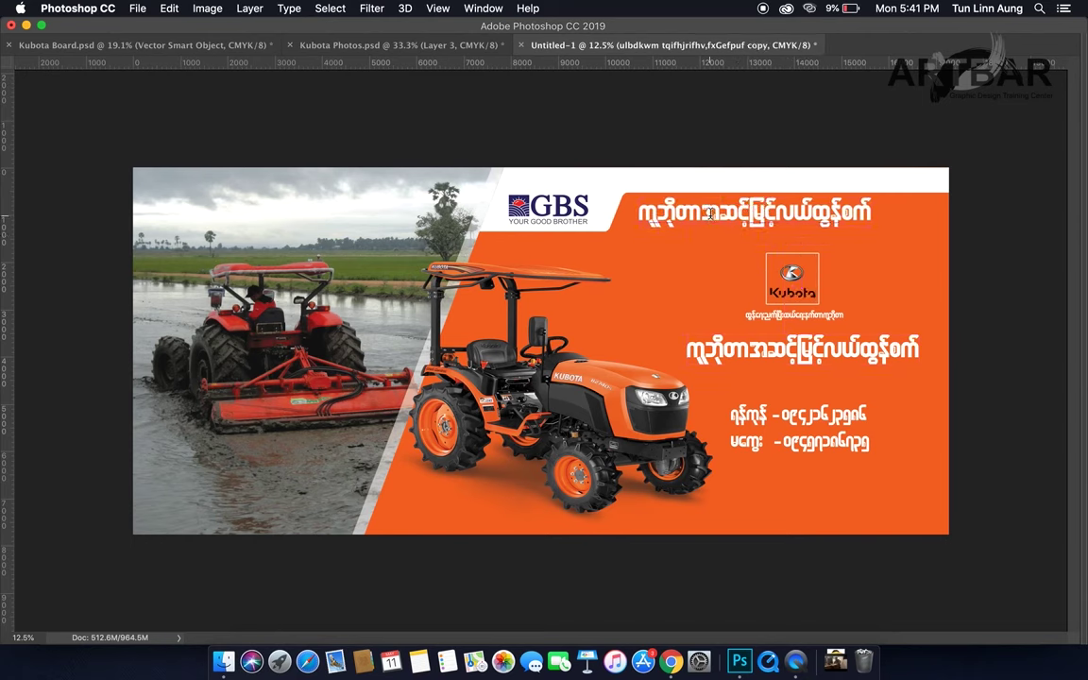
key("super+a")
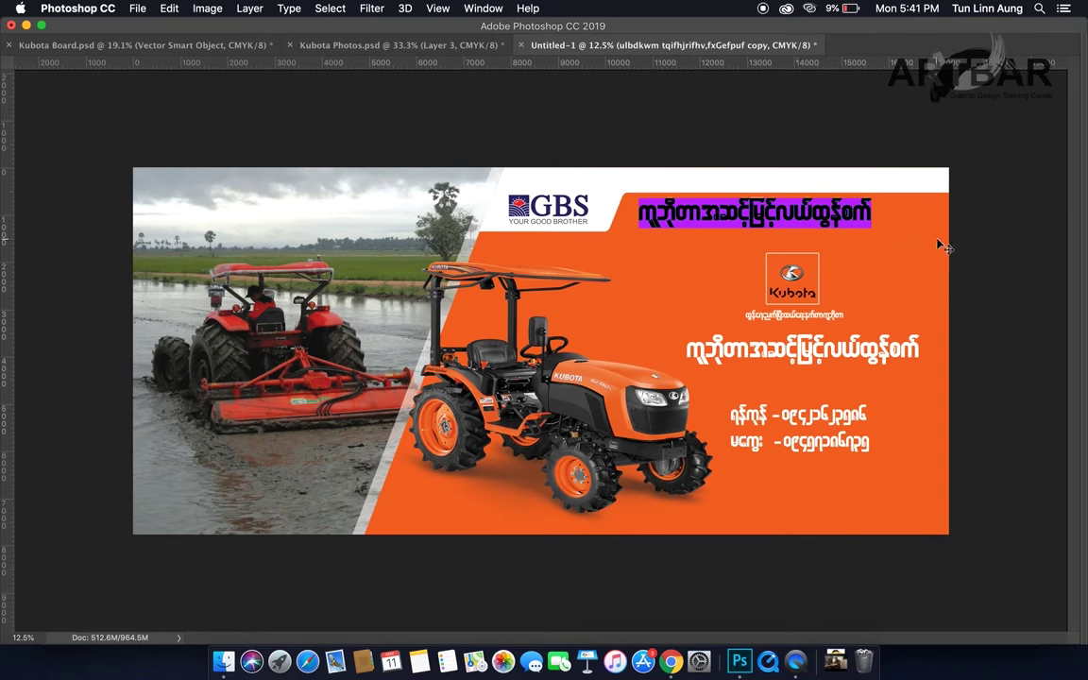
type("c")
type("u")
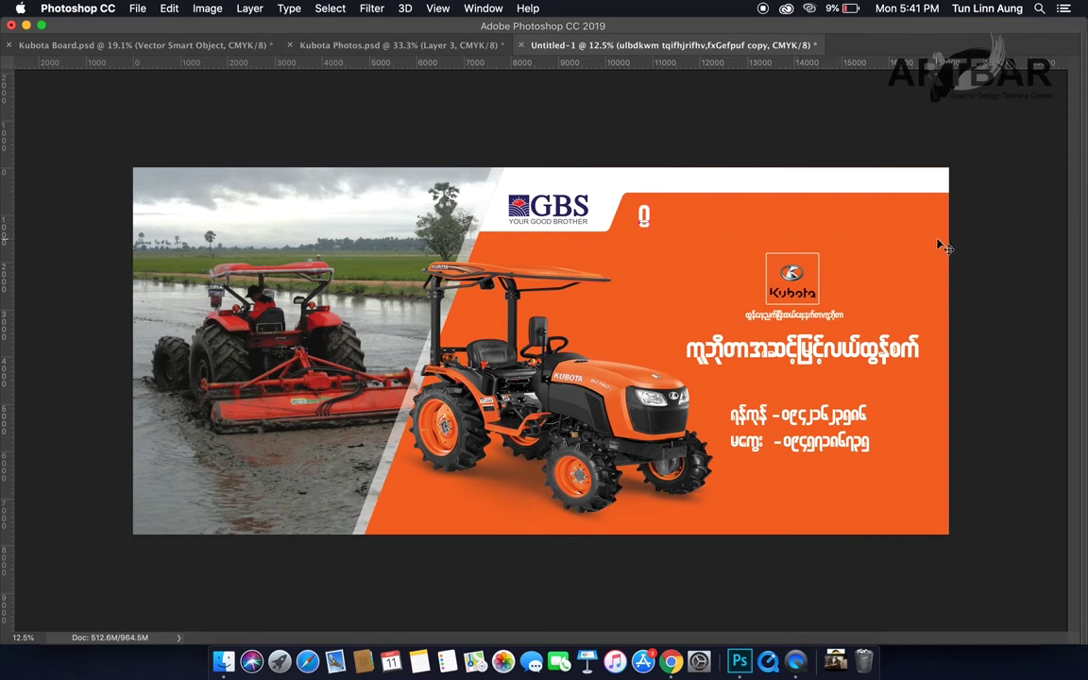
type("wfh")
key("BackSpace")
type("k")
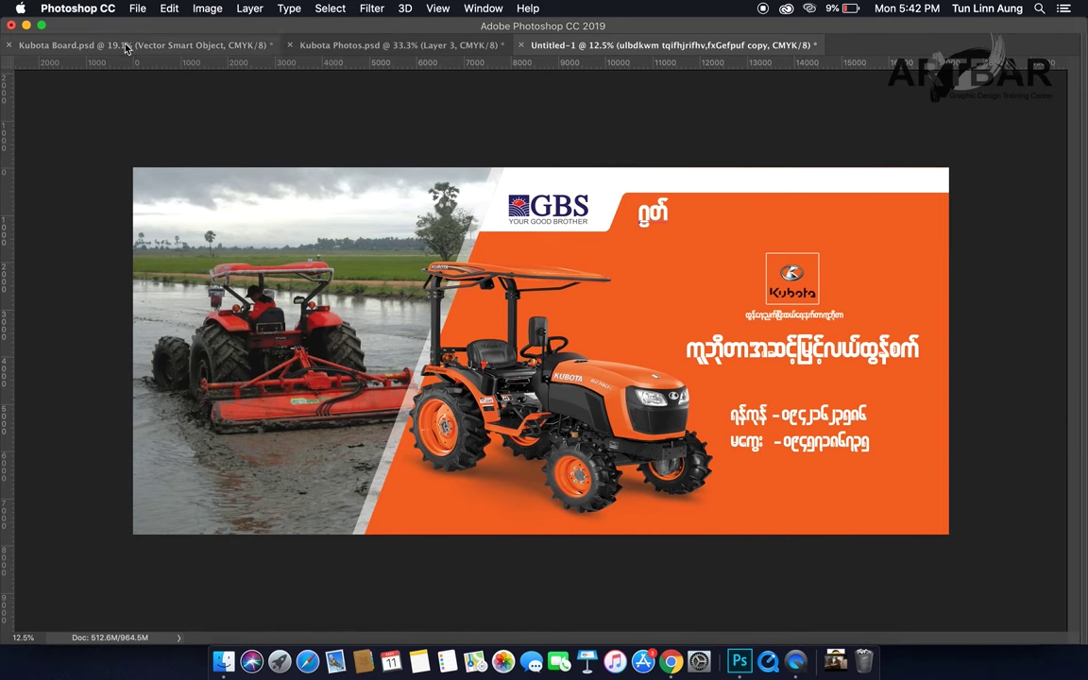
Step: Look through the Edit menu, reselect the new text layer, and open Preferences
left_click(137, 9)
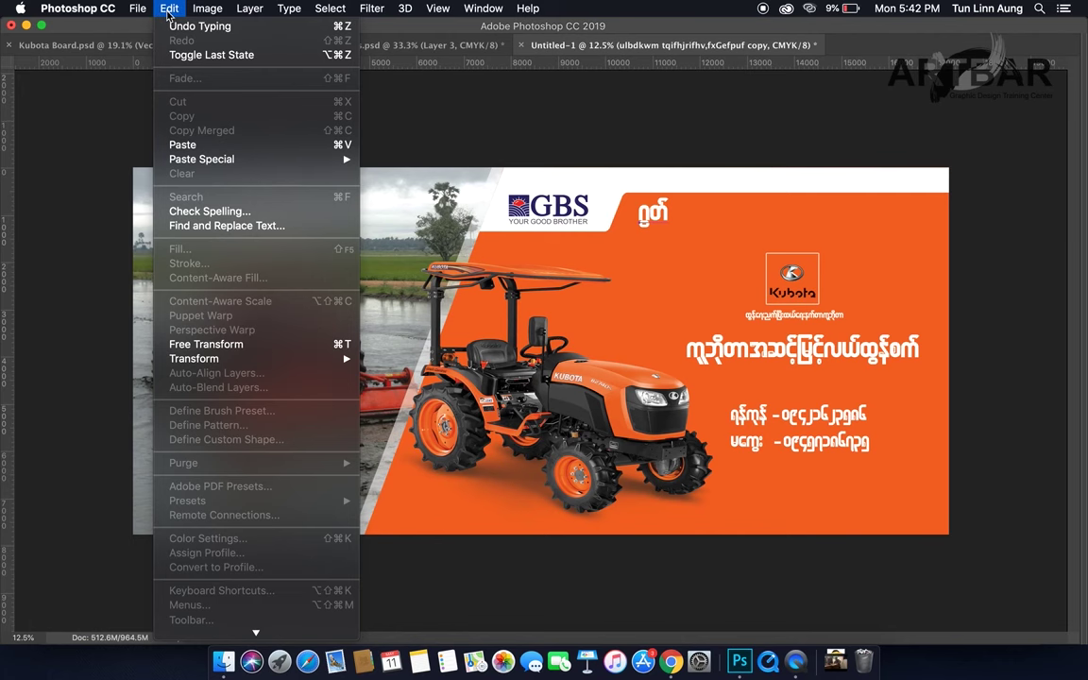
left_click(593, 200)
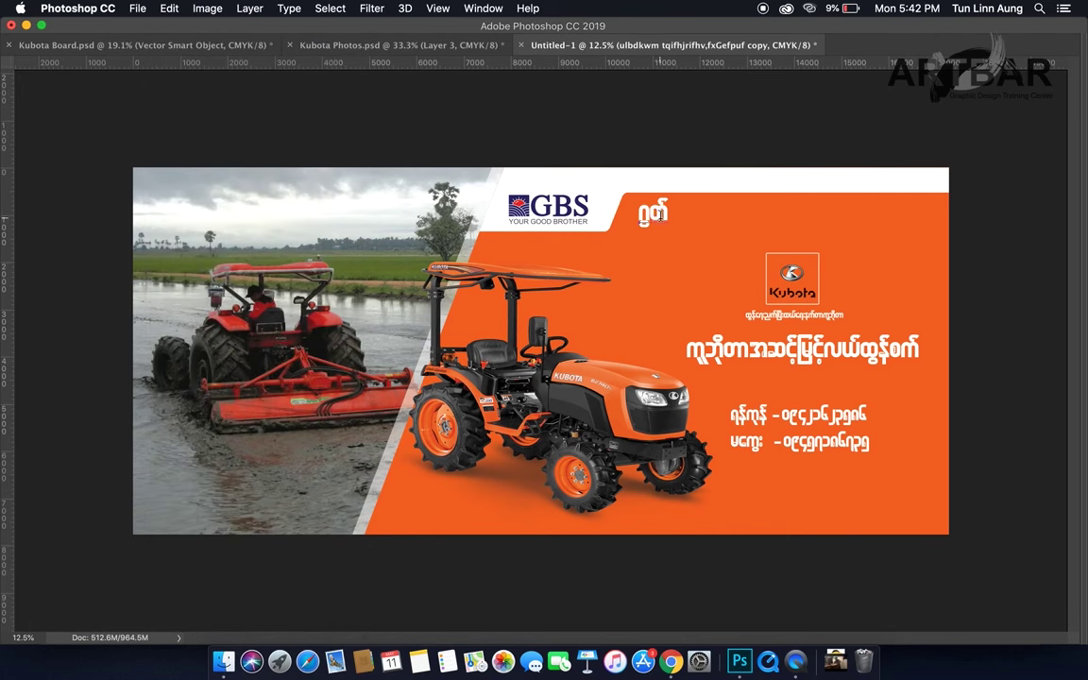
left_click(664, 213)
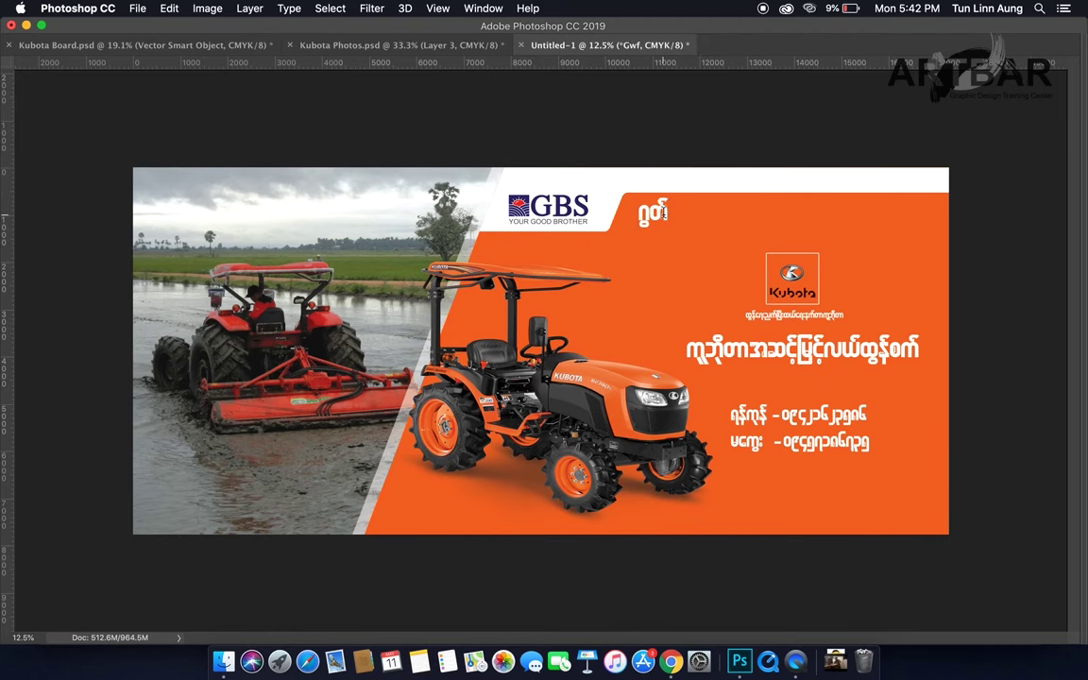
key("super+k")
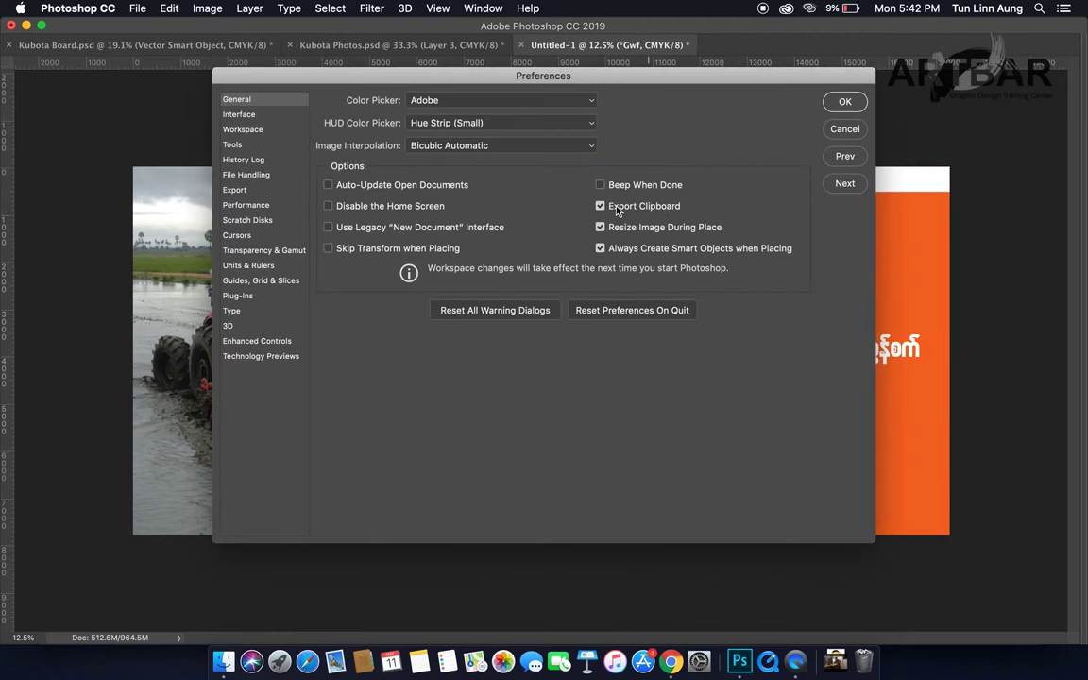
Step: Uncheck Use Smart Quotes on the Type page of Preferences and confirm with OK
left_click(240, 296)
left_click(233, 311)
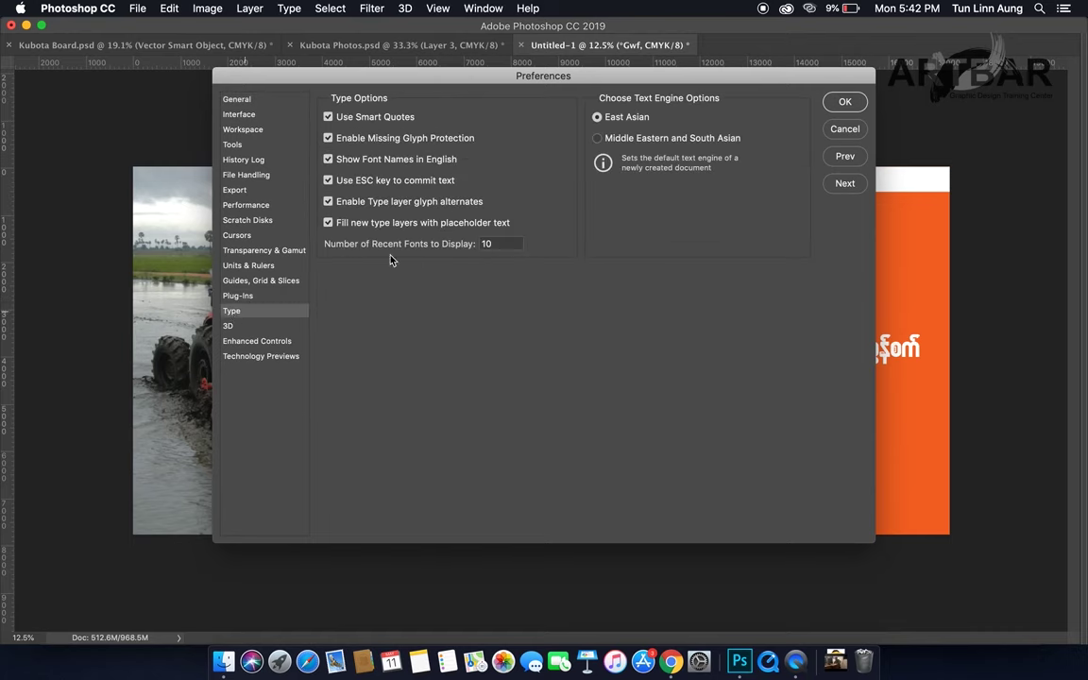
left_click(327, 116)
left_click(843, 102)
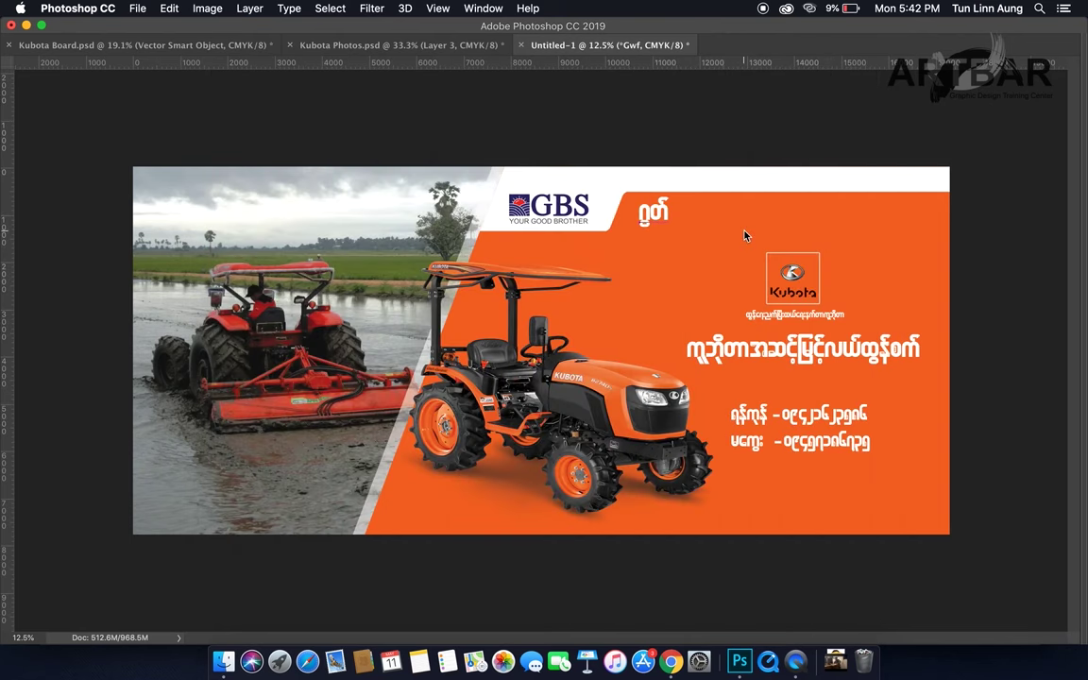
Step: Append ဒ်ဘရားသားစ်ကုမ to the heading beside the GBS logo, then browse the Type menu
type("ဒ်ဘရားသား")
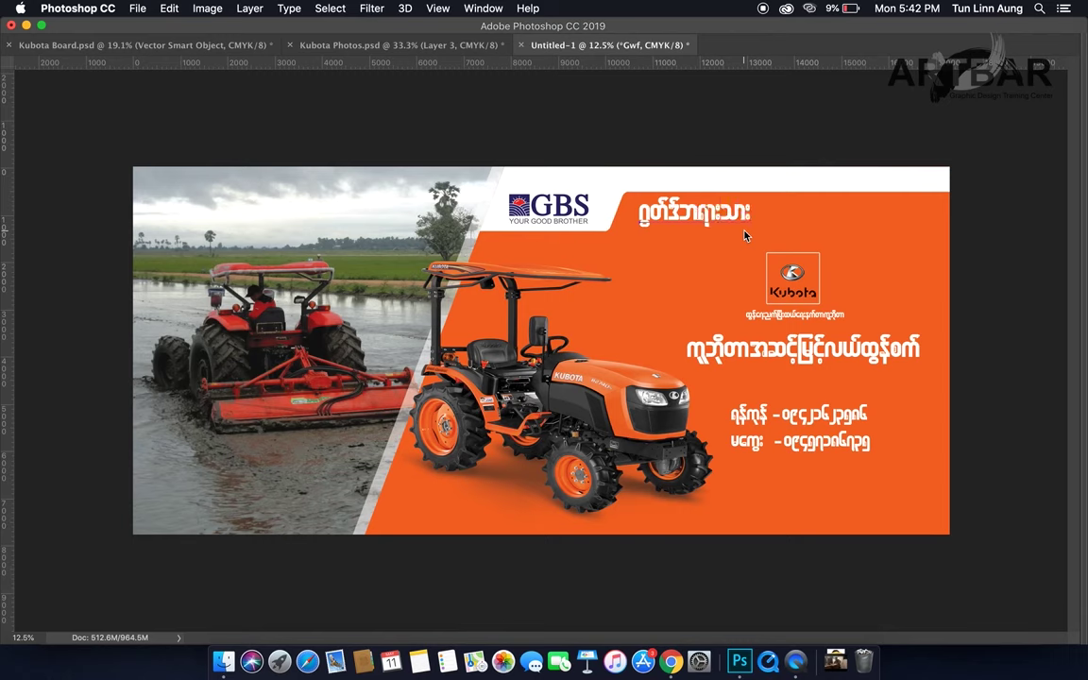
type("စ်")
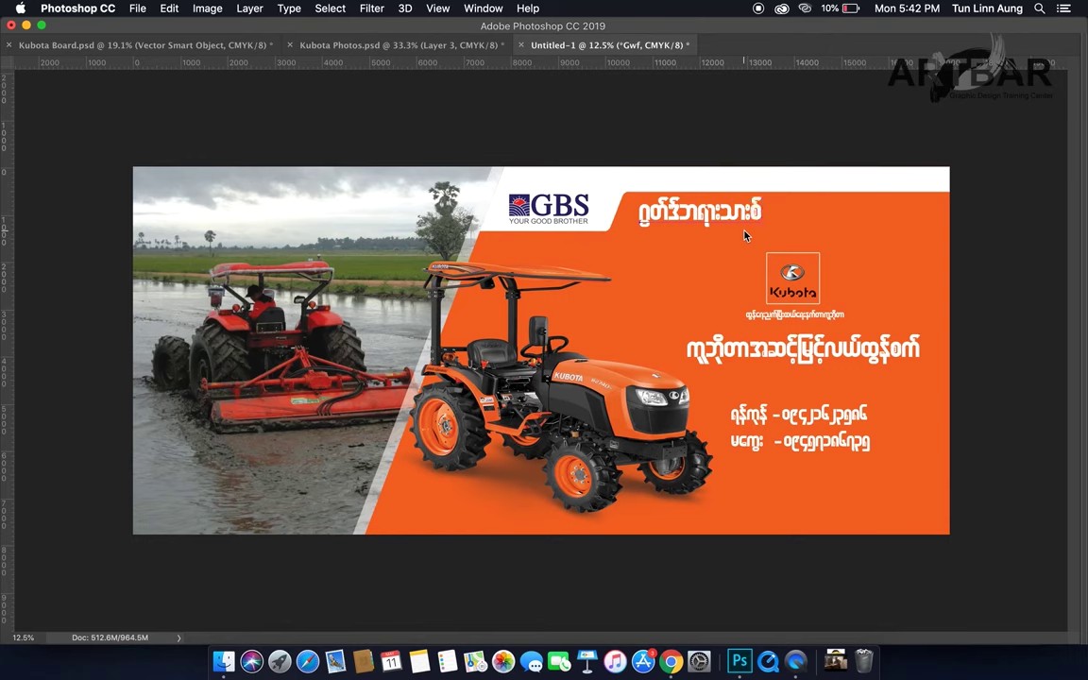
type("ကုမ")
left_click(285, 8)
mouse_move(38, 7)
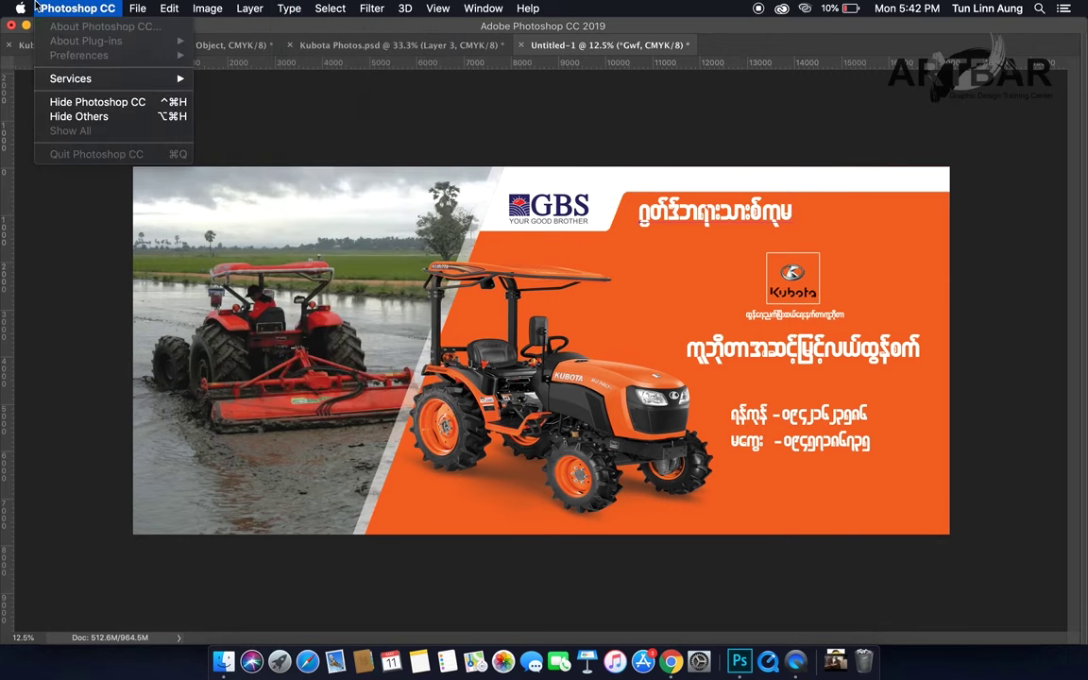
mouse_move(289, 9)
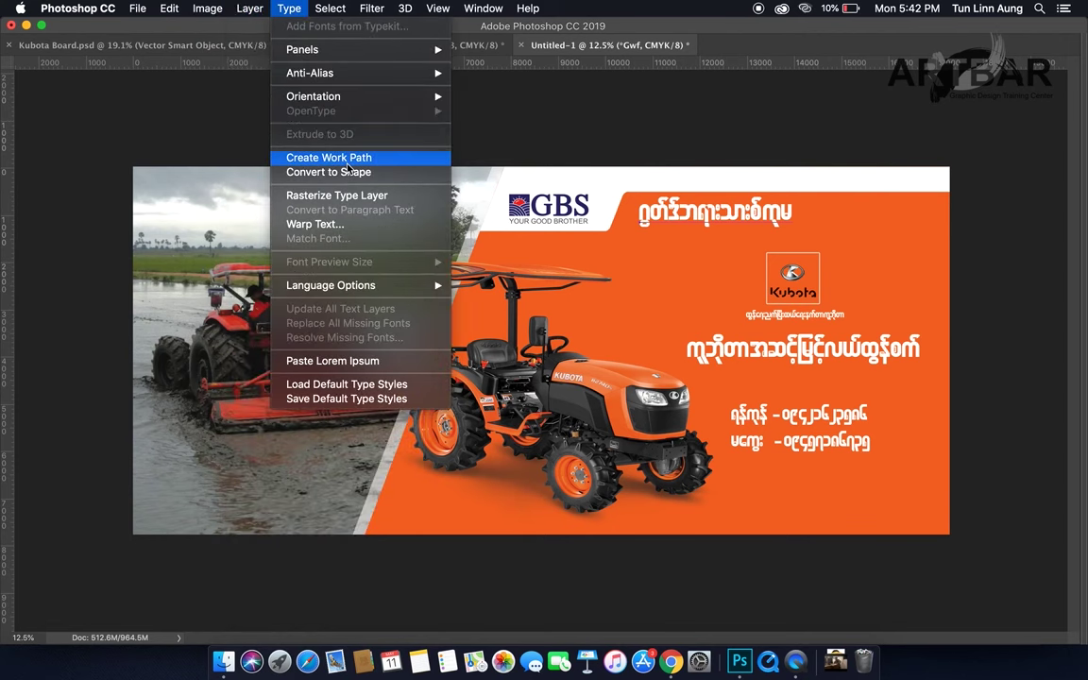
Step: Open the Glyphs panel, move it off the Kubota logo, and insert the needed glyph into the headline
mouse_move(483, 8)
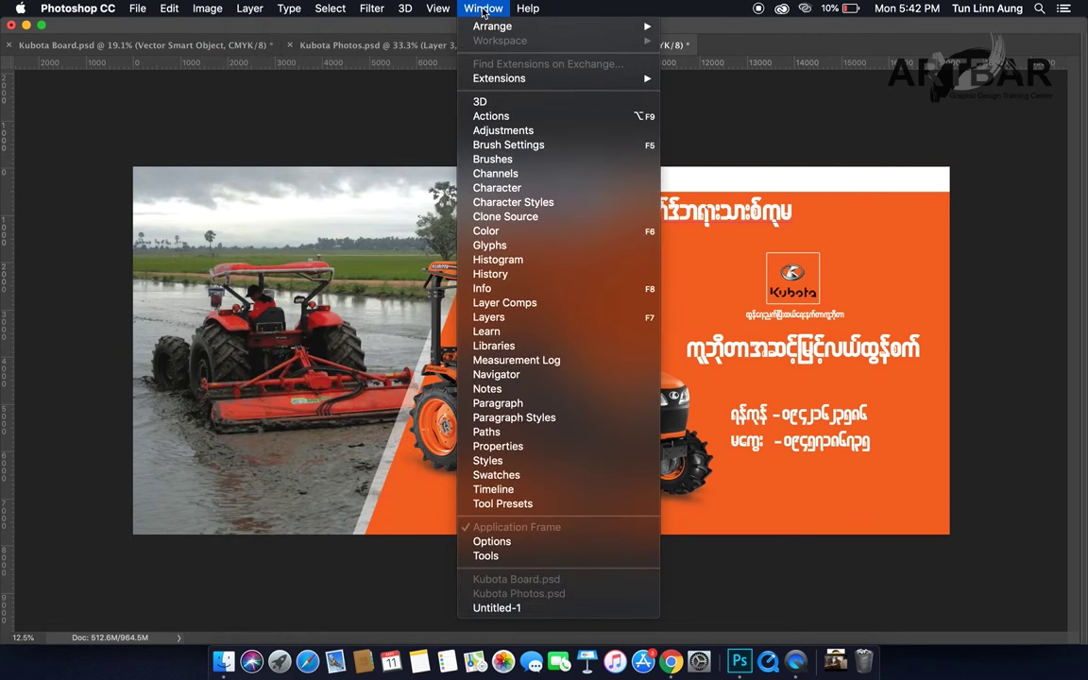
left_click(510, 247)
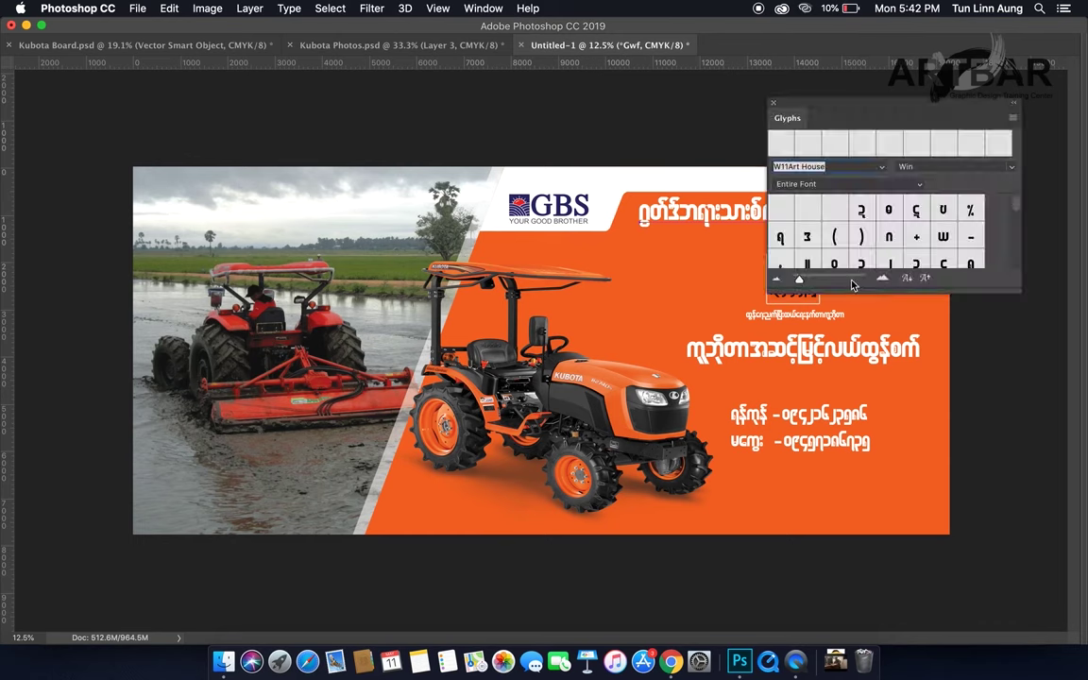
left_click_drag(872, 109, 309, 143)
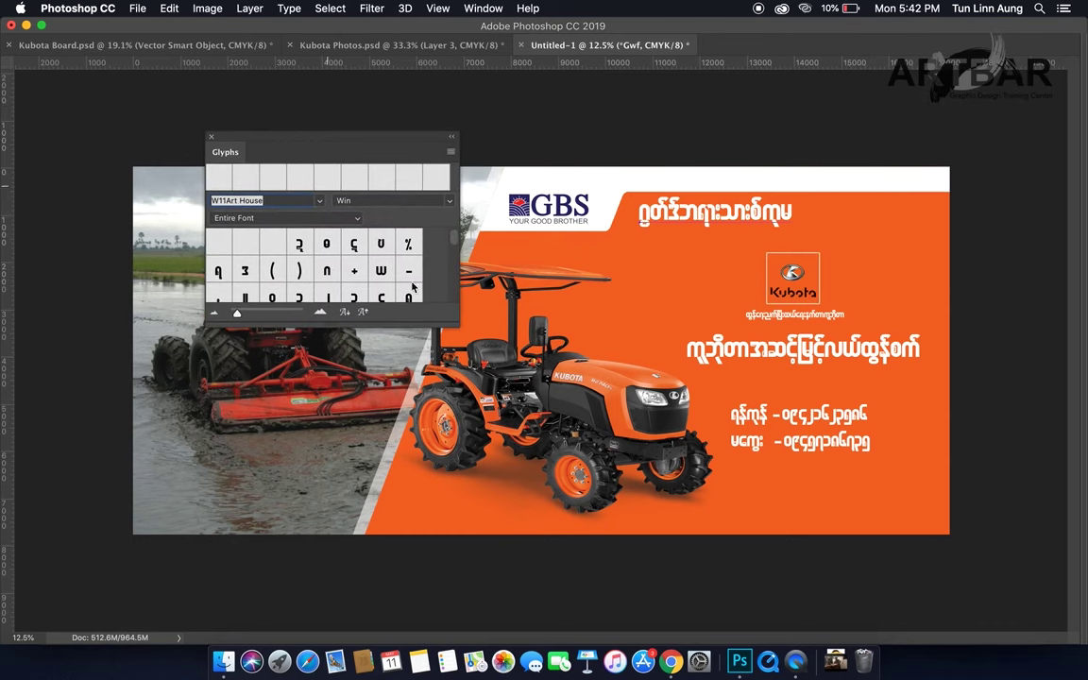
left_click_drag(454, 323, 457, 509)
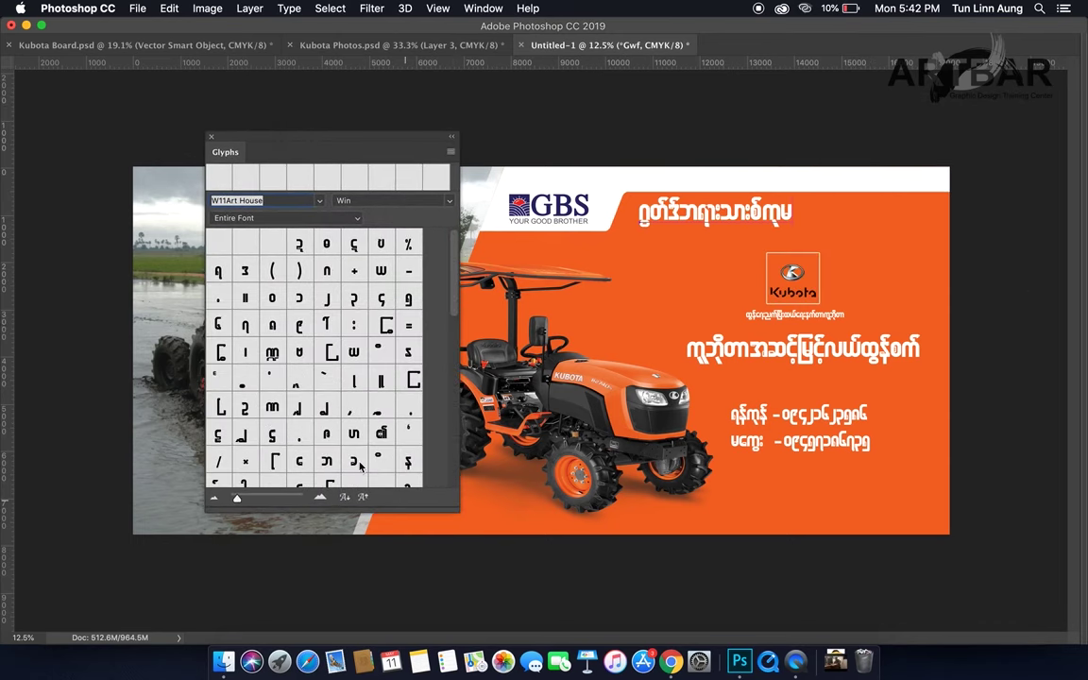
scroll(345, 455, "down", 2)
scroll(345, 455, "down", 5)
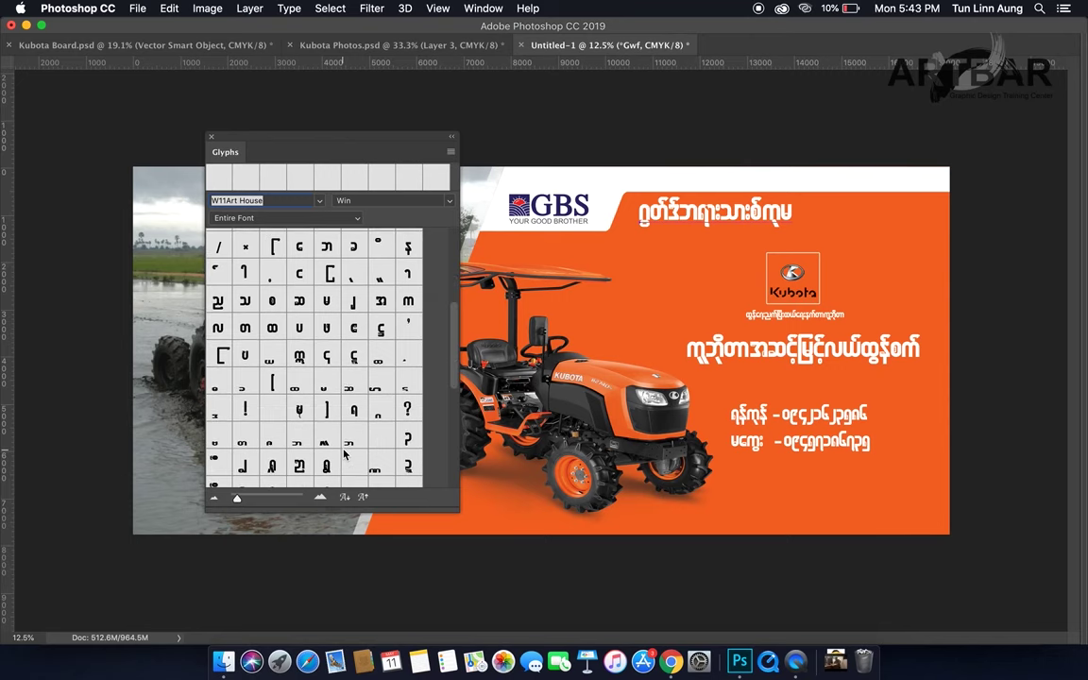
scroll(301, 462, "down", 3)
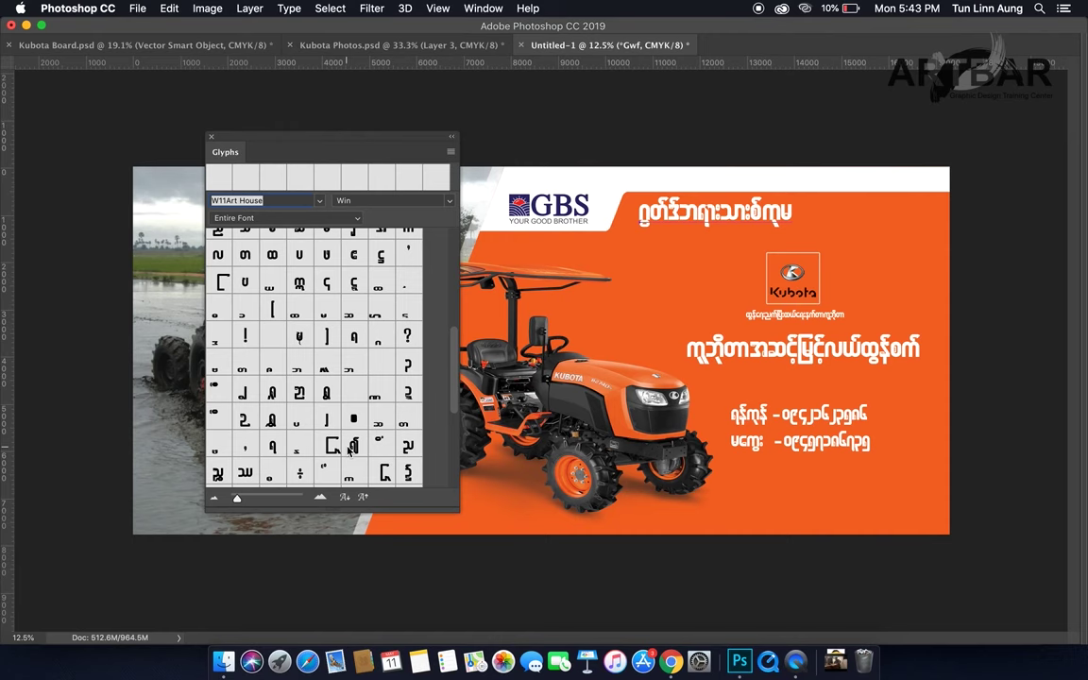
scroll(347, 452, "down", 3)
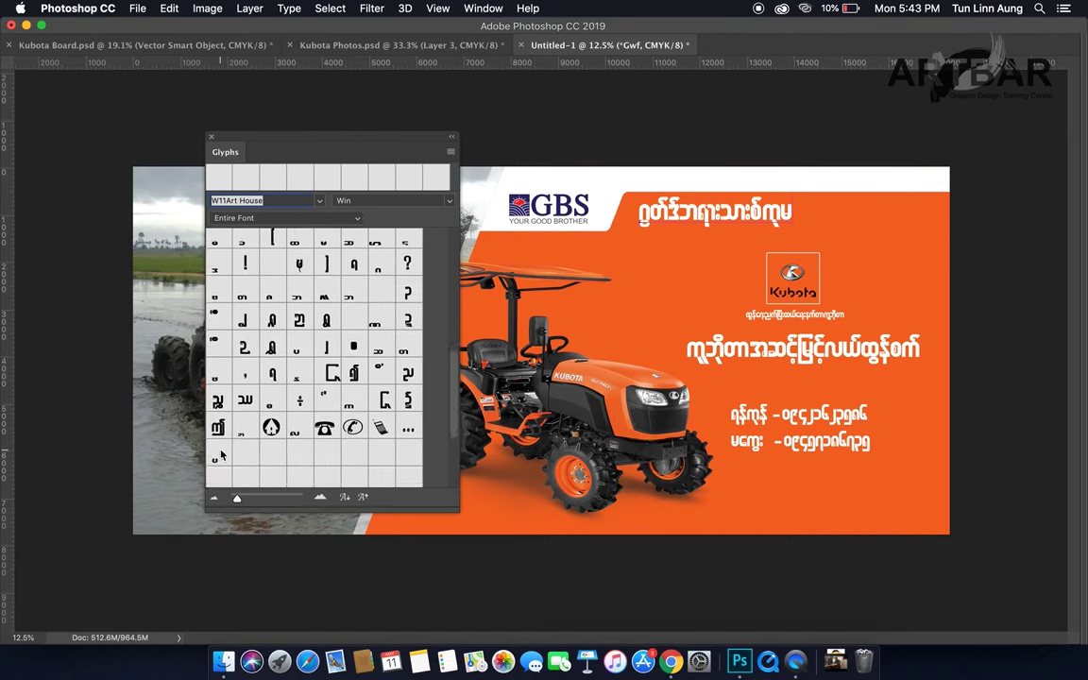
left_click(216, 457)
scroll(311, 427, "down", 1)
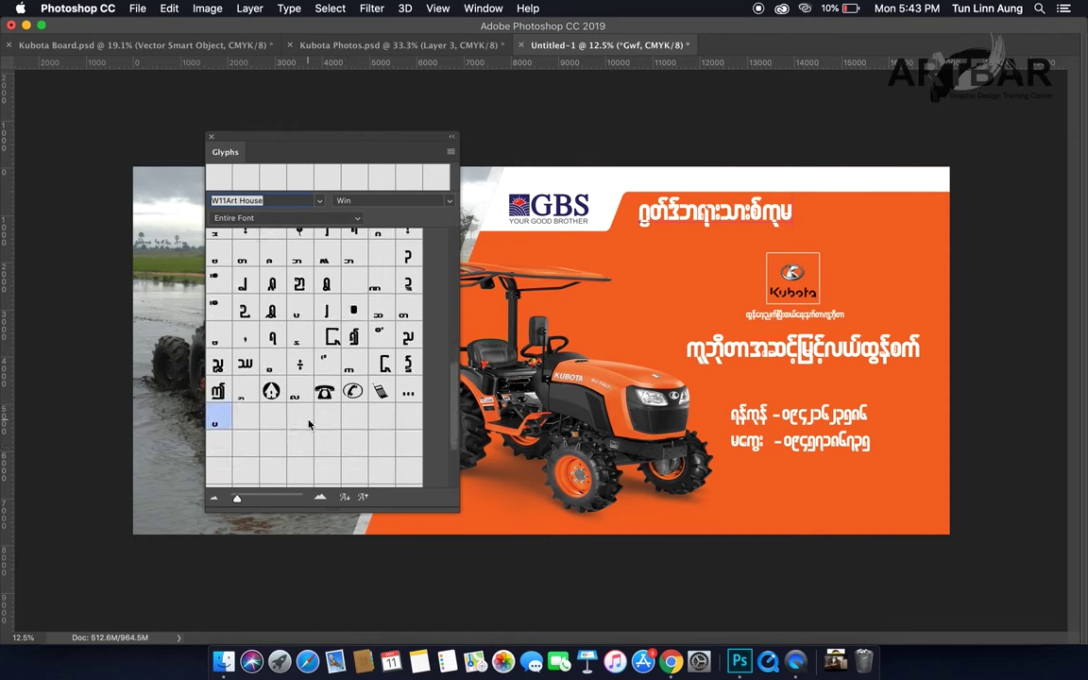
double_click(298, 311)
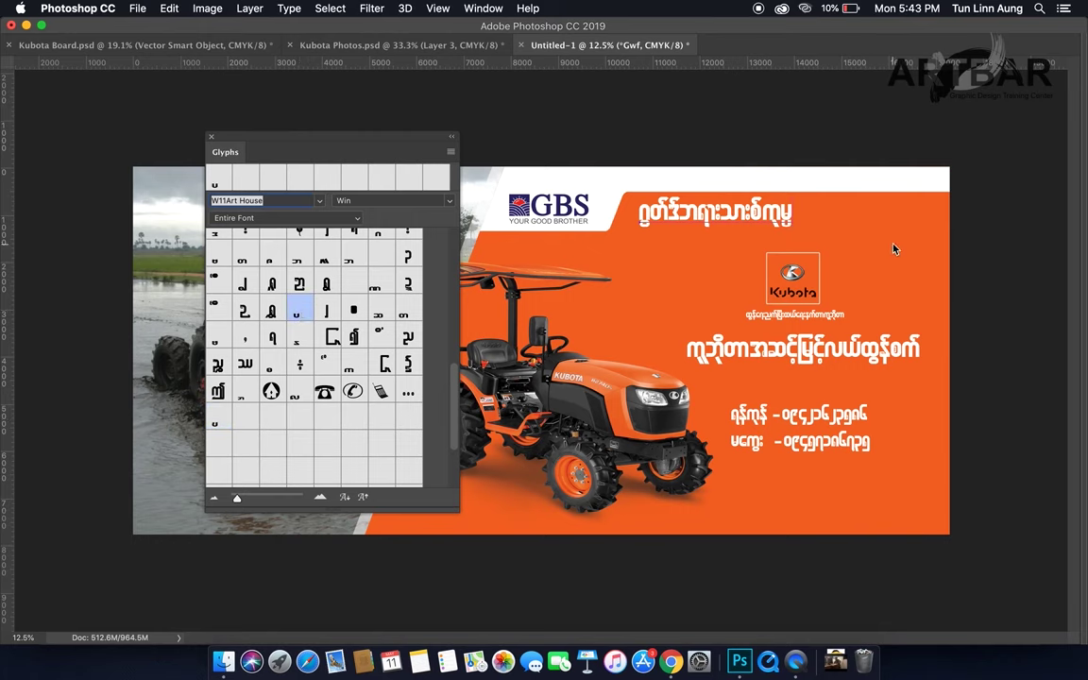
Step: Replace the headline's last character with ဏီလီမိတက် and commit the text
key("BackSpace")
type("ဏီလီမိ")
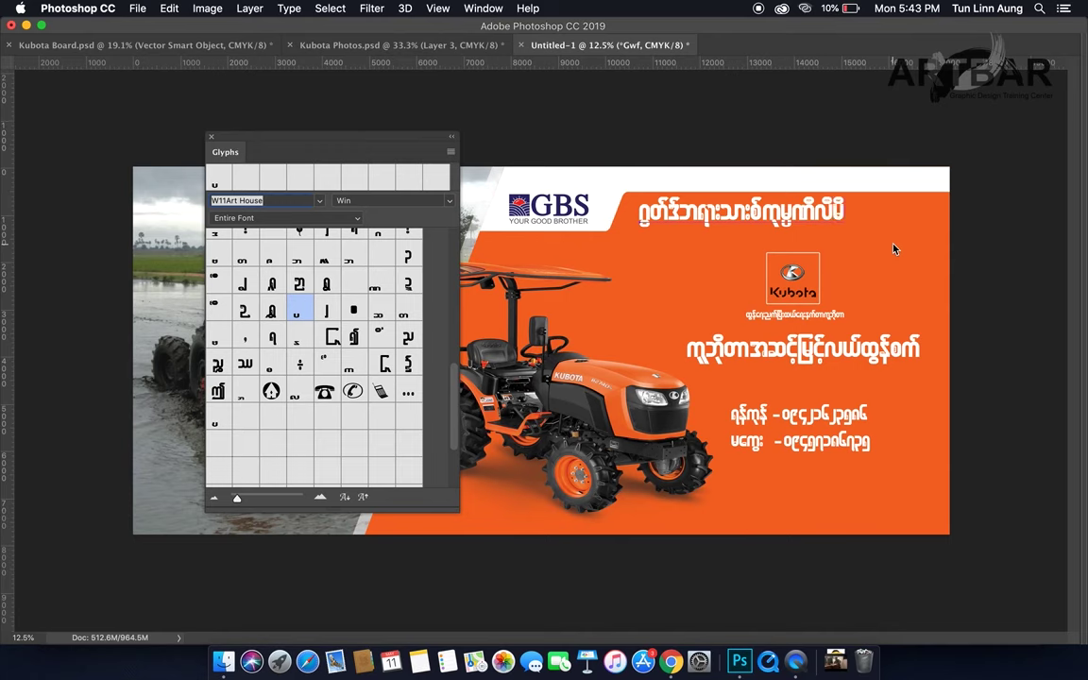
type("တက်")
key("Escape")
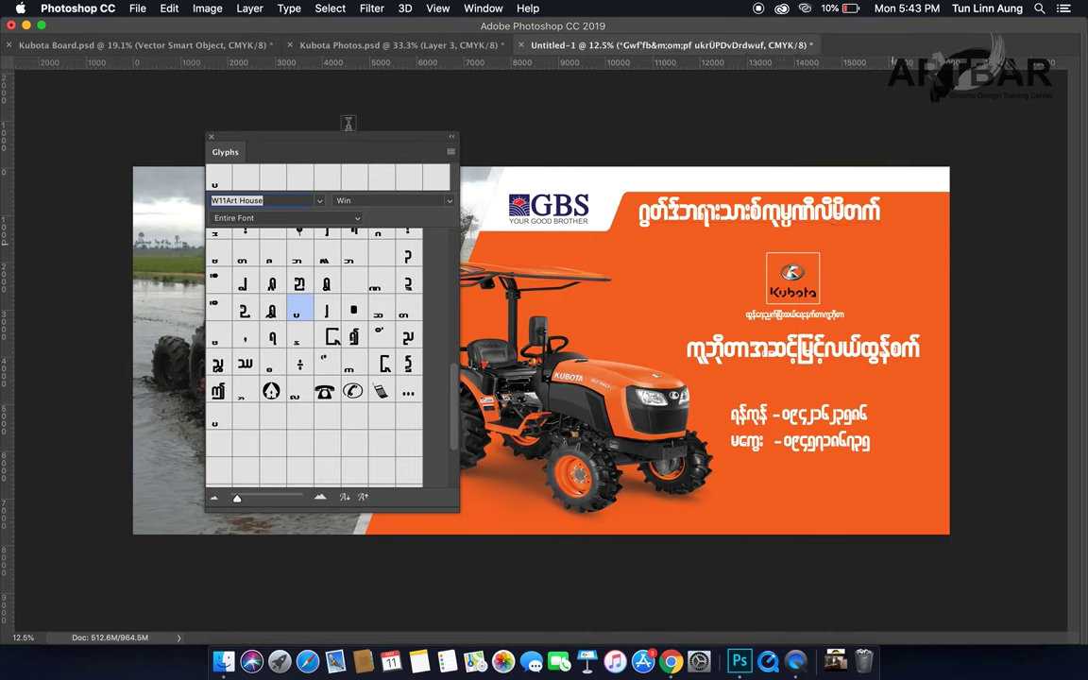
Step: Close the Glyphs panel, shift the top headline left, and move the GBS logo right and down
left_click(211, 137)
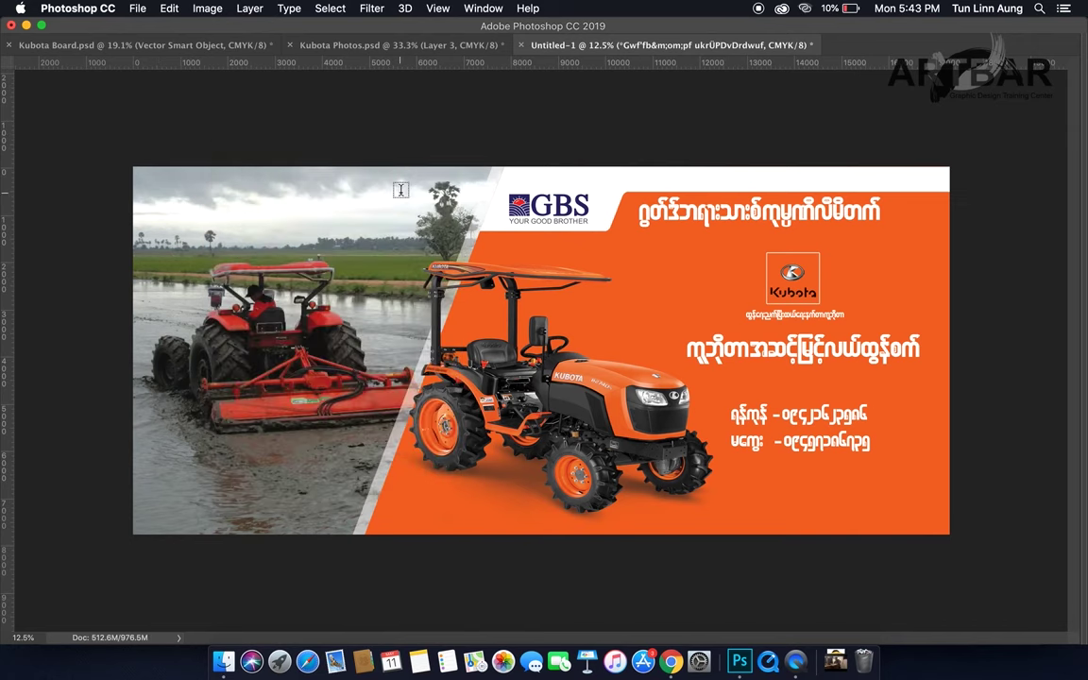
left_click_drag(695, 220, 715, 219)
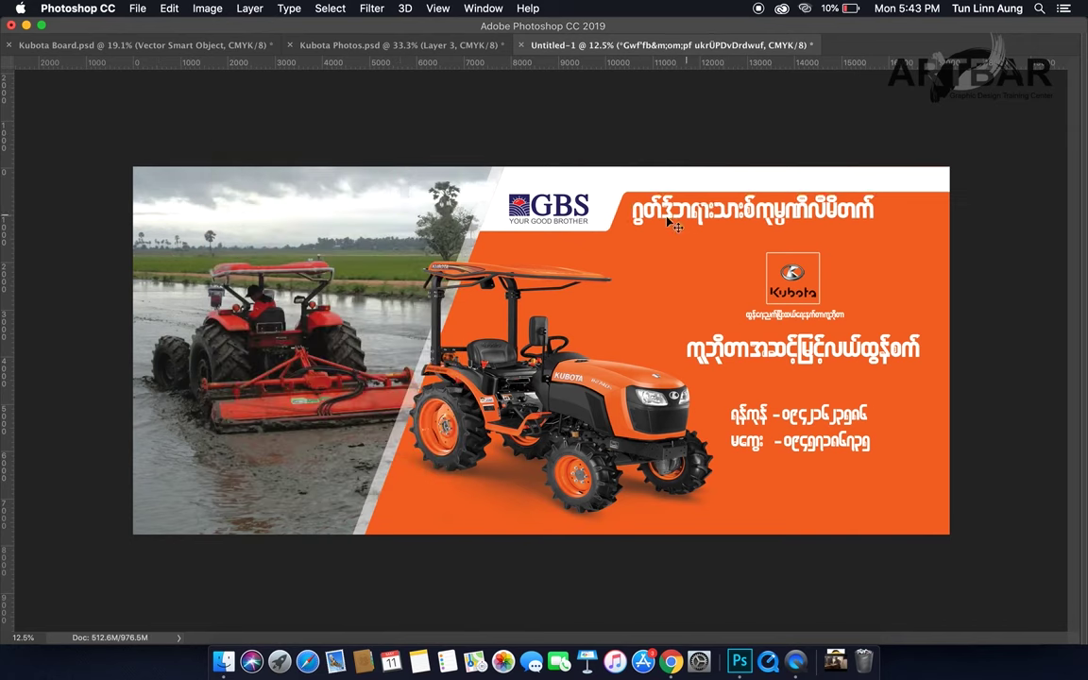
left_click(588, 223)
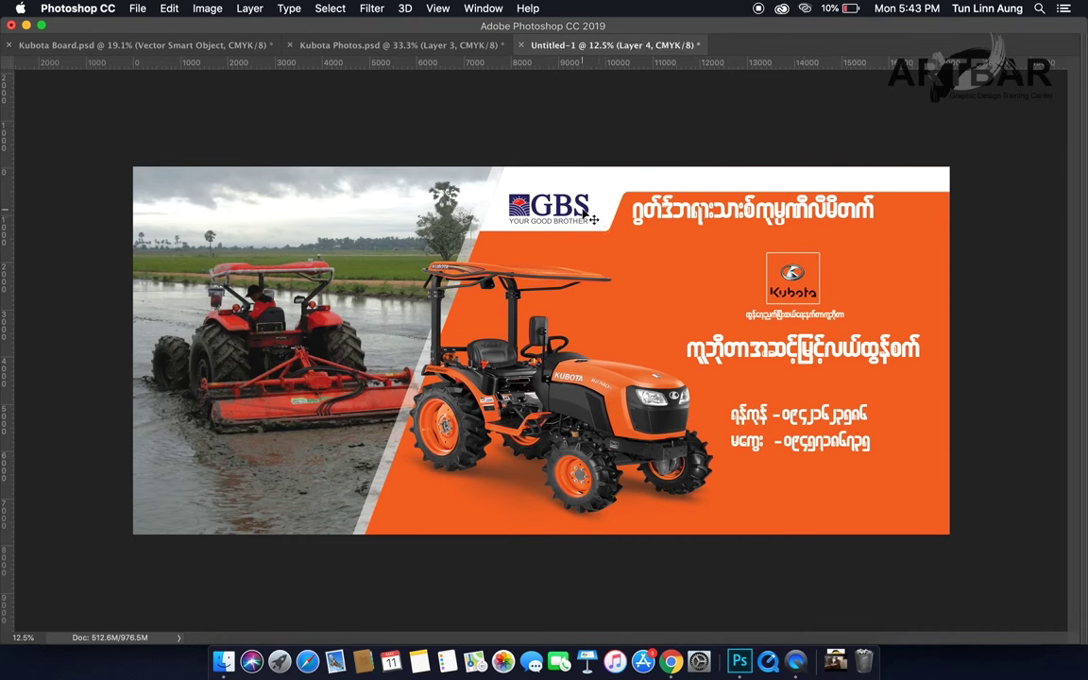
left_click_drag(593, 219, 588, 205)
left_click(588, 206)
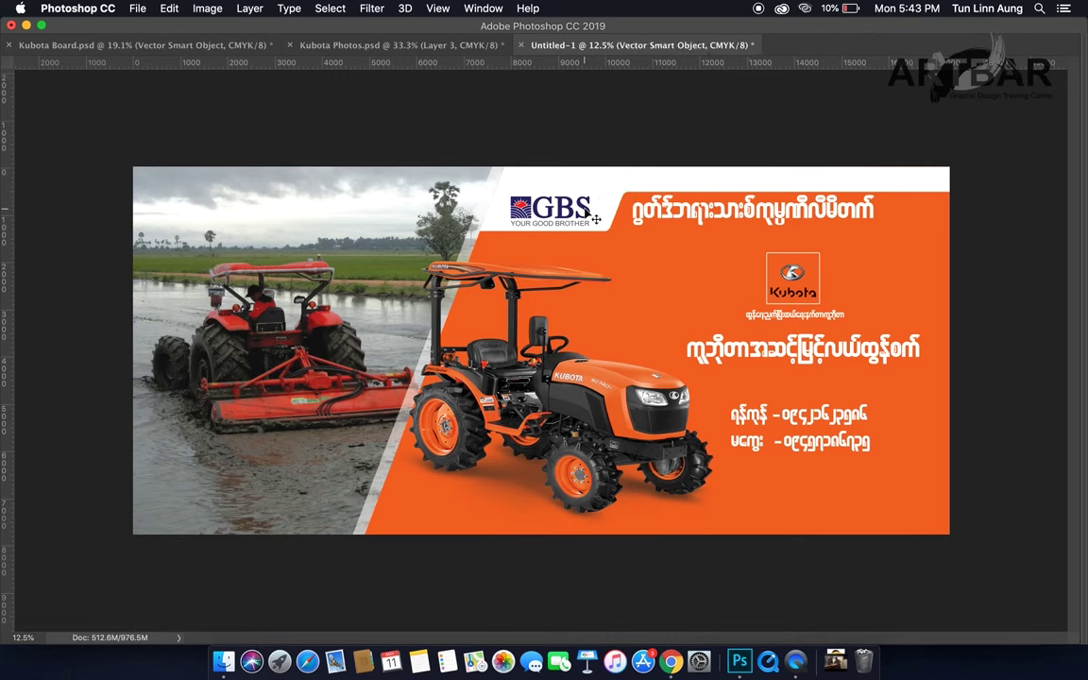
left_click(802, 326)
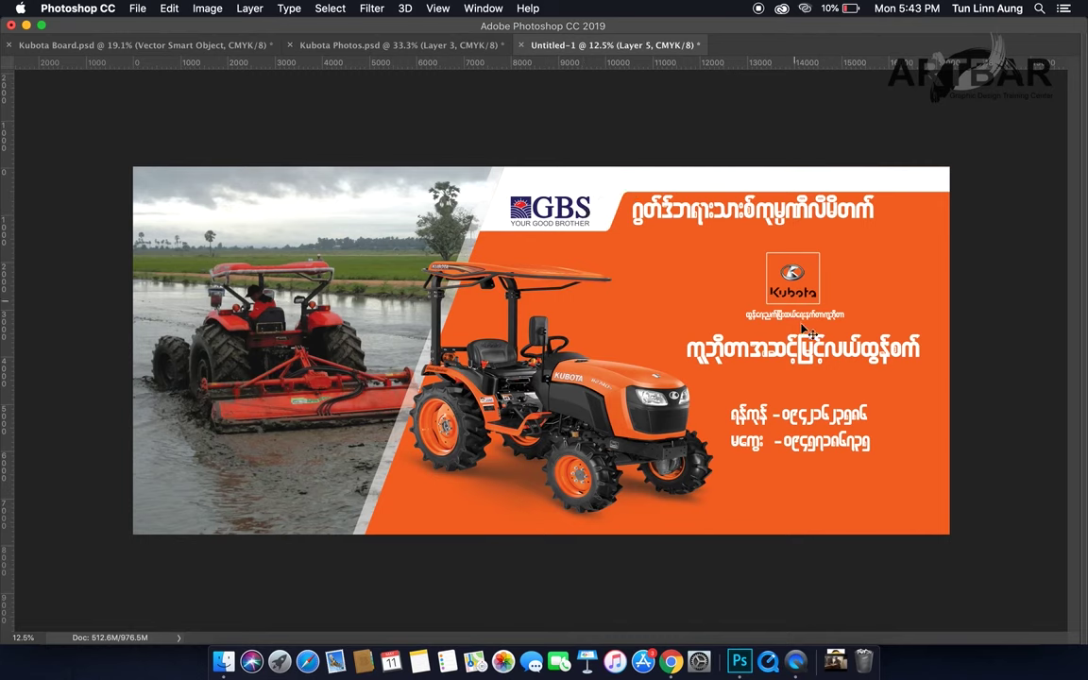
left_click(785, 314)
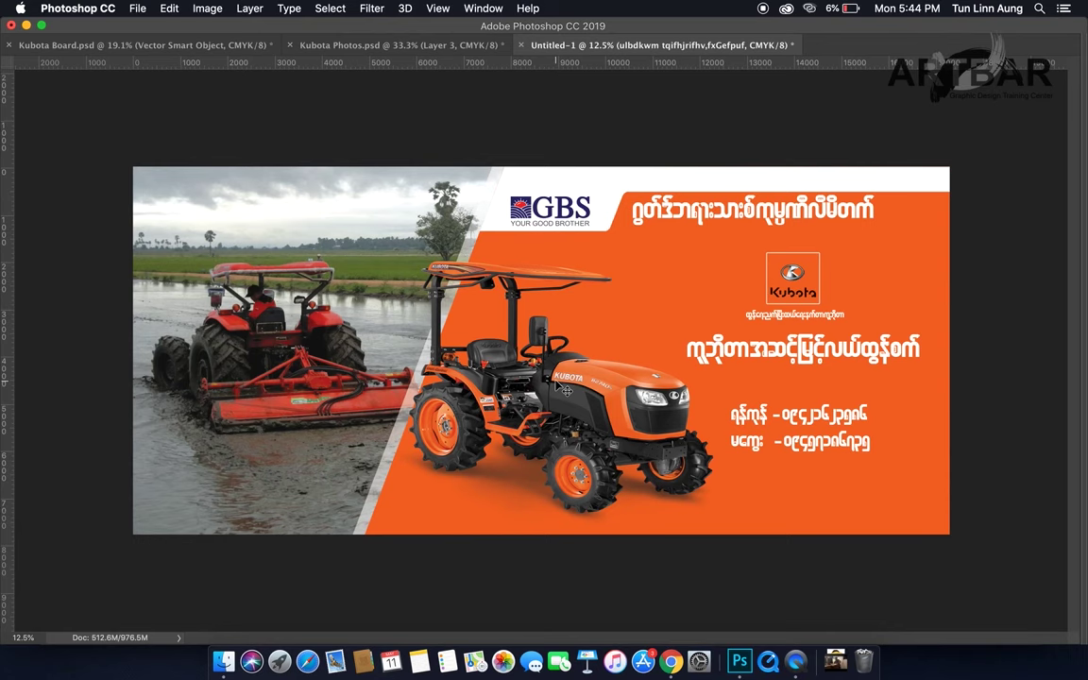
Step: Bring back the hidden tools and panels, then zoom out and back in on the billboard
key("Tab")
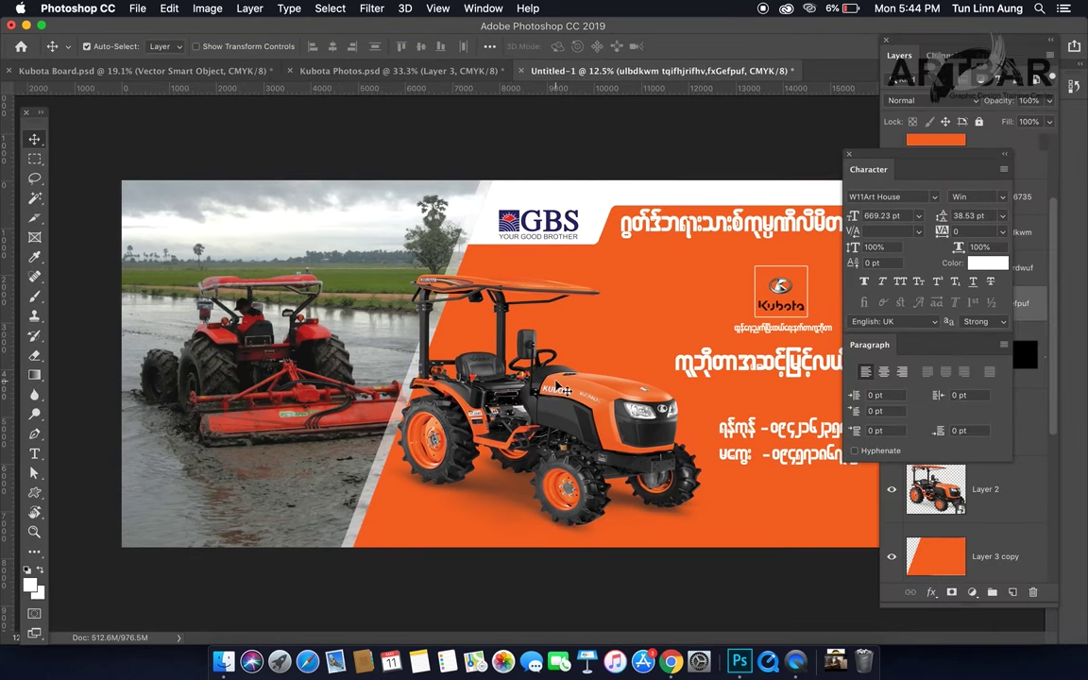
key("super")
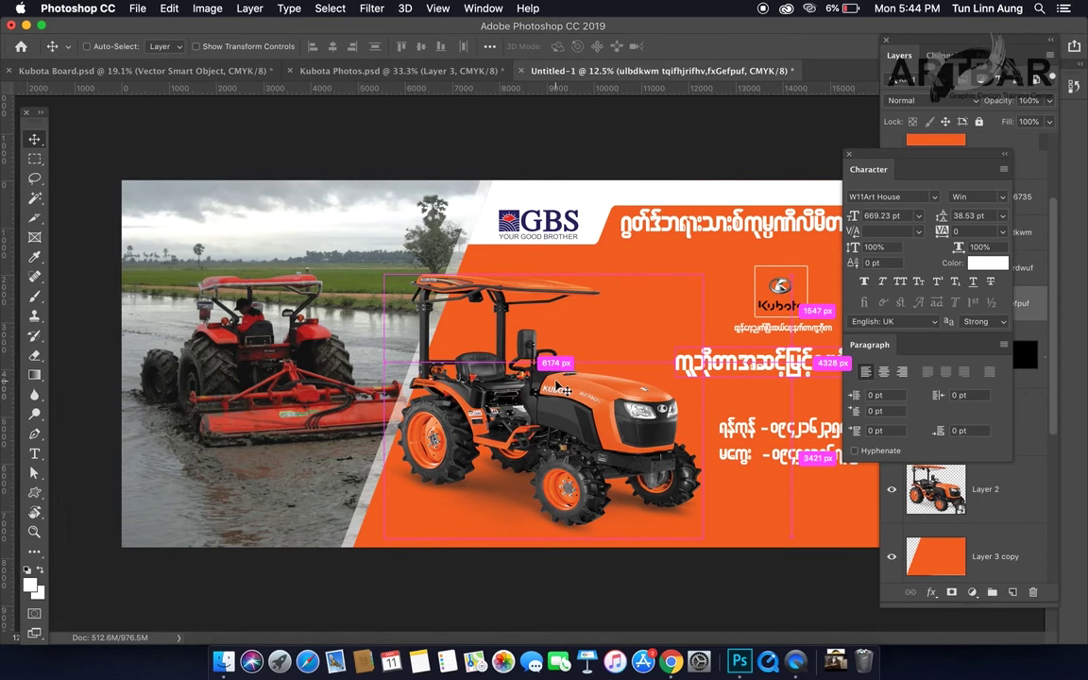
key("super+minus")
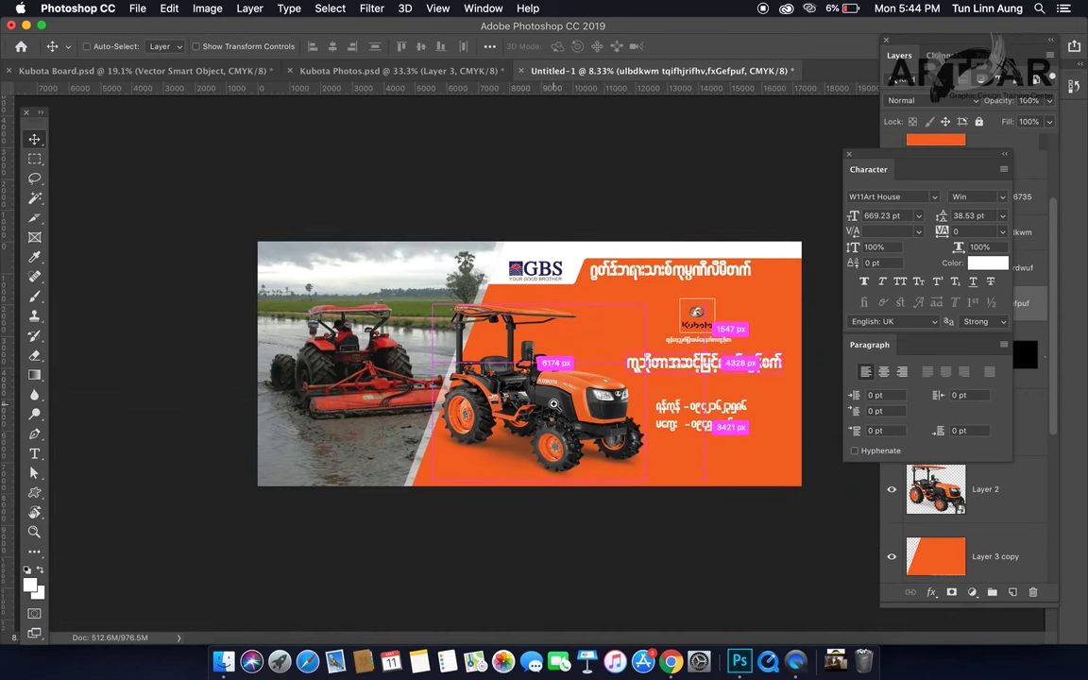
key("super+equal")
Step: Switch to full-screen view with rulers showing and close the Character/Paragraph panel
key("f")
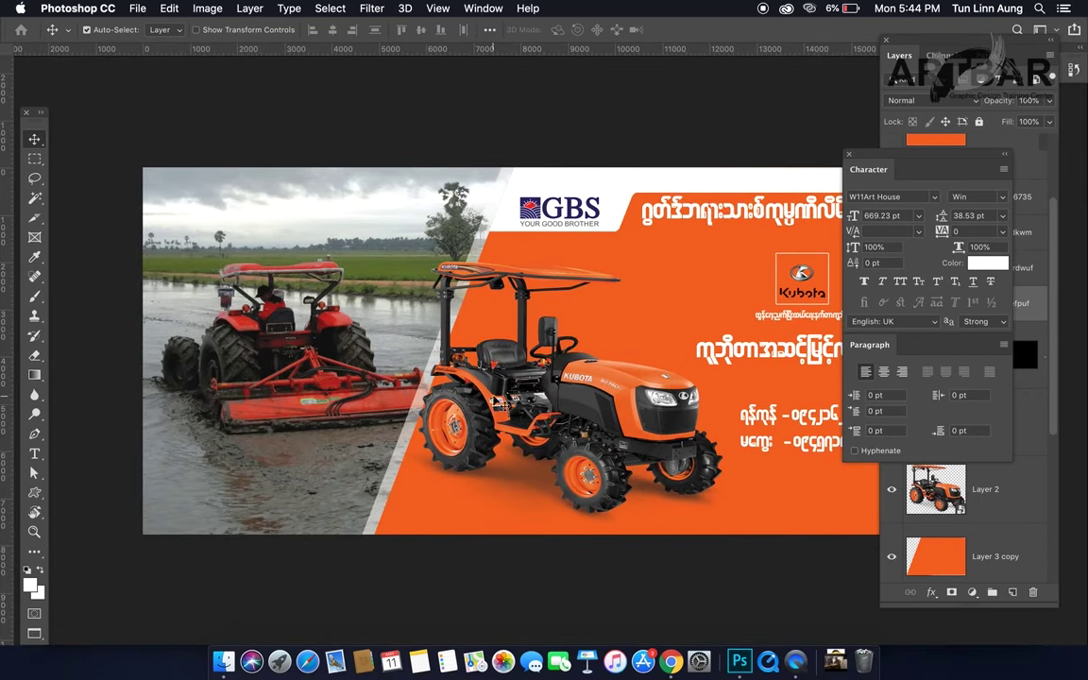
left_click_drag(501, 402, 491, 396)
key("super+r")
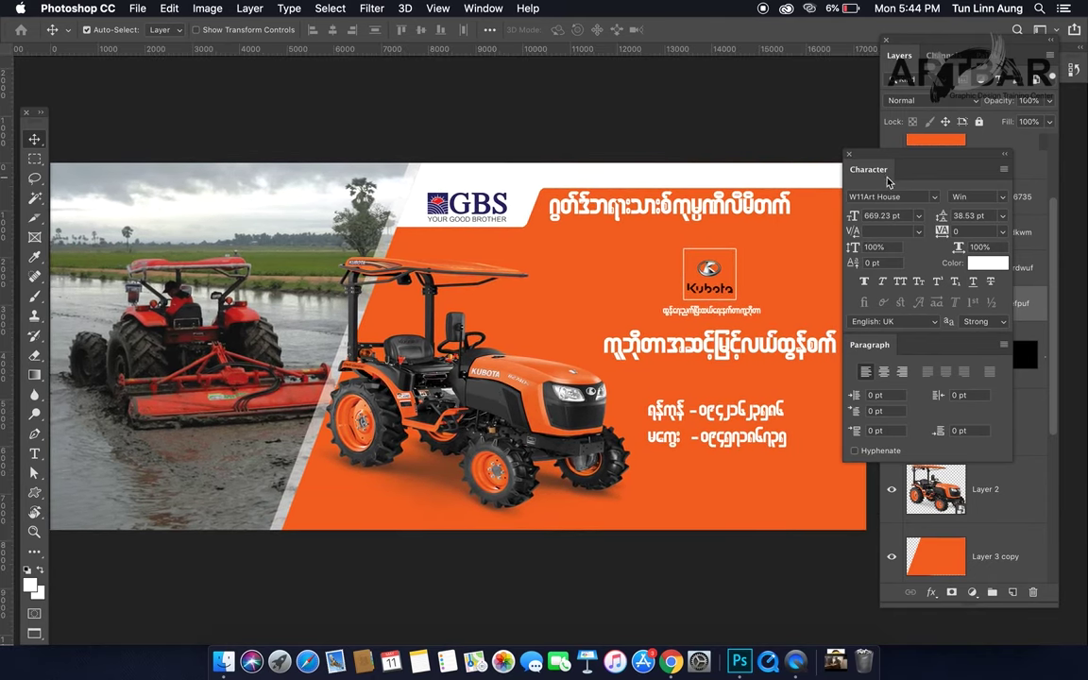
left_click(850, 157)
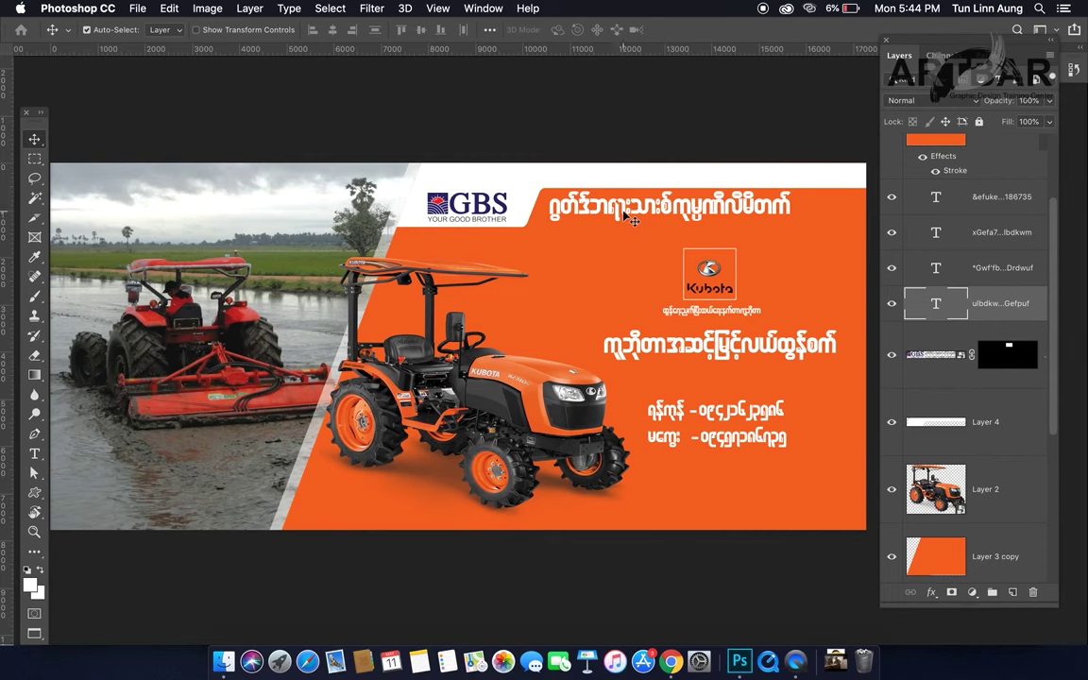
Step: Edit the top Burmese headline text with the Type tool and commit the change
key("t")
left_click(682, 215)
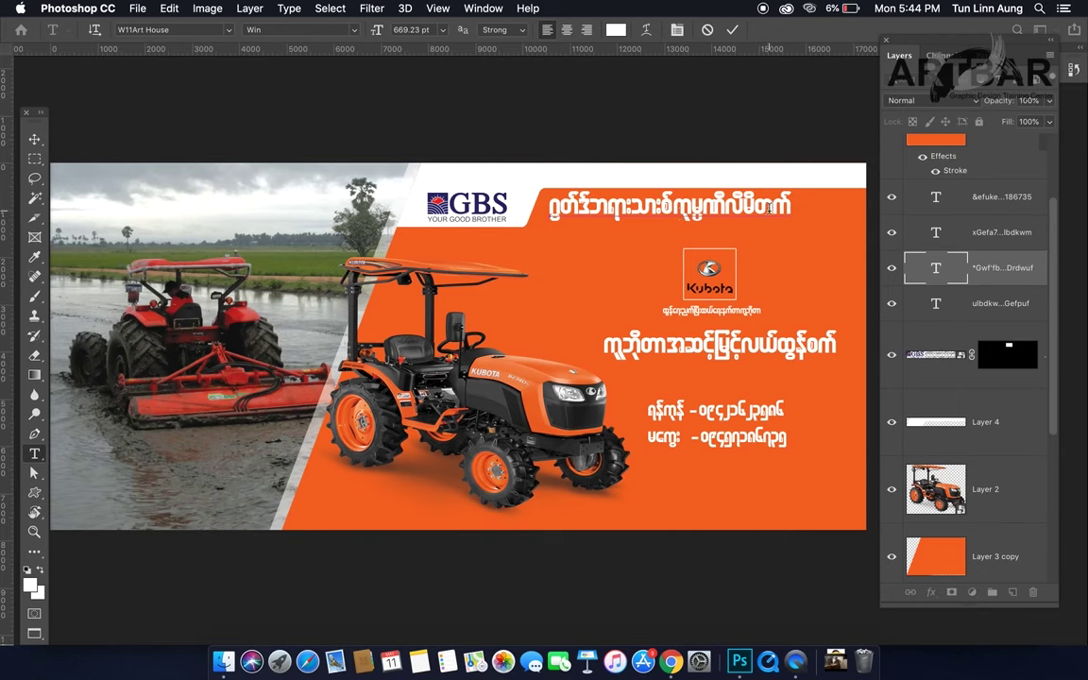
left_click(733, 30)
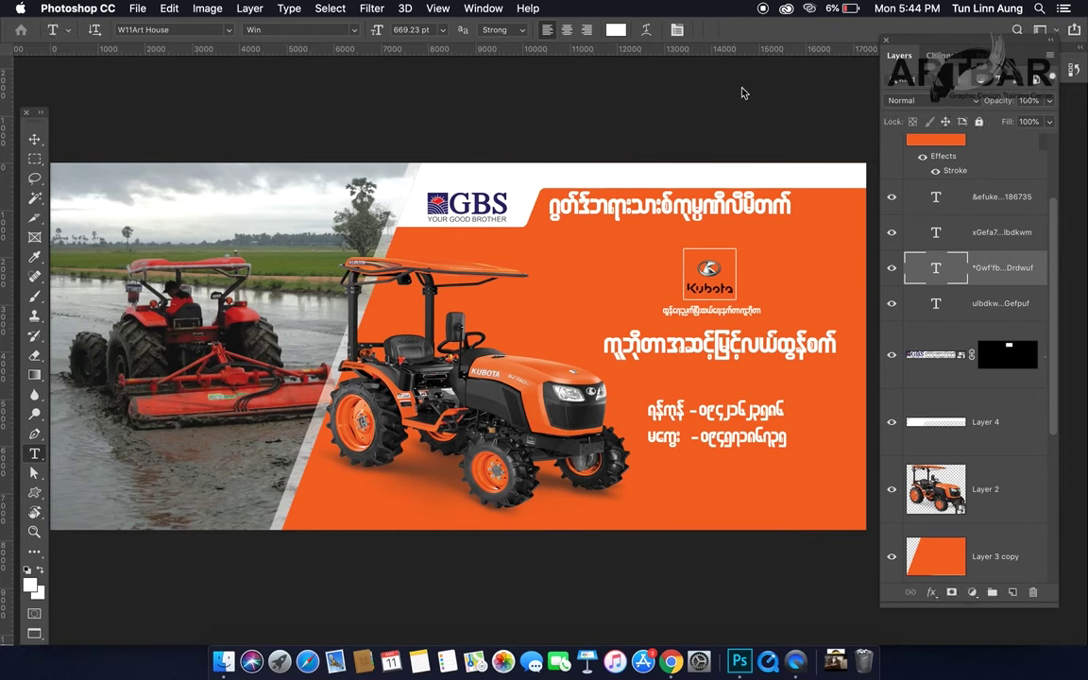
Step: Scale the top headline slightly smaller and nudge it into place beside the GBS logo
key("v")
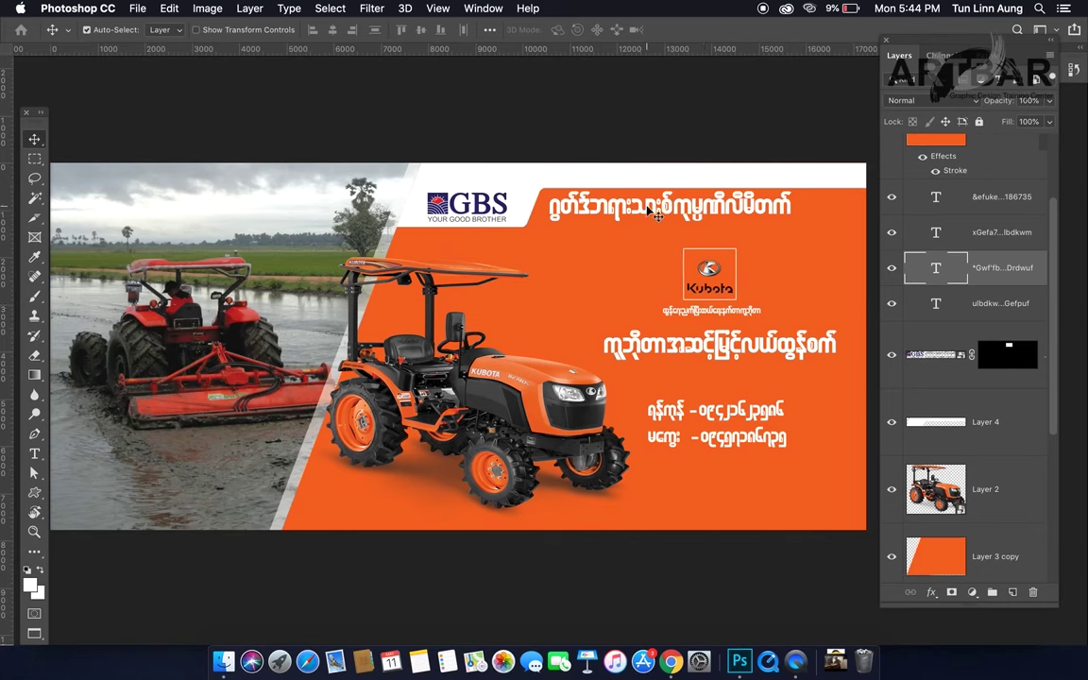
key("super+t")
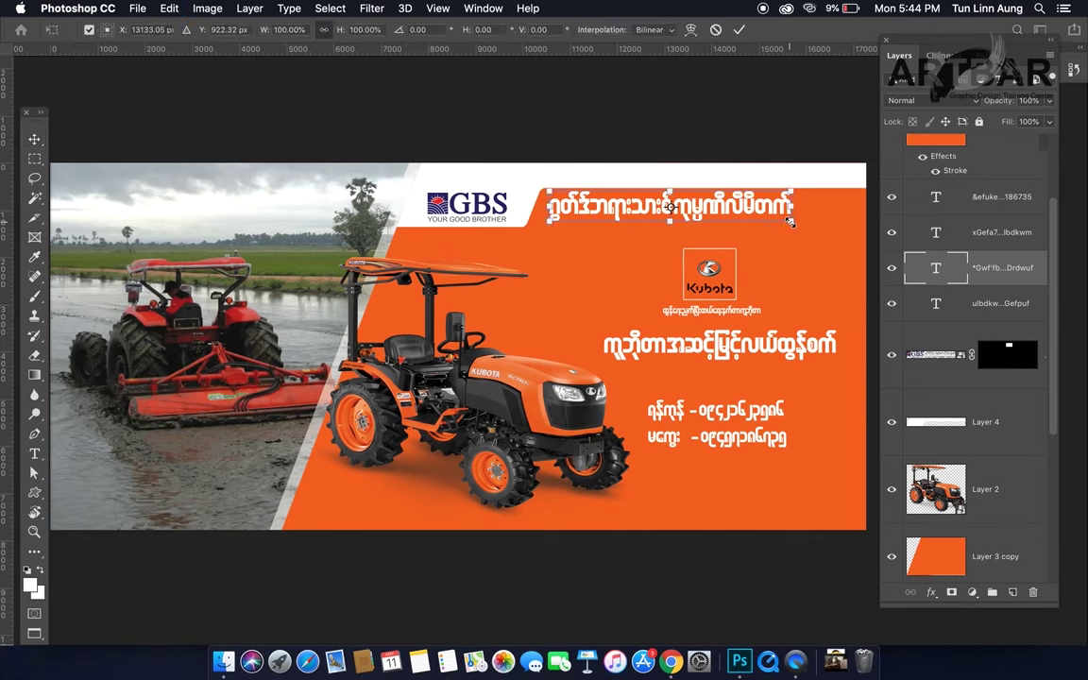
left_click_drag(790, 221, 741, 205)
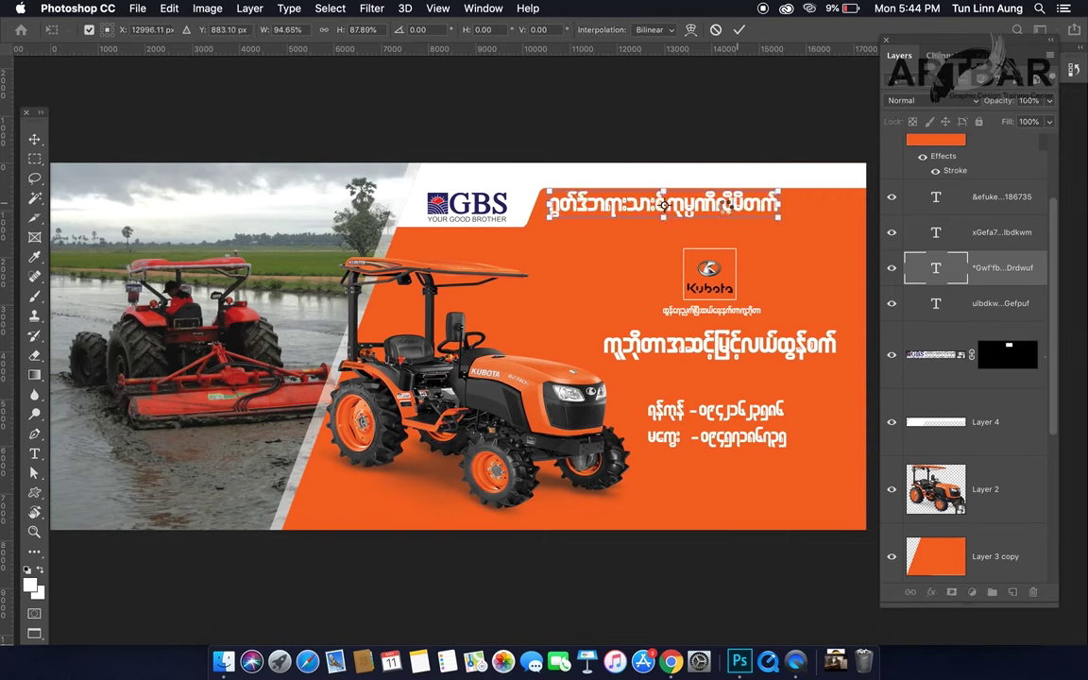
key("Return")
left_click_drag(712, 209, 708, 214)
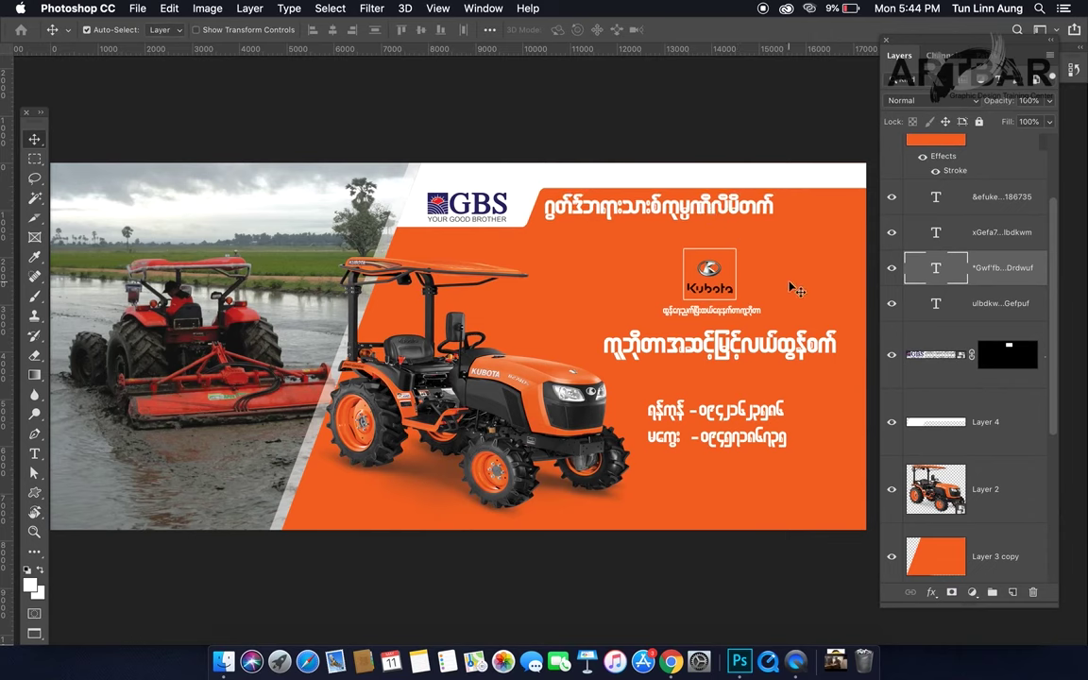
Step: Enlarge the middle Burmese headline to about 109% and nudge it into place on the orange panel
left_click(725, 354)
key("super+t")
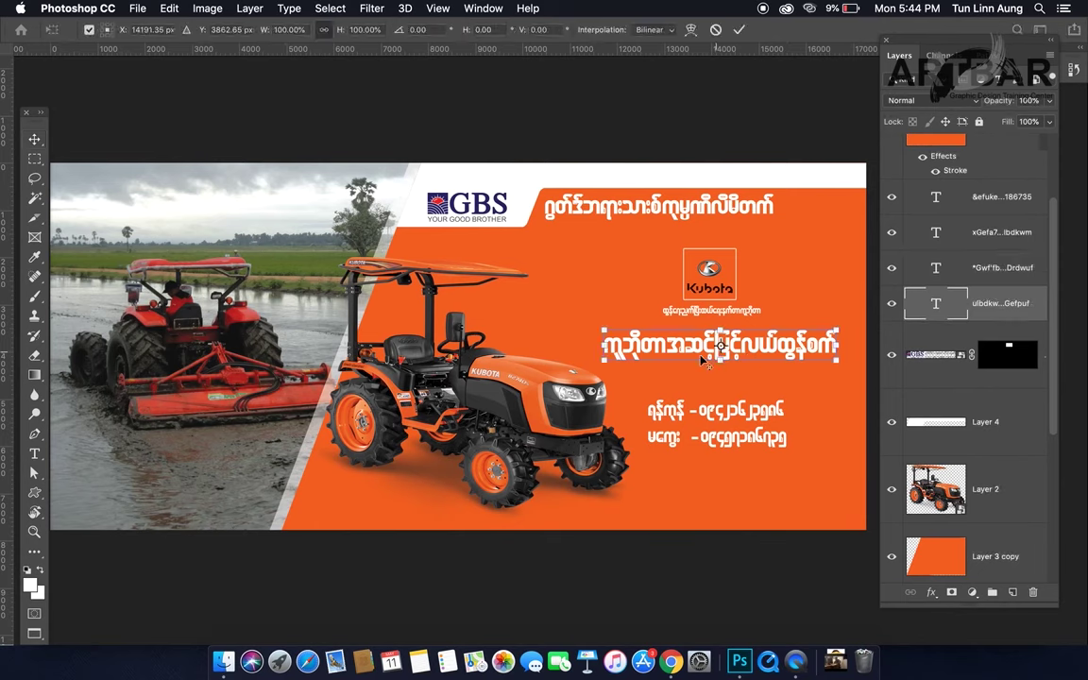
left_click_drag(603, 329, 580, 317)
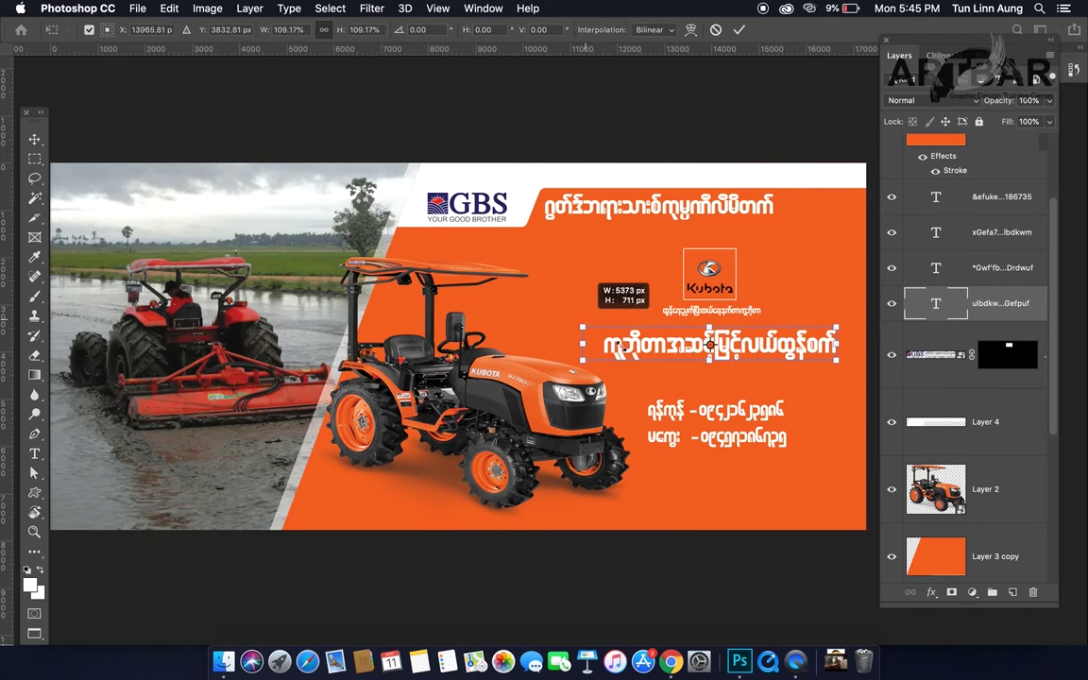
key("Return")
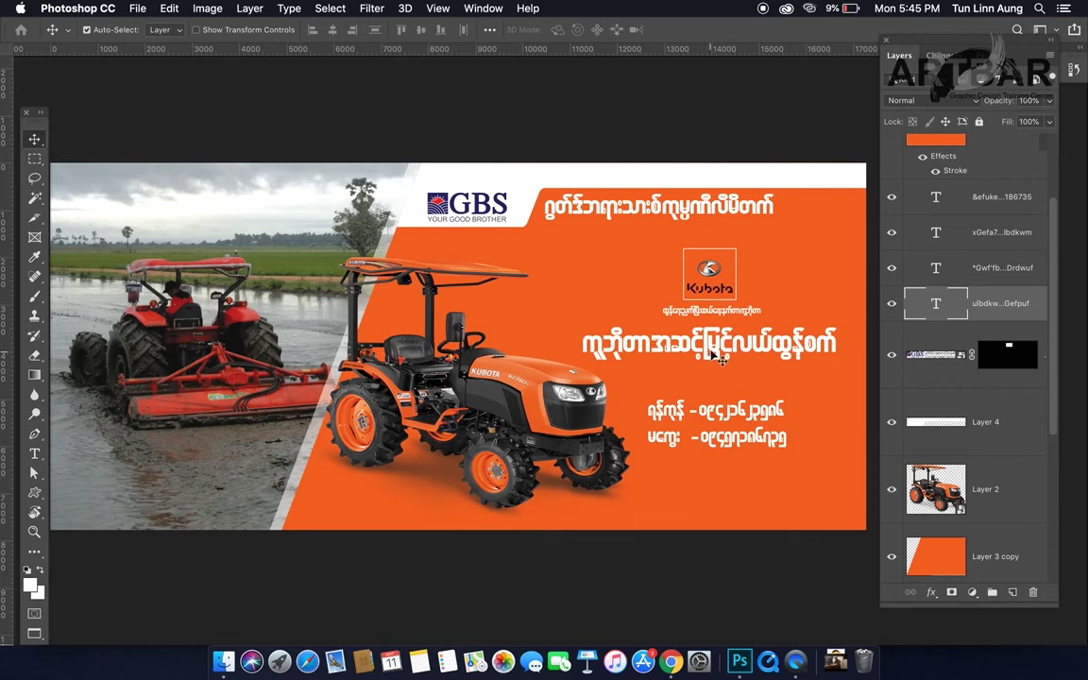
left_click_drag(712, 350, 720, 353)
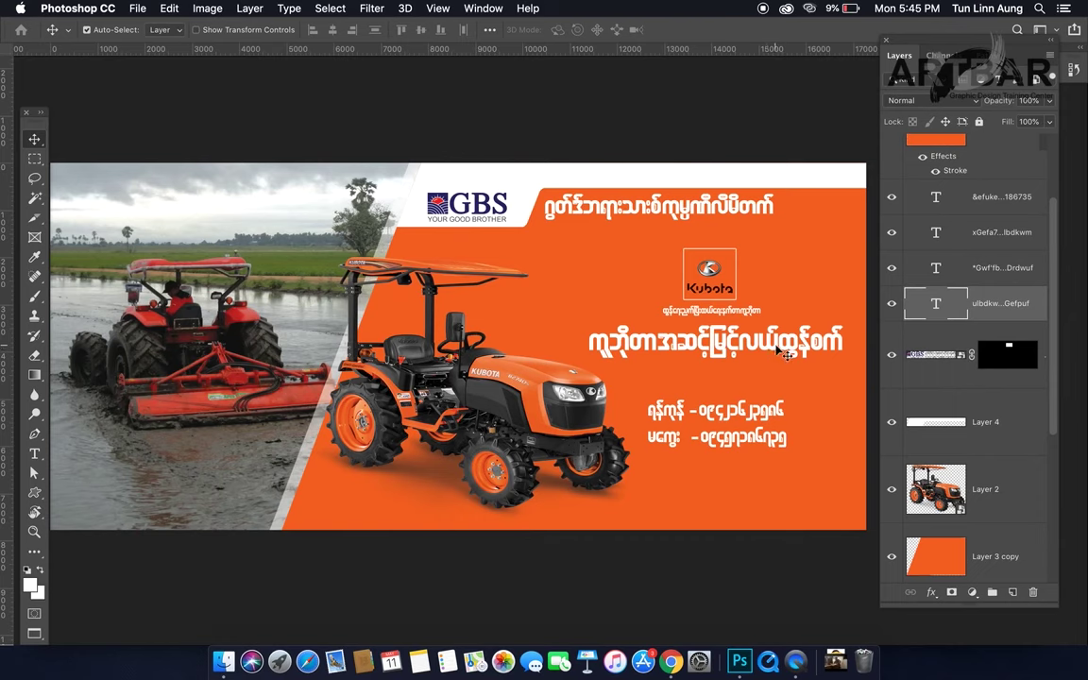
left_click_drag(776, 349, 776, 349)
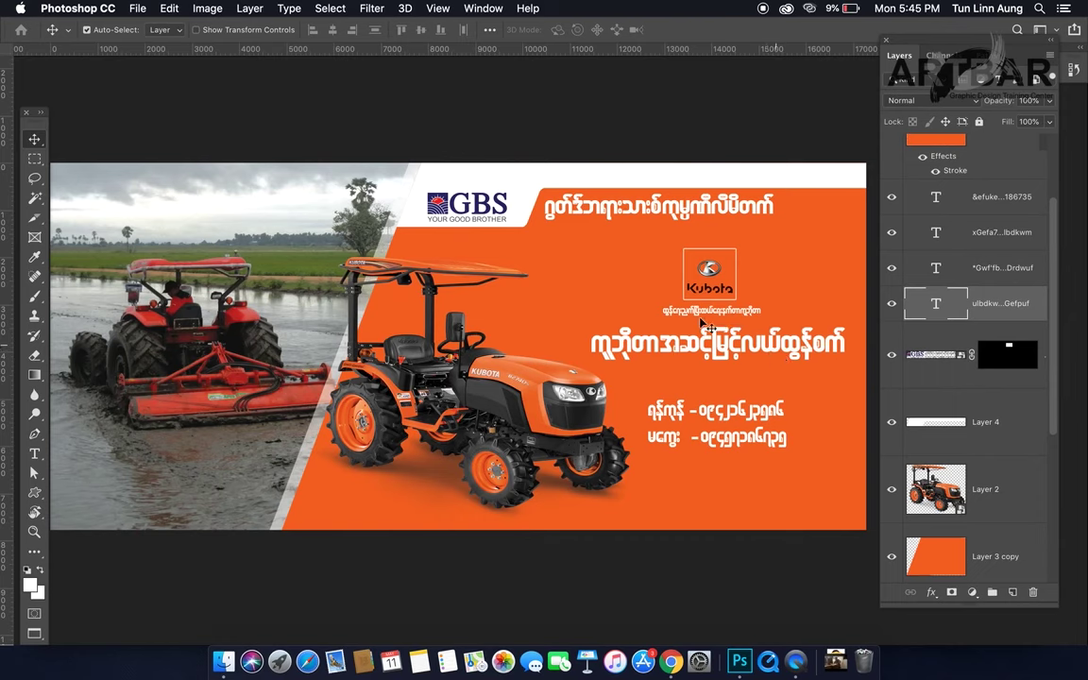
Step: Set the top headline and phone-number layers to 80% opacity, then select the main headline
left_click(575, 213)
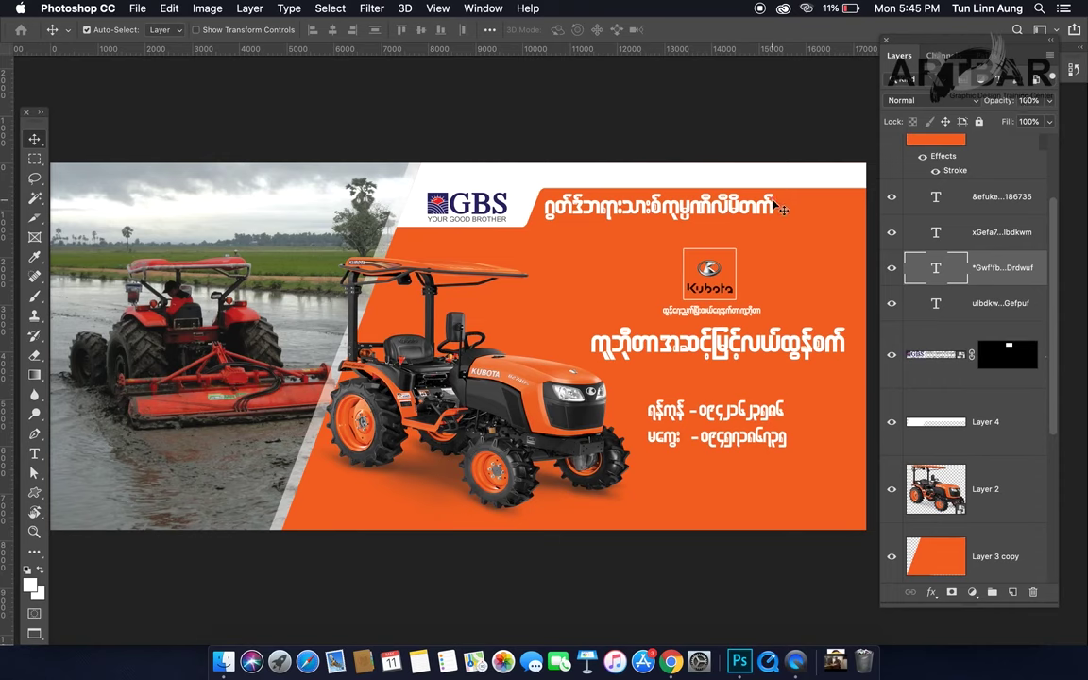
key("8")
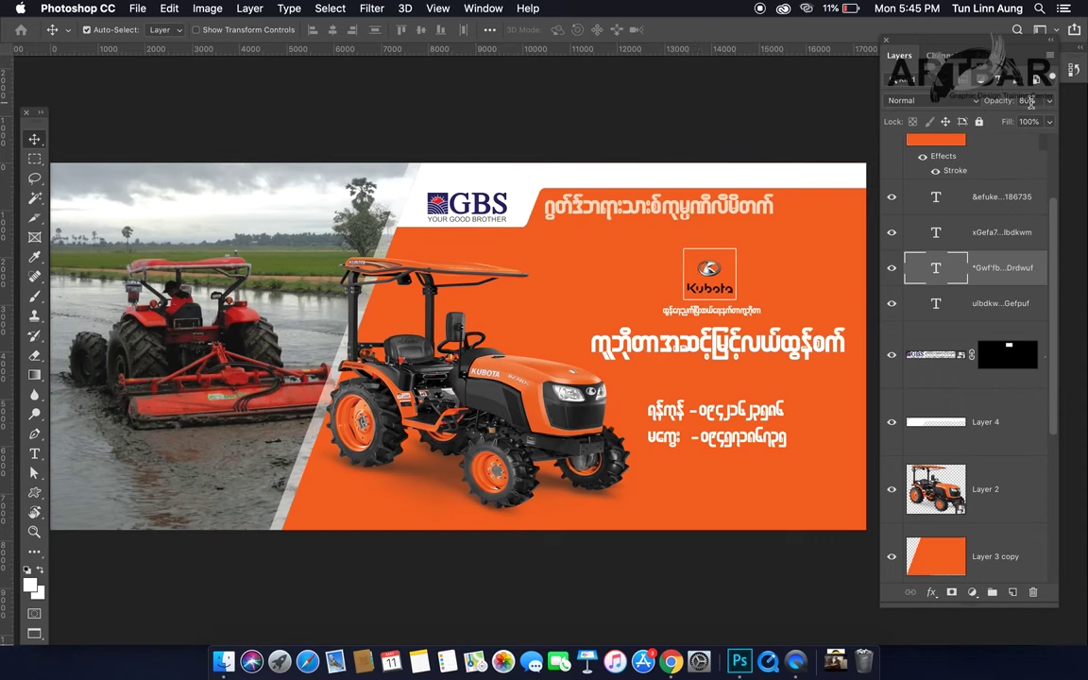
left_click(732, 414)
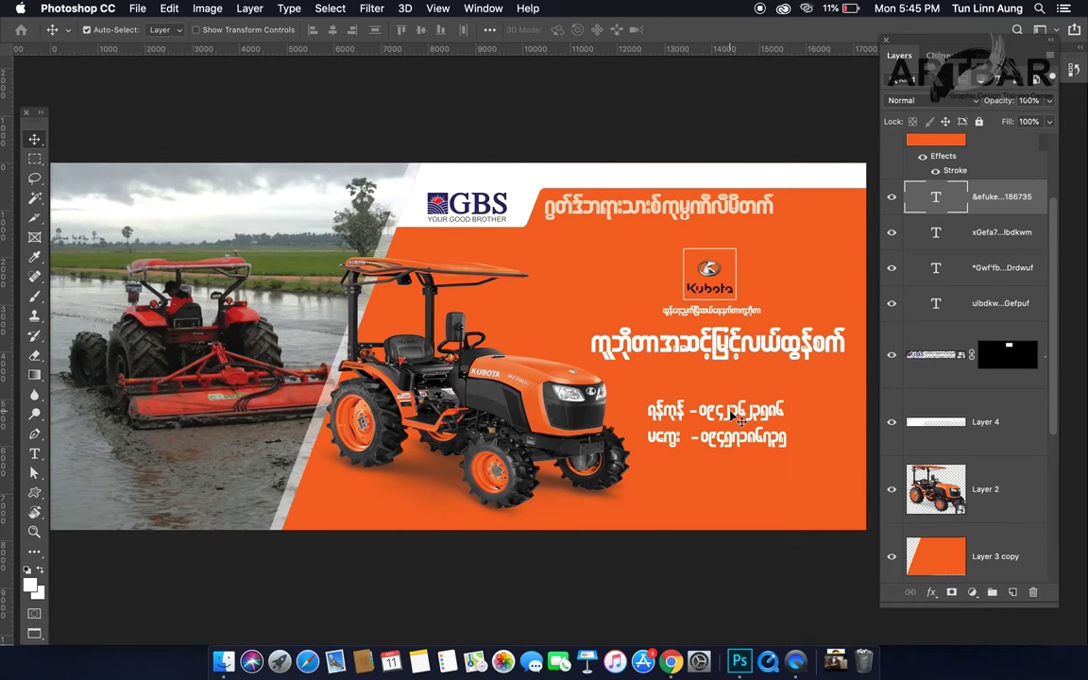
key("8")
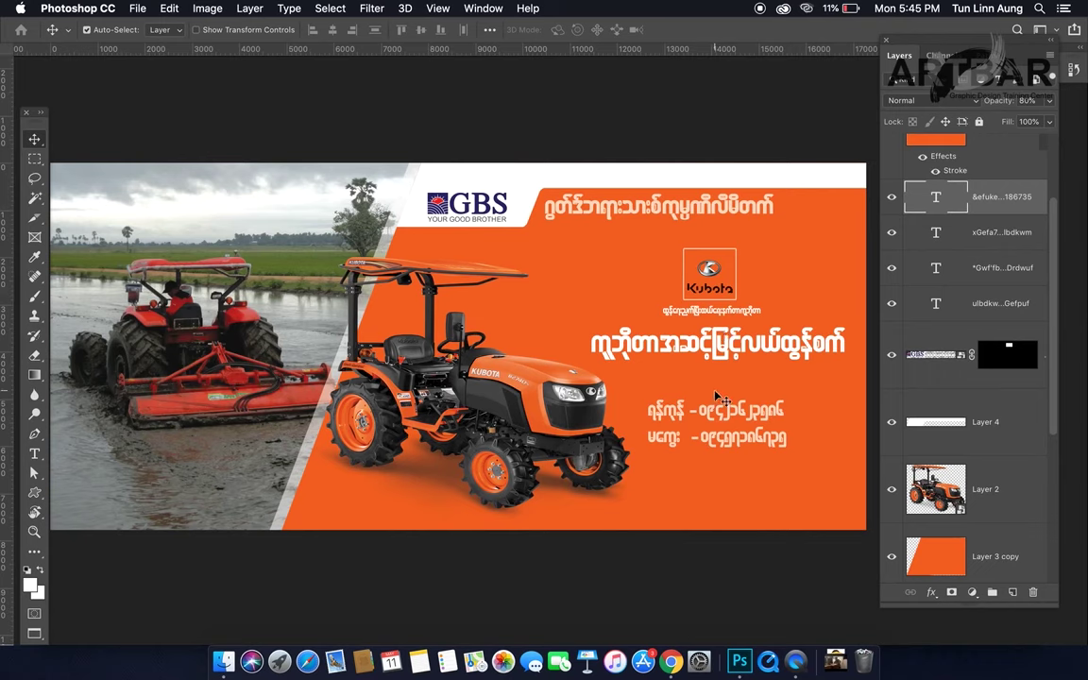
left_click(692, 355)
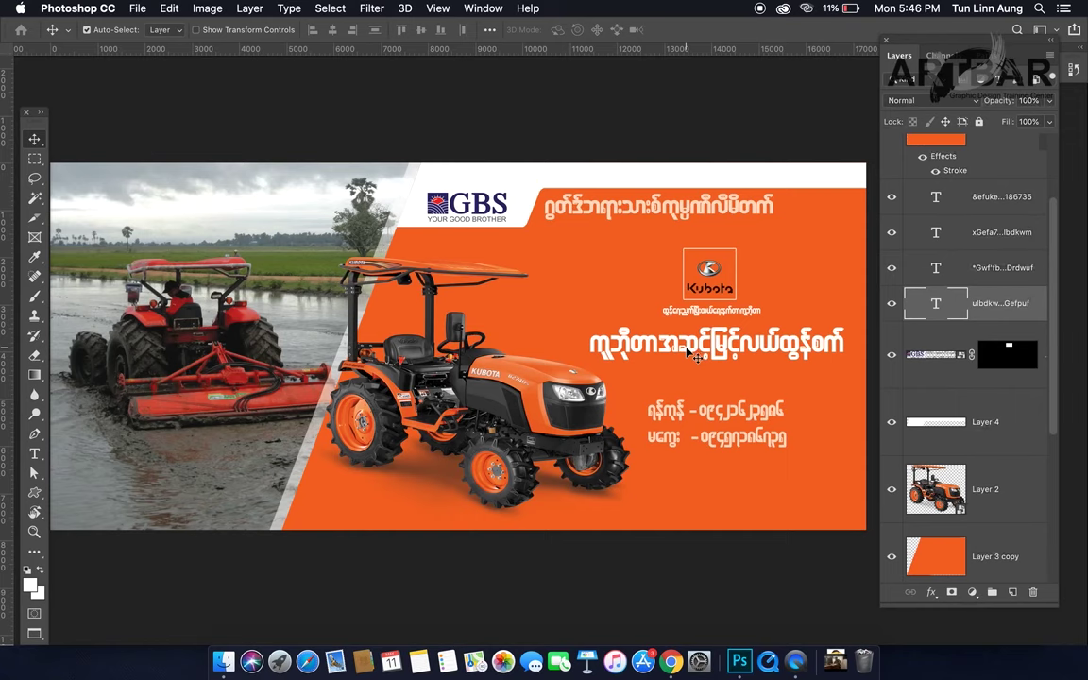
Step: Select the Kubota logo, tagline and main headline together and shift them slightly up-left
left_click(710, 291)
left_click(710, 284, "shift")
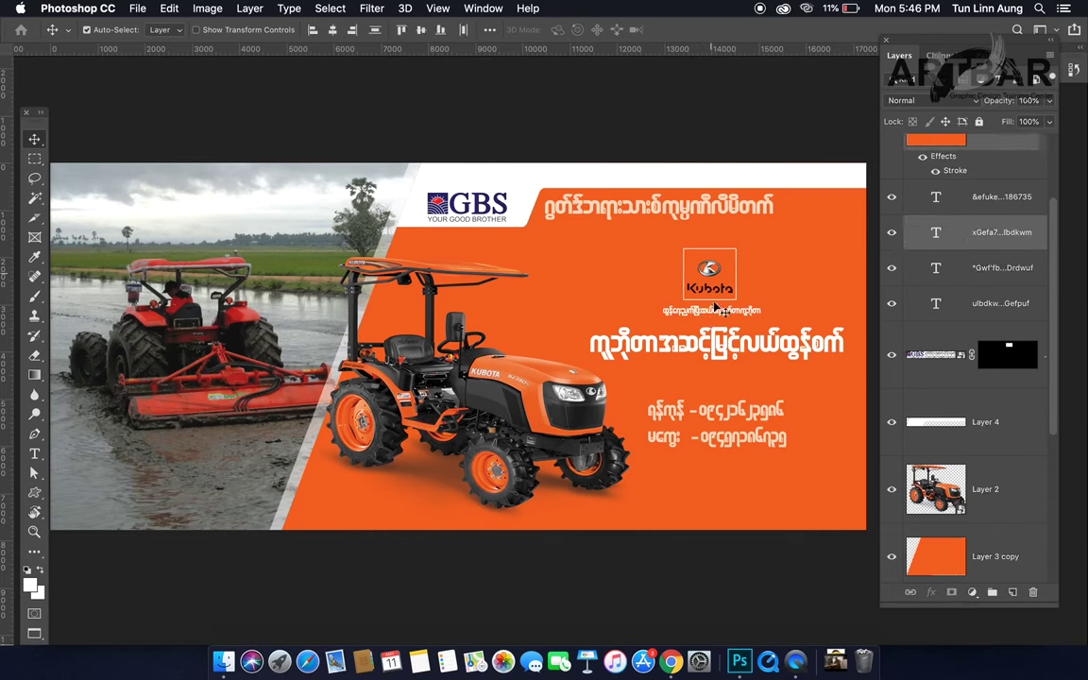
left_click(720, 350, "shift")
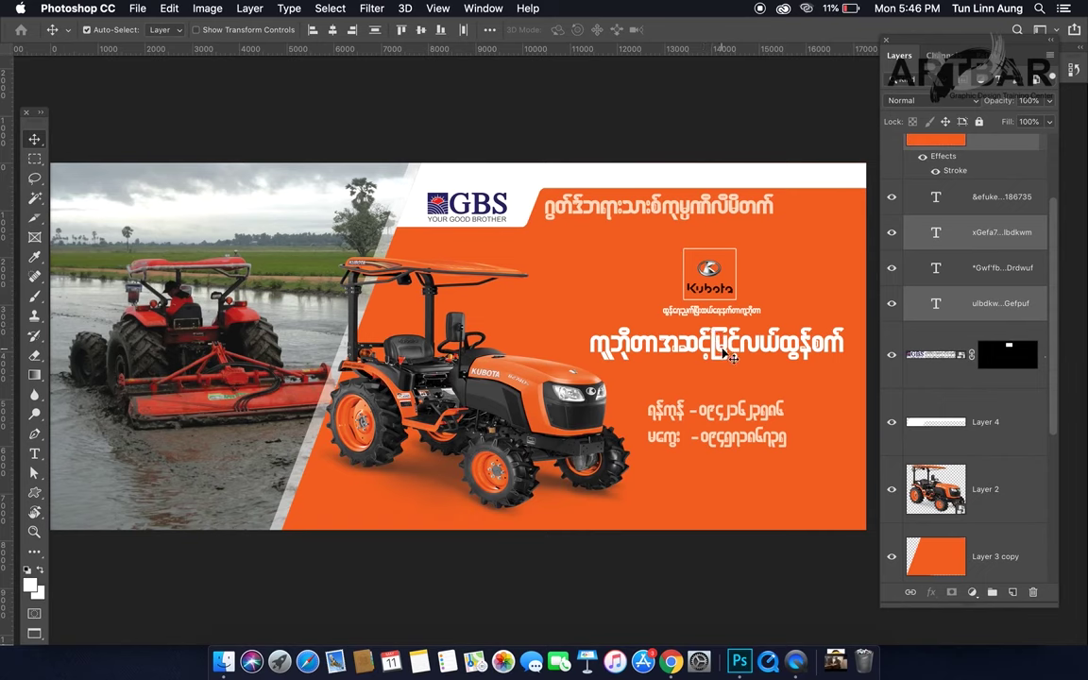
left_click(836, 399)
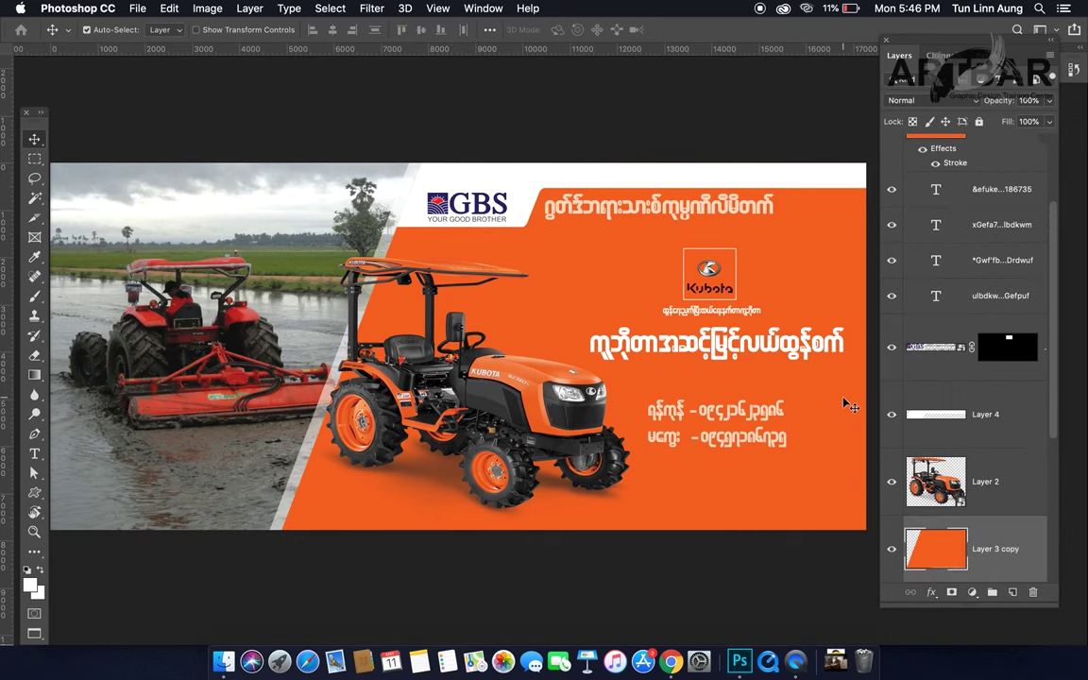
left_click(715, 273)
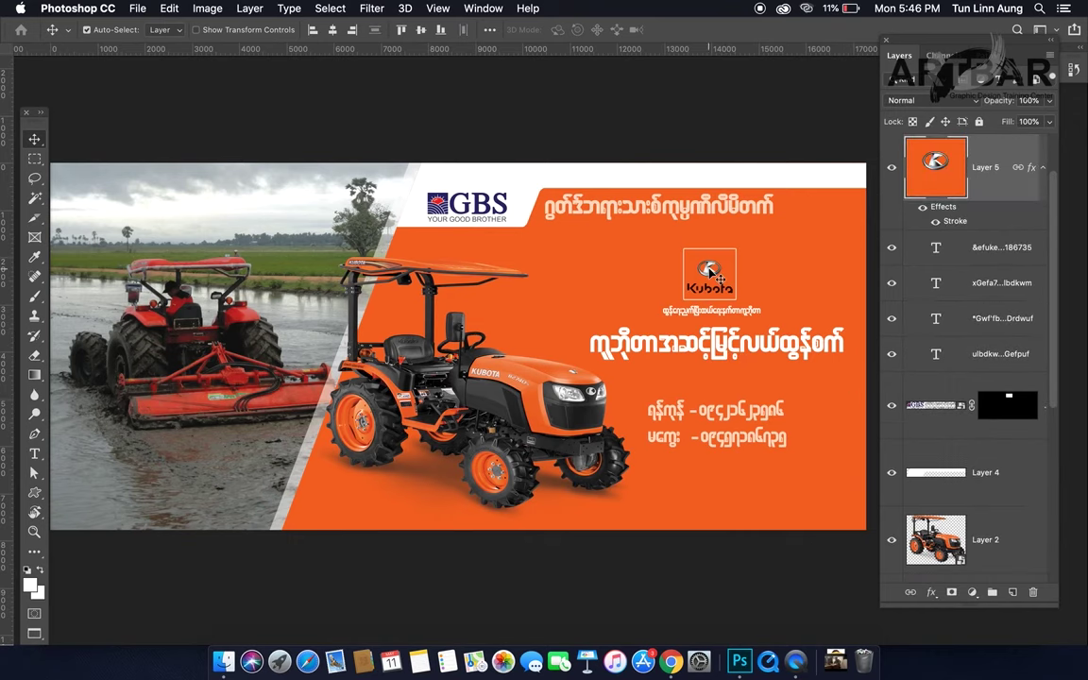
left_click(721, 347, "shift")
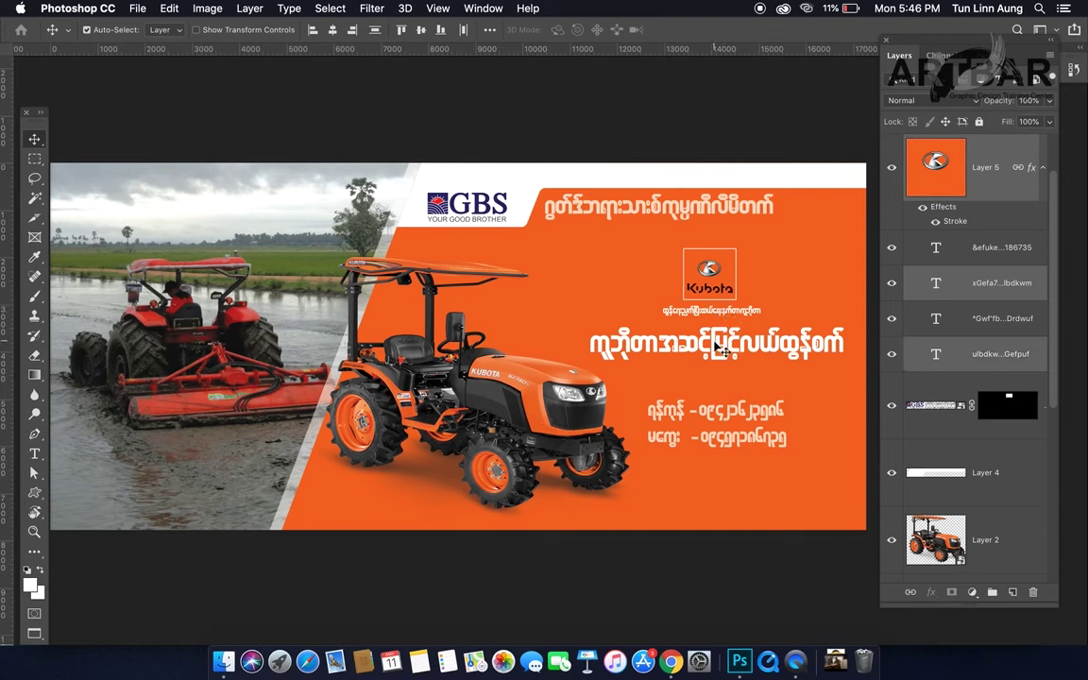
mouse_move(710, 346)
left_mouse_down()
mouse_move(693, 335)
mouse_move(716, 348)
left_mouse_up()
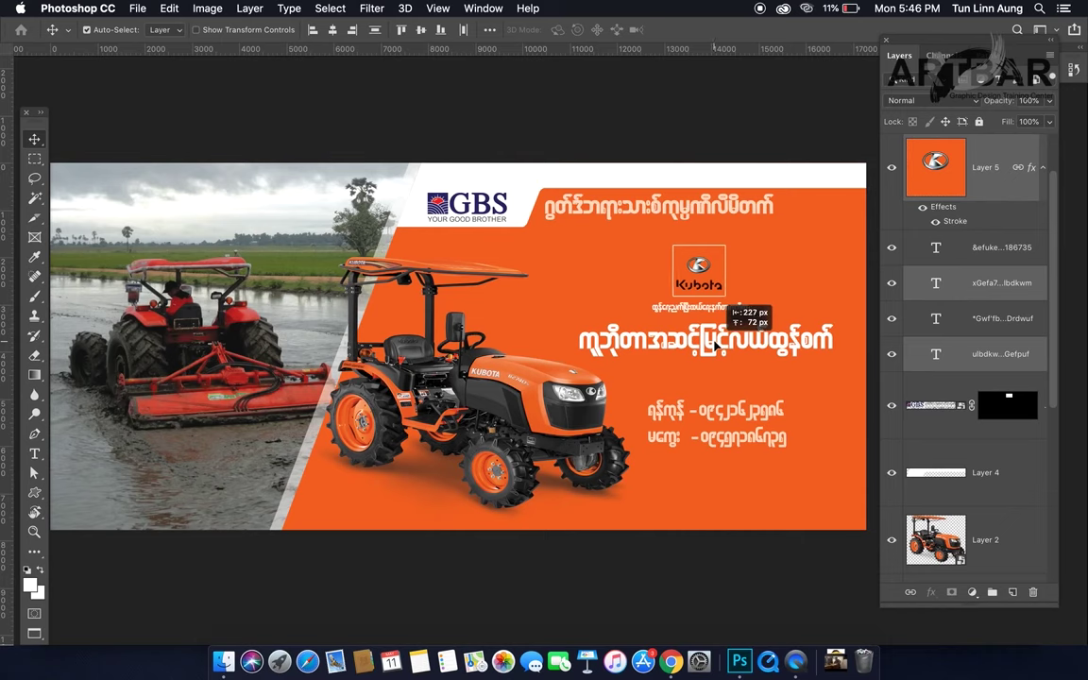
Step: Nudge the phone numbers slightly left and fine-tune the top headline's horizontal position
left_click_drag(717, 415, 707, 419)
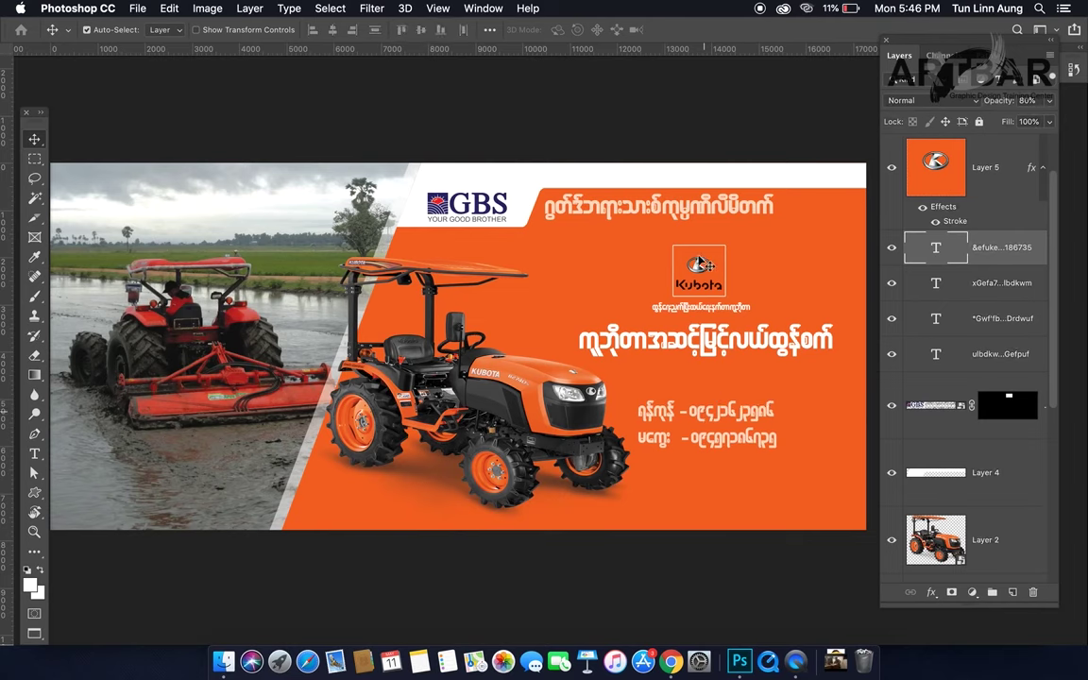
left_click_drag(688, 212, 699, 211)
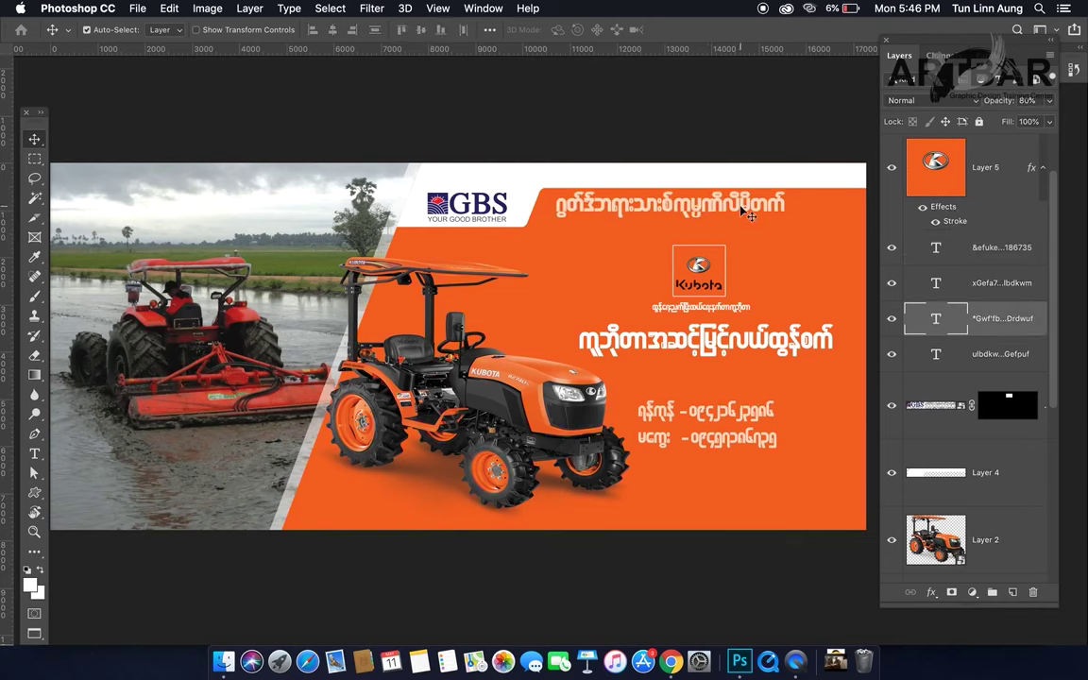
left_click_drag(743, 211, 734, 211)
Step: Hide the panels for a clean preview, then save as Kubota Billboard.psd with Maximize Compatibility off
key("Tab")
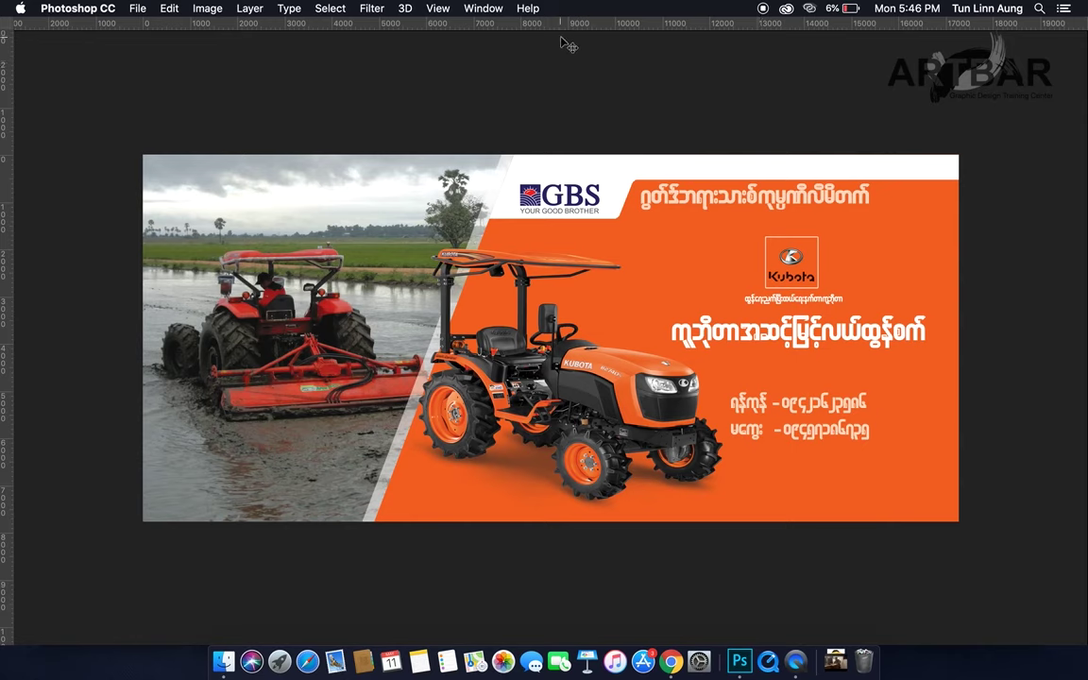
key("super+s")
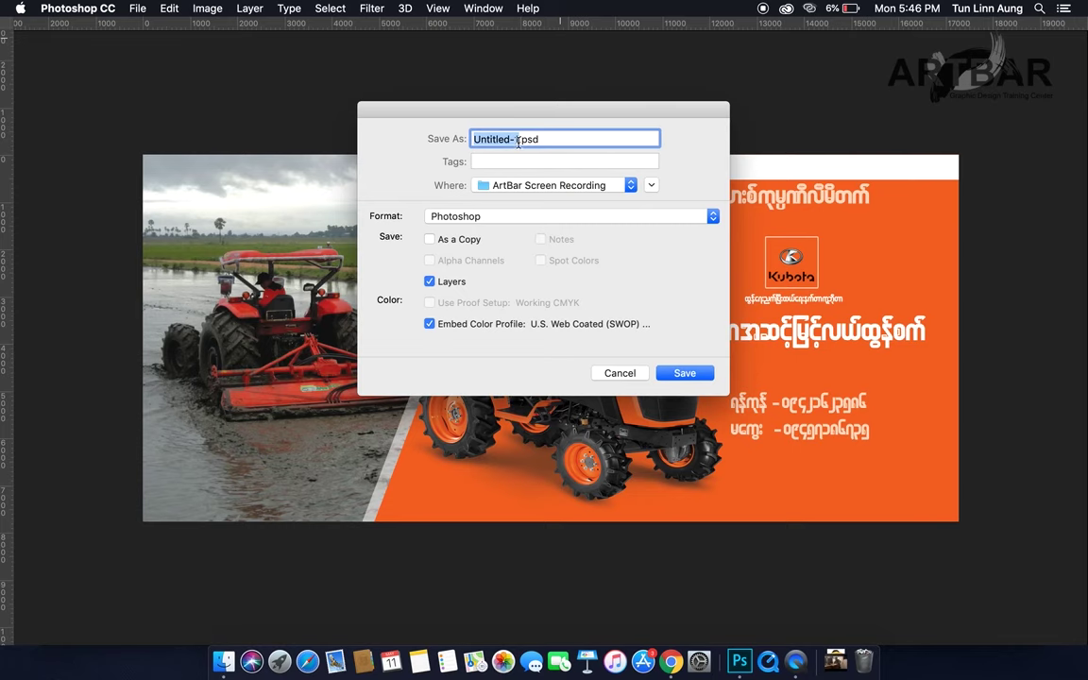
type("Kubo")
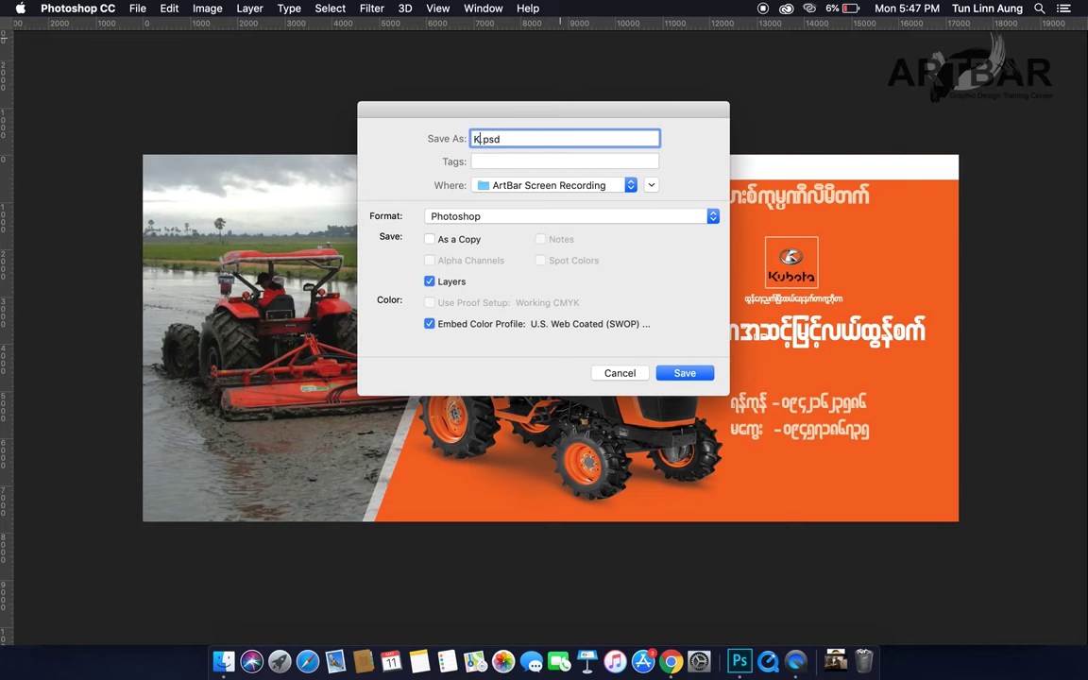
type("ta Billboard")
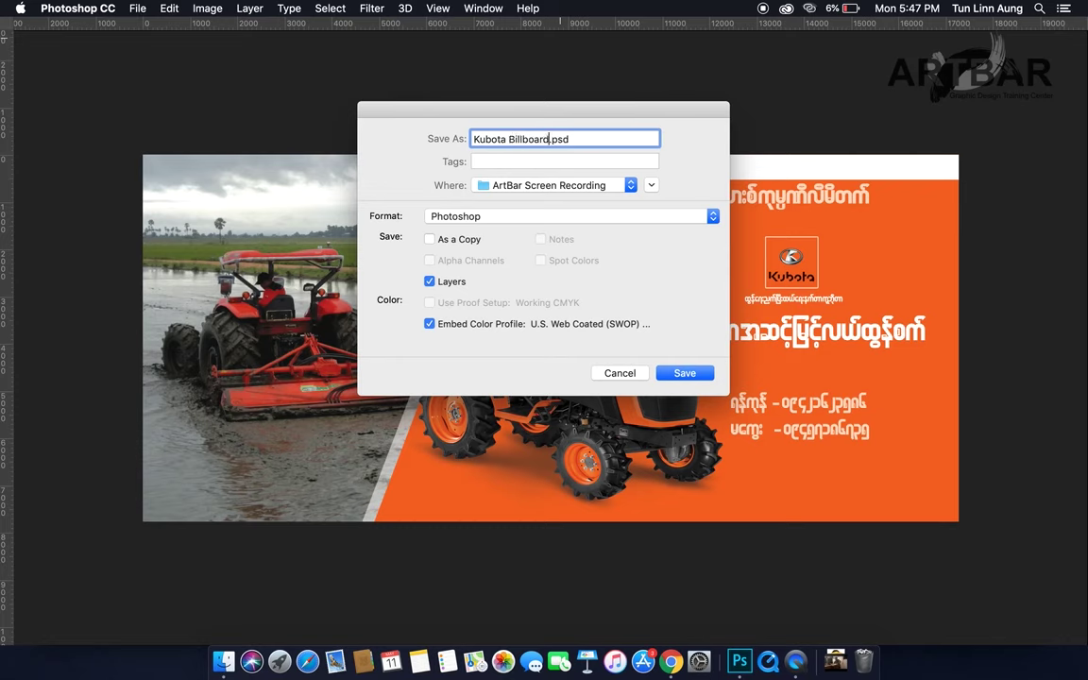
left_click(664, 373)
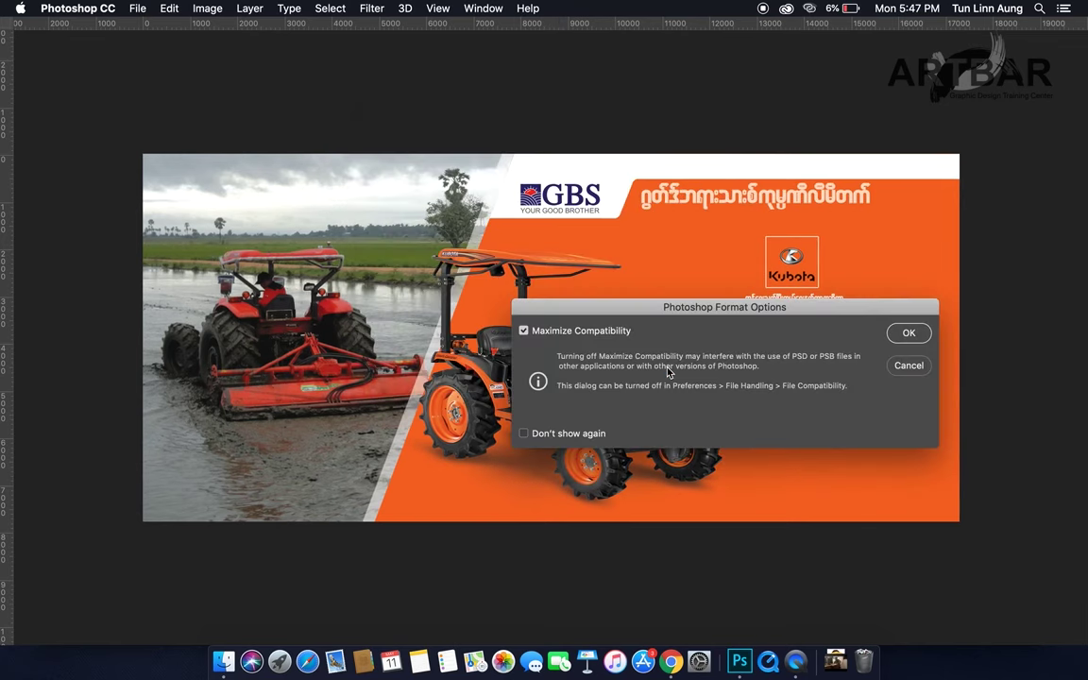
left_click(566, 333)
left_click(904, 338)
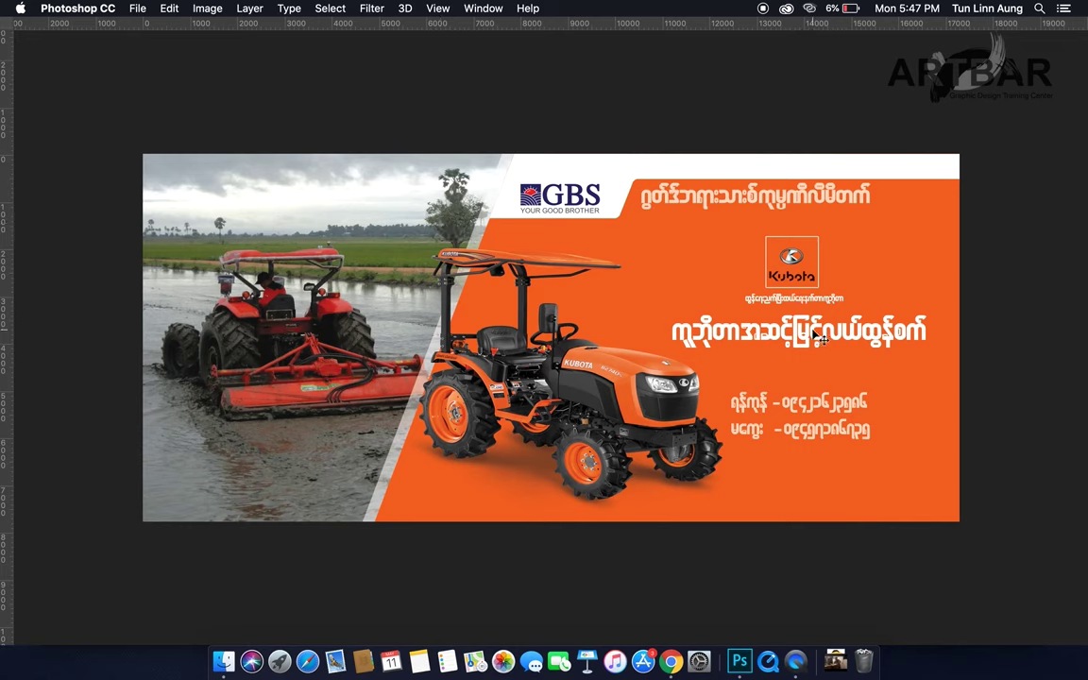
Step: Return to Standard Screen Mode with document tabs and dismiss the low battery notification
key("f")
key("f")
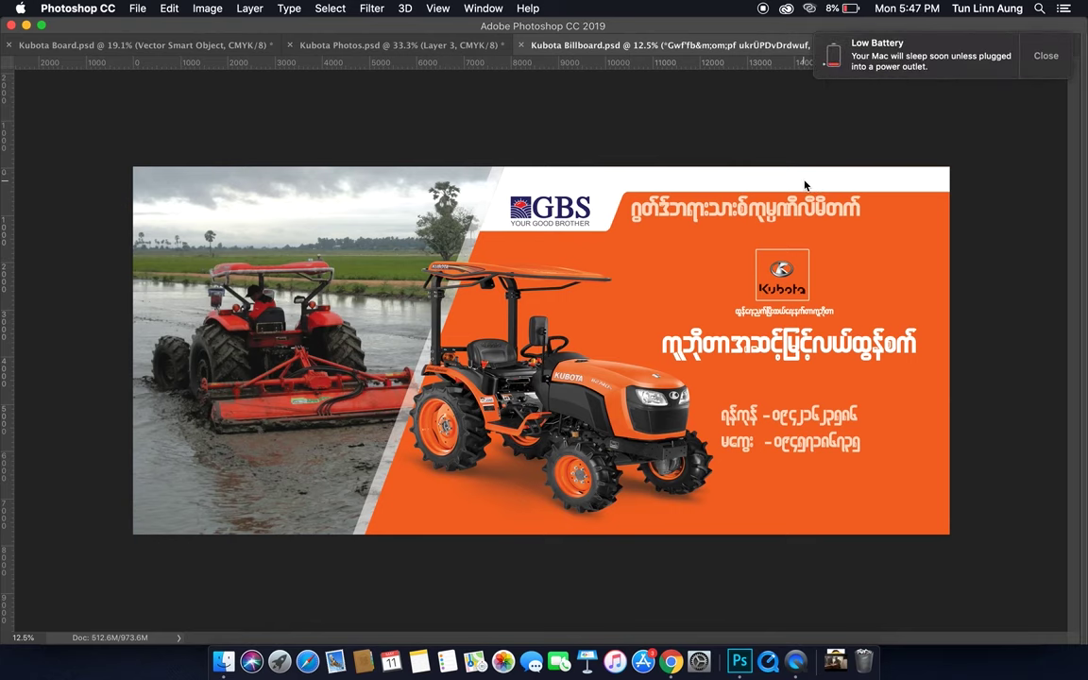
left_click(1046, 54)
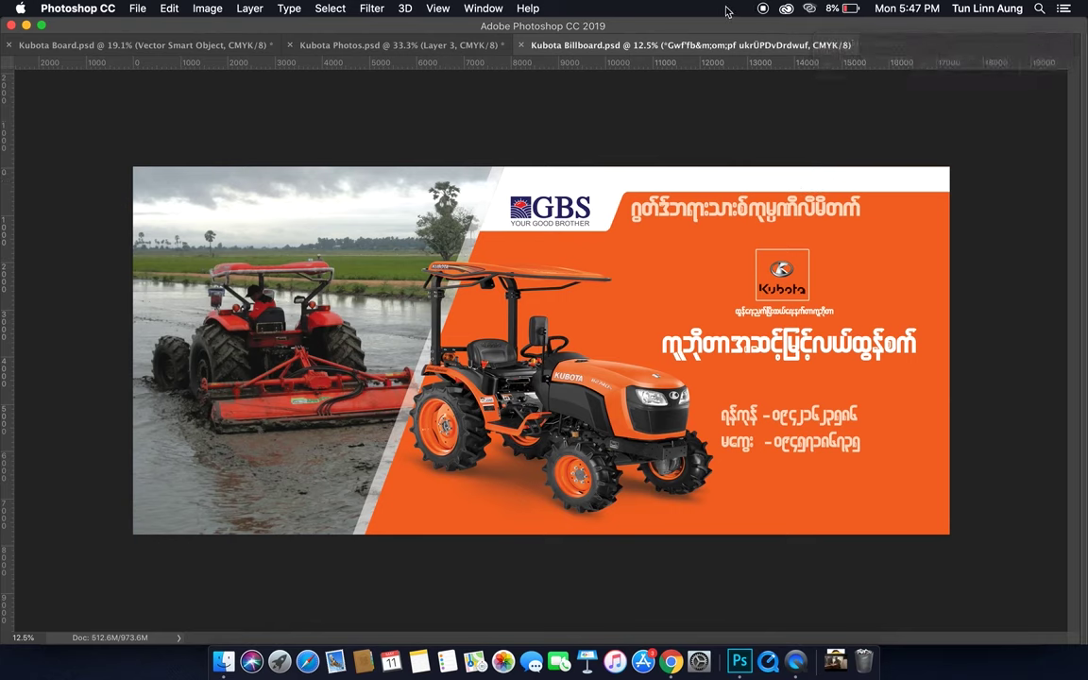